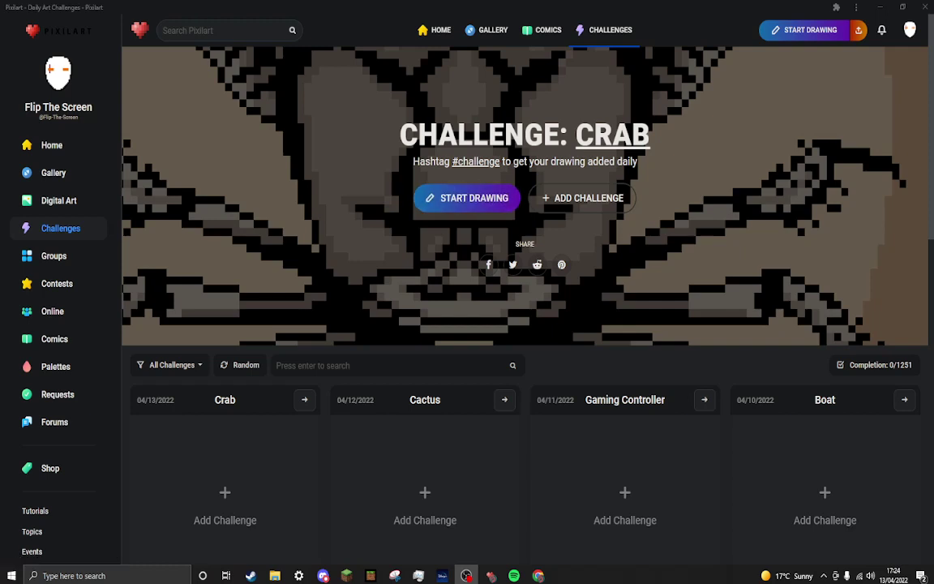
- Open the drawing editor from the Crab challenge page and save the existing drawing online with the title "drawing"
{"action": "left_click", "coordinate": [467, 198]}
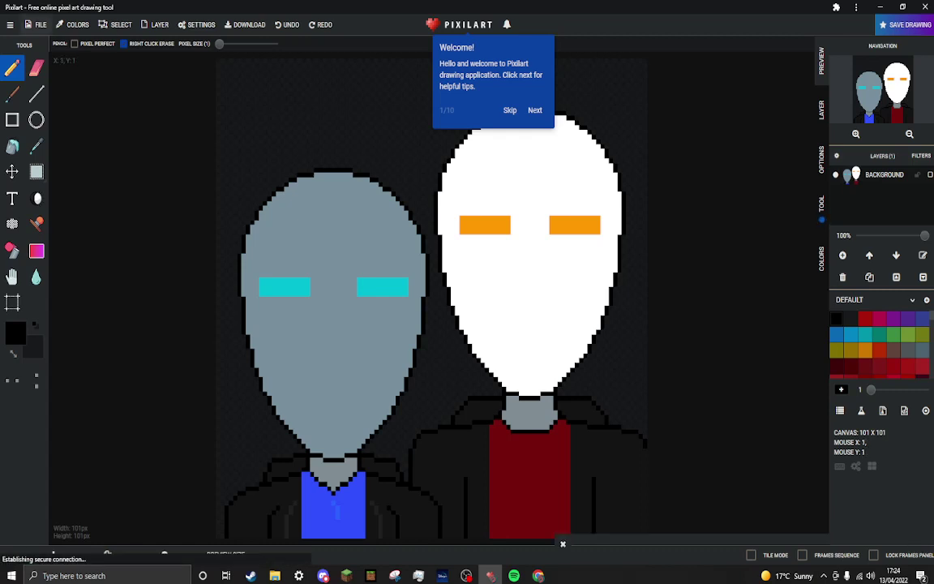
{"action": "left_click", "coordinate": [35, 24]}
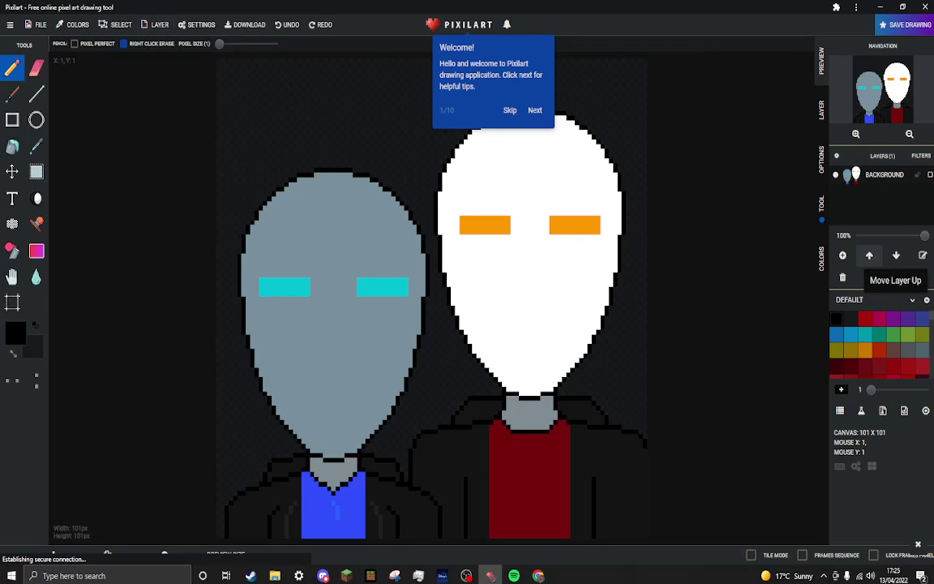
{"action": "left_click", "coordinate": [905, 25]}
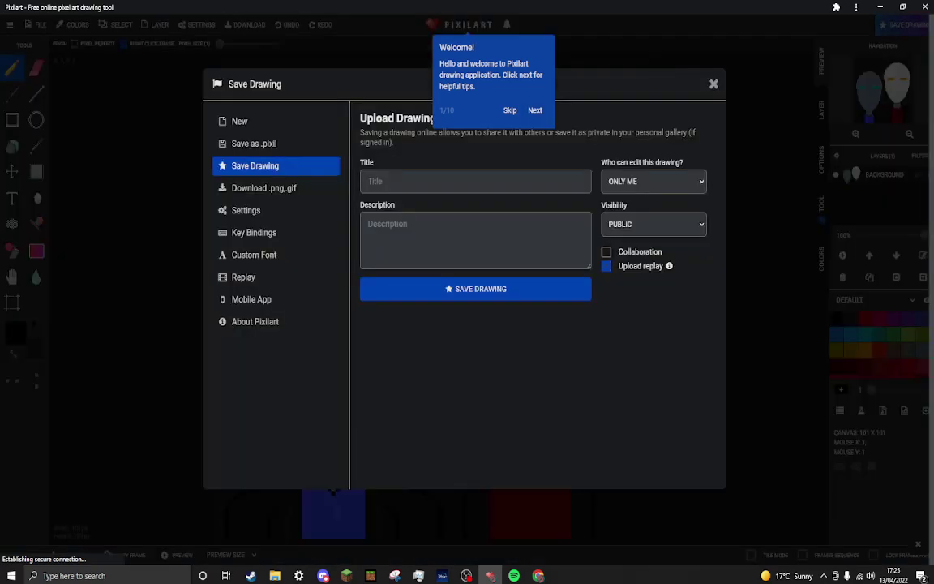
{"action": "left_click", "coordinate": [475, 288]}
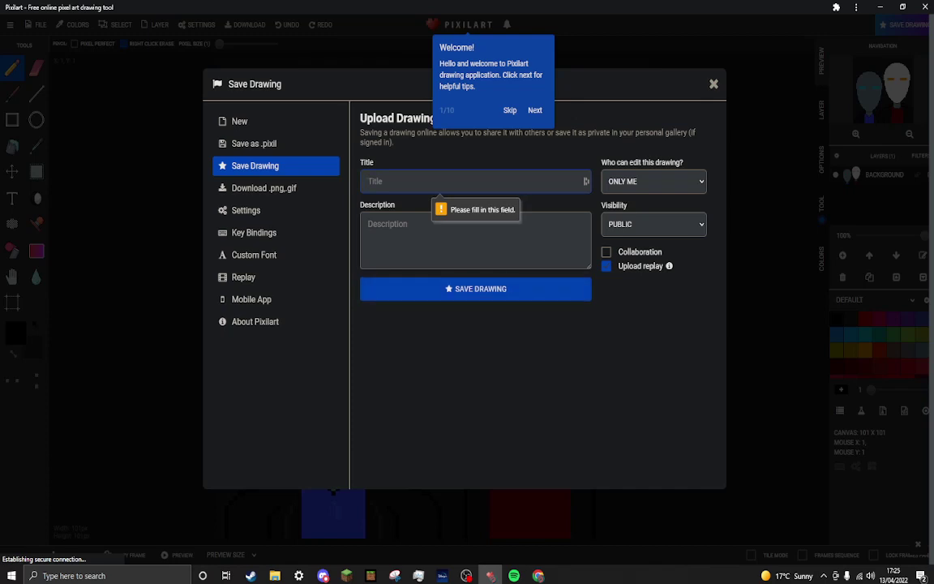
{"action": "type", "text": "drawing"}
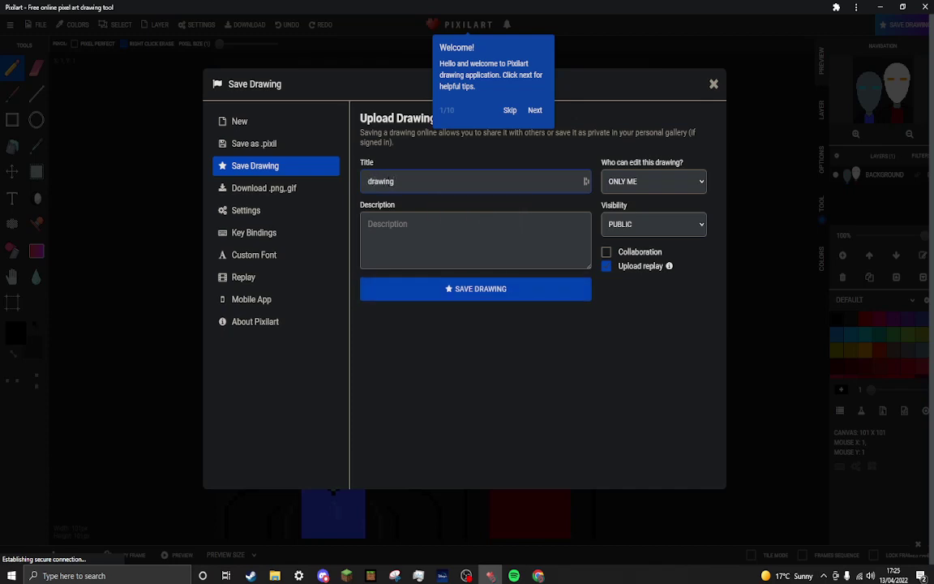
{"action": "key", "text": "Return"}
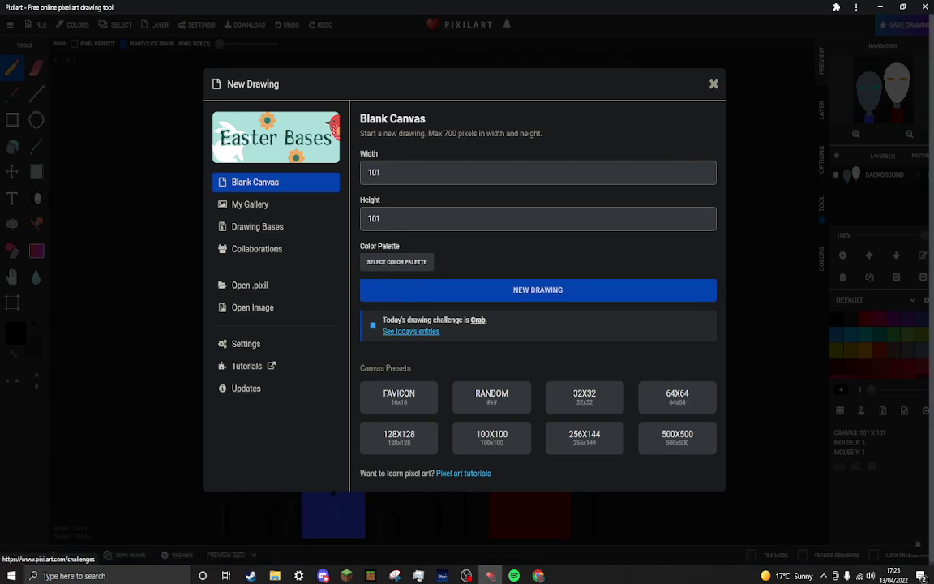
- View today's Crab challenge entries in the browser and return to Pixilart's new drawing dialog
{"action": "left_click", "coordinate": [411, 331]}
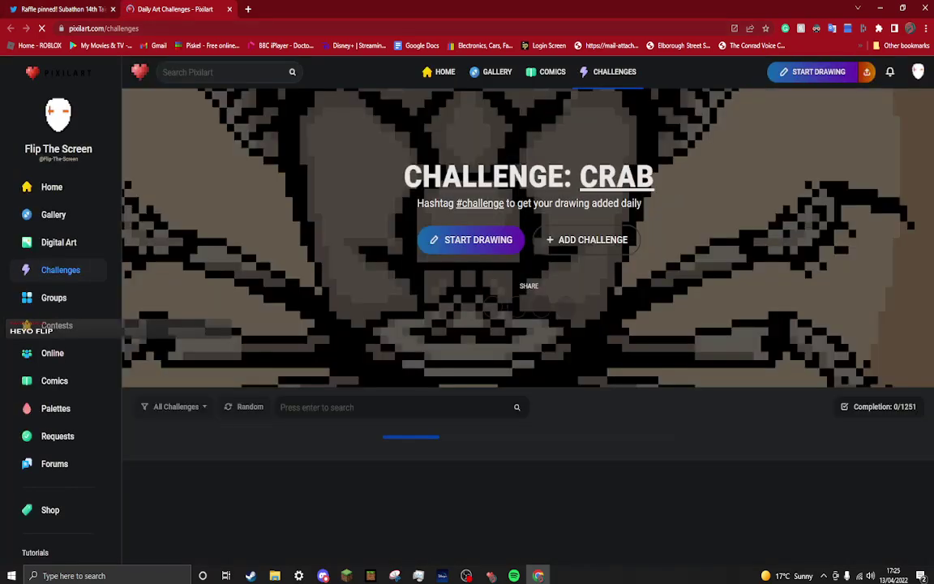
{"action": "left_click", "coordinate": [489, 575]}
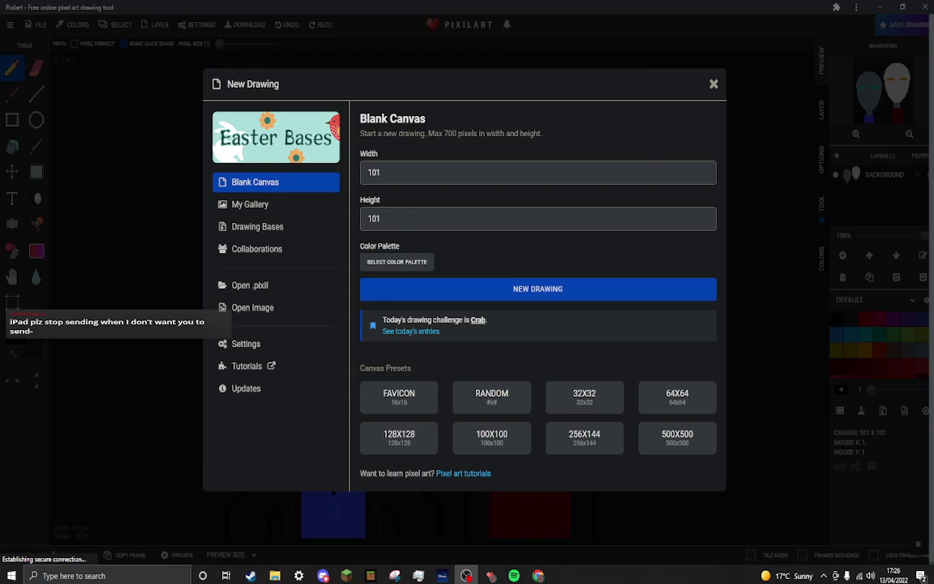
- Clear the current artwork for a blank 101 × 101 canvas and look at the drawing base categories
{"action": "left_click", "coordinate": [537, 289]}
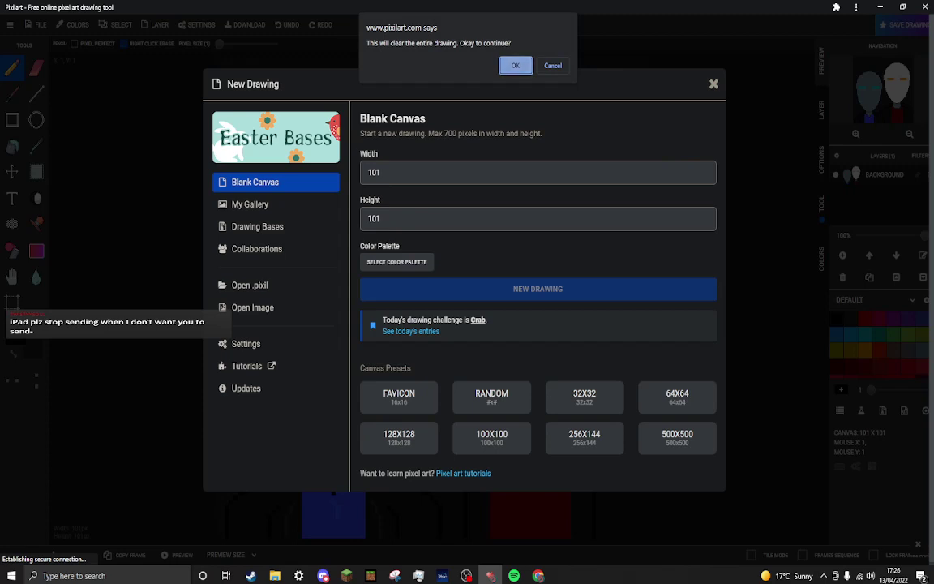
{"action": "key", "text": "Return"}
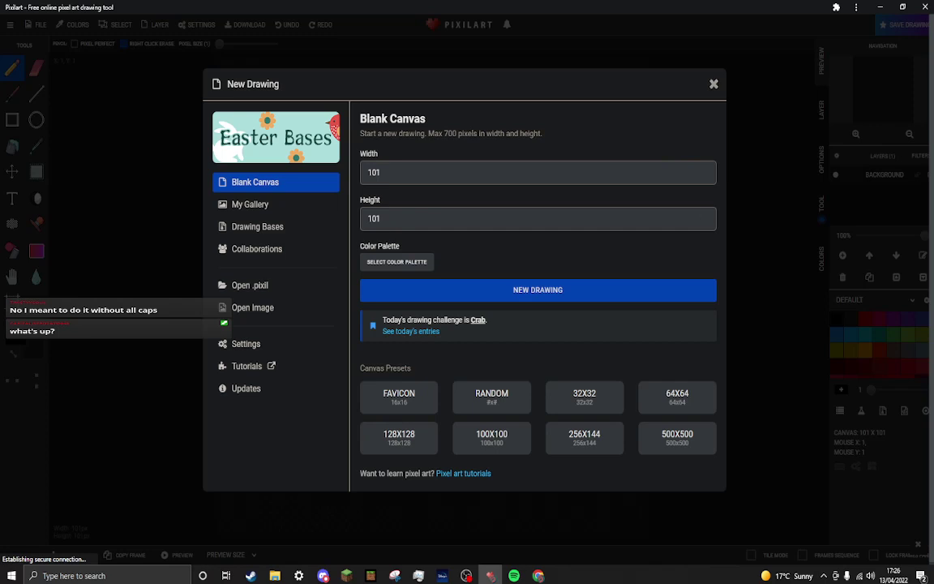
{"action": "left_click", "coordinate": [537, 289]}
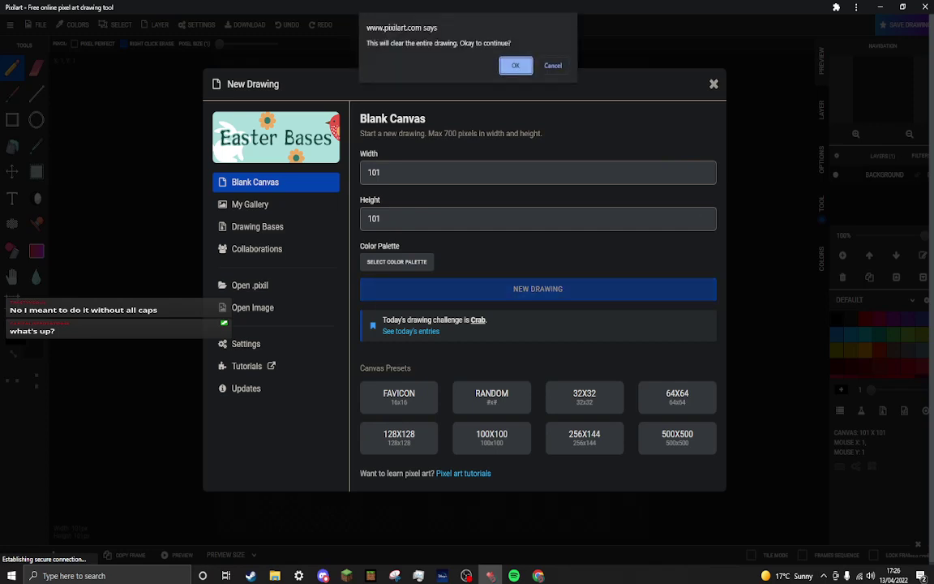
{"action": "key", "text": "Escape"}
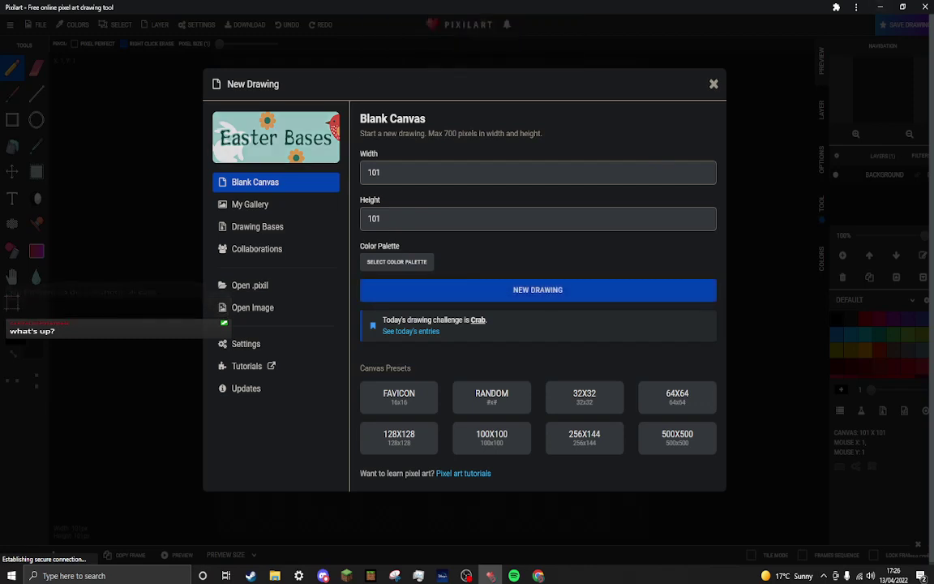
{"action": "left_click", "coordinate": [258, 226]}
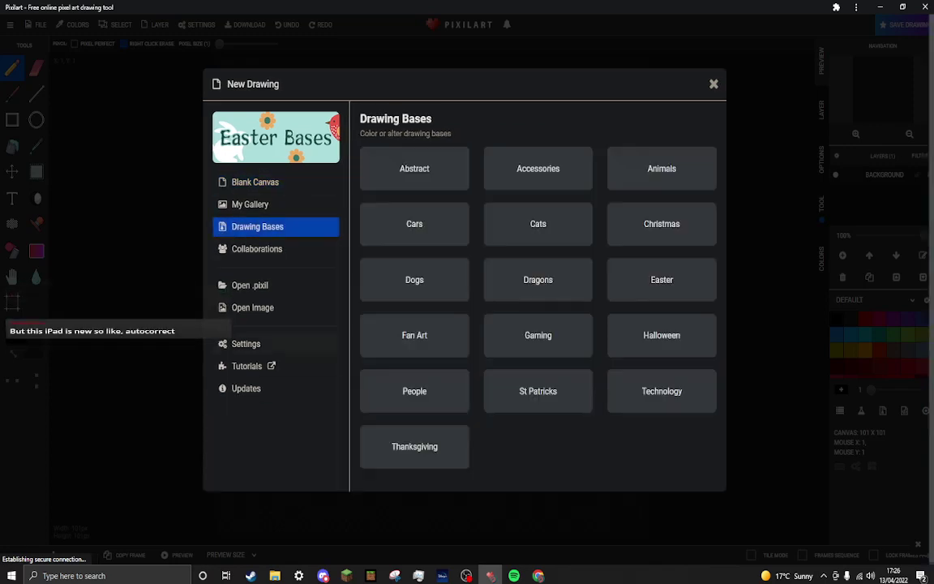
{"action": "left_click", "coordinate": [255, 182]}
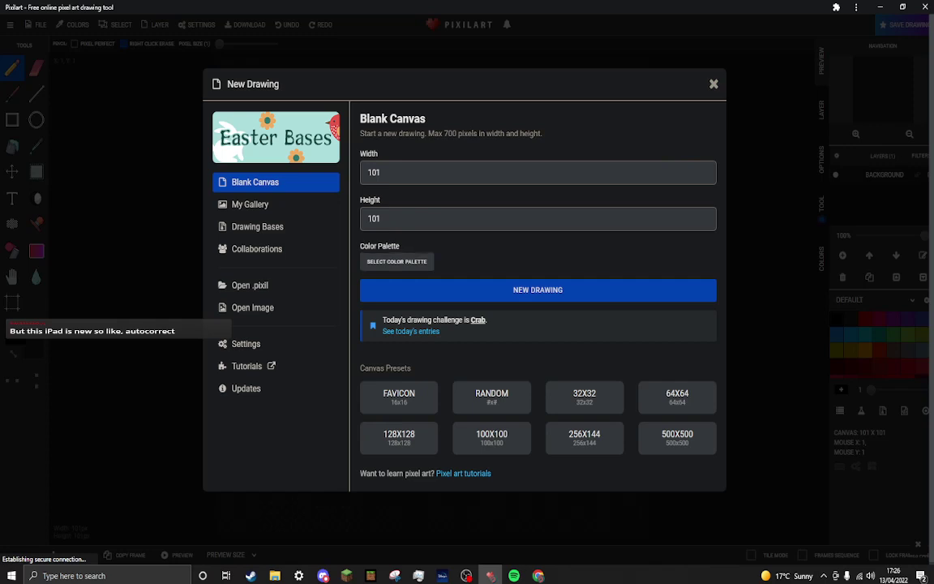
- Start a new blank drawing from the Random canvas preset, accepting that the current drawing is cleared
{"action": "left_click", "coordinate": [491, 396]}
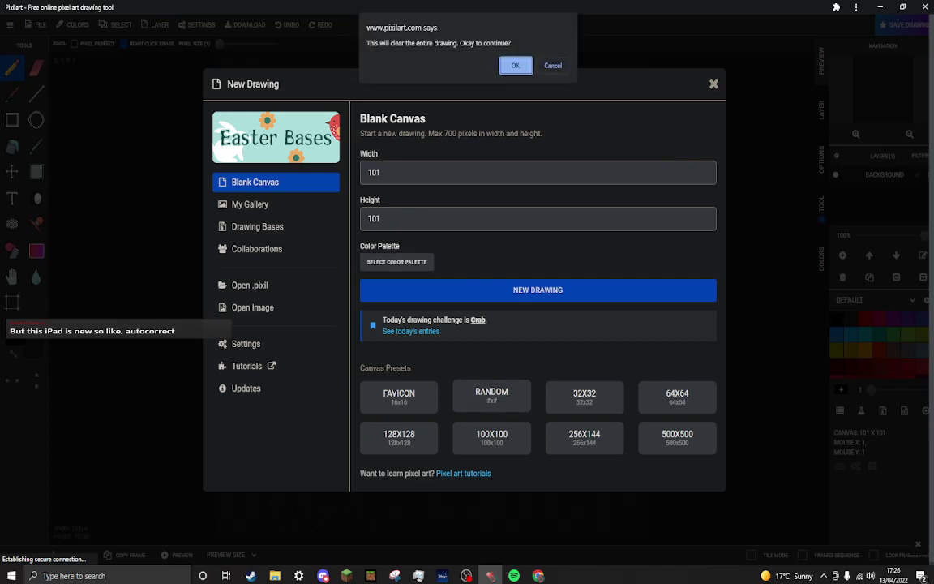
{"action": "key", "text": "Return"}
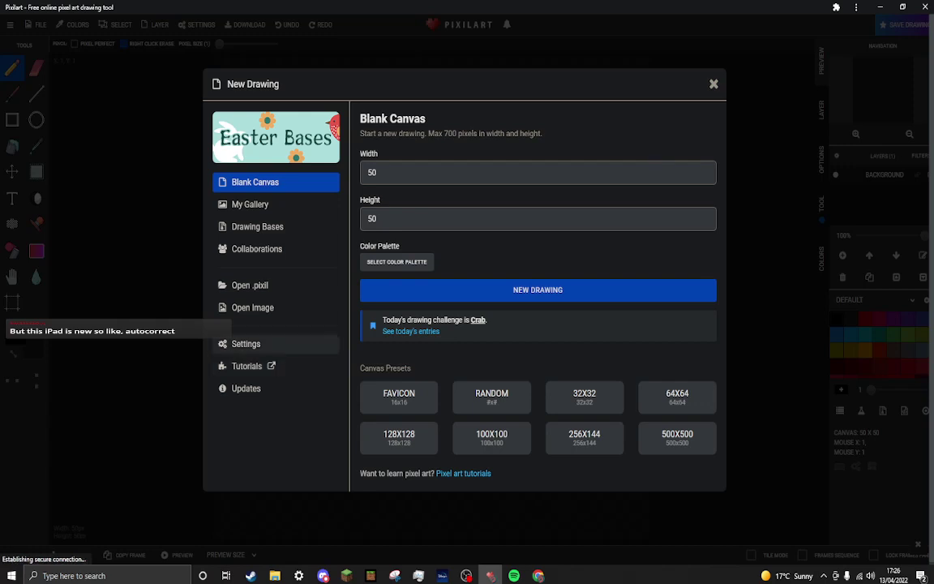
{"action": "left_click", "coordinate": [246, 343]}
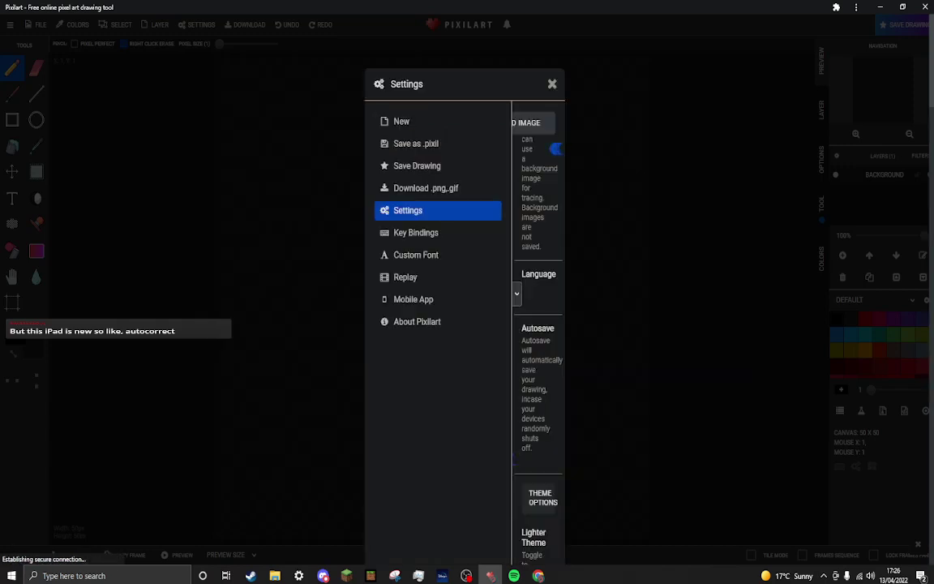
{"action": "left_click", "coordinate": [401, 121]}
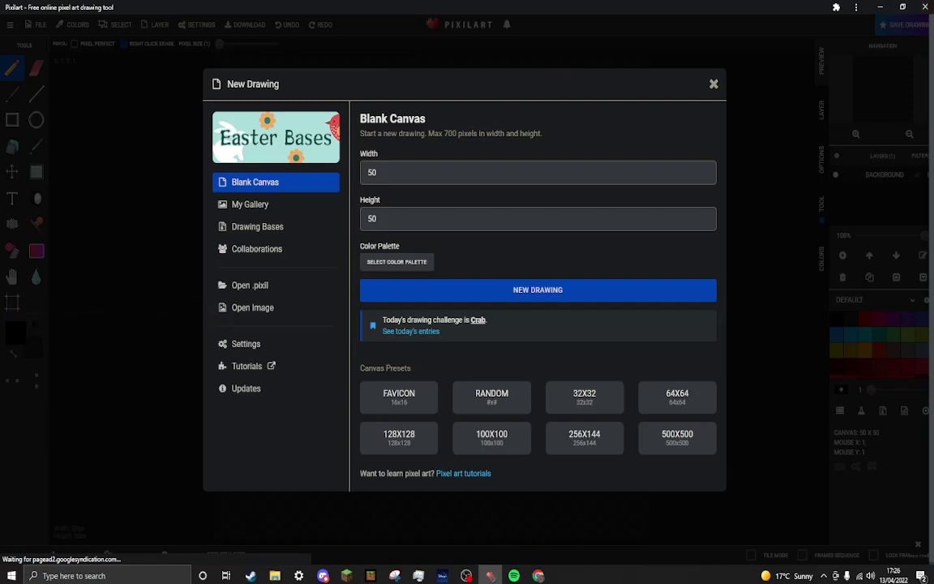
- Show the desktop and close the Pixilart window
{"action": "left_click", "coordinate": [931, 575]}
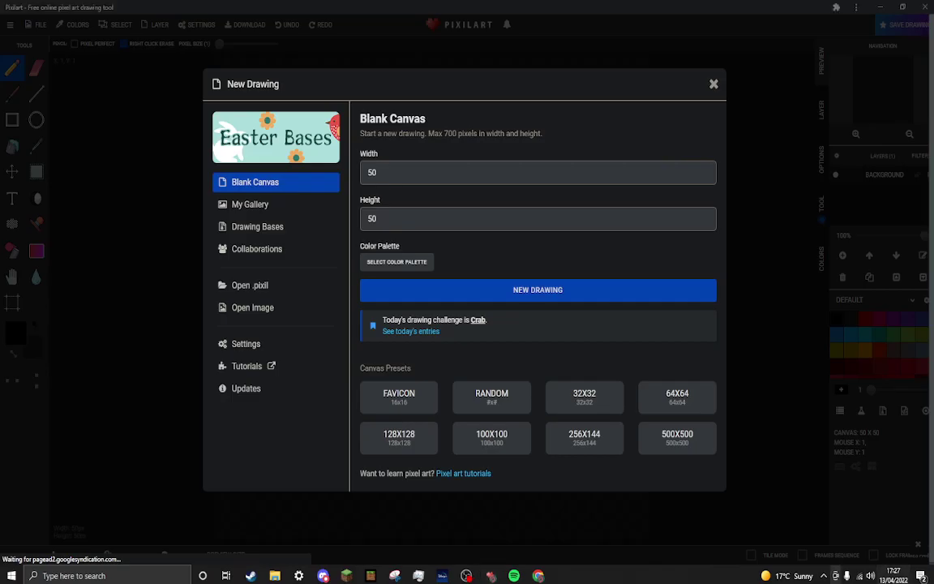
{"action": "mouse_move", "coordinate": [490, 575]}
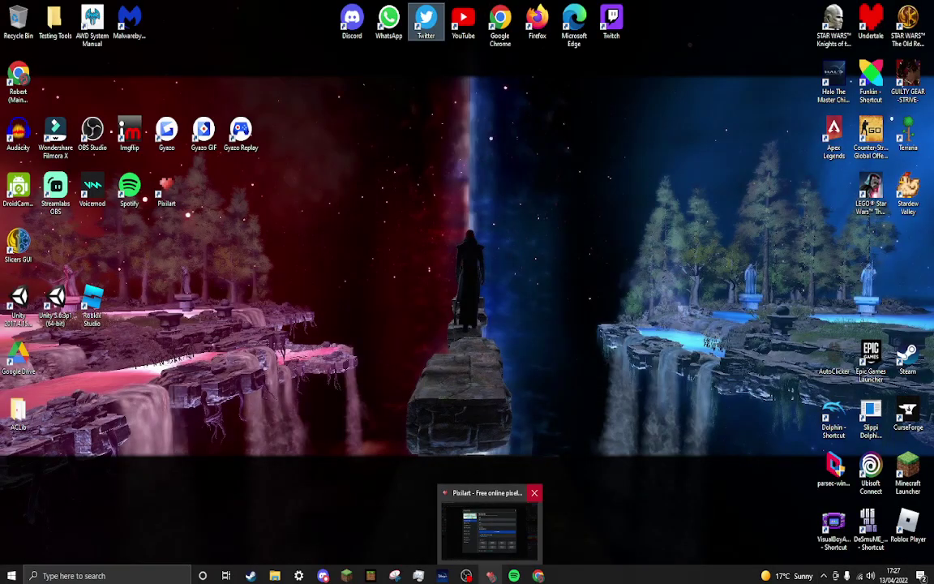
{"action": "left_click", "coordinate": [532, 492]}
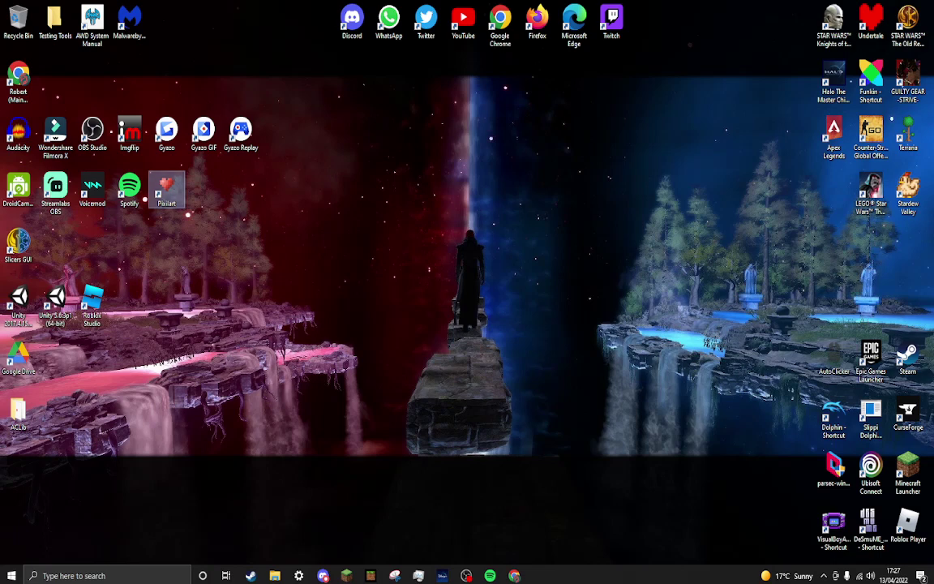
- Relaunch Pixilart, open the drawing editor and continue with the autosaved drawing
{"action": "mouse_move", "coordinate": [466, 575]}
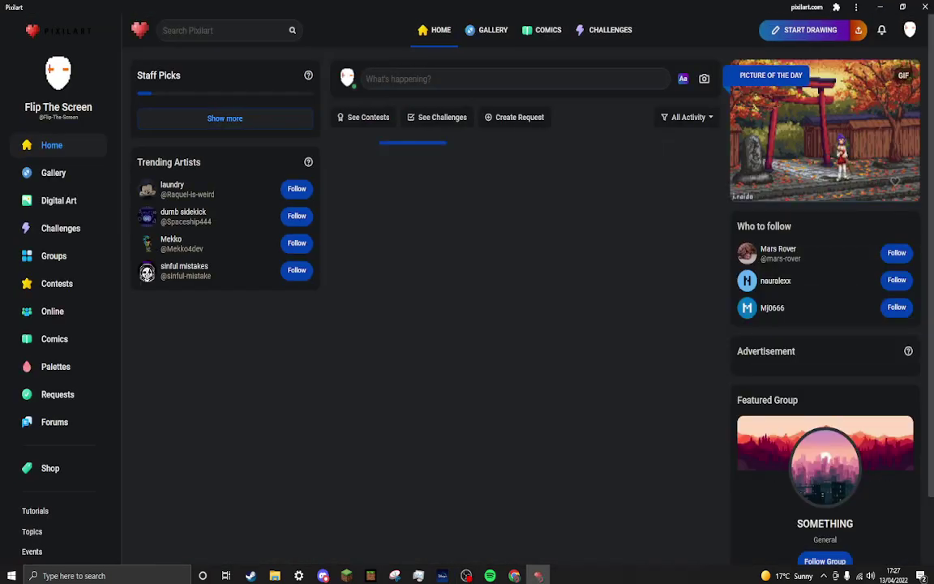
{"action": "left_click", "coordinate": [804, 30]}
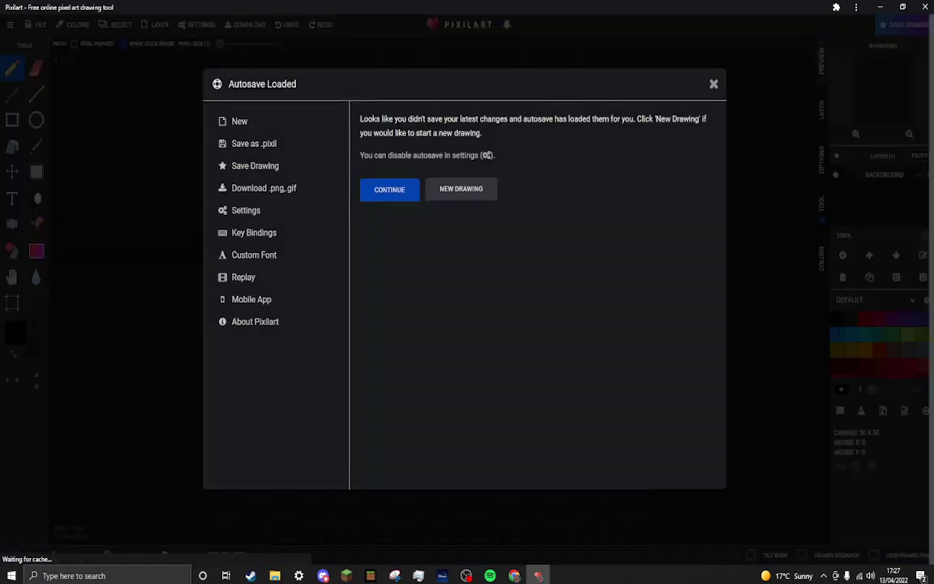
{"action": "left_click", "coordinate": [390, 189]}
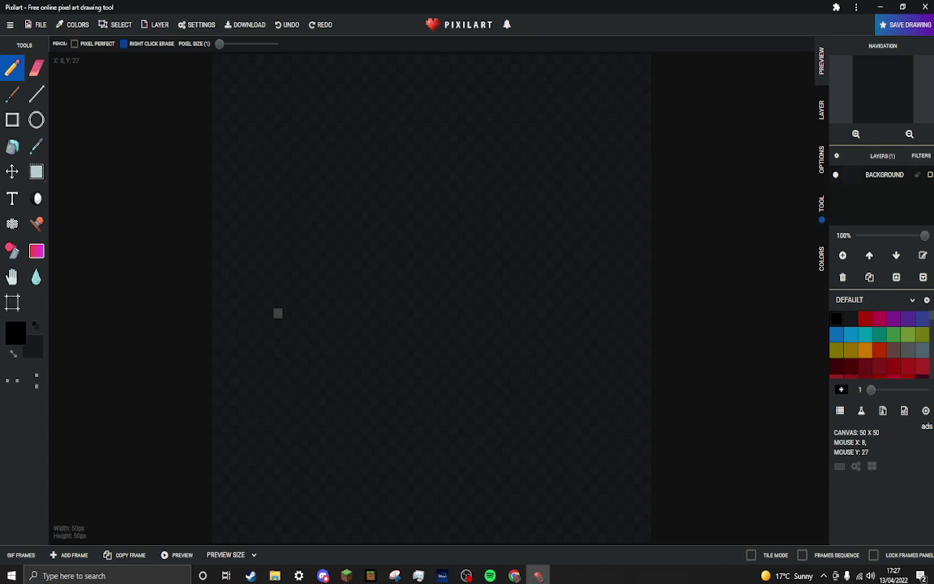
{"action": "scroll", "coordinate": [879, 348], "scroll_direction": "down", "scroll_amount": 3}
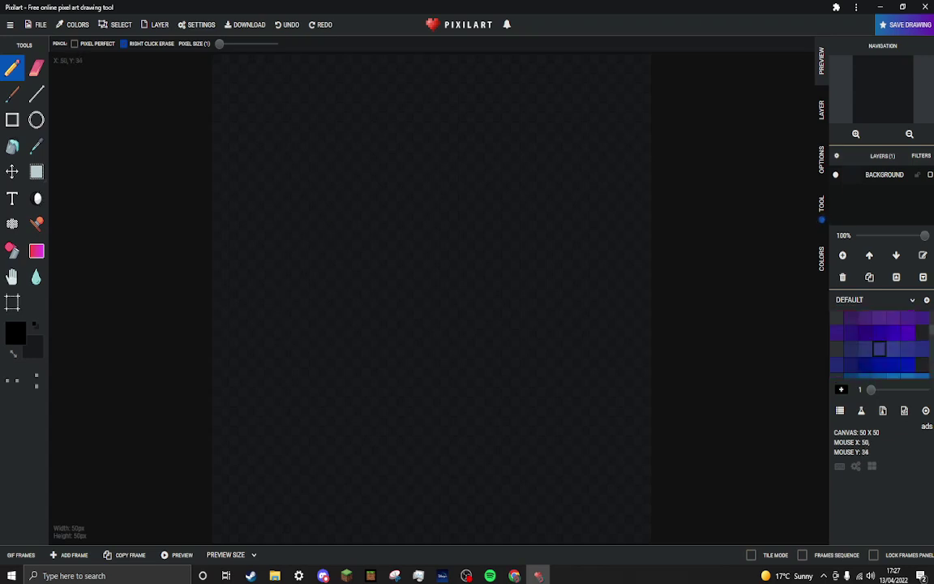
{"action": "scroll", "coordinate": [879, 349], "scroll_direction": "down", "scroll_amount": 5}
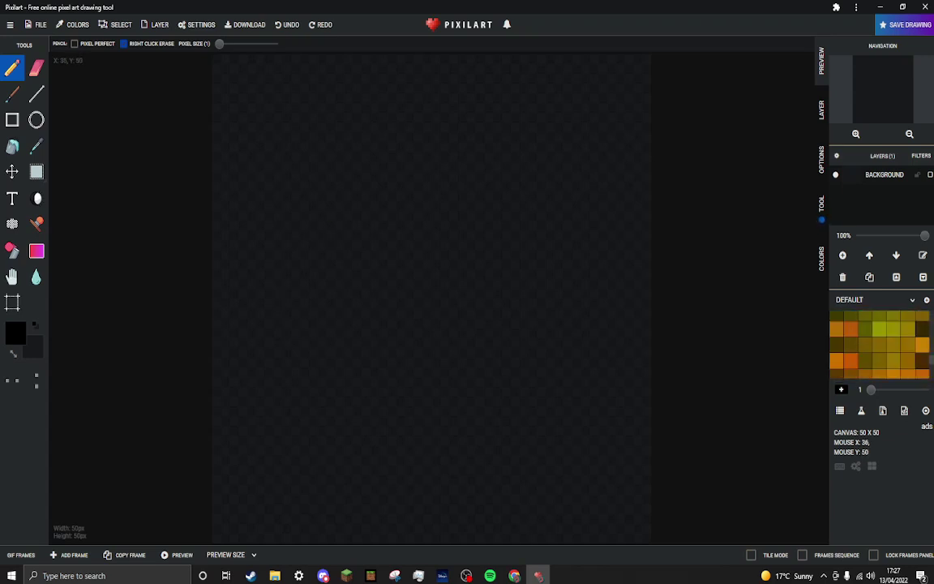
- Switch to the desktop, open a new Chrome window and close its Pokémon website tab
{"action": "mouse_move", "coordinate": [514, 575]}
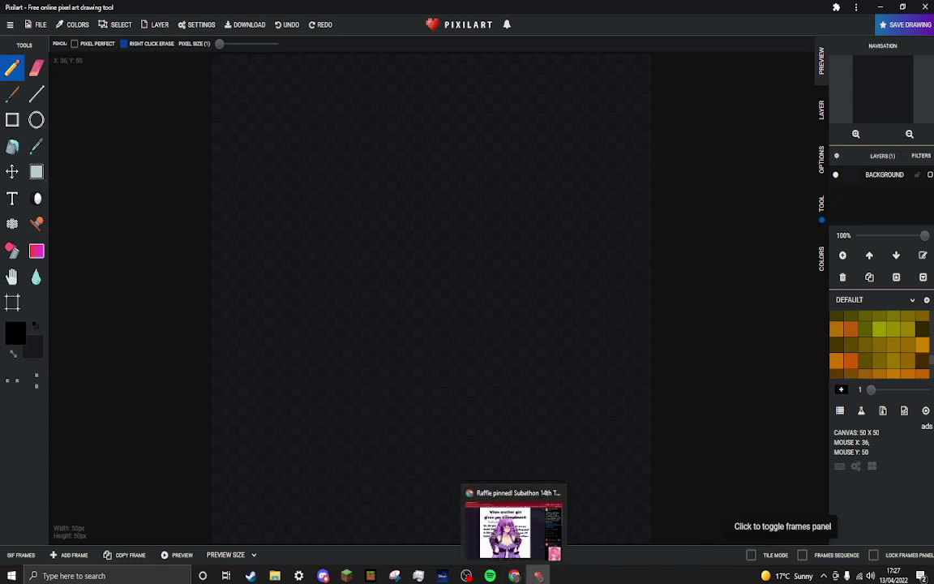
{"action": "key", "text": "super+d"}
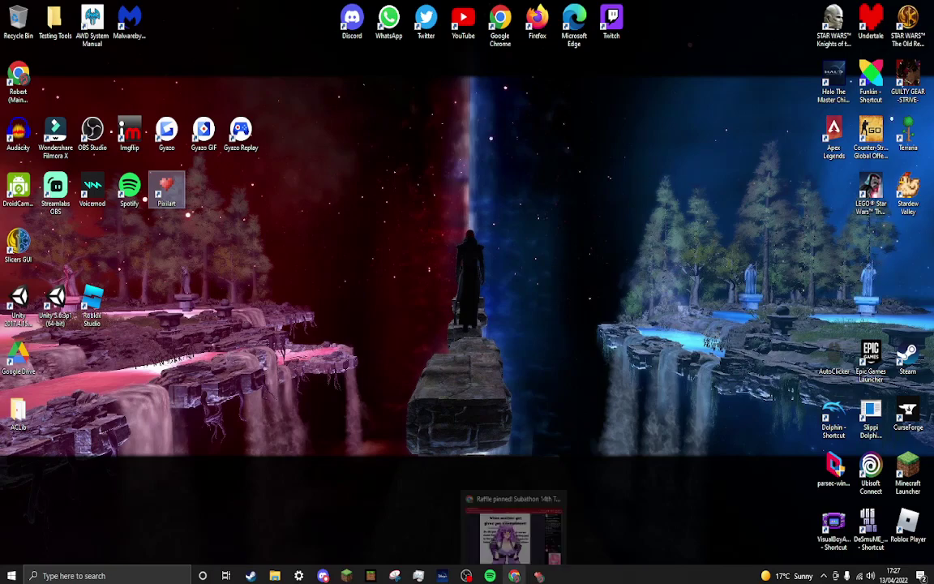
{"action": "left_click", "coordinate": [514, 576]}
{"action": "double_click", "coordinate": [18, 81]}
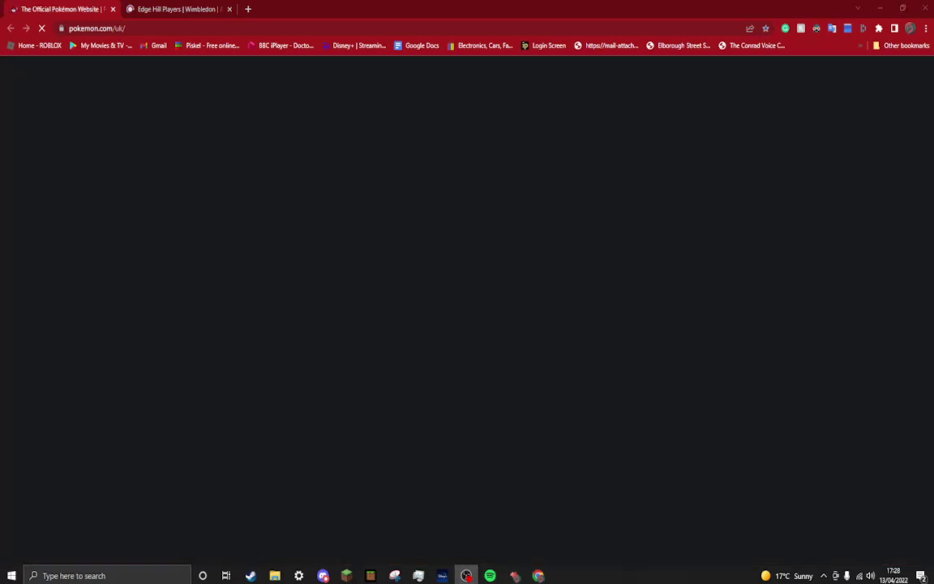
{"action": "key", "text": "ctrl+w"}
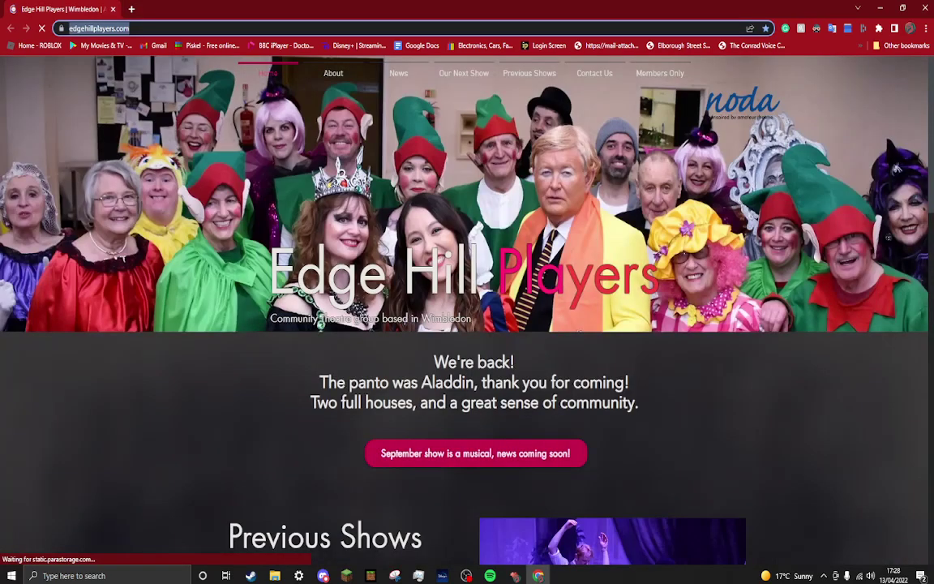
- Search Google for "crab" and look through the image results for a reference
{"action": "type", "text": "crab"}
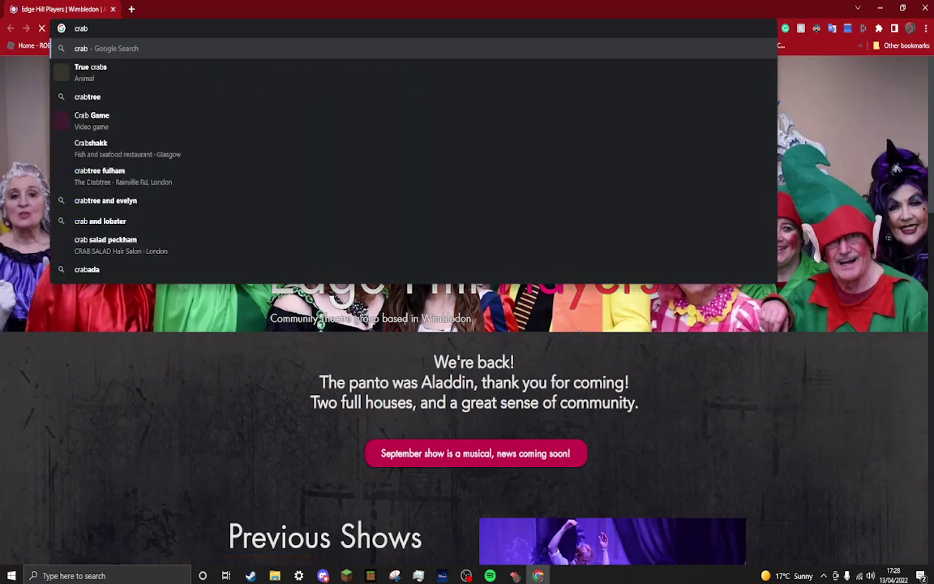
{"action": "key", "text": "Return"}
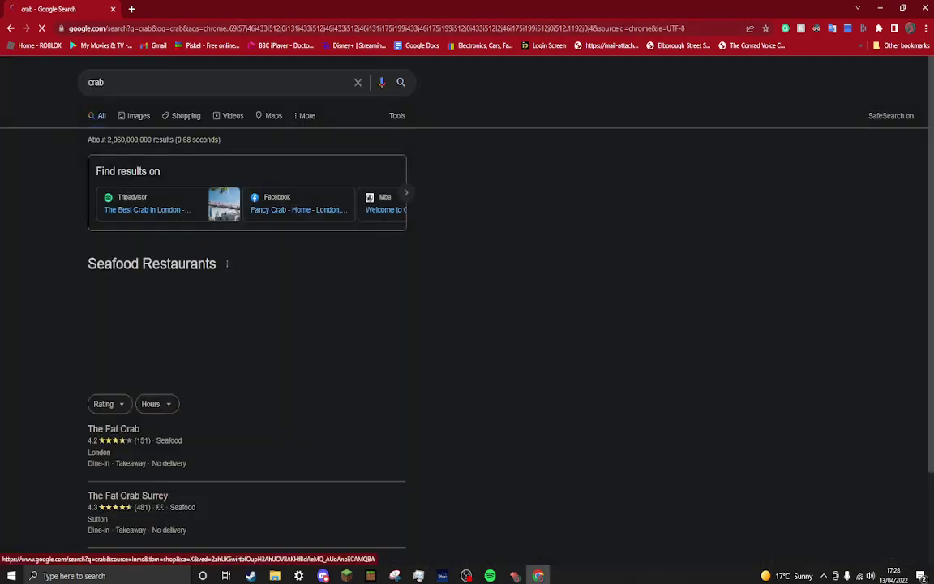
{"action": "left_click", "coordinate": [133, 116]}
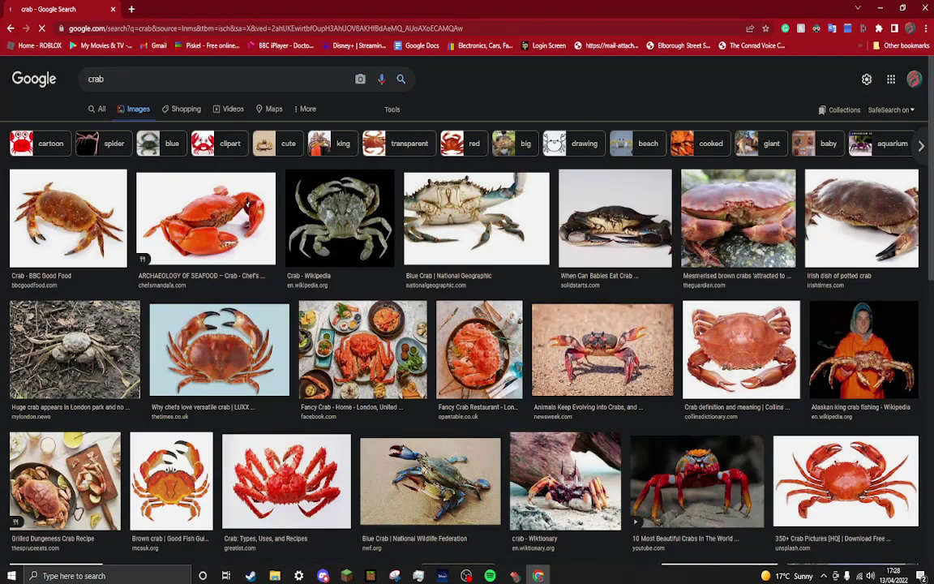
{"action": "scroll", "coordinate": [467, 324], "scroll_direction": "down", "scroll_amount": 3}
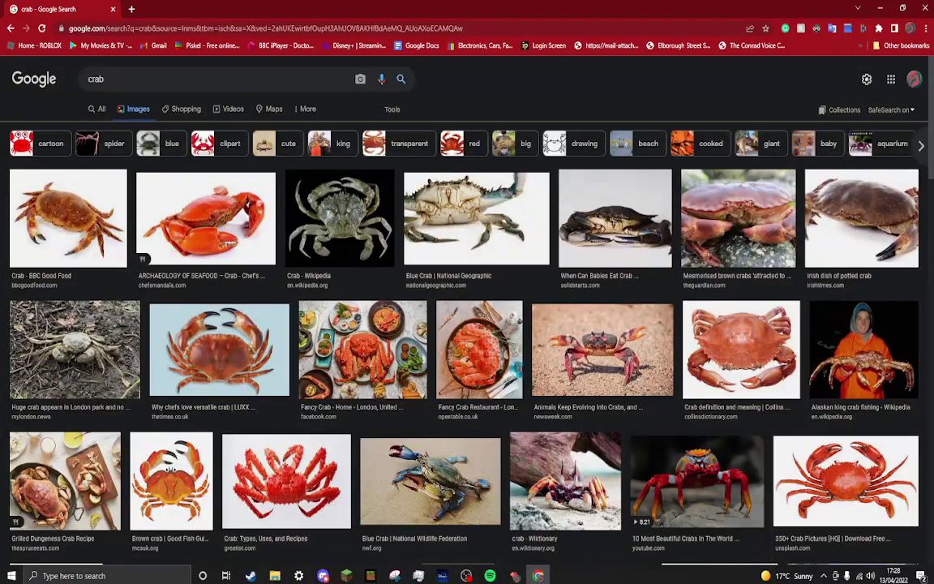
- Move the browser window with the crab images off this screen onto the adjacent monitor
{"action": "mouse_move", "coordinate": [466, 576]}
{"action": "left_click_drag", "start_coordinate": [585, 9], "coordinate": [0, 197]}
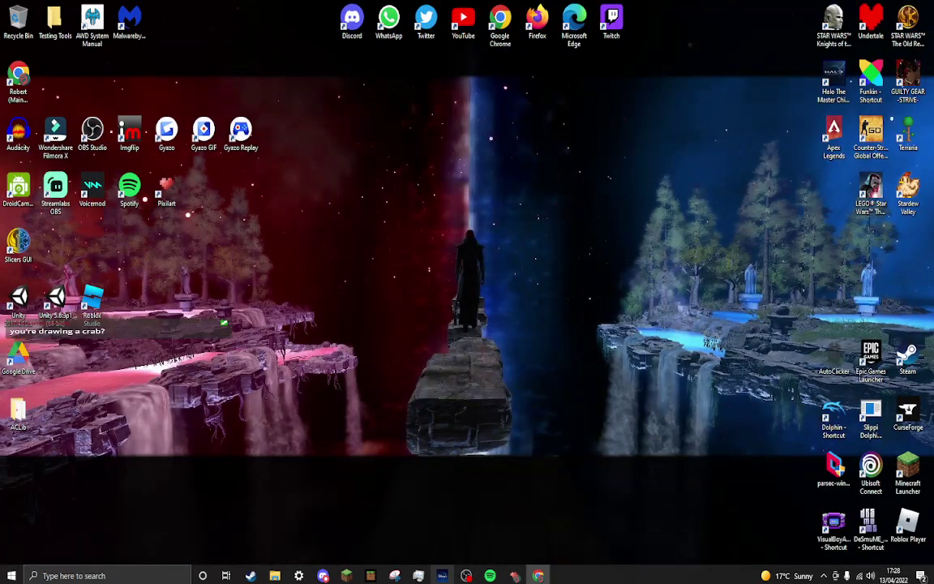
- Switch to Pixilart, bring the browser's coconut crab image results onto this screen to view them, and return them to the adjacent monitor
{"action": "left_click", "coordinate": [514, 576]}
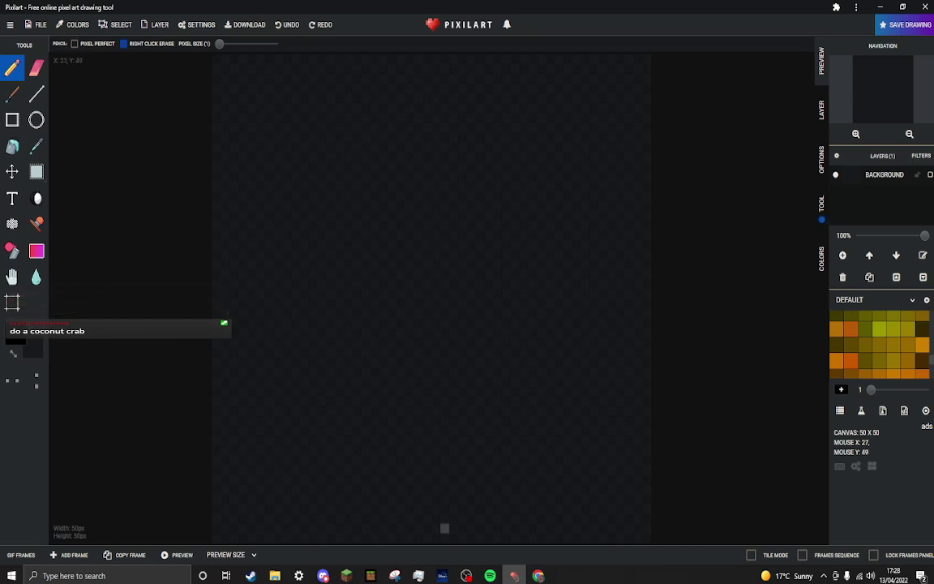
{"action": "left_click", "coordinate": [538, 575]}
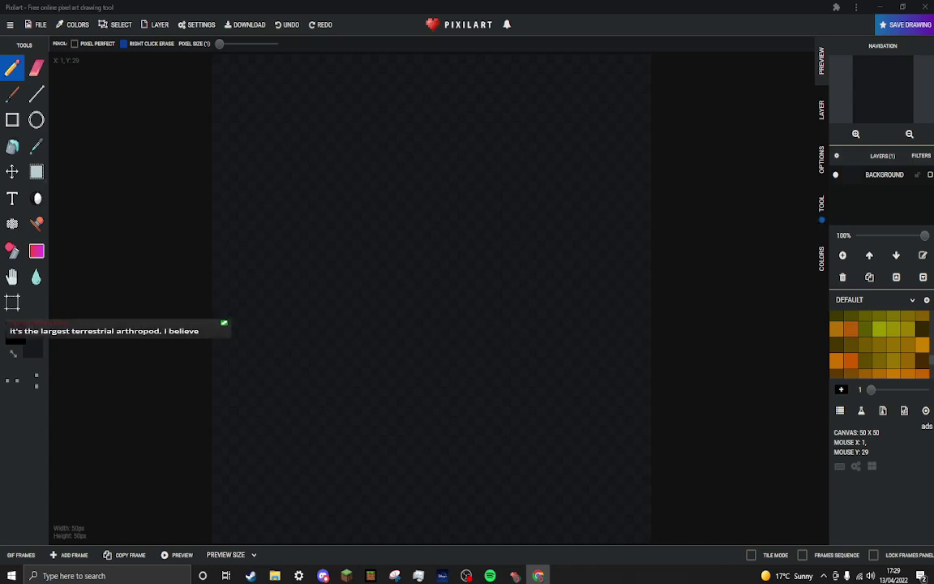
{"action": "left_click_drag", "start_coordinate": [0, 203], "coordinate": [449, 53]}
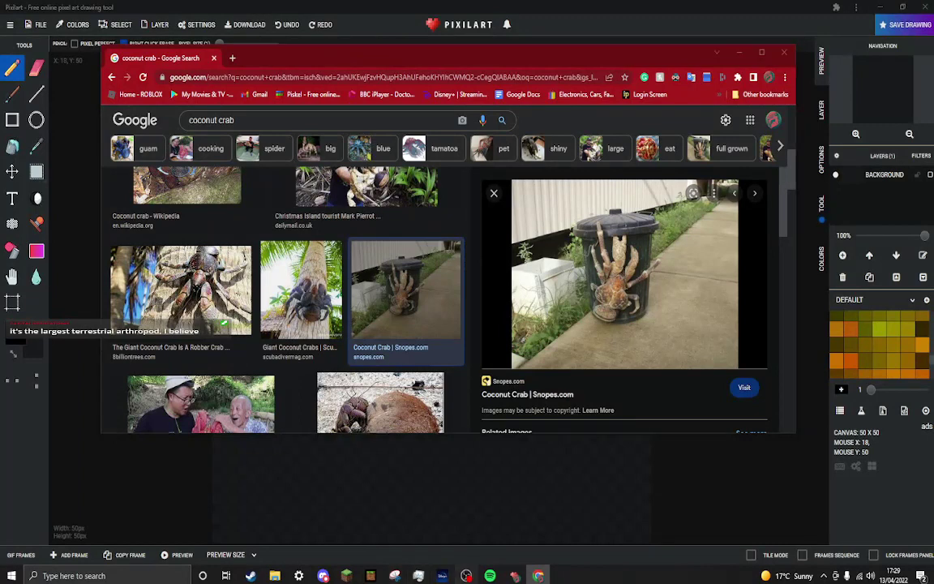
{"action": "left_click", "coordinate": [466, 575]}
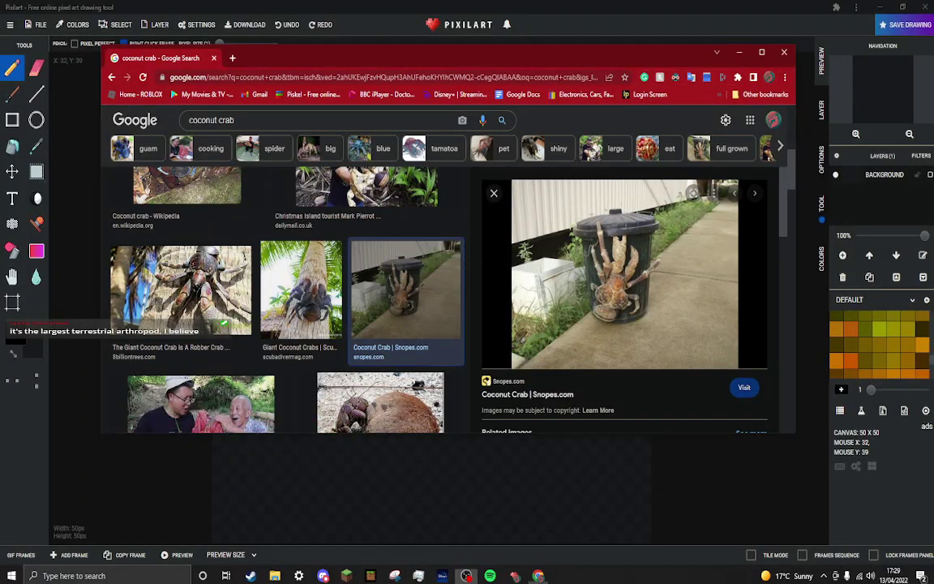
{"action": "left_click_drag", "start_coordinate": [699, 55], "coordinate": [0, 288]}
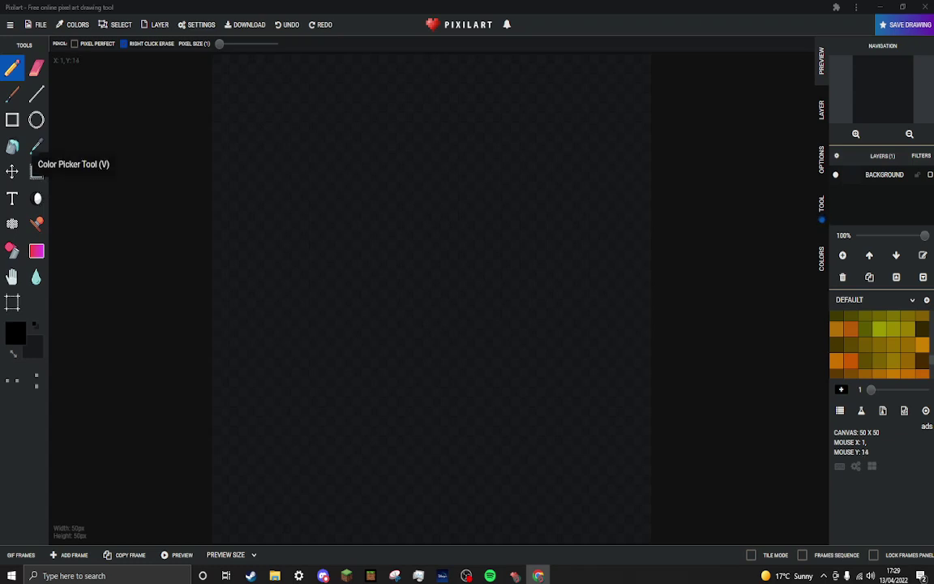
- Choose the Circle tool and set the primary color to a muted reddish brown, lightened from the dark brown 3e2723 palette swatch
{"action": "left_click", "coordinate": [36, 120]}
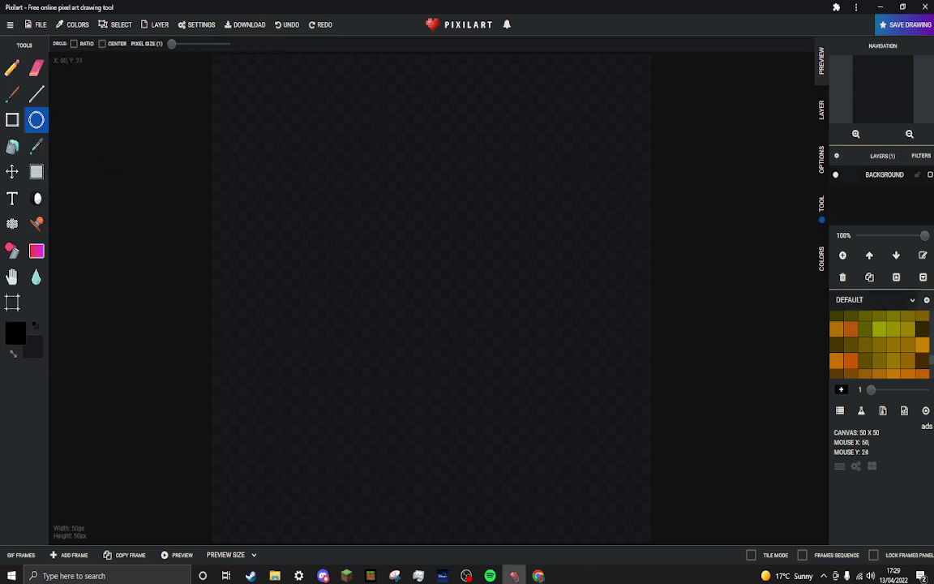
{"action": "scroll", "coordinate": [879, 351], "scroll_direction": "down", "scroll_amount": 1}
{"action": "scroll", "coordinate": [878, 350], "scroll_direction": "down", "scroll_amount": 3}
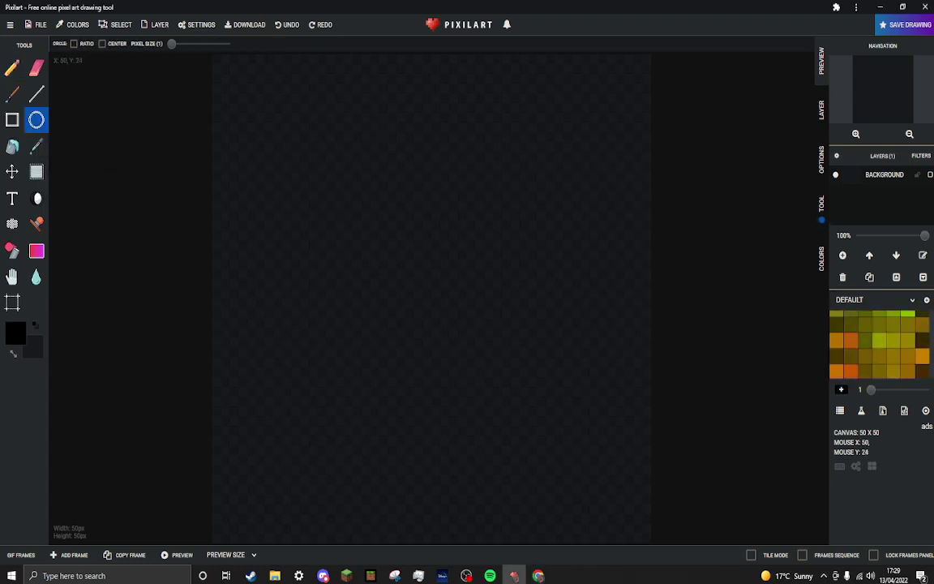
{"action": "scroll", "coordinate": [879, 344], "scroll_direction": "down", "scroll_amount": 4}
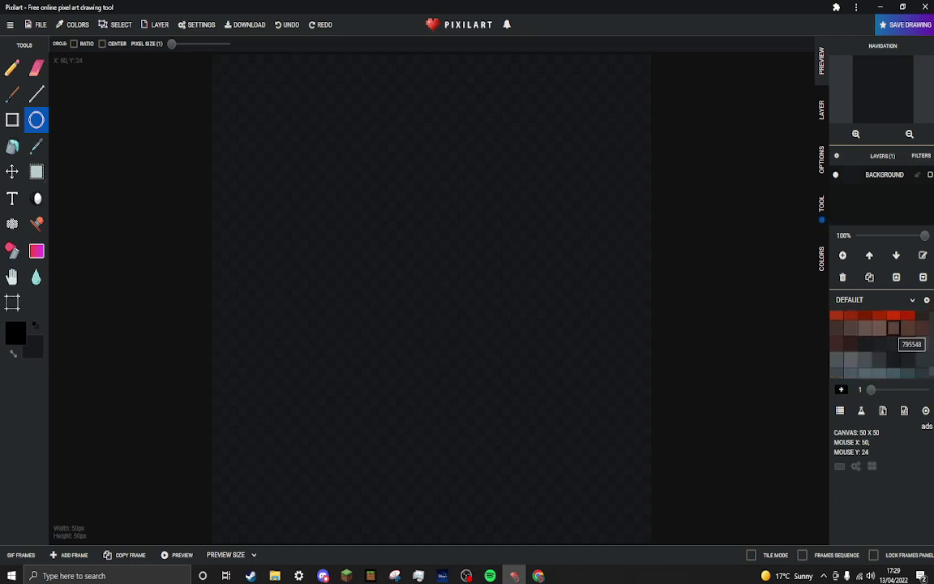
{"action": "scroll", "coordinate": [893, 349], "scroll_direction": "down", "scroll_amount": 2}
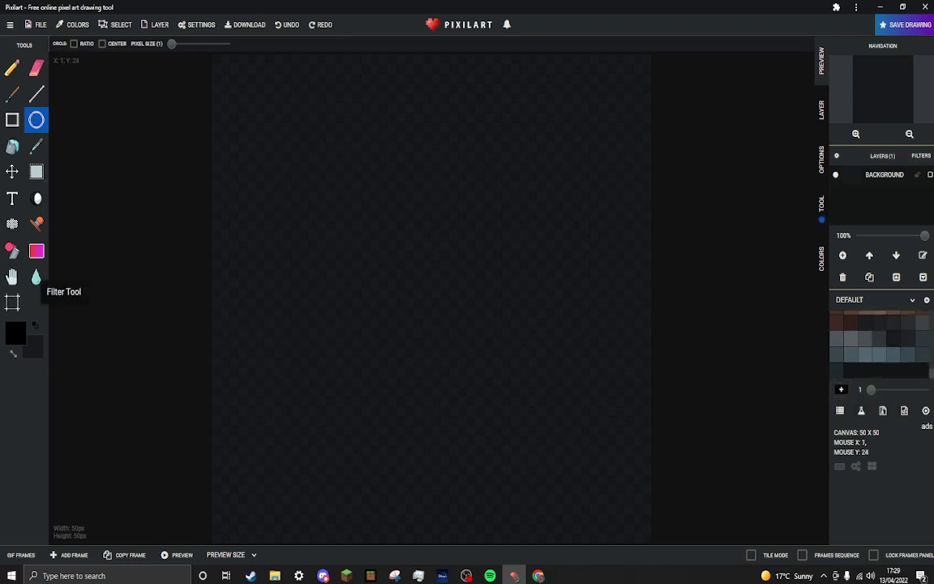
{"action": "left_click", "coordinate": [13, 354]}
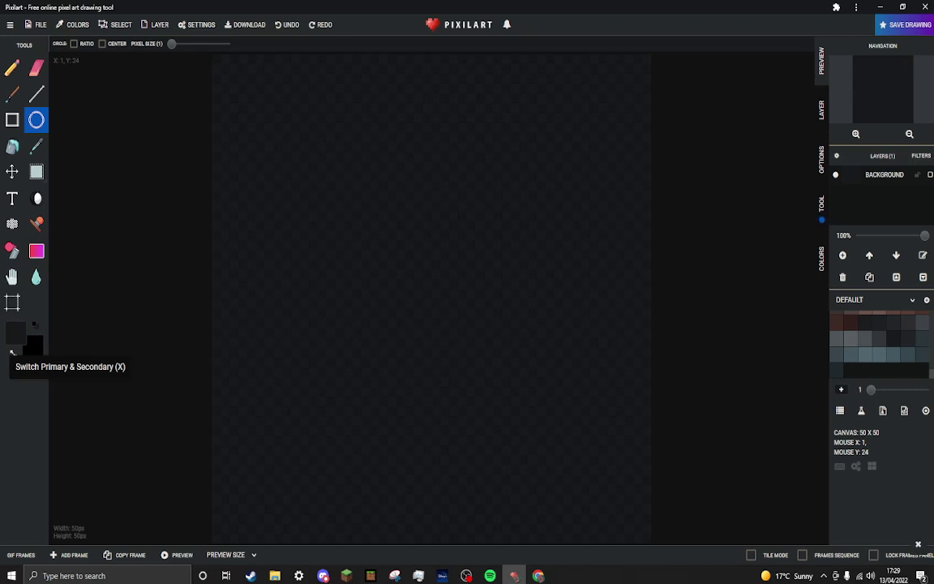
{"action": "left_click", "coordinate": [15, 332]}
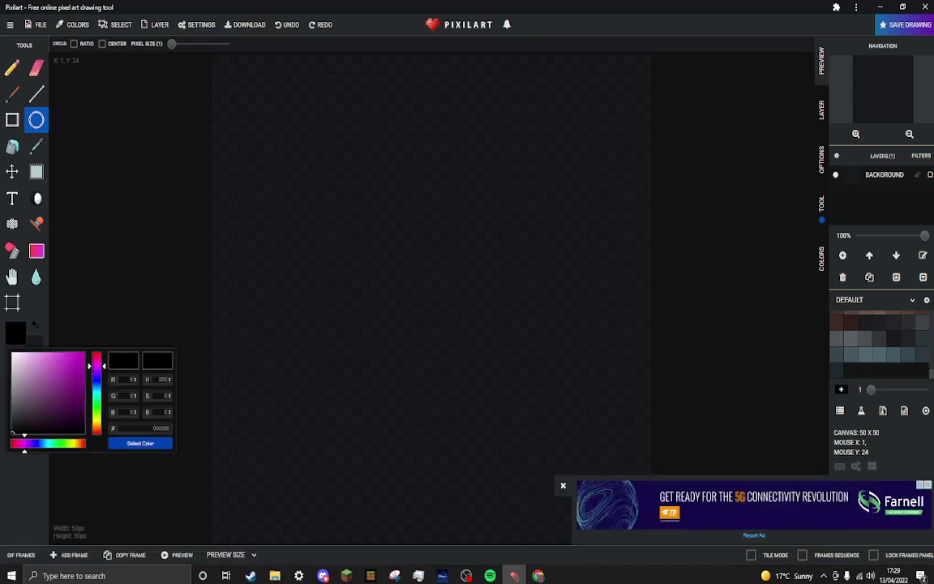
{"action": "left_click", "coordinate": [850, 322]}
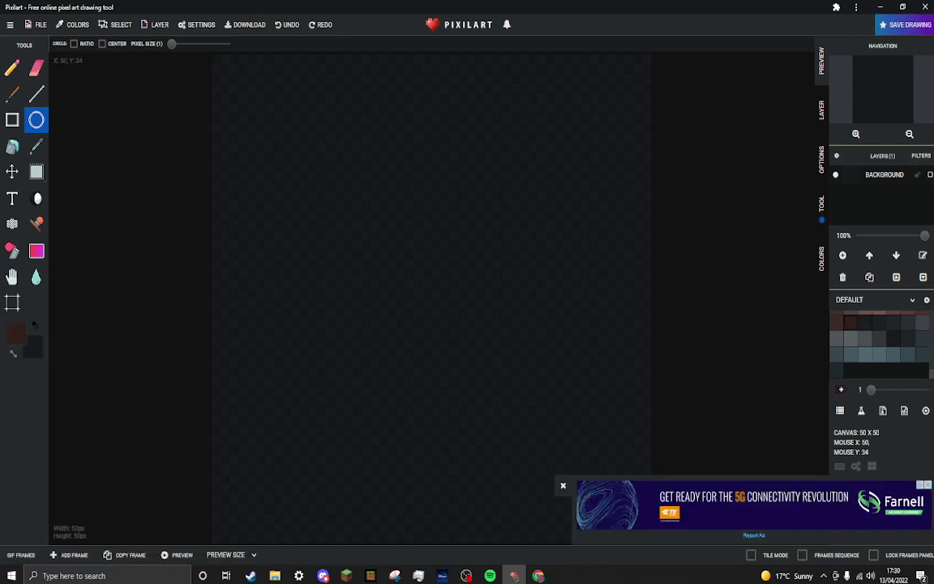
{"action": "left_click", "coordinate": [15, 333]}
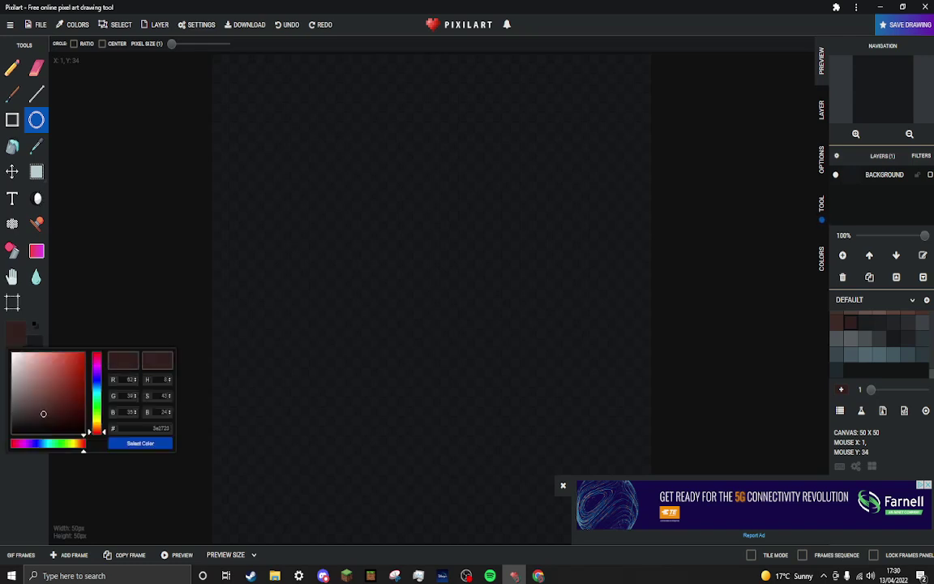
{"action": "mouse_move", "coordinate": [39, 403]}
{"action": "left_mouse_down"}
{"action": "mouse_move", "coordinate": [22, 389]}
{"action": "mouse_move", "coordinate": [34, 402]}
{"action": "left_mouse_up"}
{"action": "left_click", "coordinate": [141, 443]}
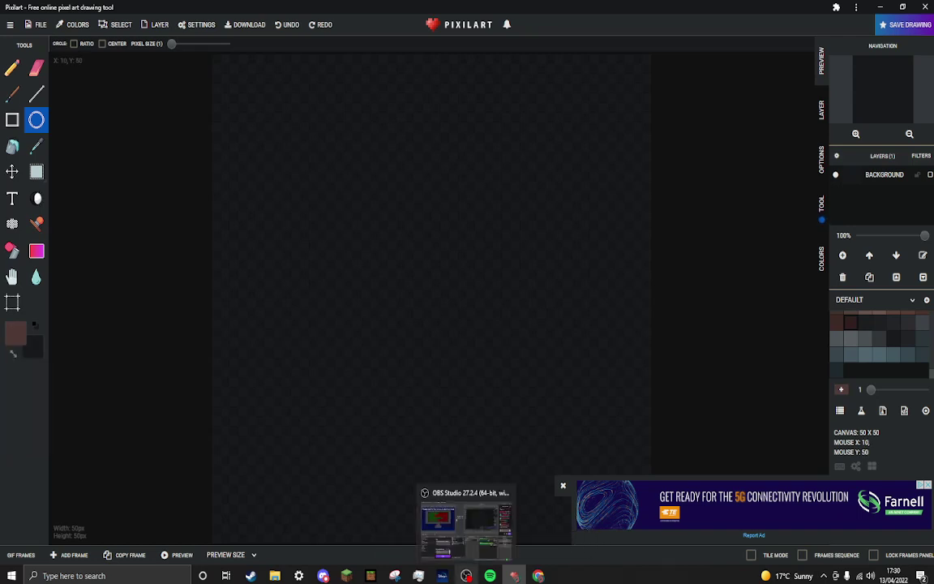
- Outline the crab's lower body at the canvas bottom with an ellipse about 29 by 11 pixels and a flatter outline across its lower half
{"action": "left_click", "coordinate": [466, 575]}
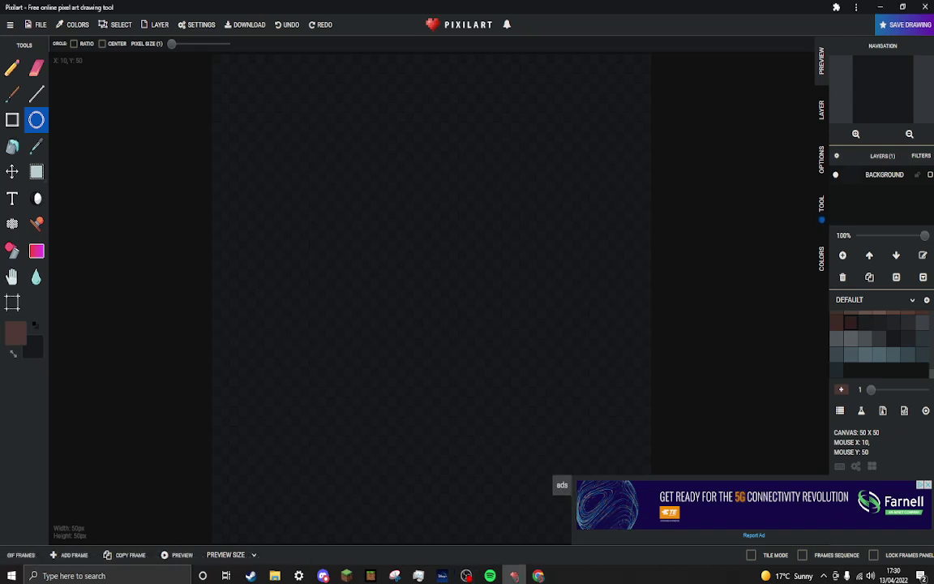
{"action": "left_click", "coordinate": [562, 485]}
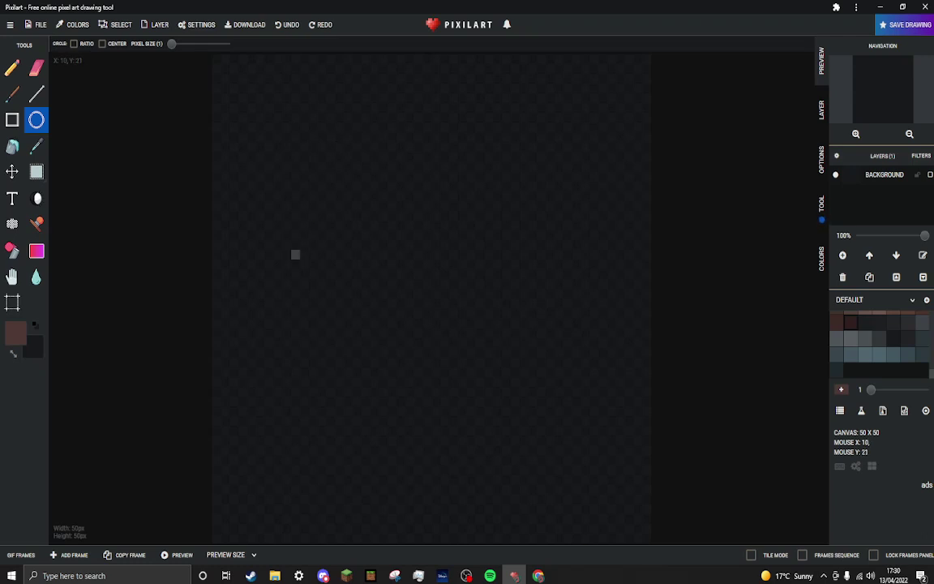
{"action": "mouse_move", "coordinate": [537, 575]}
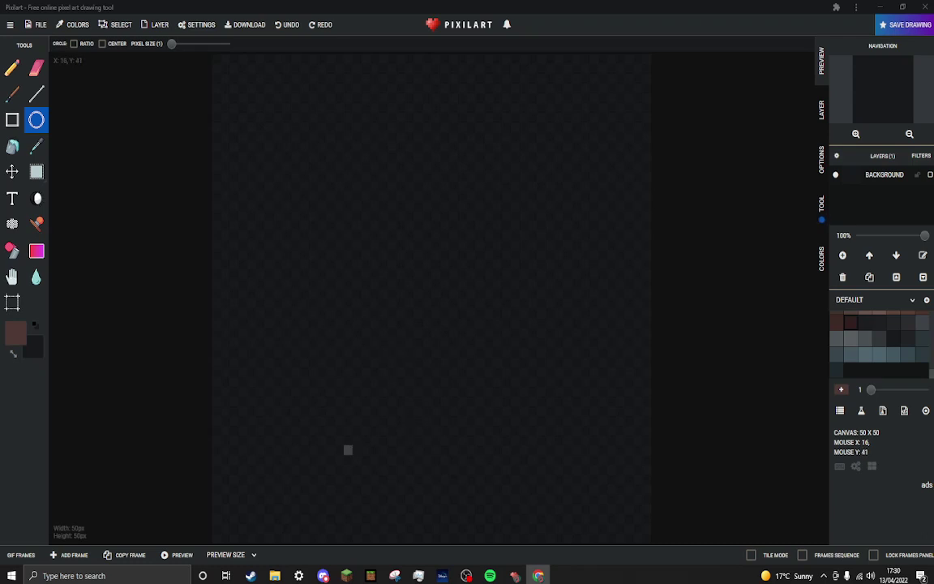
{"action": "left_click_drag", "start_coordinate": [313, 440], "coordinate": [559, 539]}
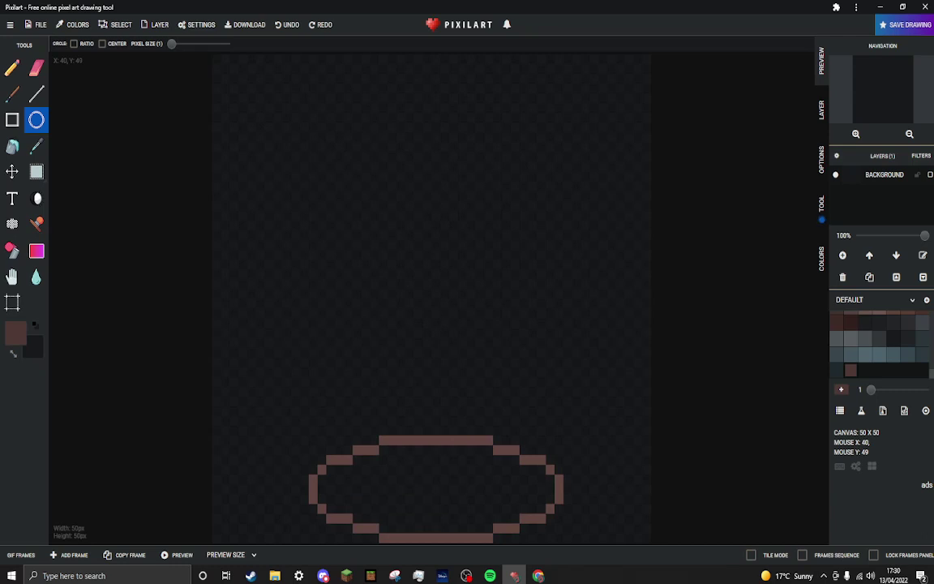
{"action": "mouse_move", "coordinate": [558, 525]}
{"action": "left_mouse_down"}
{"action": "mouse_move", "coordinate": [558, 498]}
{"action": "mouse_move", "coordinate": [533, 518]}
{"action": "mouse_move", "coordinate": [471, 537]}
{"action": "mouse_move", "coordinate": [313, 537]}
{"action": "mouse_move", "coordinate": [322, 535]}
{"action": "left_mouse_up"}
{"action": "left_click", "coordinate": [12, 68]}
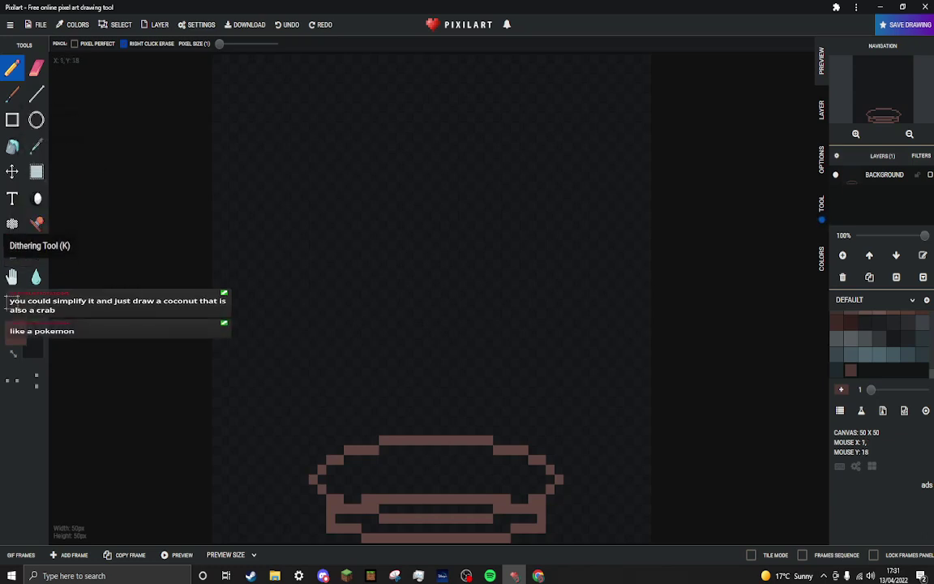
- Fill every enclosed area of the lower body outline with the reddish brown using the Bucket tool
{"action": "left_click", "coordinate": [12, 147]}
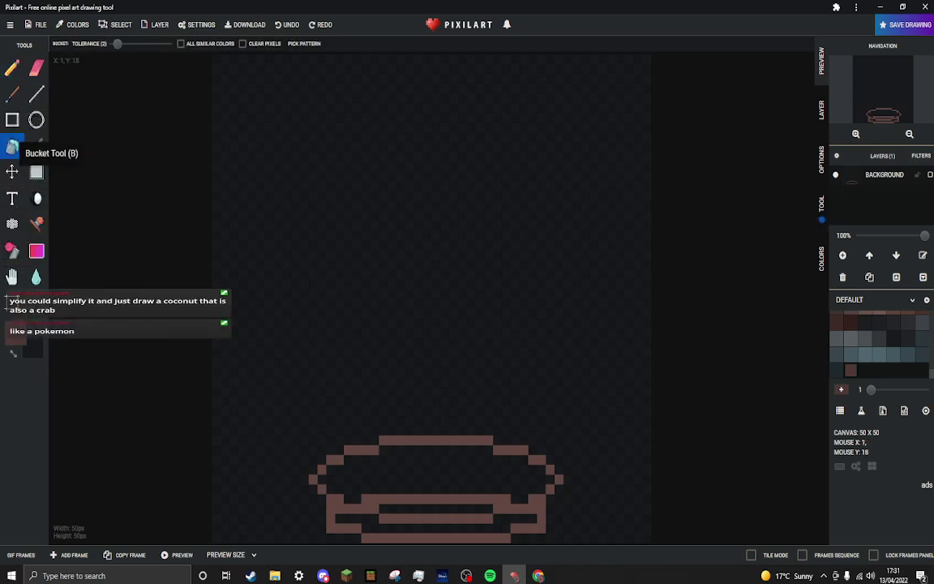
{"action": "left_click", "coordinate": [392, 460]}
{"action": "left_click", "coordinate": [419, 509]}
{"action": "left_click", "coordinate": [401, 527]}
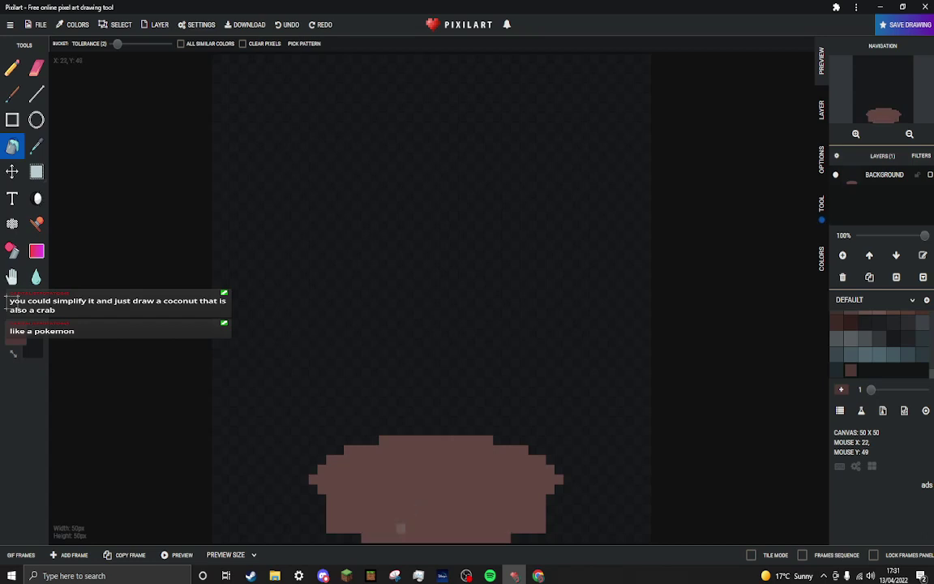
{"action": "left_click", "coordinate": [466, 574]}
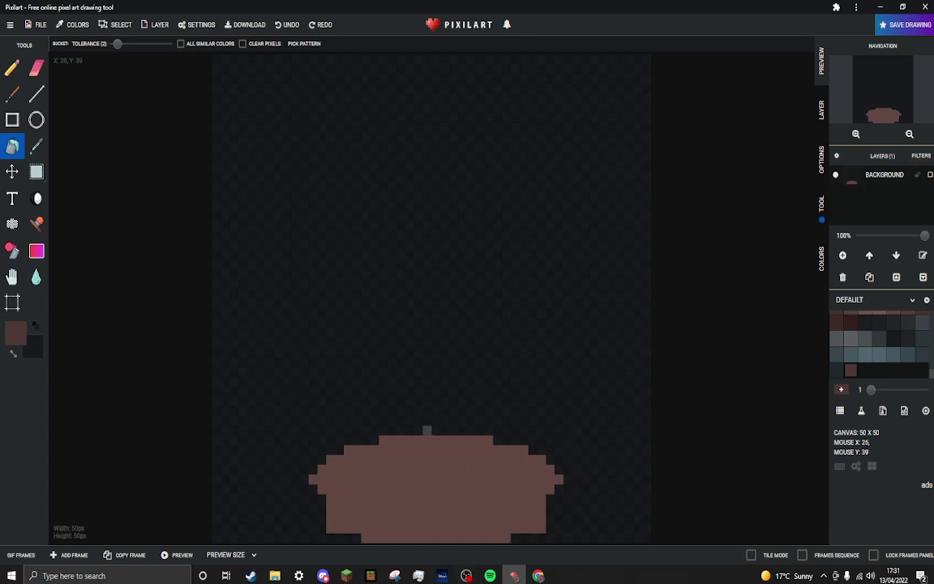
{"action": "left_click", "coordinate": [427, 430]}
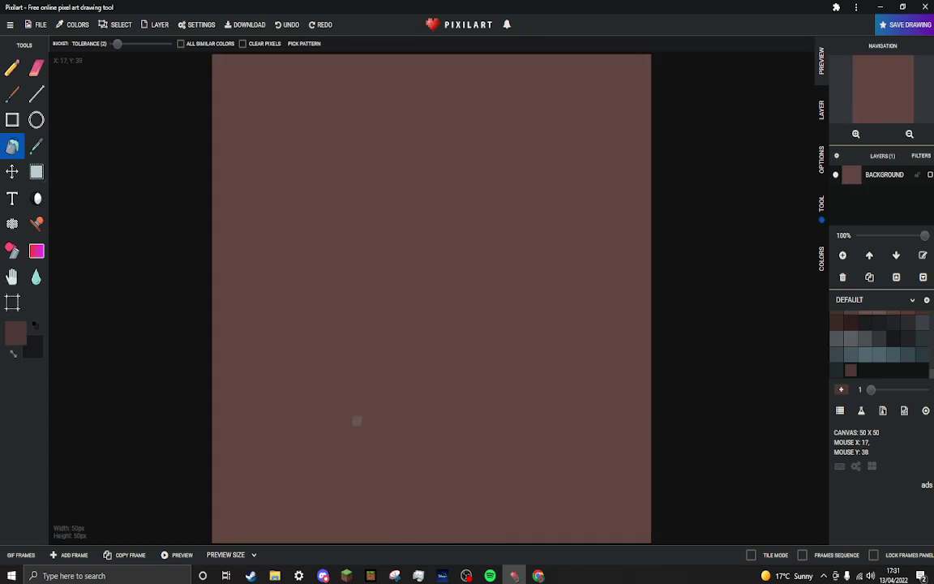
{"action": "key", "text": "ctrl+z"}
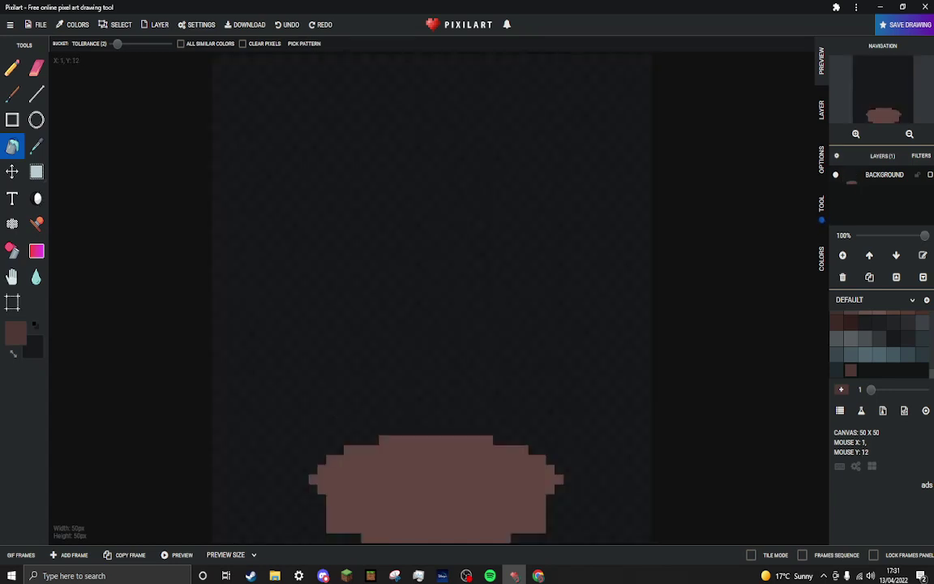
- Draw two tall ellipses side by side above the lower body, each about 20 pixels wide and 31 pixels tall
{"action": "left_click", "coordinate": [36, 119]}
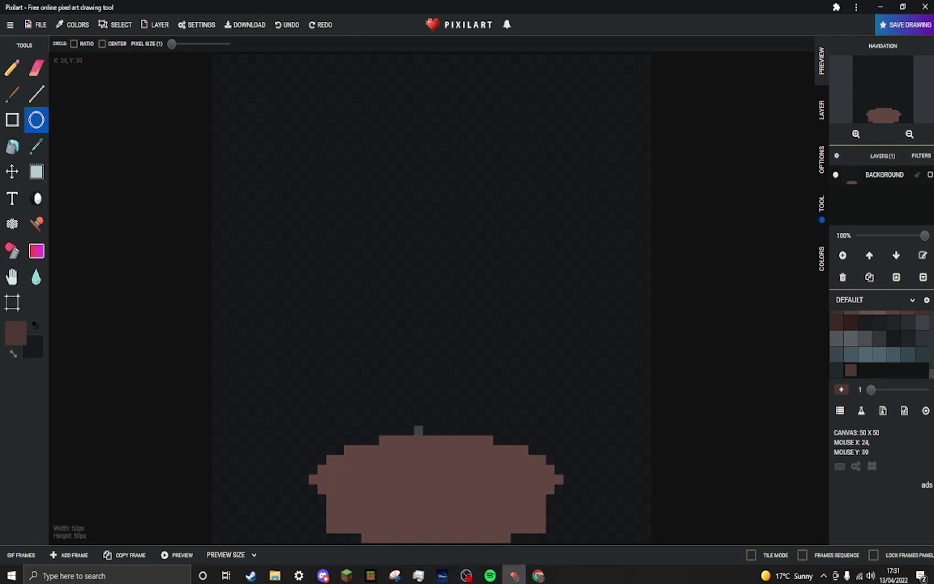
{"action": "left_click_drag", "start_coordinate": [427, 430], "coordinate": [274, 146]}
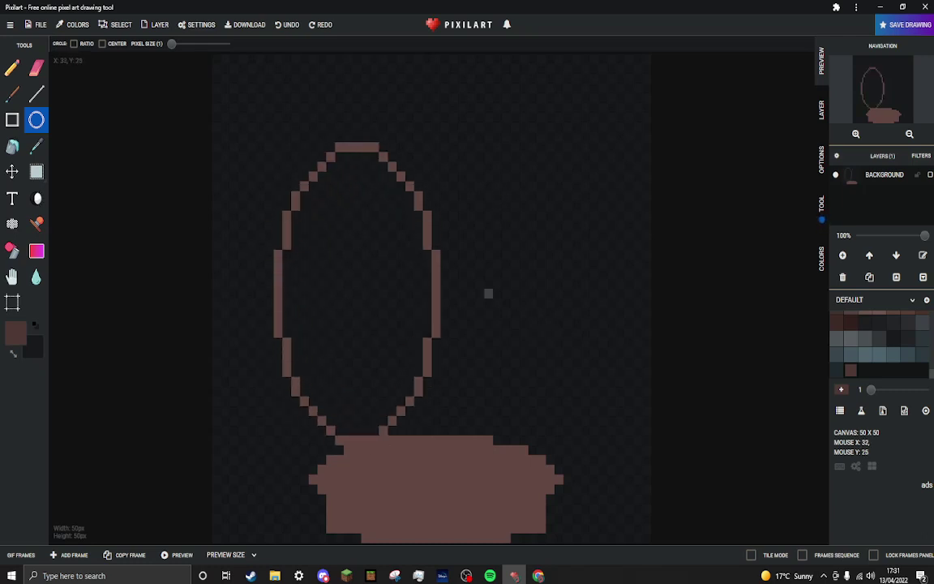
{"action": "left_click_drag", "start_coordinate": [484, 440], "coordinate": [620, 137]}
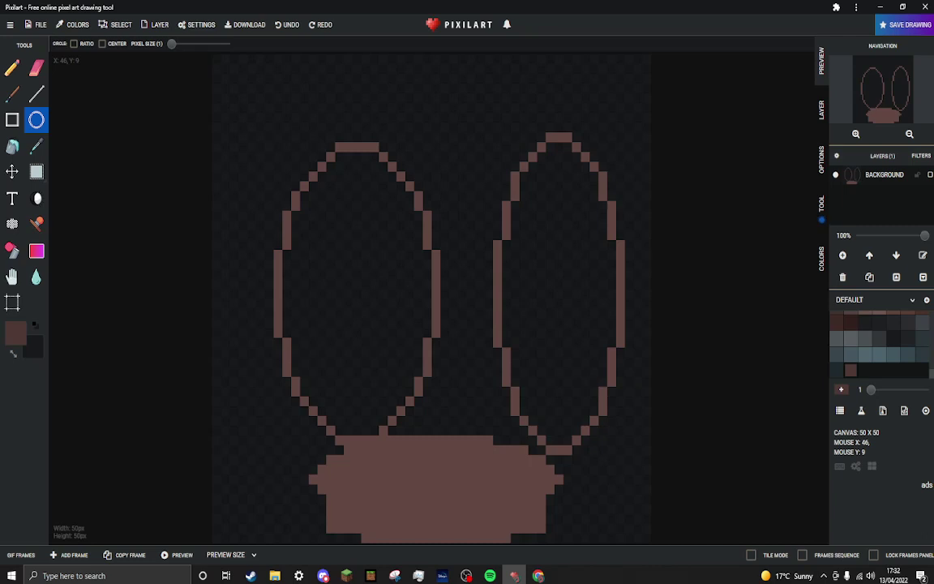
{"action": "key", "text": "ctrl+z"}
{"action": "left_click_drag", "start_coordinate": [444, 430], "coordinate": [620, 145]}
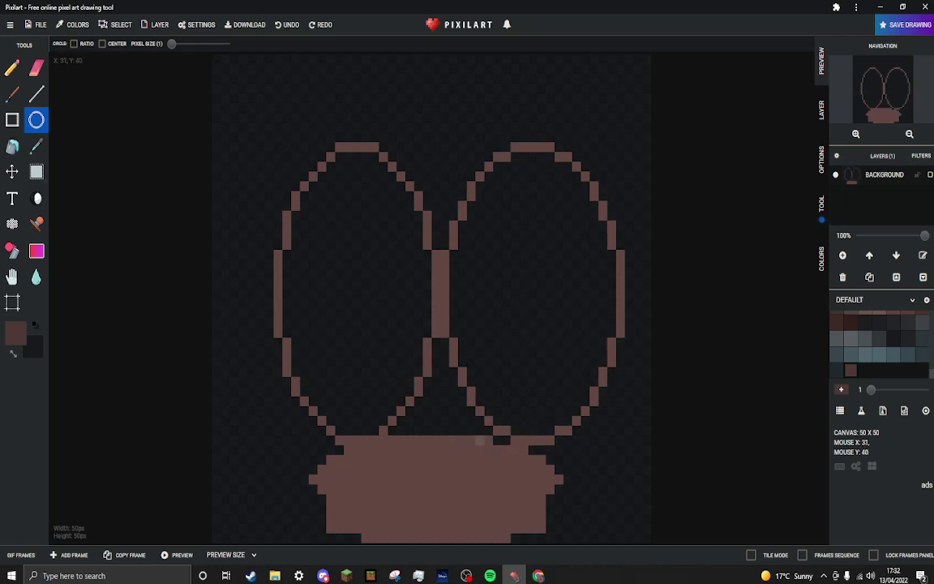
- Close the gap between the right ellipse and the lower body, fill both ellipses with the reddish brown, and dismiss the advertisement
{"action": "left_click", "coordinate": [12, 69]}
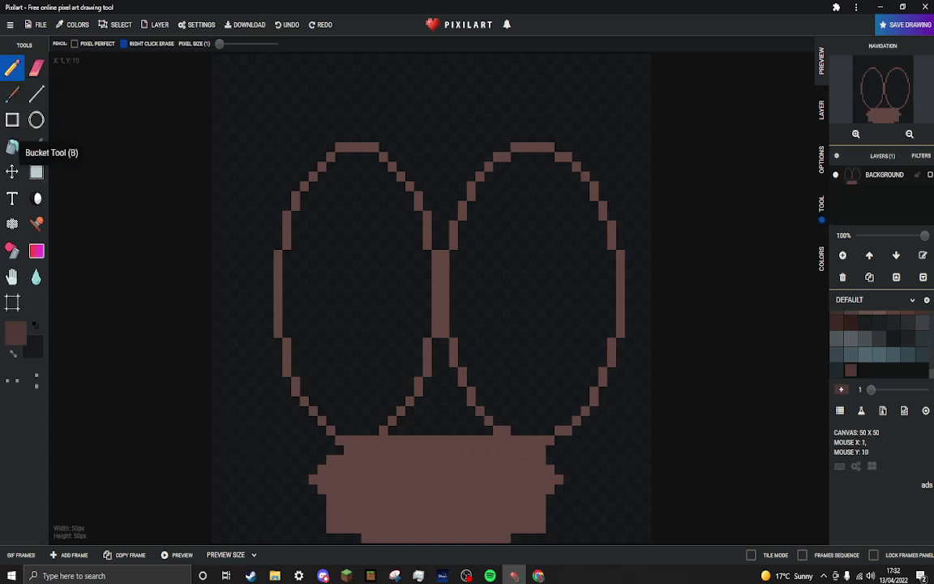
{"action": "left_click", "coordinate": [12, 146]}
{"action": "left_click", "coordinate": [319, 282]}
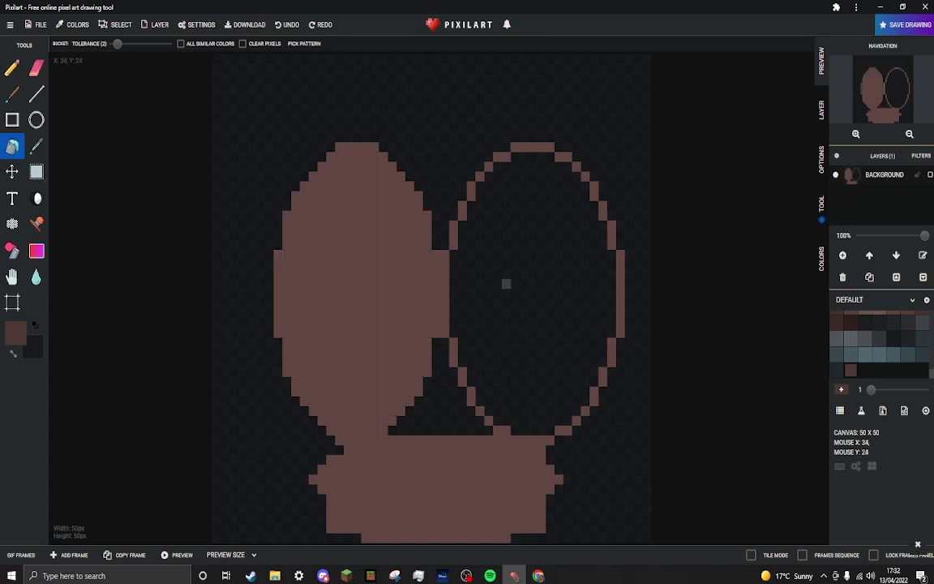
{"action": "left_click", "coordinate": [504, 284]}
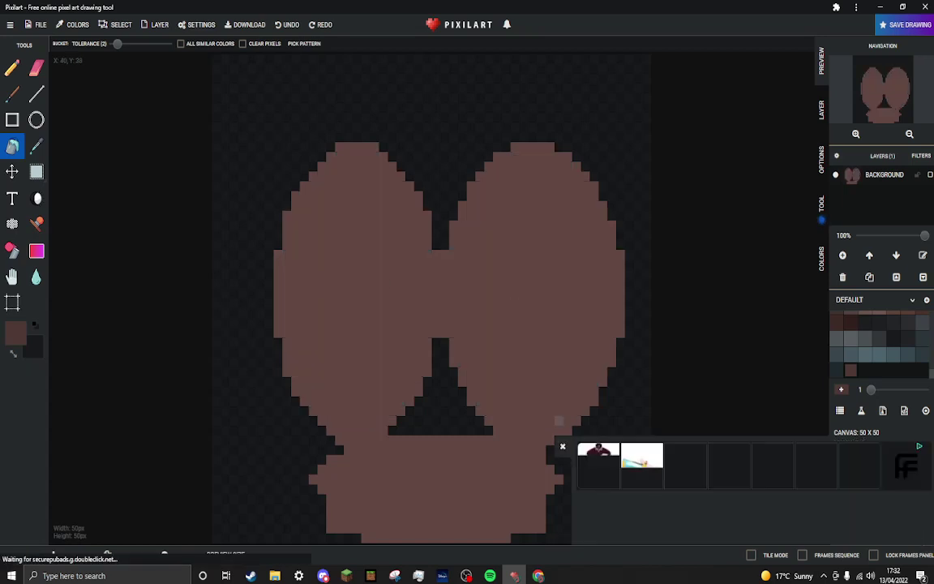
{"action": "left_click", "coordinate": [562, 446]}
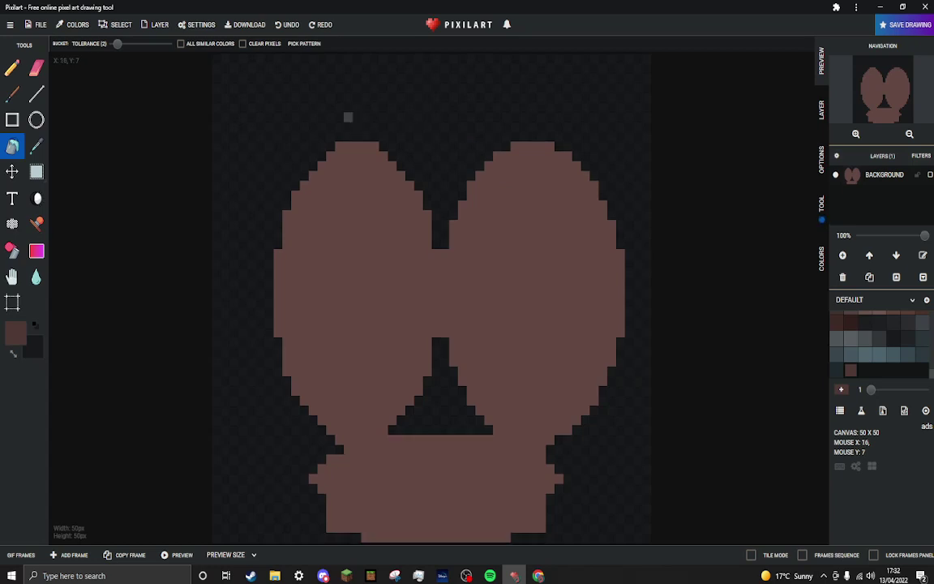
- Set the Bucket tool's tolerance to 0
{"action": "mouse_move", "coordinate": [117, 44]}
{"action": "left_mouse_down"}
{"action": "mouse_move", "coordinate": [165, 43]}
{"action": "mouse_move", "coordinate": [113, 44]}
{"action": "left_mouse_up"}
- Resize the canvas to 100 by 100 pixels with a centre anchor, leaving the contents unscaled
{"action": "left_click", "coordinate": [37, 24]}
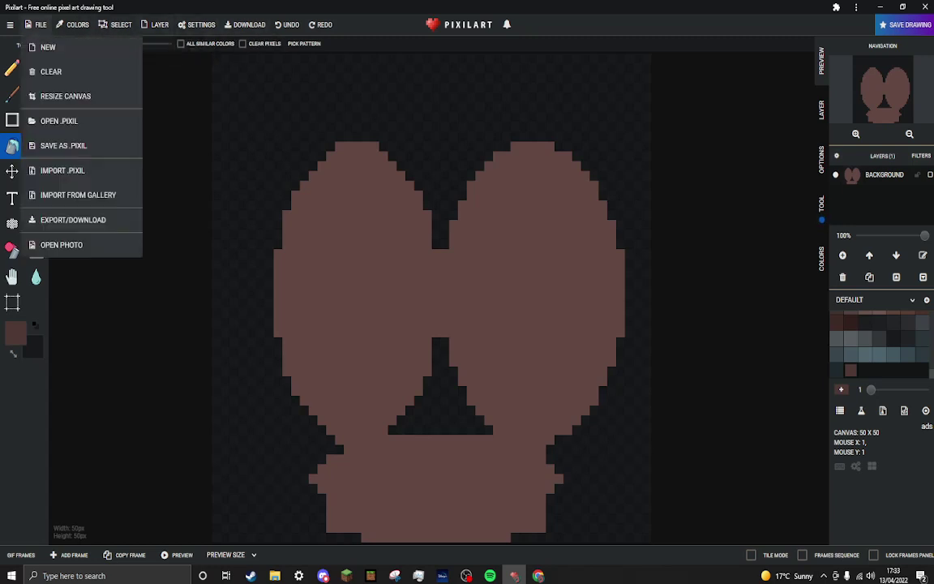
{"action": "left_click", "coordinate": [64, 95]}
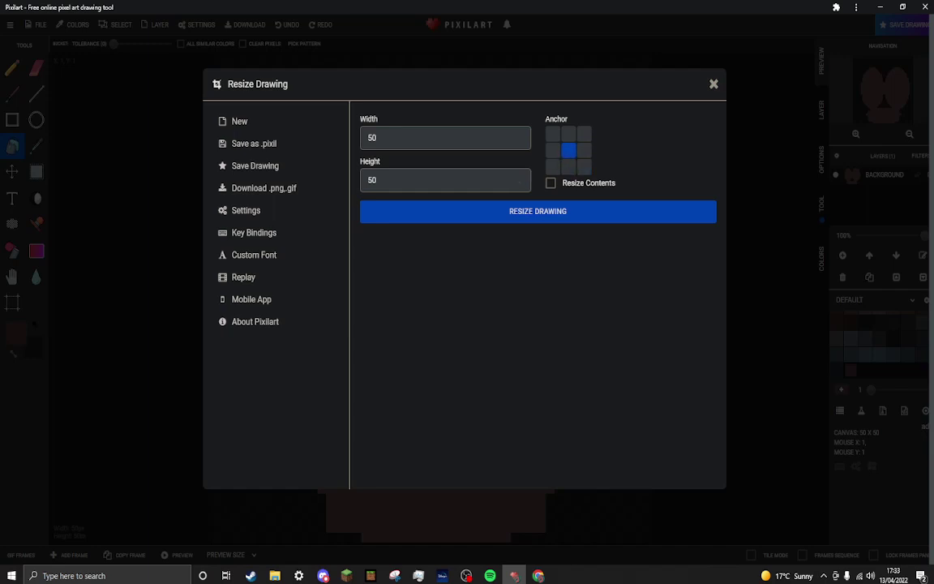
{"action": "left_click", "coordinate": [550, 182]}
{"action": "left_click", "coordinate": [550, 182]}
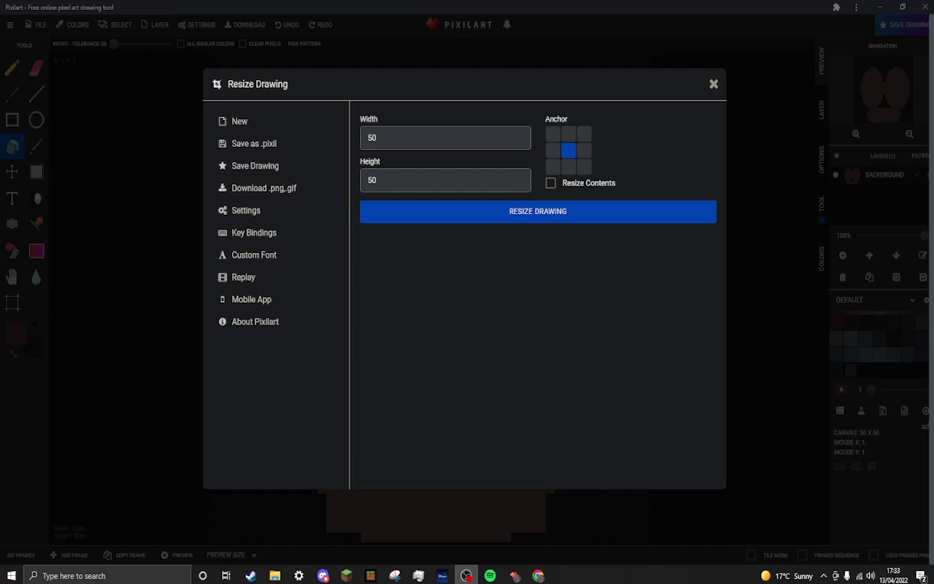
{"action": "left_click", "coordinate": [514, 575]}
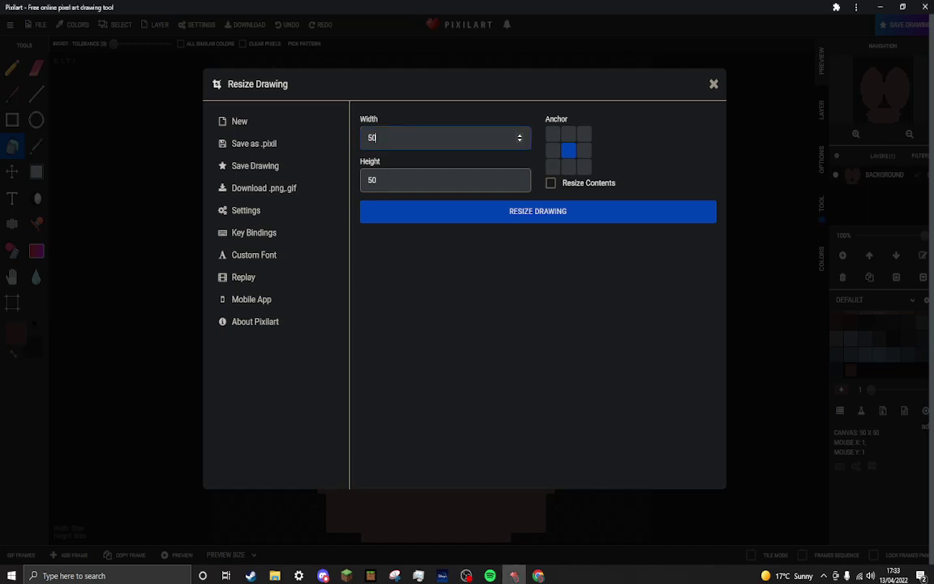
{"action": "key", "text": "BackSpace"}
{"action": "key", "text": "BackSpace"}
{"action": "type", "text": "100"}
{"action": "key", "text": "Tab"}
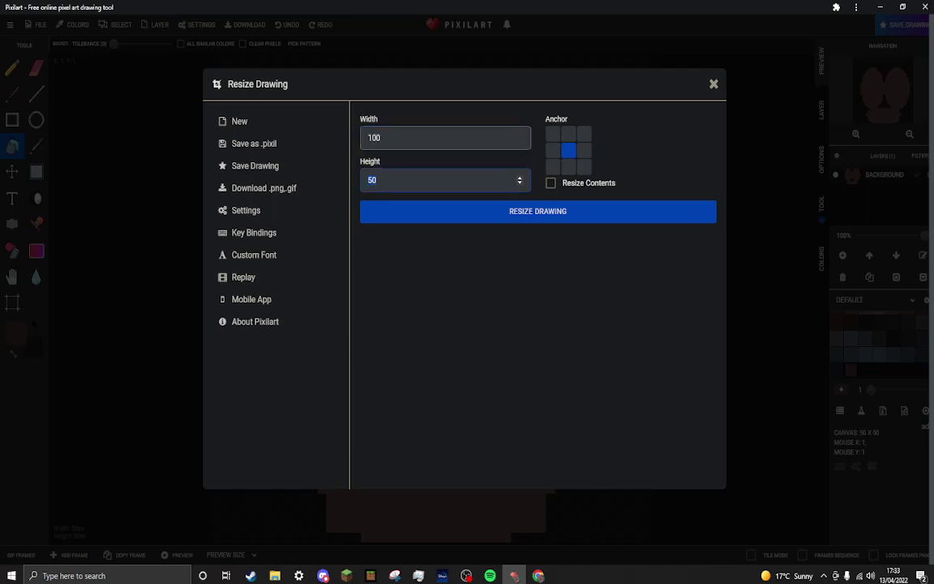
{"action": "type", "text": "1000"}
{"action": "key", "text": "Return"}
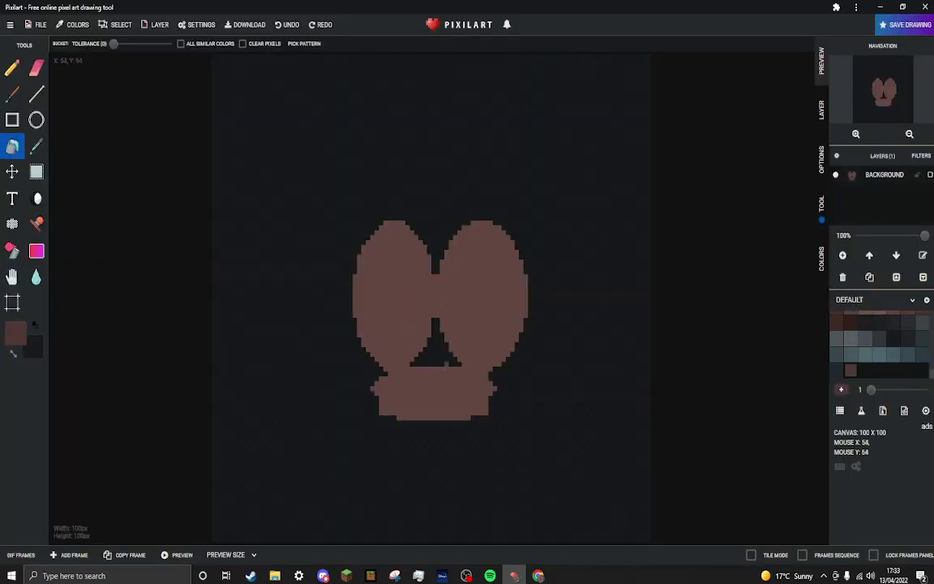
- Try out narrow upright ellipses, the first about 7 by 15 pixels, in the notch between the two body lobes for the head
{"action": "scroll", "coordinate": [446, 364], "scroll_direction": "up", "scroll_amount": 1}
{"action": "scroll", "coordinate": [446, 364], "scroll_direction": "down", "scroll_amount": 1}
{"action": "scroll", "coordinate": [437, 359], "scroll_direction": "up", "scroll_amount": 2}
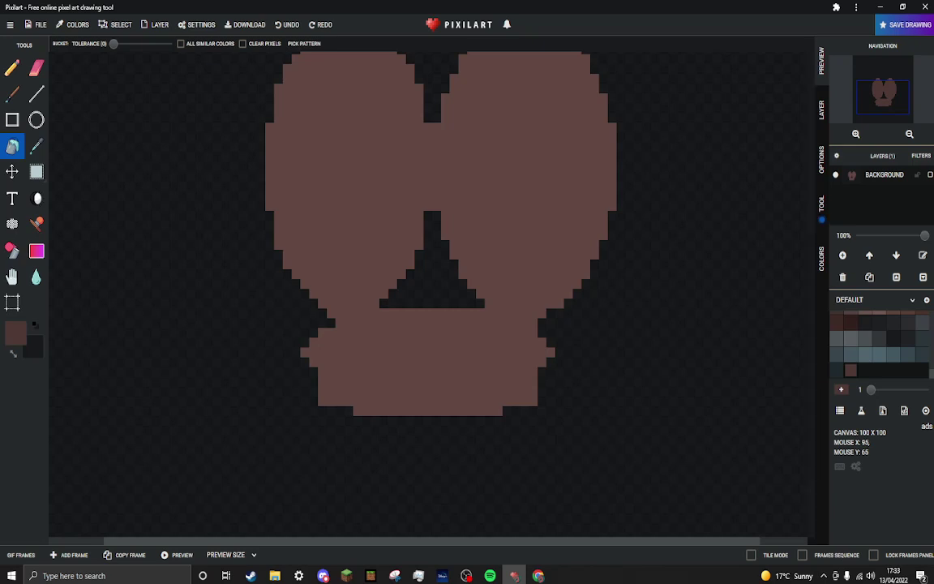
{"action": "scroll", "coordinate": [617, 296], "scroll_direction": "down", "scroll_amount": 2}
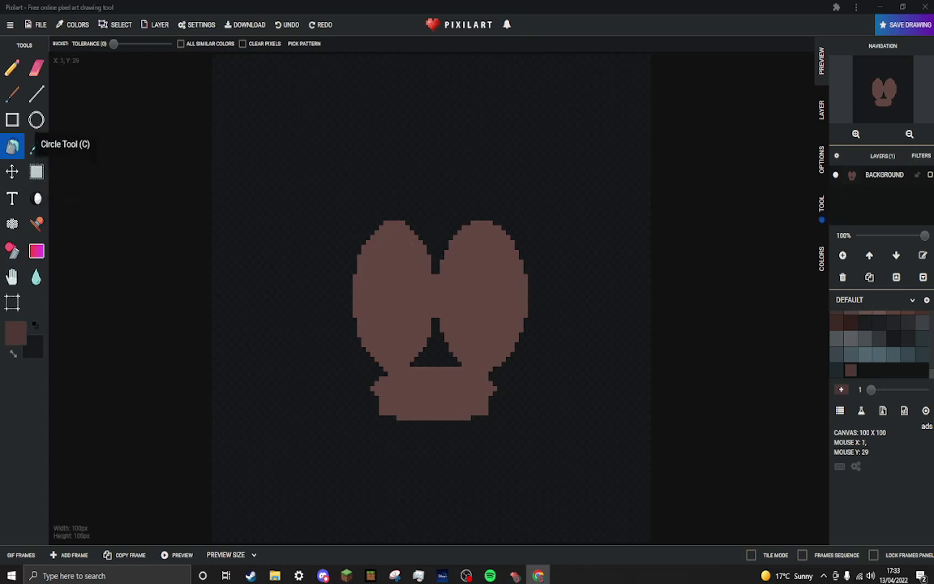
{"action": "left_click", "coordinate": [36, 120]}
{"action": "left_click_drag", "start_coordinate": [429, 241], "coordinate": [449, 179]}
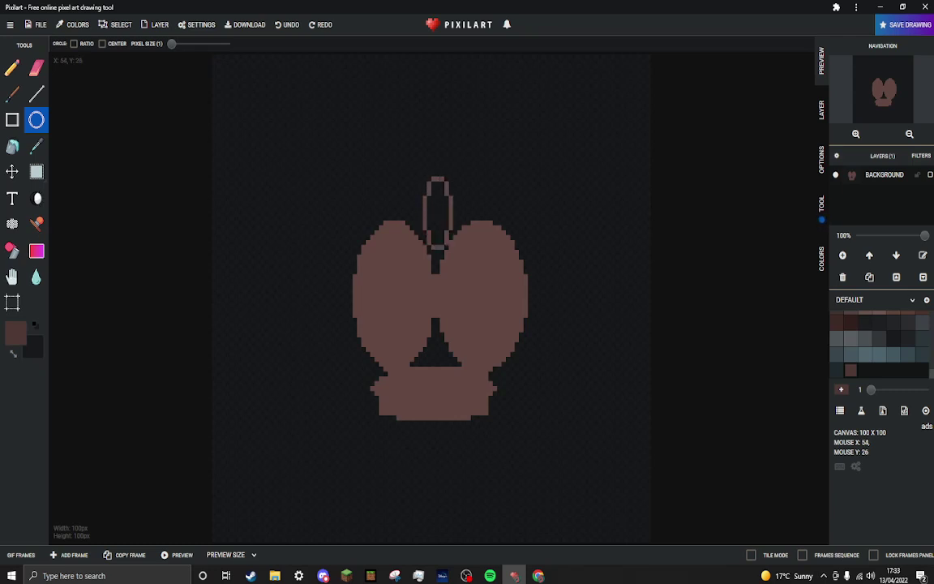
{"action": "key", "text": "ctrl+z"}
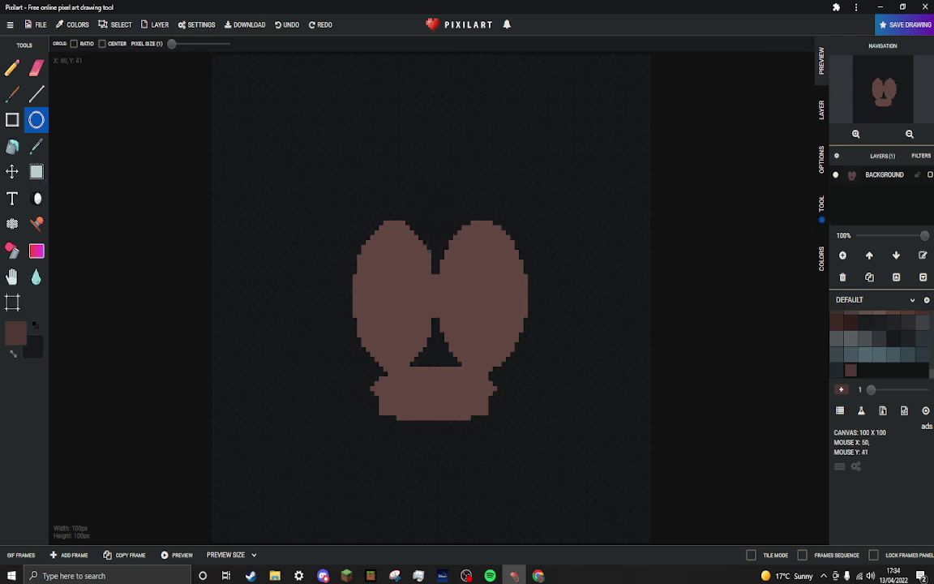
{"action": "left_click_drag", "start_coordinate": [428, 243], "coordinate": [444, 201]}
{"action": "left_click_drag", "start_coordinate": [437, 188], "coordinate": [431, 154]}
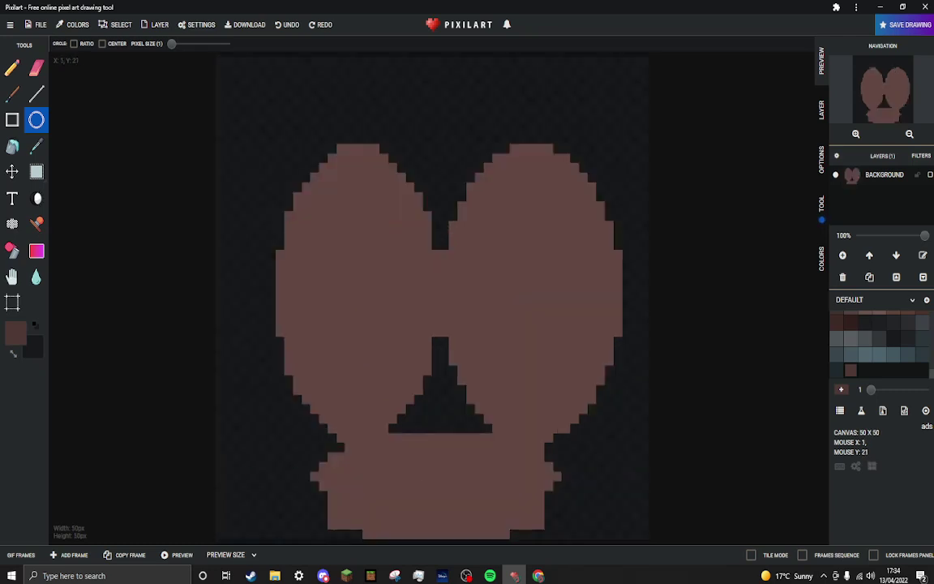
- Enlarge the canvas to a width and height of 100 pixels around its centre, without resizing the contents
{"action": "left_click", "coordinate": [36, 24]}
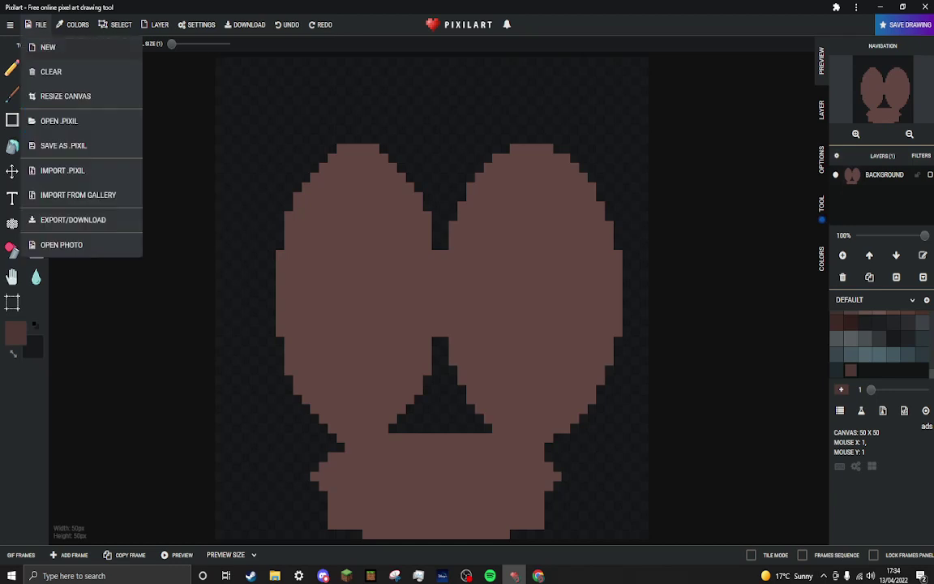
{"action": "left_click", "coordinate": [65, 95]}
{"action": "double_click", "coordinate": [375, 180]}
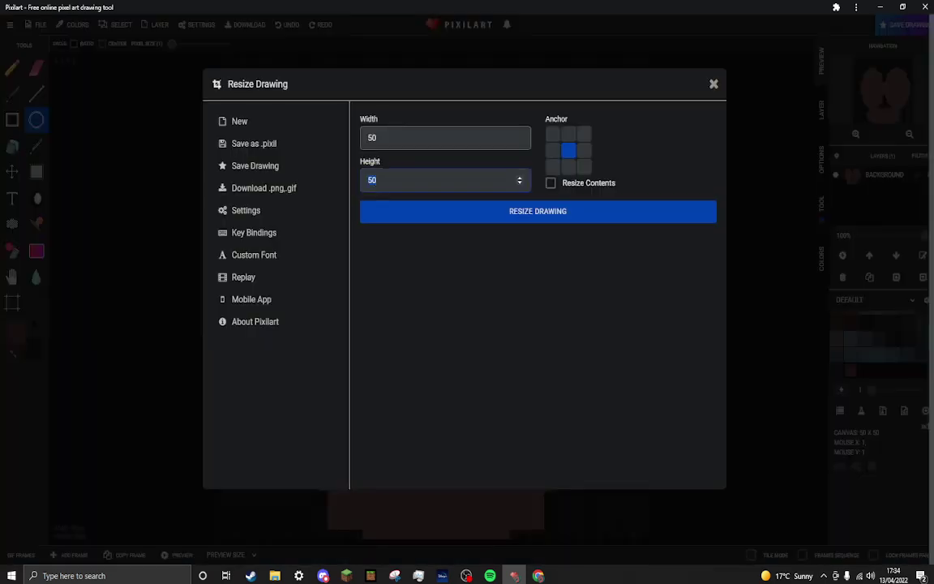
{"action": "type", "text": "100"}
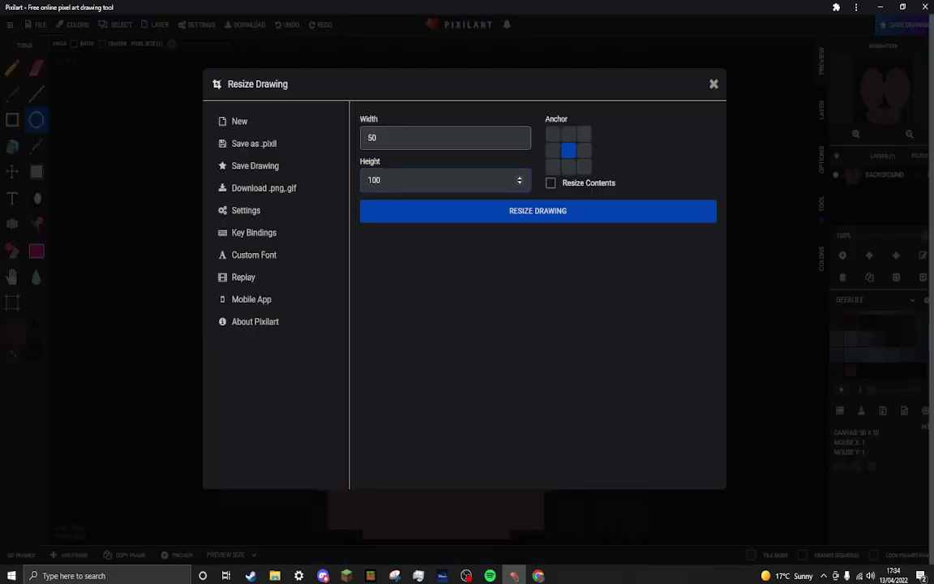
{"action": "key", "text": "shift+Tab"}
{"action": "type", "text": "100"}
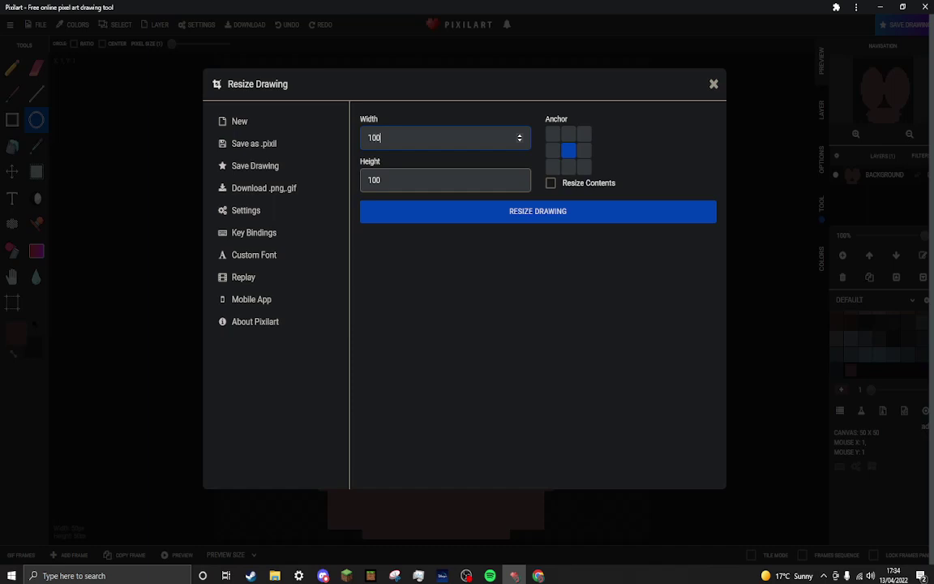
{"action": "key", "text": "Return"}
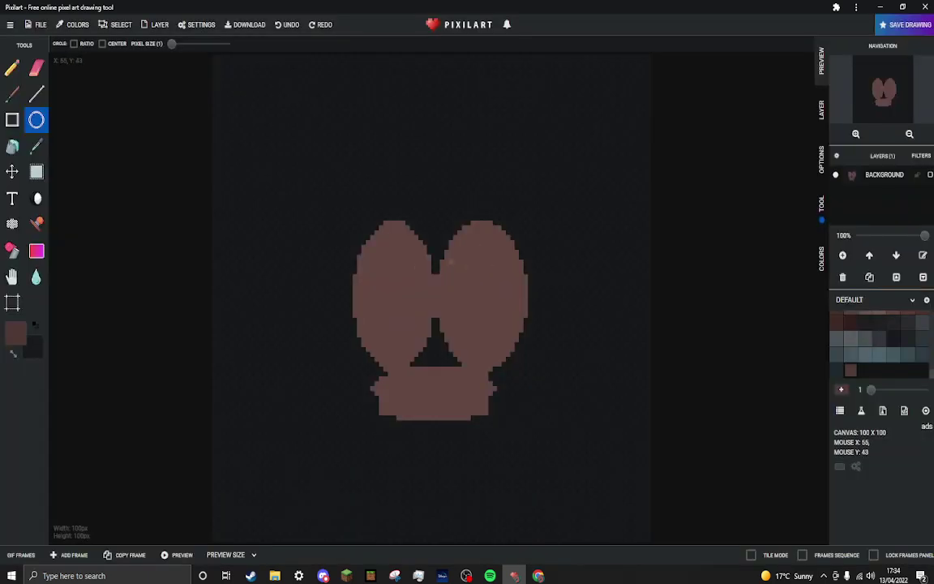
- Draw an upright head ellipse about 11 by 20 pixels between the tops of the two lobes and fill it with the reddish brown
{"action": "left_click_drag", "start_coordinate": [434, 277], "coordinate": [443, 169]}
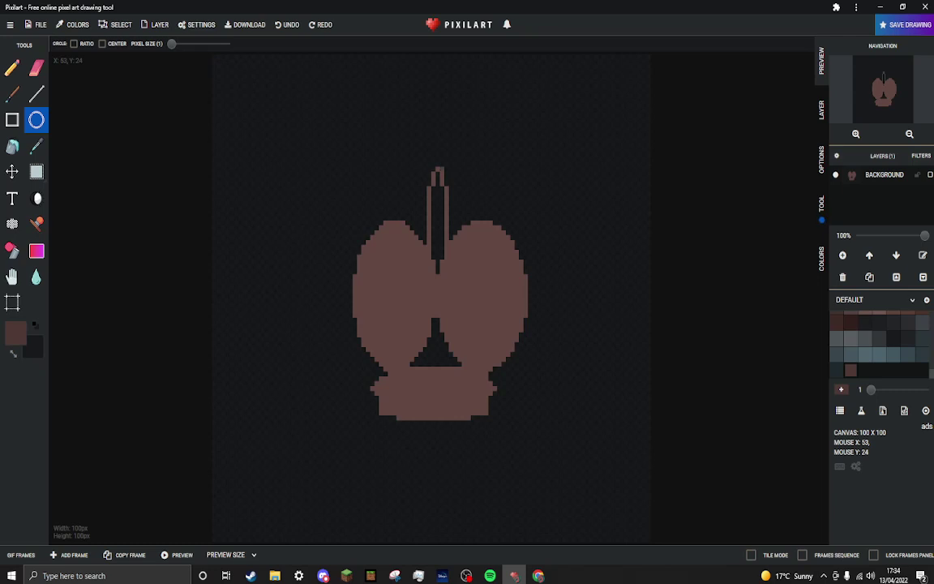
{"action": "key", "text": "ctrl+z"}
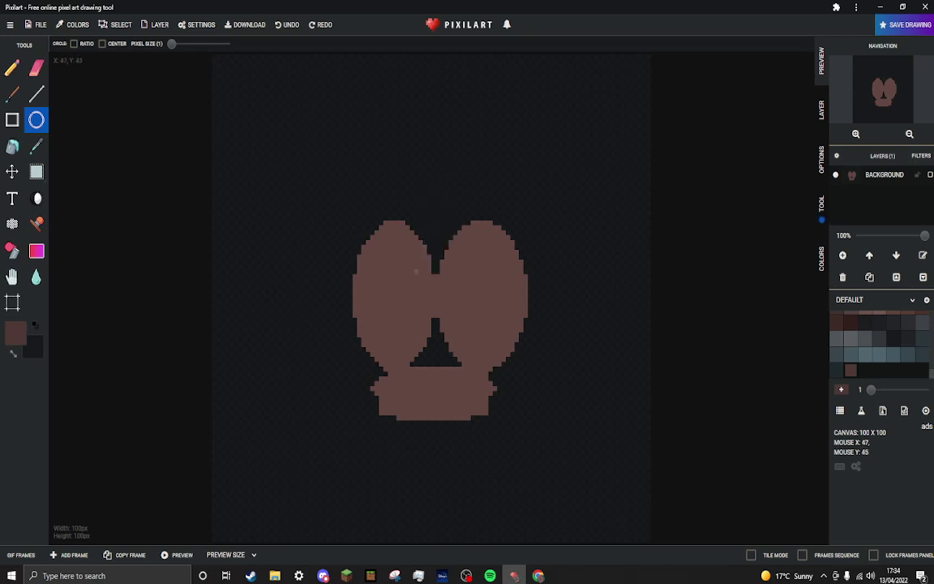
{"action": "left_click_drag", "start_coordinate": [416, 271], "coordinate": [458, 180]}
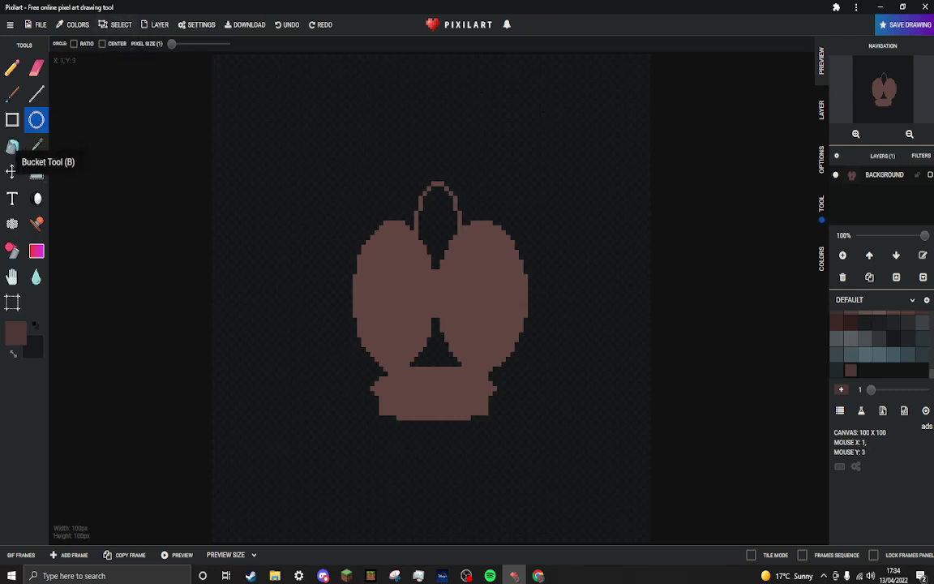
{"action": "left_click", "coordinate": [13, 147]}
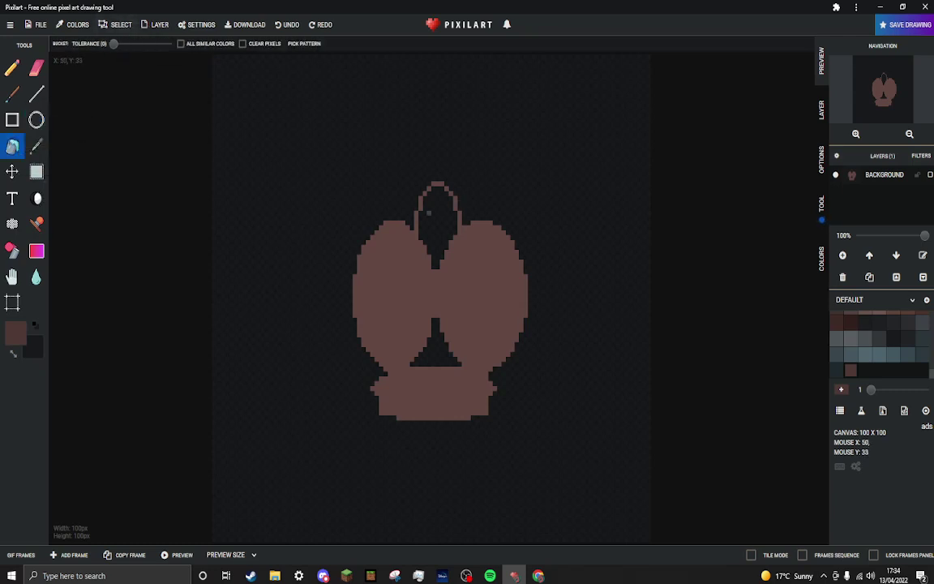
{"action": "left_click", "coordinate": [431, 215]}
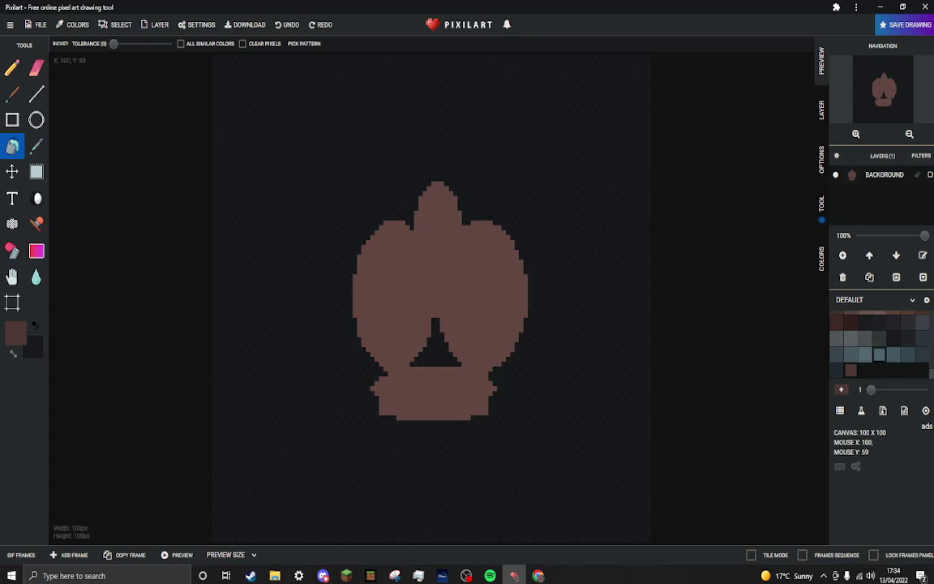
- Mix a lighter reddish brown with hue 7, saturation 40 and brightness 64, and fill the triangular gap above the lower body with it
{"action": "left_click", "coordinate": [13, 353]}
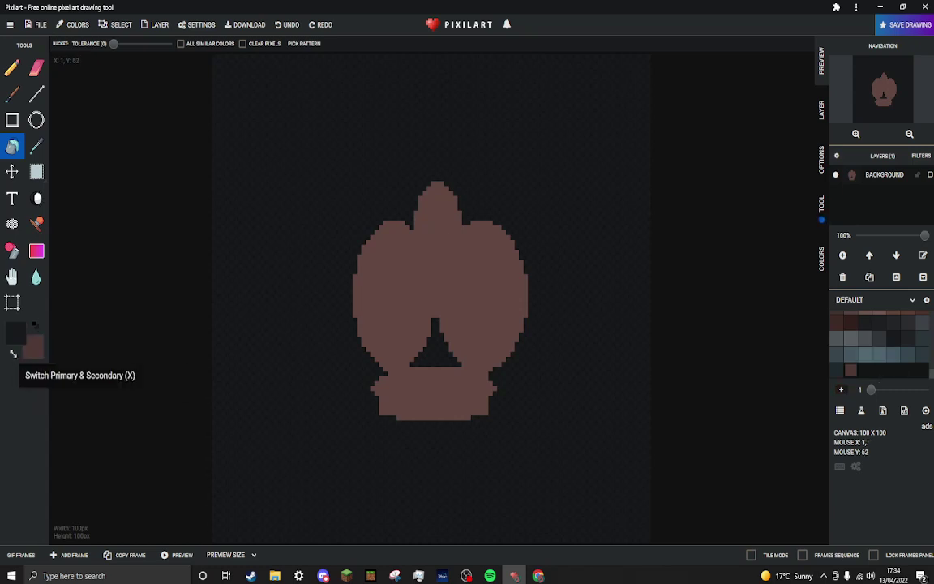
{"action": "left_click", "coordinate": [15, 330]}
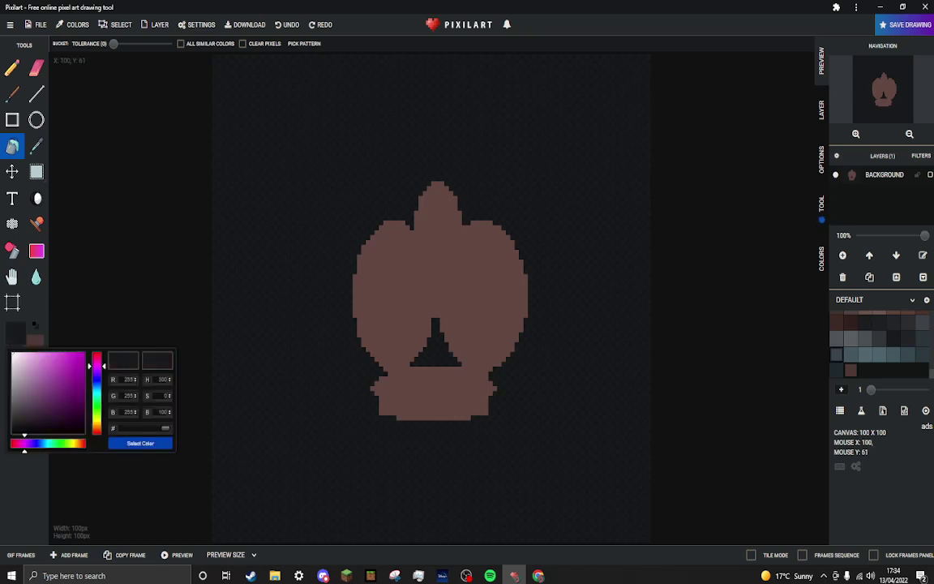
{"action": "left_click", "coordinate": [851, 370]}
{"action": "left_click", "coordinate": [15, 329]}
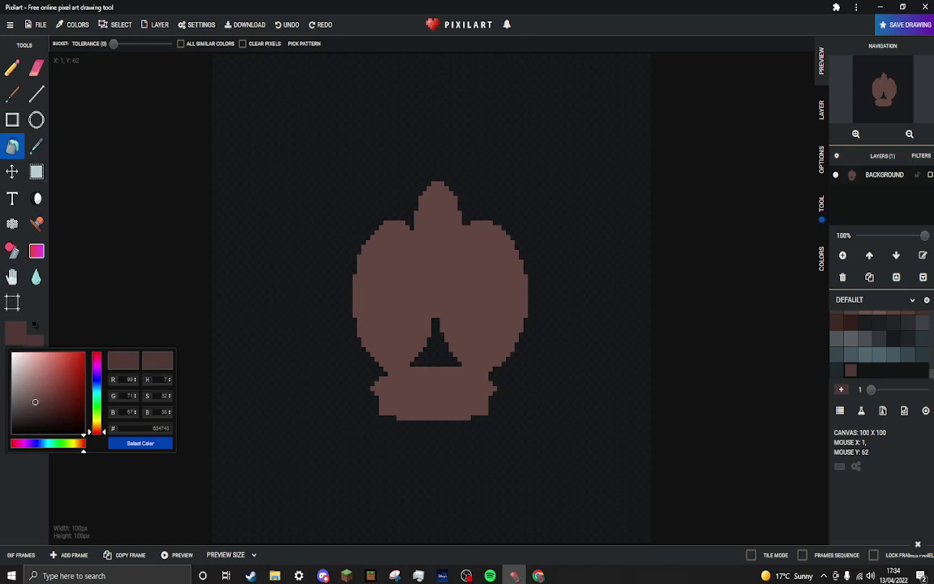
{"action": "left_click_drag", "start_coordinate": [35, 402], "coordinate": [41, 381]}
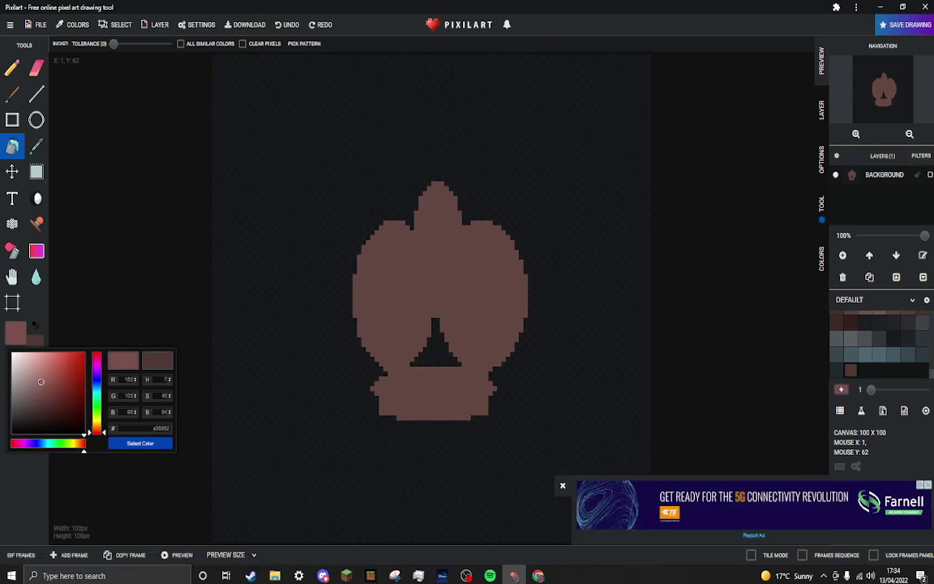
{"action": "left_click", "coordinate": [140, 442]}
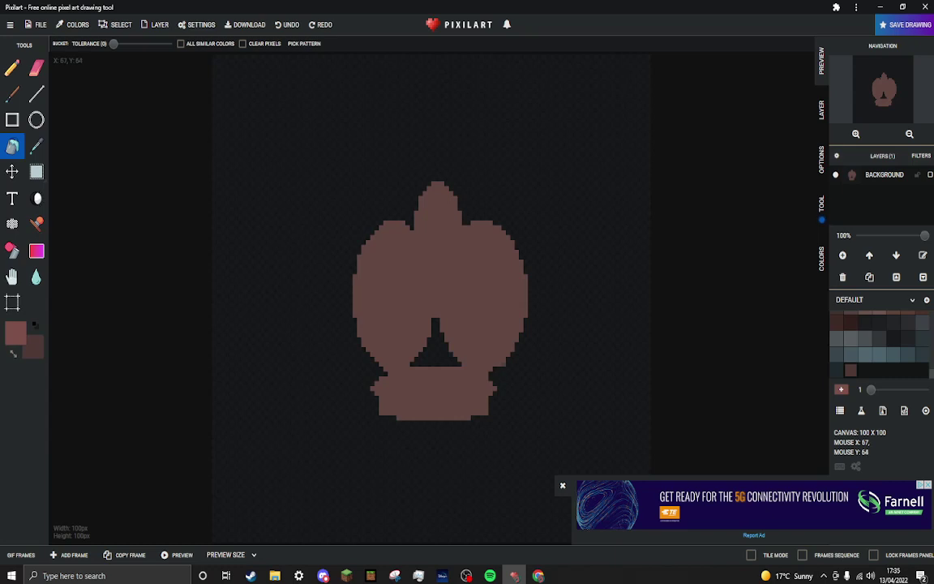
{"action": "left_click", "coordinate": [437, 347]}
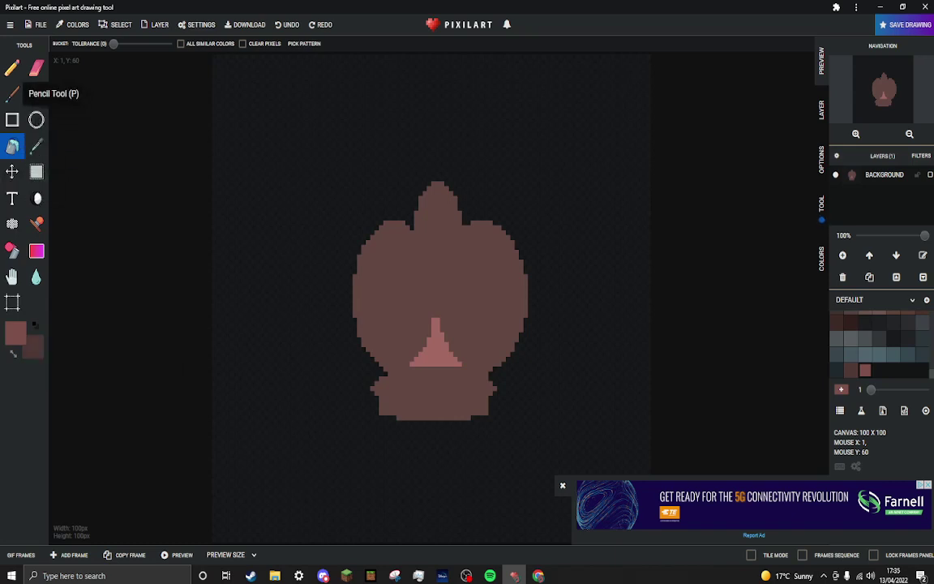
- Speckle the lower body and both lobes with scattered single pixels of the lighter brown using the Pencil tool
{"action": "left_click", "coordinate": [12, 68]}
{"action": "left_click", "coordinate": [385, 277]}
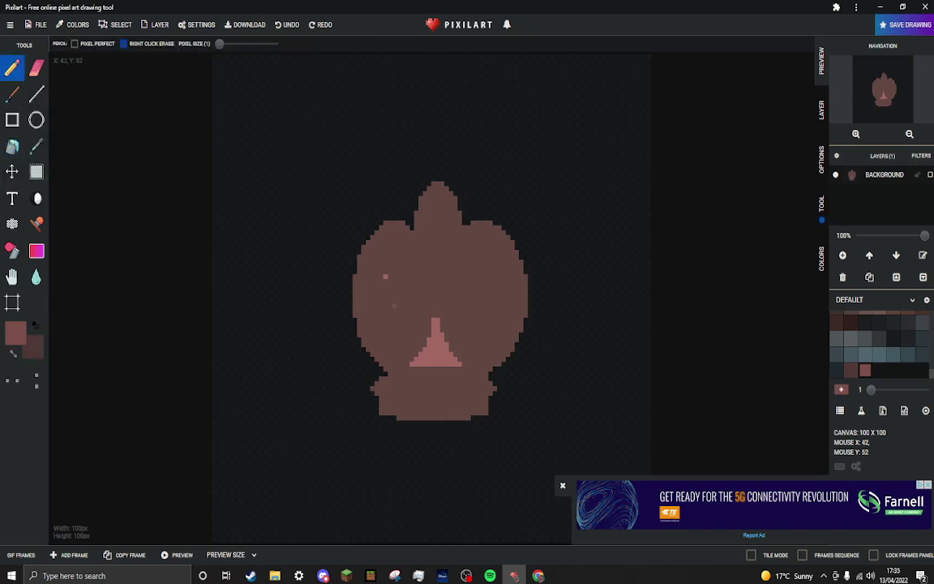
{"action": "left_click", "coordinate": [407, 403]}
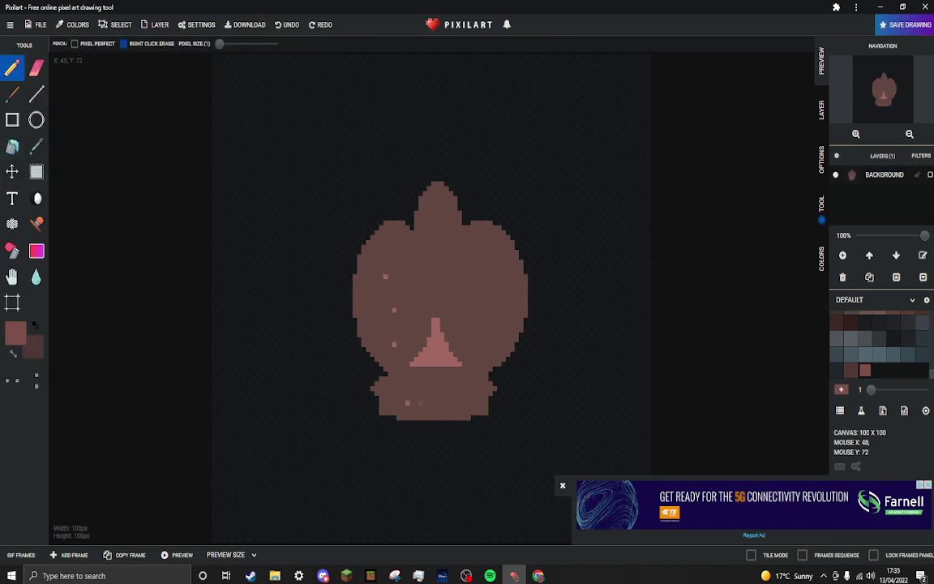
{"action": "left_click", "coordinate": [451, 398]}
{"action": "left_click", "coordinate": [446, 374]}
{"action": "left_click", "coordinate": [416, 378]}
{"action": "left_click", "coordinate": [420, 398]}
{"action": "left_click", "coordinate": [433, 388]}
{"action": "left_click_drag", "start_coordinate": [477, 394], "coordinate": [473, 394]}
{"action": "left_click", "coordinate": [455, 383]}
{"action": "left_click", "coordinate": [507, 301]}
{"action": "left_click", "coordinate": [450, 252]}
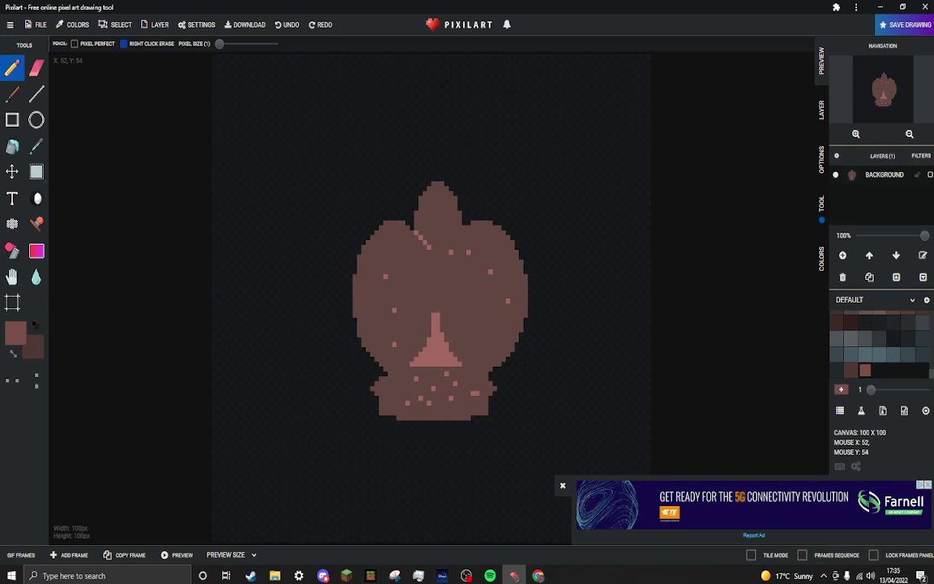
- Extend the lighter seam two pixels wide from the triangle up to the head, and branch it diagonally along the head's right edge
{"action": "left_click_drag", "start_coordinate": [438, 305], "coordinate": [438, 291]}
{"action": "left_click_drag", "start_coordinate": [437, 271], "coordinate": [438, 235]}
{"action": "left_click_drag", "start_coordinate": [438, 286], "coordinate": [438, 252]}
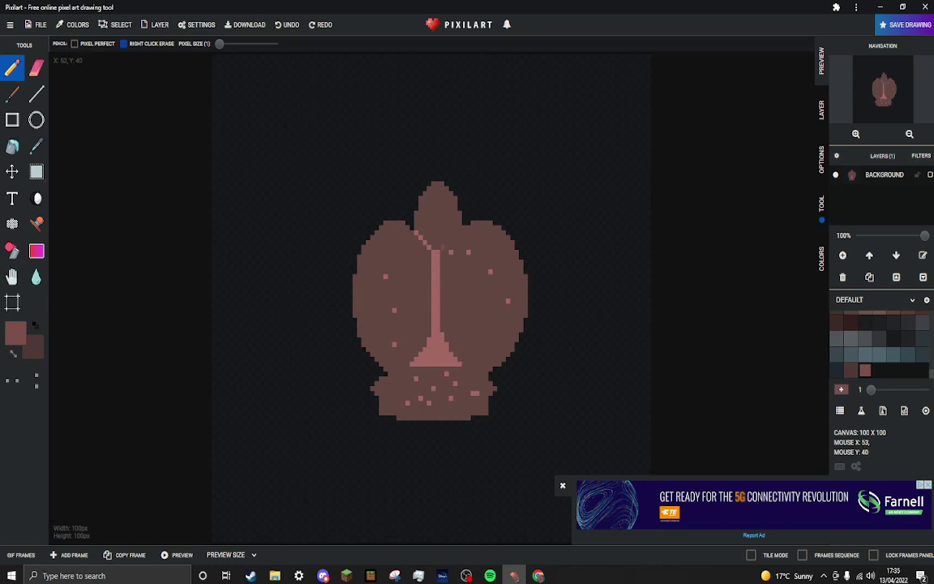
{"action": "left_click", "coordinate": [442, 247]}
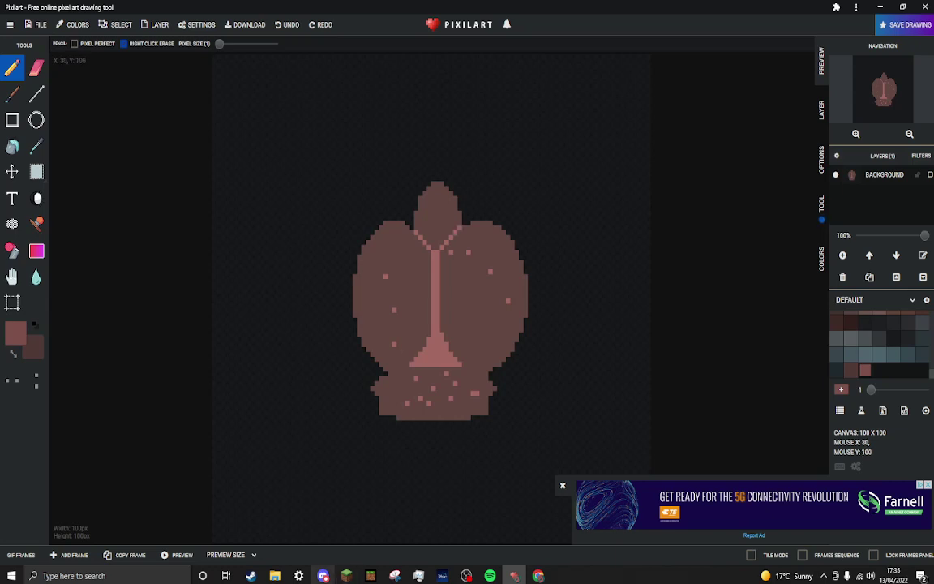
- Speckle the head with lighter brown pixels and add more scattered specks across both lobes
{"action": "left_click", "coordinate": [467, 575]}
{"action": "left_click_drag", "start_coordinate": [433, 204], "coordinate": [433, 198]}
{"action": "left_click", "coordinate": [412, 296]}
{"action": "left_click", "coordinate": [372, 314]}
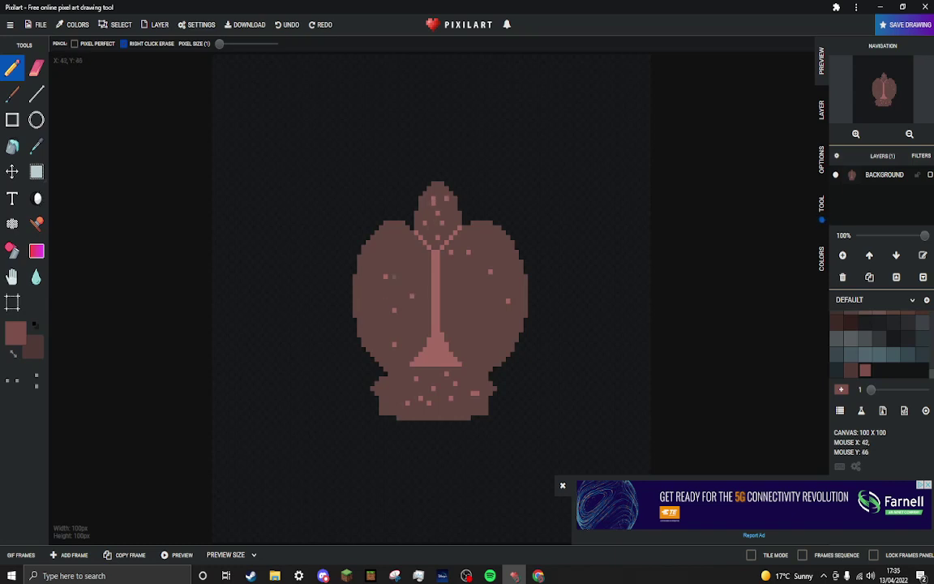
{"action": "left_click", "coordinate": [385, 247]}
{"action": "left_click", "coordinate": [406, 261]}
{"action": "left_click", "coordinate": [412, 266]}
{"action": "left_click", "coordinate": [399, 281]}
{"action": "left_click", "coordinate": [495, 301]}
{"action": "left_click", "coordinate": [486, 340]}
{"action": "left_click", "coordinate": [469, 300]}
- Extend the lighter seam to both sides along the top of the lower body, and switch the drawing colour back to the darker brown
{"action": "left_click_drag", "start_coordinate": [473, 363], "coordinate": [482, 364]}
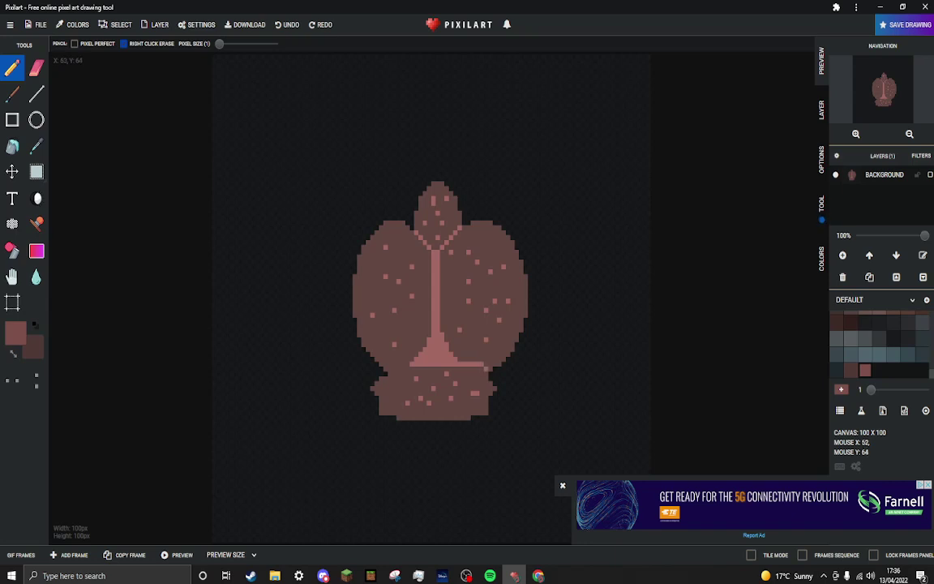
{"action": "left_click_drag", "start_coordinate": [412, 366], "coordinate": [403, 370]}
{"action": "key", "text": "ctrl+z"}
{"action": "left_click_drag", "start_coordinate": [412, 365], "coordinate": [399, 366]}
{"action": "left_click", "coordinate": [12, 353]}
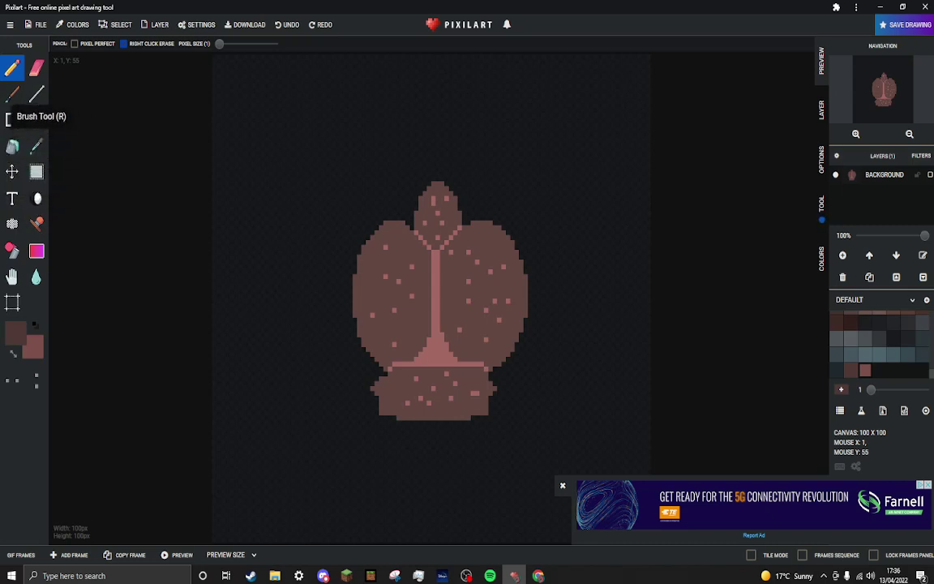
{"action": "left_click", "coordinate": [12, 94]}
{"action": "left_click", "coordinate": [293, 162]}
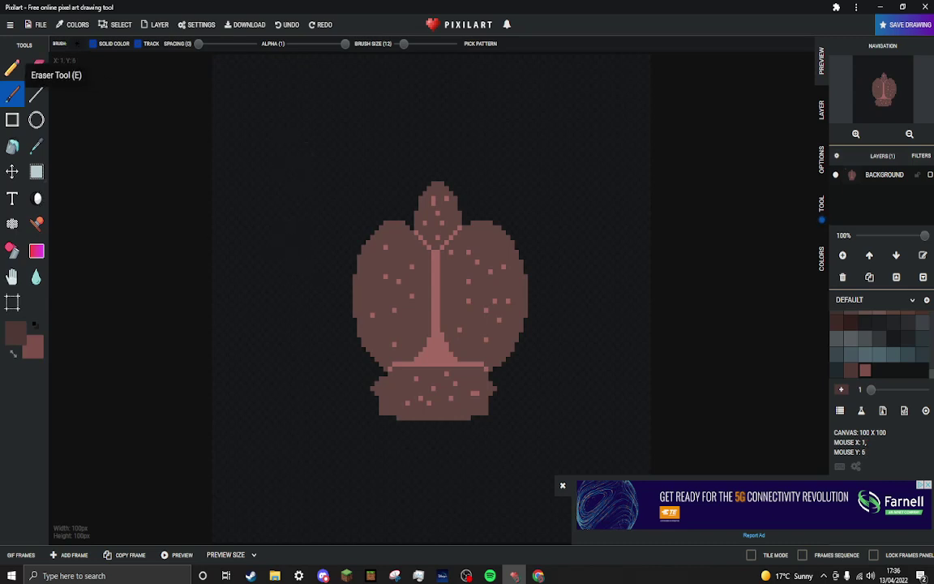
{"action": "left_click", "coordinate": [12, 68]}
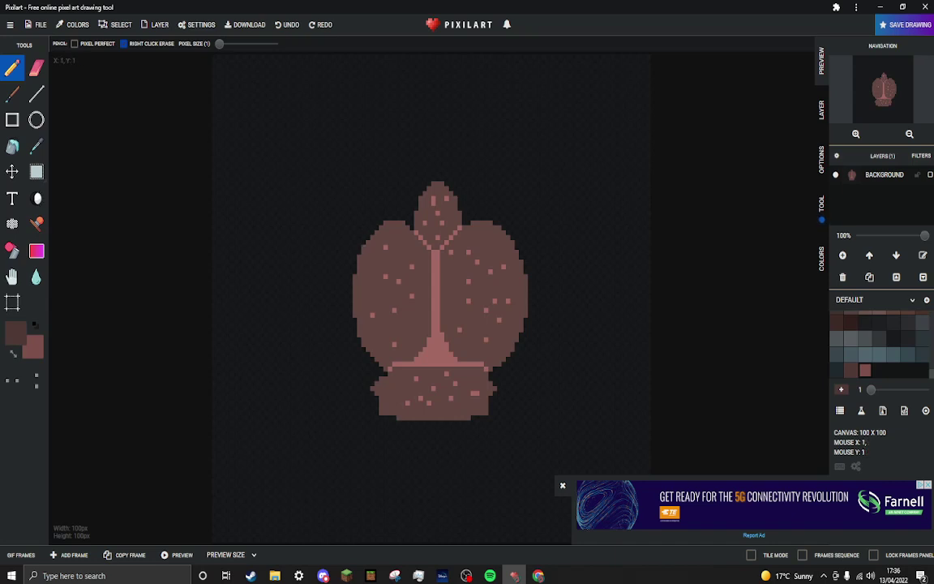
- Outline both sides of the lighter seam, its triangular base and diagonal branches in near-black, with the Pencil at pixel size 1
{"action": "left_click_drag", "start_coordinate": [219, 43], "coordinate": [226, 43]}
{"action": "left_click_drag", "start_coordinate": [226, 43], "coordinate": [221, 43]}
{"action": "left_click", "coordinate": [894, 338]}
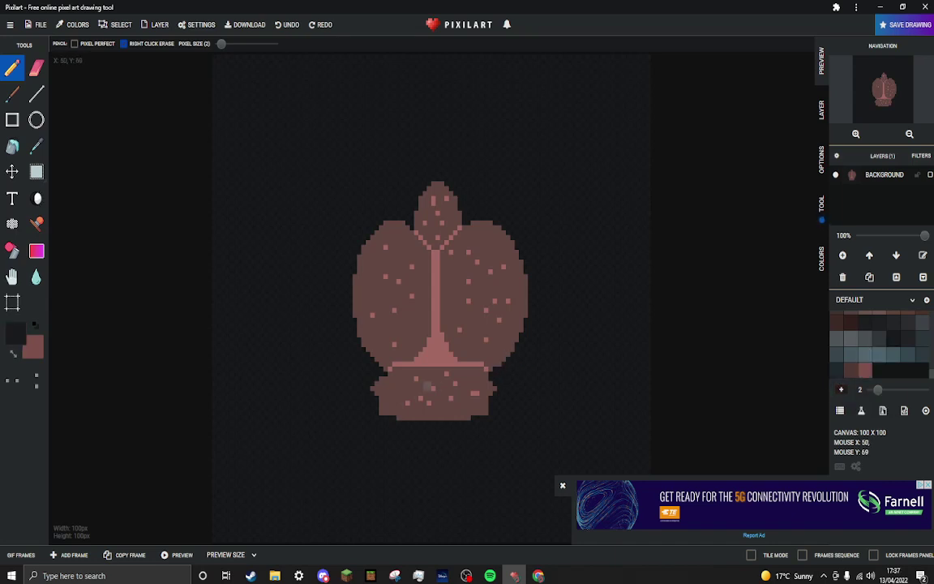
{"action": "left_click", "coordinate": [13, 353]}
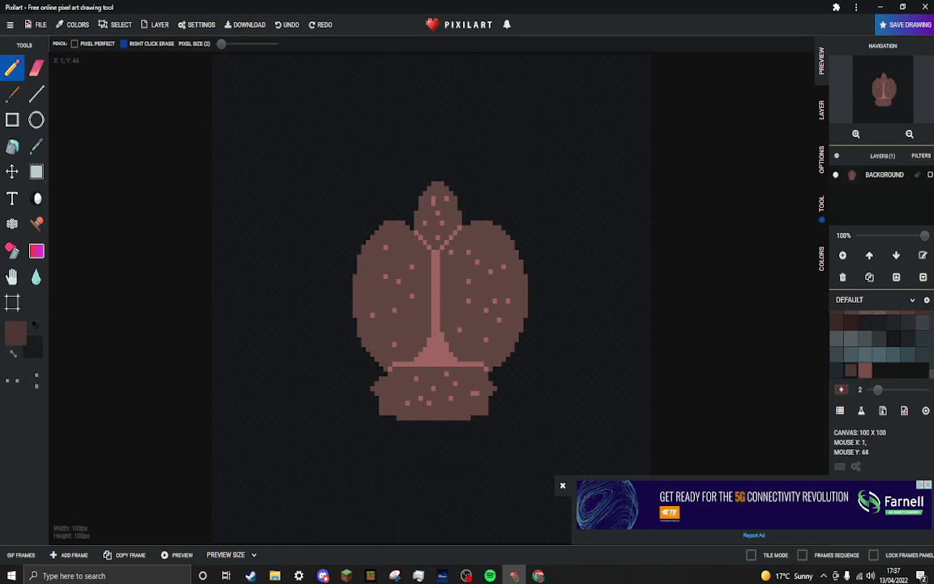
{"action": "left_click", "coordinate": [12, 353]}
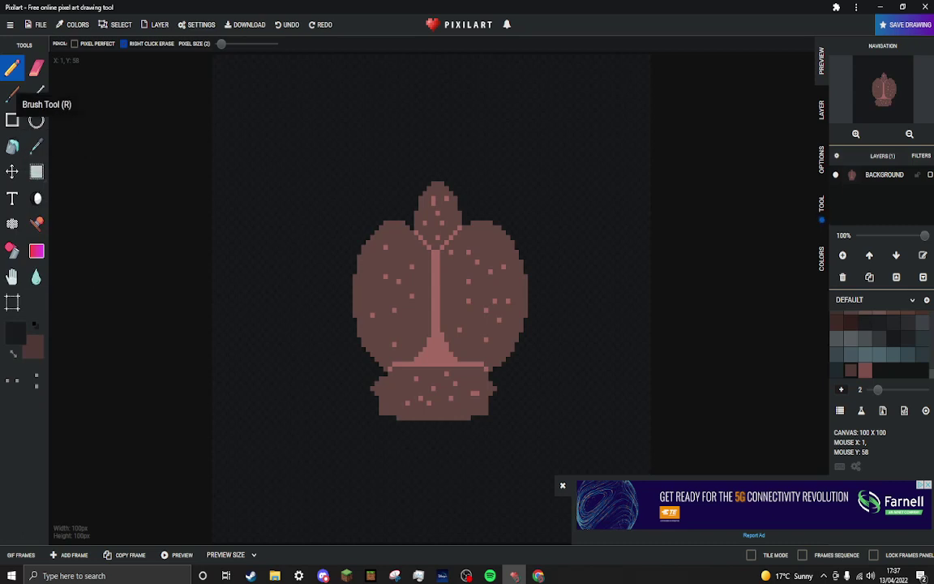
{"action": "left_click", "coordinate": [218, 44]}
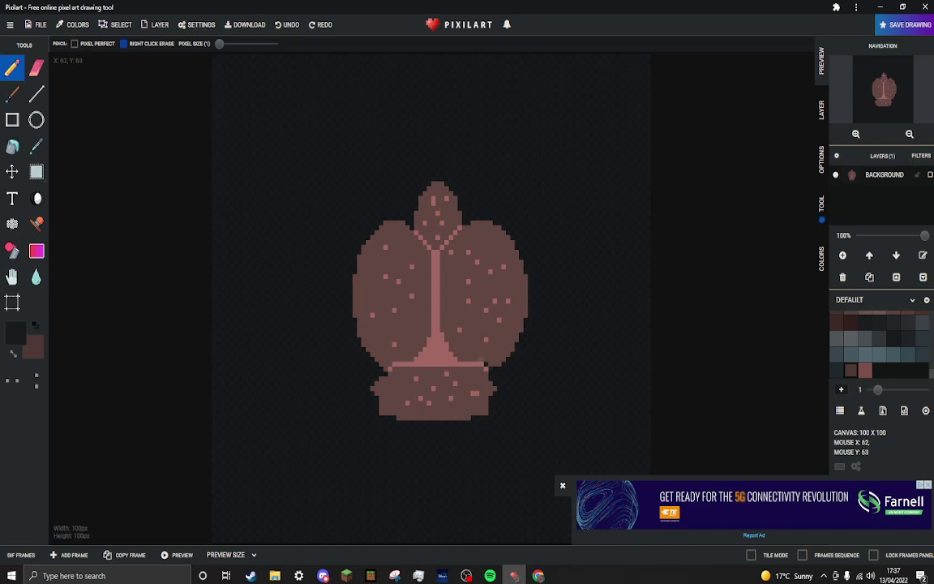
{"action": "left_click_drag", "start_coordinate": [484, 357], "coordinate": [458, 357]}
{"action": "key", "text": "ctrl+z"}
{"action": "left_click_drag", "start_coordinate": [465, 358], "coordinate": [486, 360]}
{"action": "left_click_drag", "start_coordinate": [442, 328], "coordinate": [442, 261]}
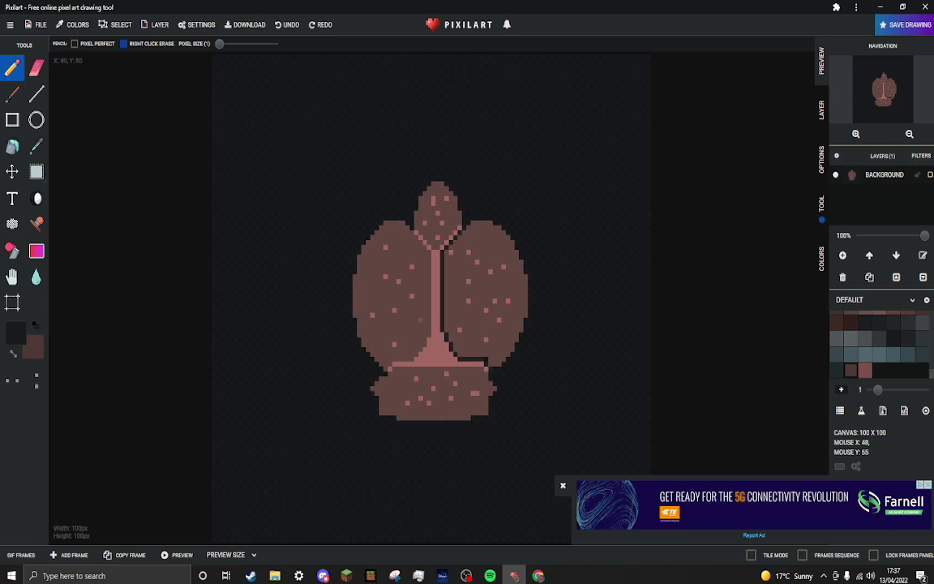
{"action": "left_click_drag", "start_coordinate": [431, 232], "coordinate": [431, 299]}
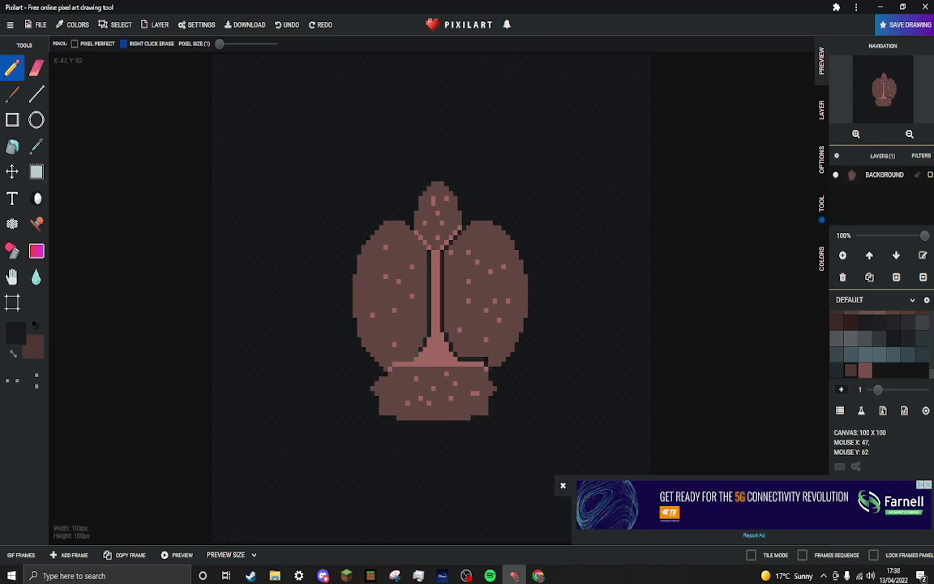
{"action": "left_click_drag", "start_coordinate": [412, 358], "coordinate": [390, 358]}
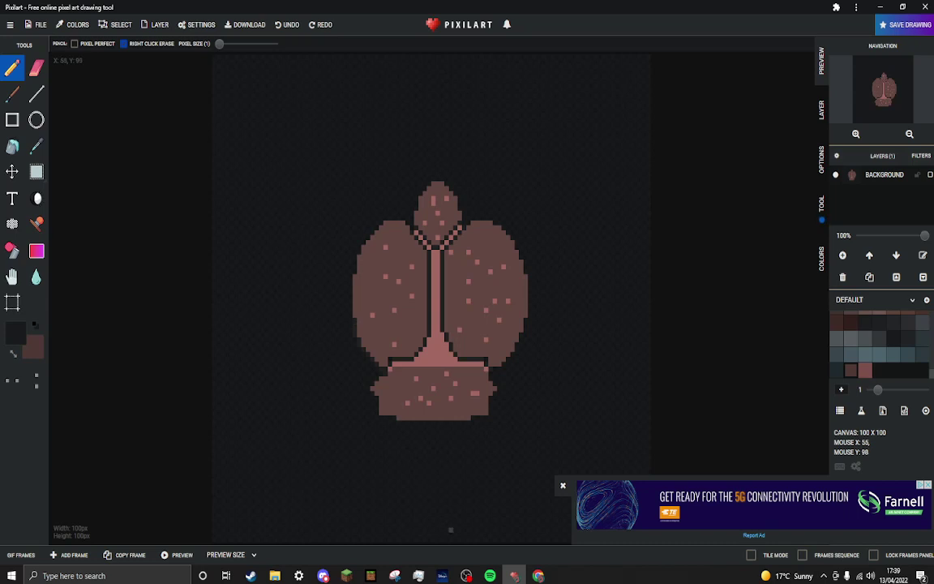
- Outline the left lobe, the head and the upper edge of the right lobe in near-black, and close the advert banner
{"action": "left_click", "coordinate": [466, 575]}
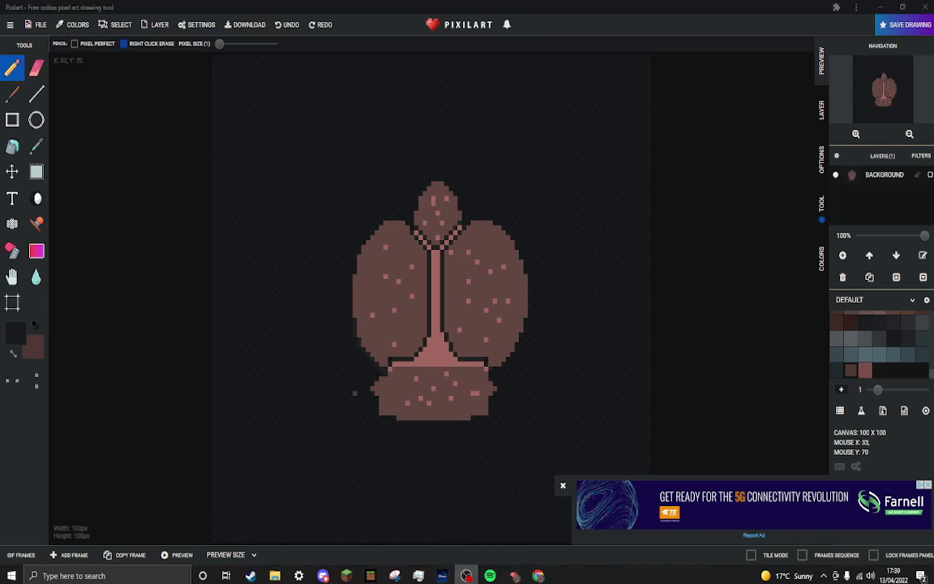
{"action": "left_click", "coordinate": [352, 307]}
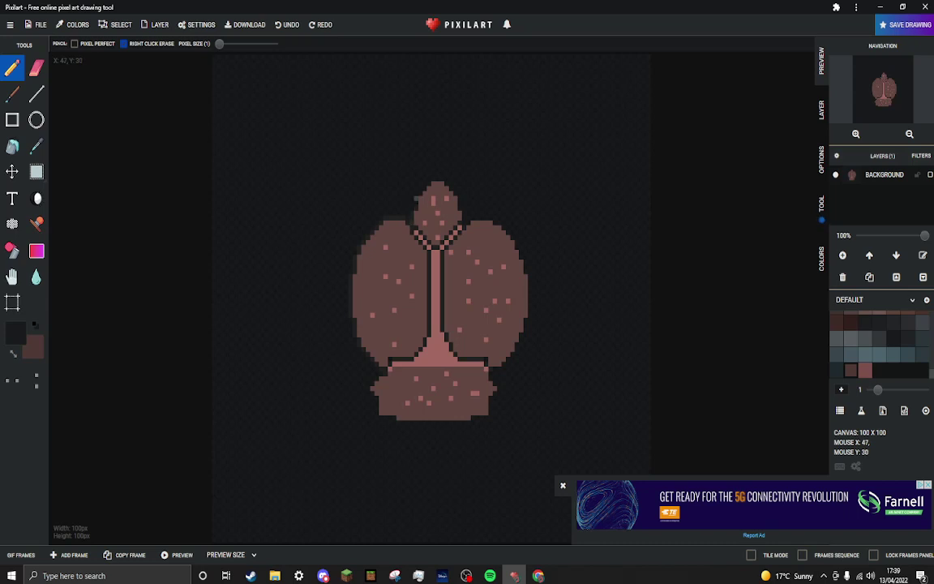
{"action": "scroll", "coordinate": [419, 183], "scroll_direction": "up", "scroll_amount": 3}
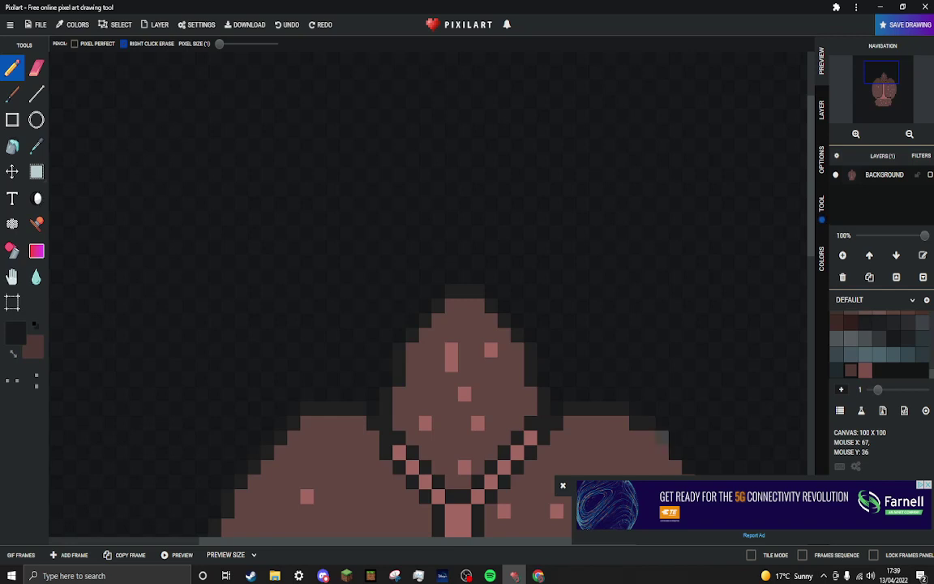
{"action": "scroll", "coordinate": [620, 419], "scroll_direction": "down", "scroll_amount": 3}
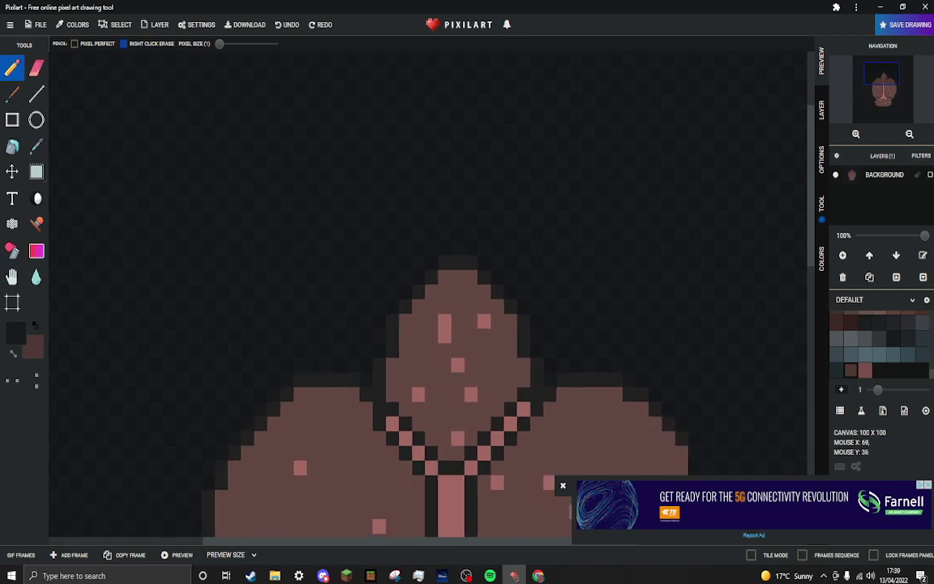
{"action": "left_click_drag", "start_coordinate": [649, 321], "coordinate": [586, 278]}
{"action": "left_click", "coordinate": [563, 485]}
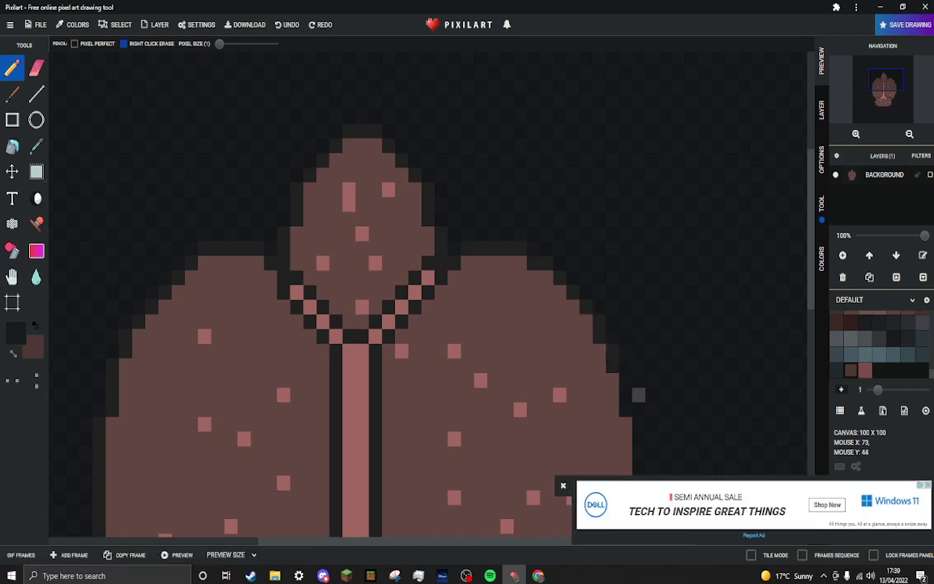
{"action": "left_click", "coordinate": [564, 485]}
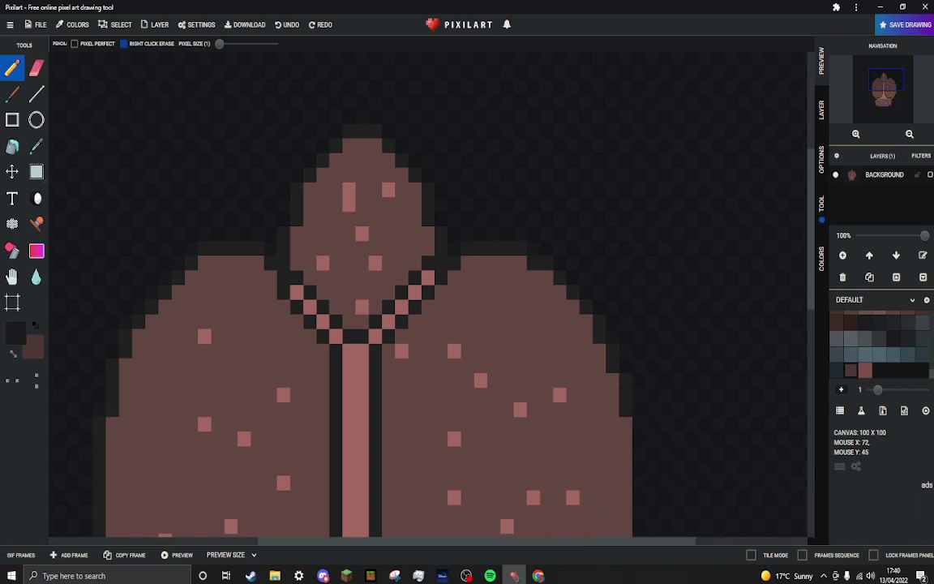
- Continue the near-black outline down the outer edge of the right lobe to where it meets the lower body
{"action": "scroll", "coordinate": [638, 423], "scroll_direction": "down", "scroll_amount": 3}
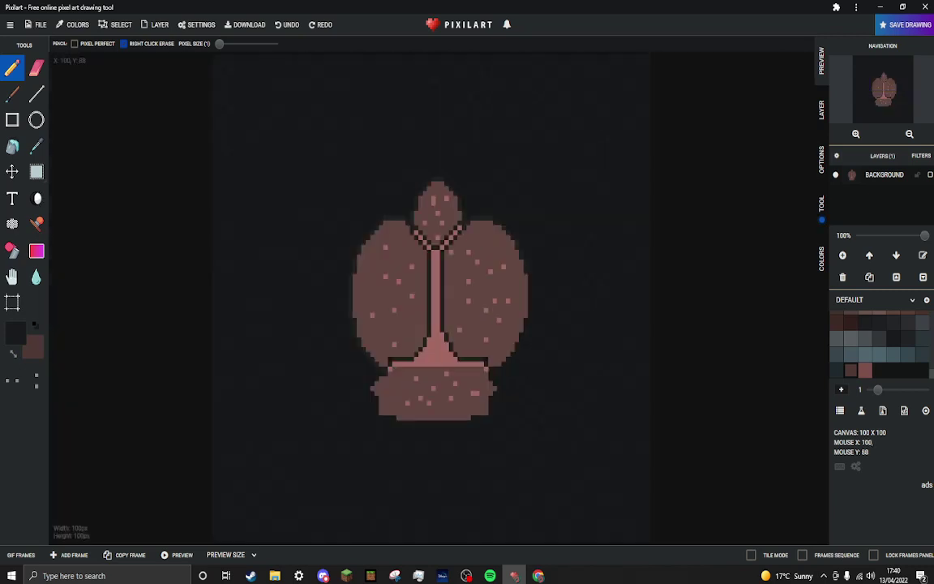
{"action": "scroll", "coordinate": [648, 432], "scroll_direction": "up", "scroll_amount": 3}
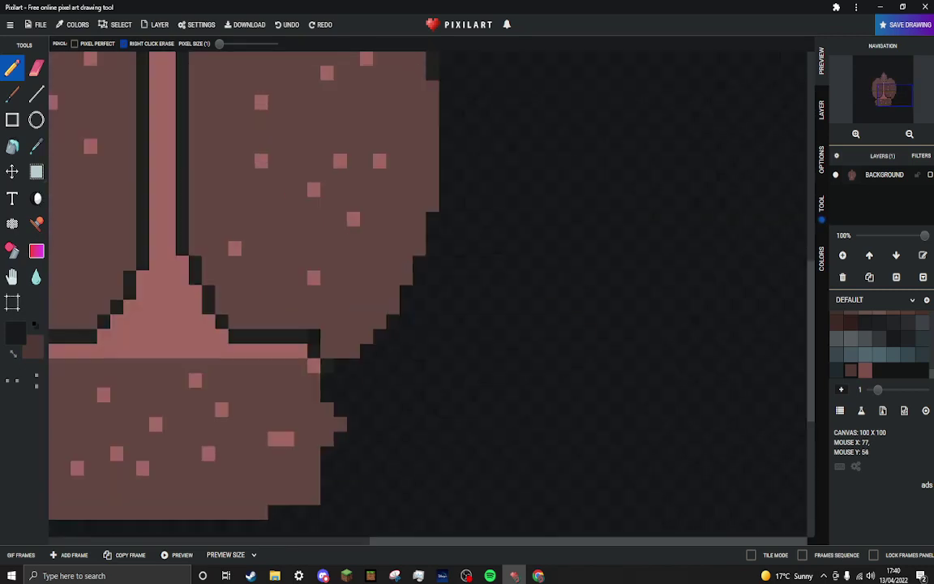
{"action": "scroll", "coordinate": [450, 198], "scroll_direction": "up", "scroll_amount": 1}
{"action": "left_click_drag", "start_coordinate": [481, 177], "coordinate": [481, 263]}
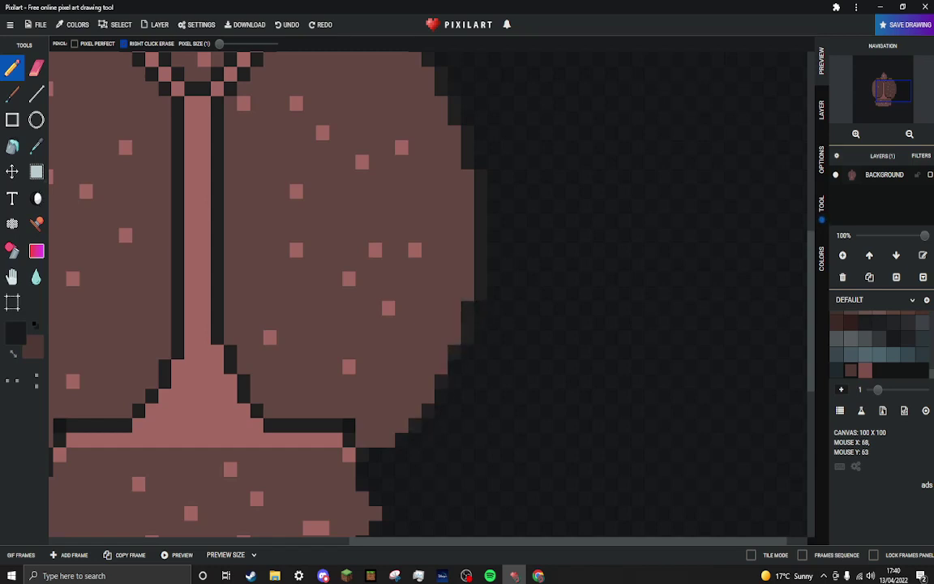
{"action": "left_click", "coordinate": [401, 440]}
{"action": "left_click", "coordinate": [388, 454]}
{"action": "left_click", "coordinate": [376, 454]}
{"action": "left_click", "coordinate": [362, 469]}
{"action": "left_click", "coordinate": [362, 483]}
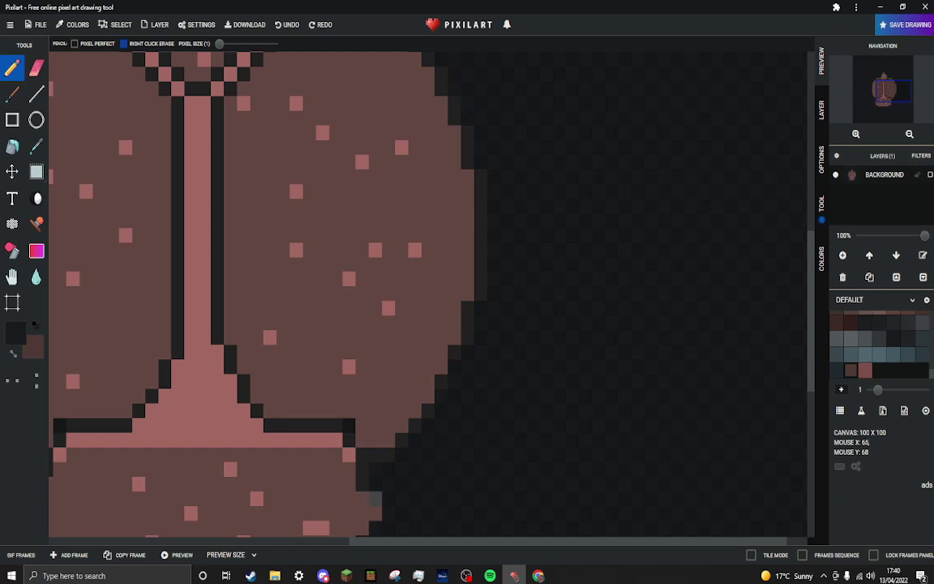
- Outline the pointed sides and the underside of the lower body with near-black pixels
{"action": "mouse_move", "coordinate": [388, 514]}
{"action": "left_mouse_down"}
{"action": "mouse_move", "coordinate": [414, 418]}
{"action": "mouse_move", "coordinate": [493, 233]}
{"action": "left_mouse_up"}
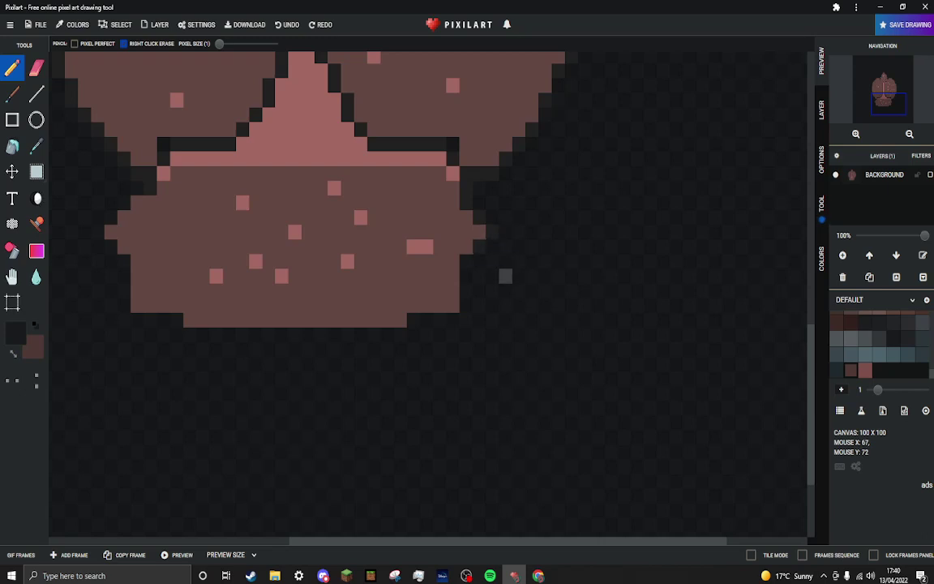
{"action": "left_click", "coordinate": [467, 262]}
{"action": "left_click", "coordinate": [479, 247]}
{"action": "mouse_move", "coordinate": [466, 275]}
{"action": "left_mouse_down"}
{"action": "mouse_move", "coordinate": [453, 319]}
{"action": "mouse_move", "coordinate": [409, 319]}
{"action": "mouse_move", "coordinate": [400, 334]}
{"action": "mouse_move", "coordinate": [189, 335]}
{"action": "mouse_move", "coordinate": [177, 320]}
{"action": "mouse_move", "coordinate": [123, 304]}
{"action": "mouse_move", "coordinate": [110, 246]}
{"action": "mouse_move", "coordinate": [88, 222]}
{"action": "left_mouse_up"}
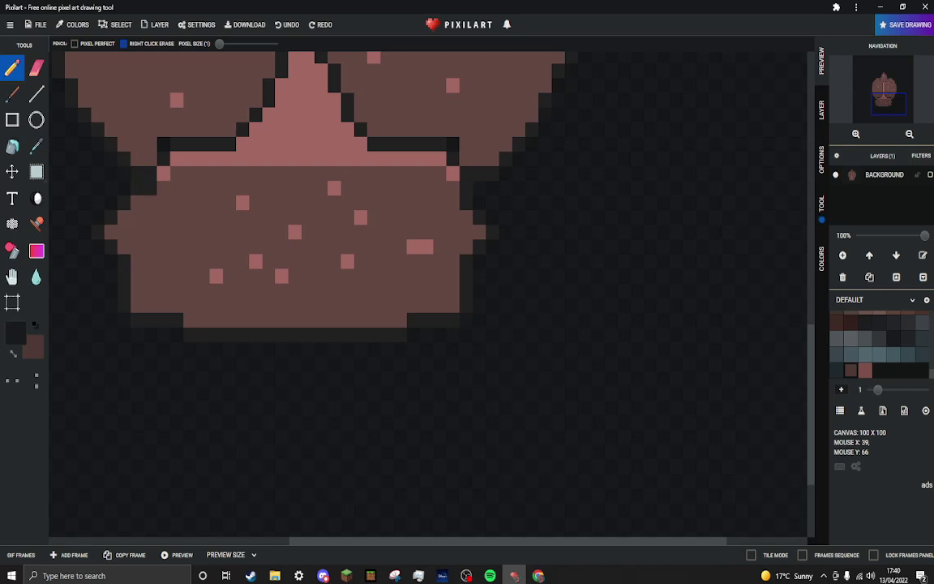
{"action": "scroll", "coordinate": [503, 304], "scroll_direction": "down", "scroll_amount": 5}
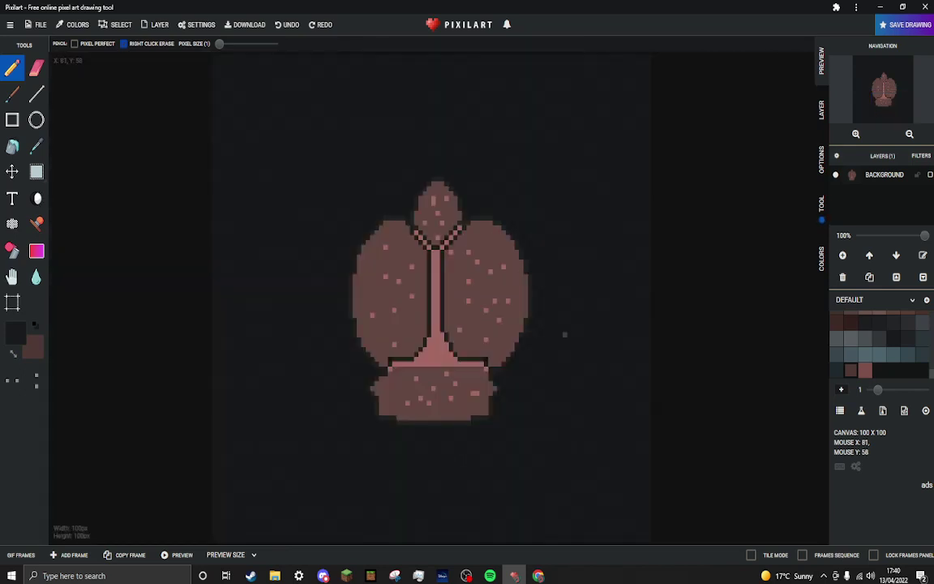
{"action": "scroll", "coordinate": [564, 334], "scroll_direction": "up", "scroll_amount": 5}
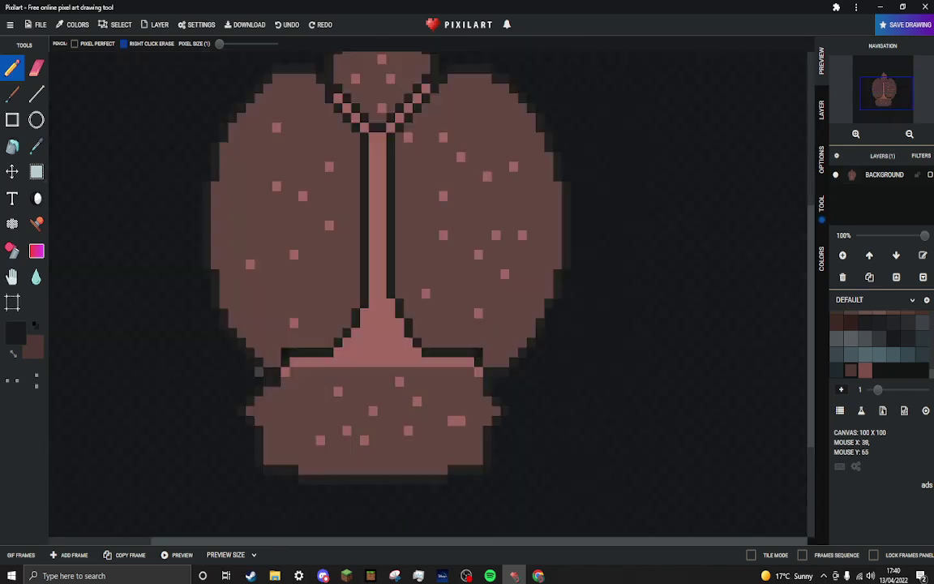
- Switch the drawing colour back to the darker brown and set the Pencil's pixel size to 2
{"action": "left_click", "coordinate": [13, 354]}
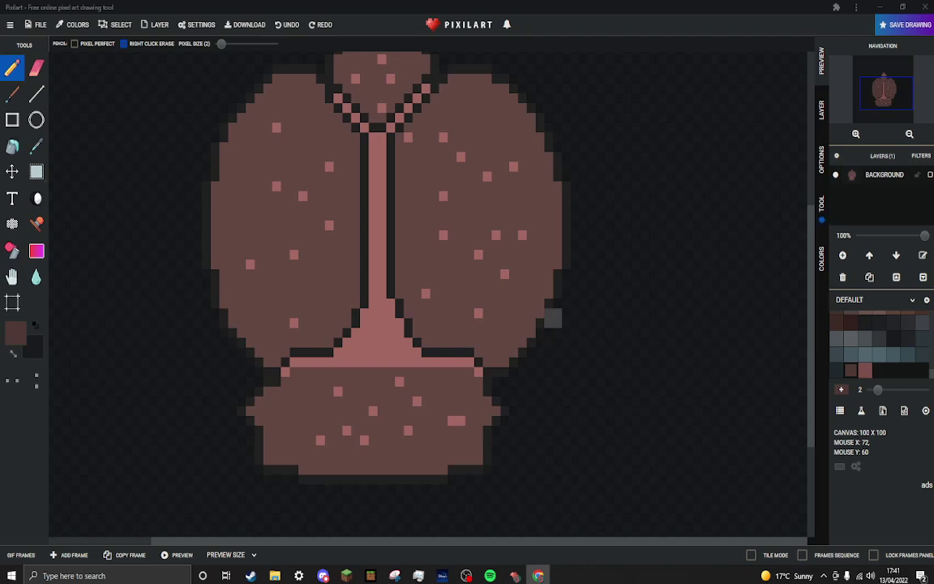
{"action": "left_click", "coordinate": [552, 318]}
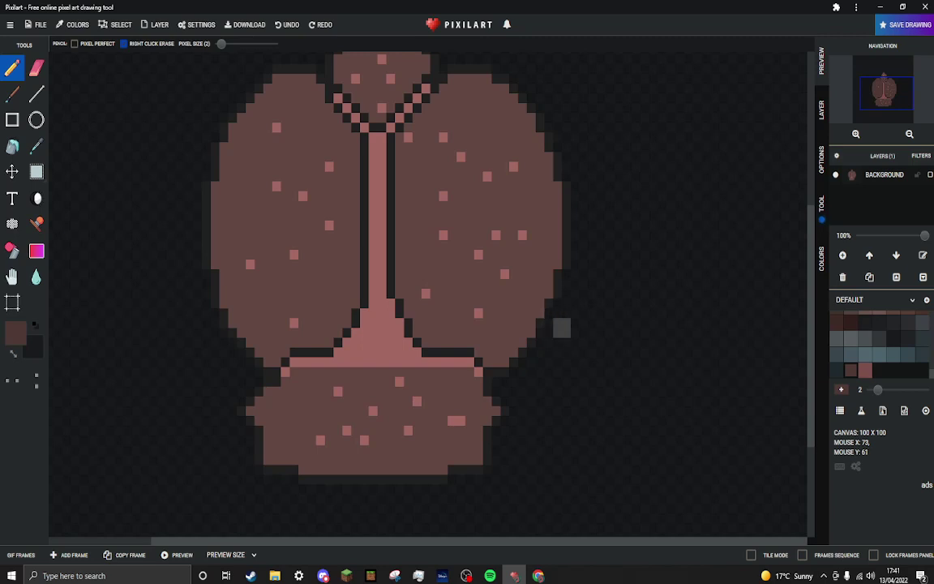
{"action": "scroll", "coordinate": [562, 317], "scroll_direction": "up", "scroll_amount": 3}
{"action": "scroll", "coordinate": [515, 313], "scroll_direction": "down", "scroll_amount": 2}
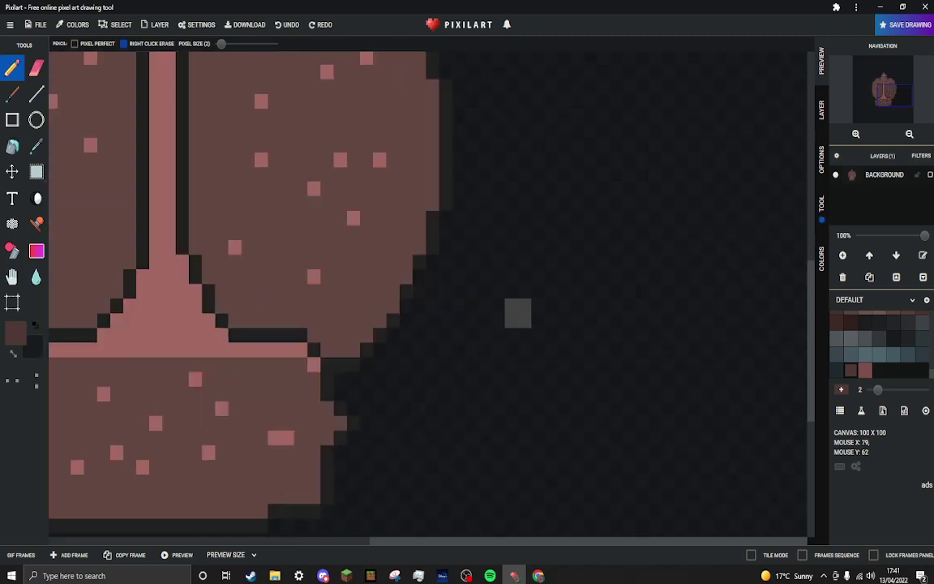
{"action": "scroll", "coordinate": [478, 298], "scroll_direction": "up", "scroll_amount": 3}
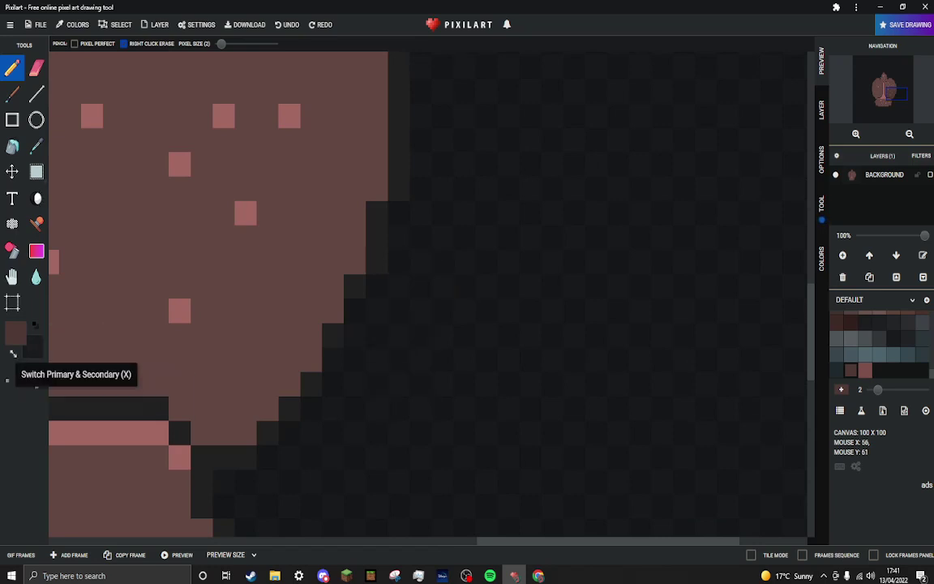
{"action": "left_click", "coordinate": [13, 353]}
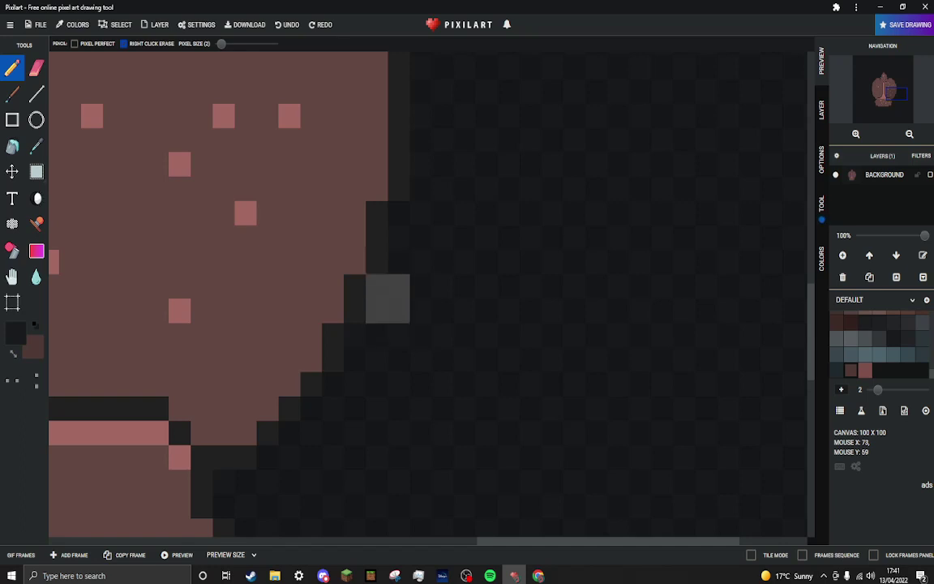
{"action": "left_click_drag", "start_coordinate": [388, 298], "coordinate": [410, 320]}
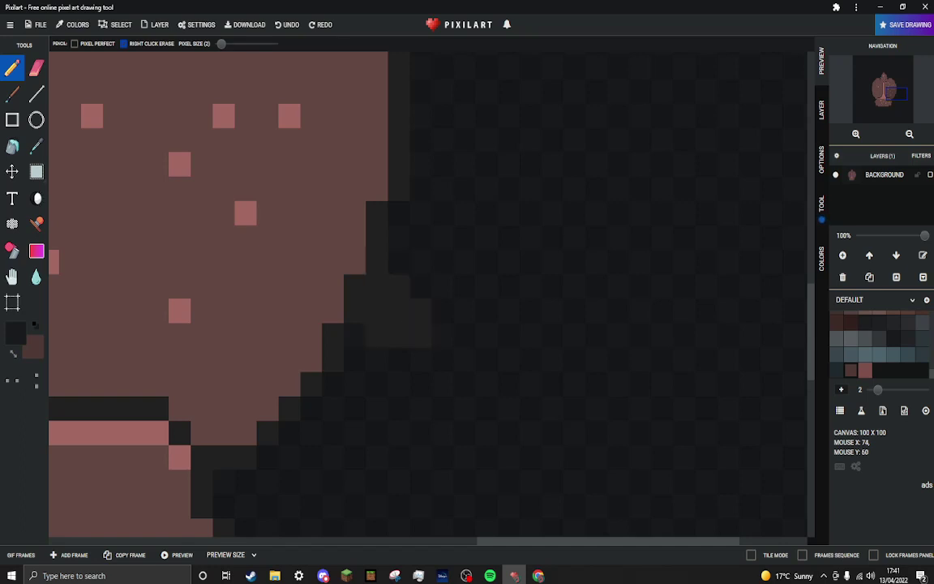
{"action": "left_click", "coordinate": [13, 354]}
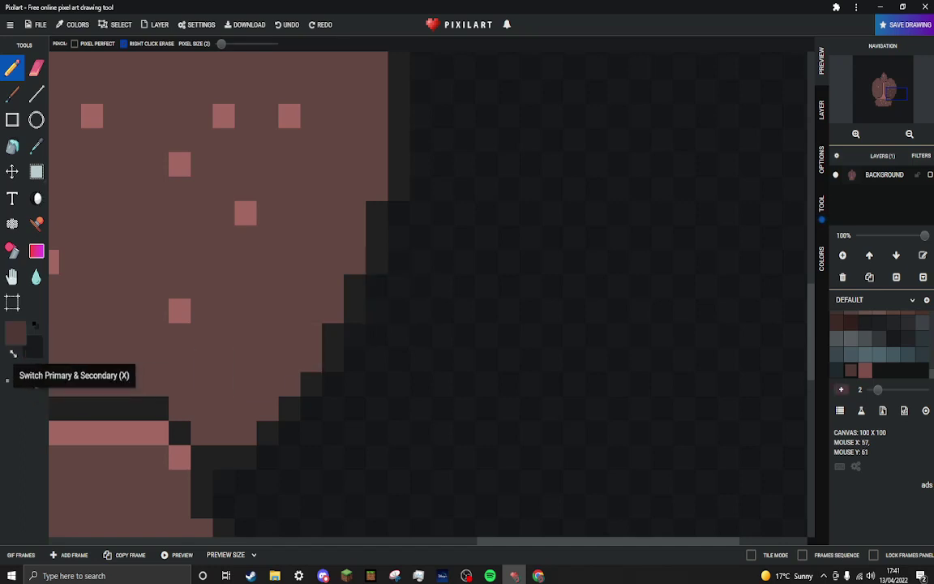
- Draw a curved leg two pixels wide in darker brown from the lower outer edge of each lobe, bending down beside the lower body
{"action": "scroll", "coordinate": [409, 392], "scroll_direction": "down", "scroll_amount": 4}
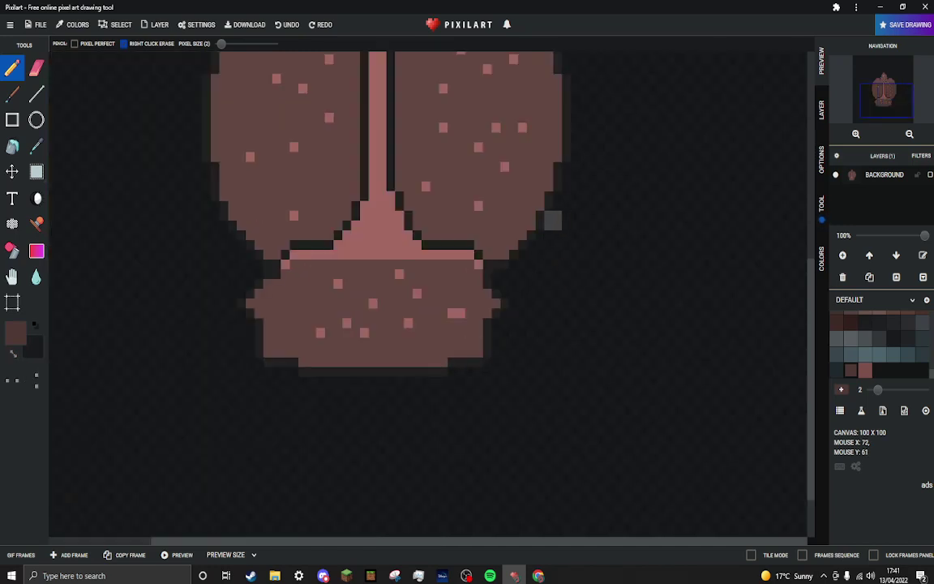
{"action": "mouse_move", "coordinate": [558, 220]}
{"action": "left_mouse_down"}
{"action": "mouse_move", "coordinate": [592, 229]}
{"action": "mouse_move", "coordinate": [592, 242]}
{"action": "mouse_move", "coordinate": [601, 239]}
{"action": "mouse_move", "coordinate": [606, 313]}
{"action": "mouse_move", "coordinate": [579, 366]}
{"action": "left_mouse_up"}
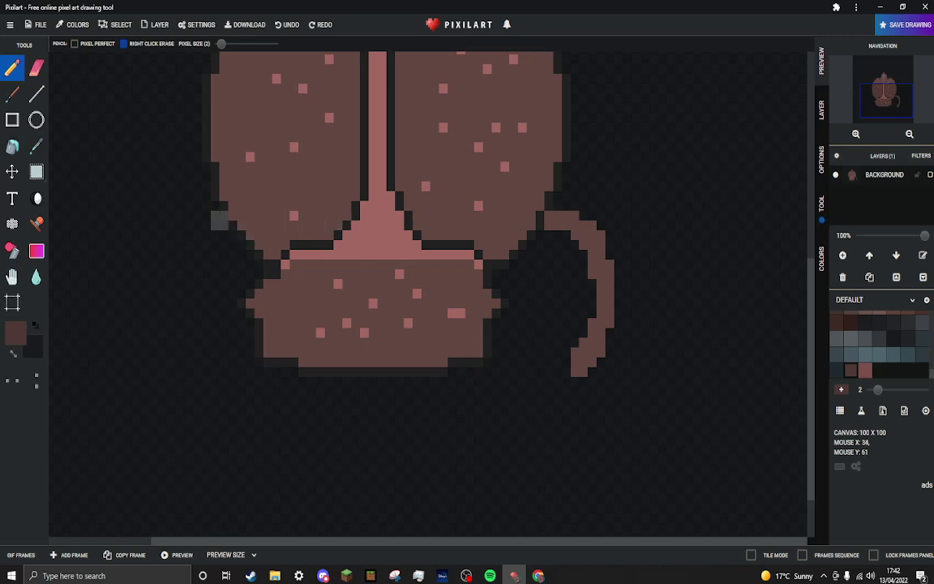
{"action": "mouse_move", "coordinate": [210, 220]}
{"action": "left_mouse_down"}
{"action": "mouse_move", "coordinate": [188, 213]}
{"action": "mouse_move", "coordinate": [156, 236]}
{"action": "mouse_move", "coordinate": [157, 288]}
{"action": "mouse_move", "coordinate": [146, 313]}
{"action": "mouse_move", "coordinate": [199, 396]}
{"action": "left_mouse_up"}
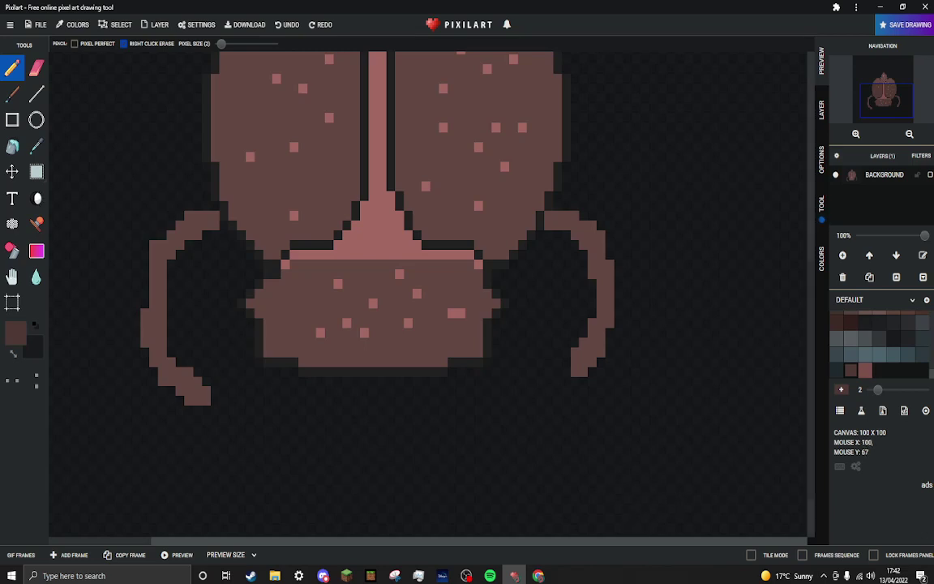
{"action": "scroll", "coordinate": [429, 291], "scroll_direction": "up", "scroll_amount": 5}
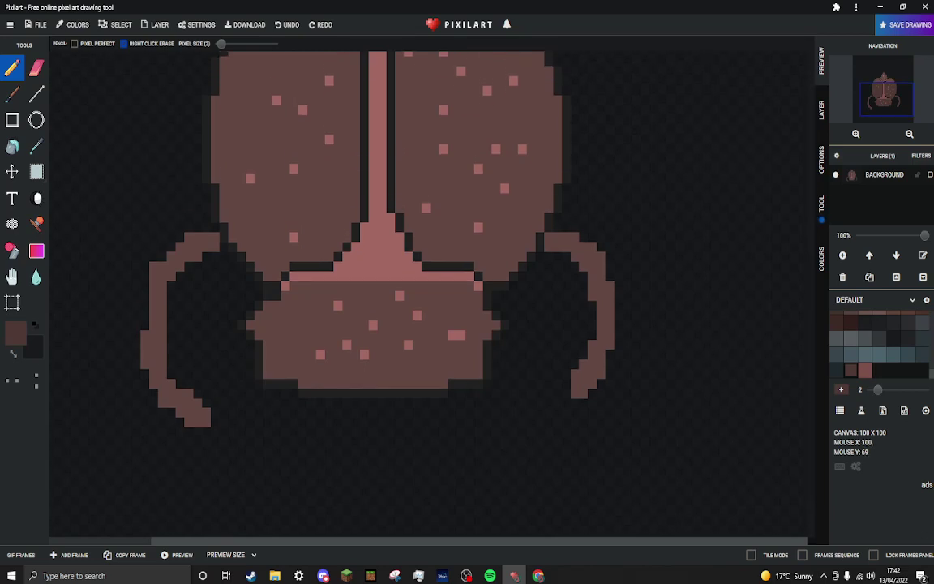
{"action": "left_click_drag", "start_coordinate": [810, 250], "coordinate": [810, 241]}
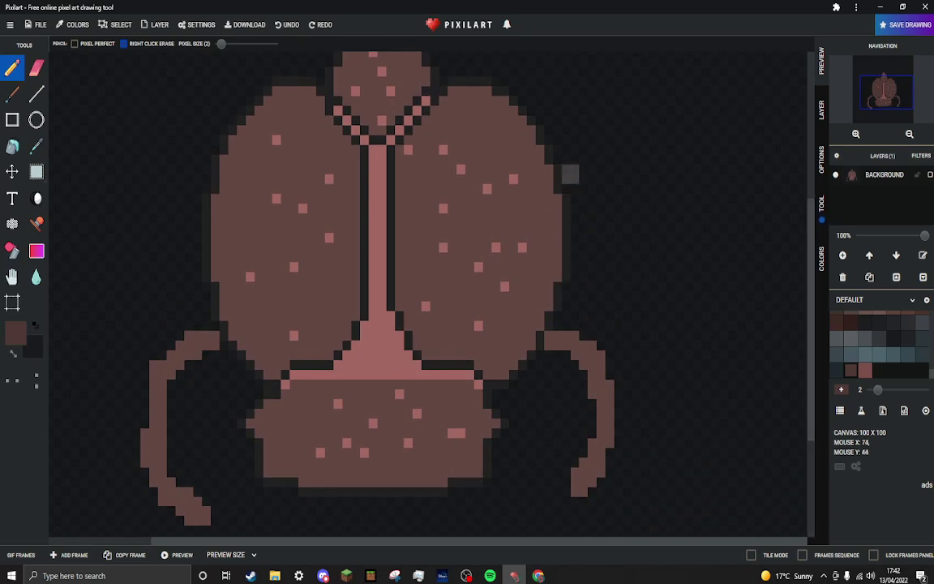
- Draw straight legs two pixels wide in darker brown angling up and outward, one from the right lobe and two from the left lobe
{"action": "scroll", "coordinate": [570, 297], "scroll_direction": "up", "scroll_amount": 6}
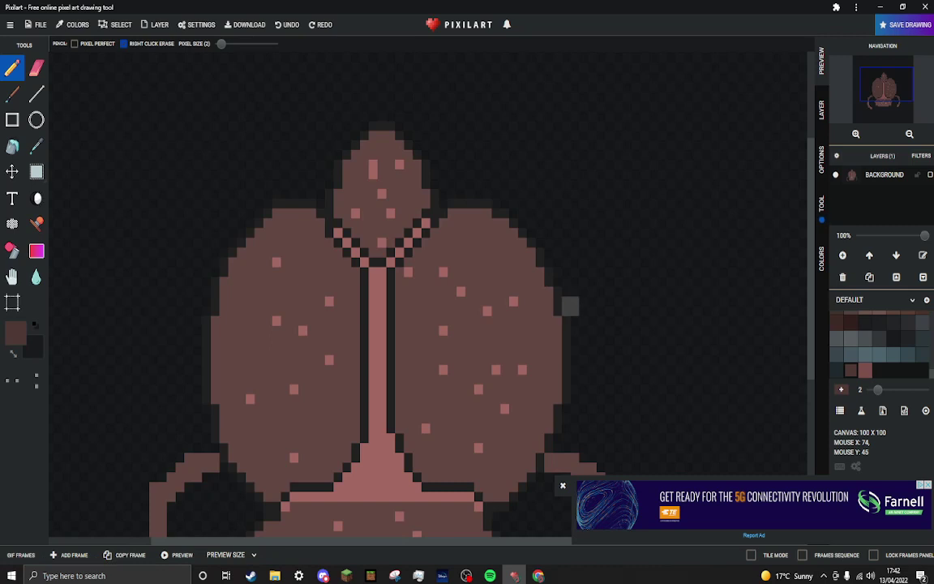
{"action": "mouse_move", "coordinate": [570, 307]}
{"action": "left_mouse_down"}
{"action": "mouse_move", "coordinate": [652, 236]}
{"action": "mouse_move", "coordinate": [710, 198]}
{"action": "left_mouse_up"}
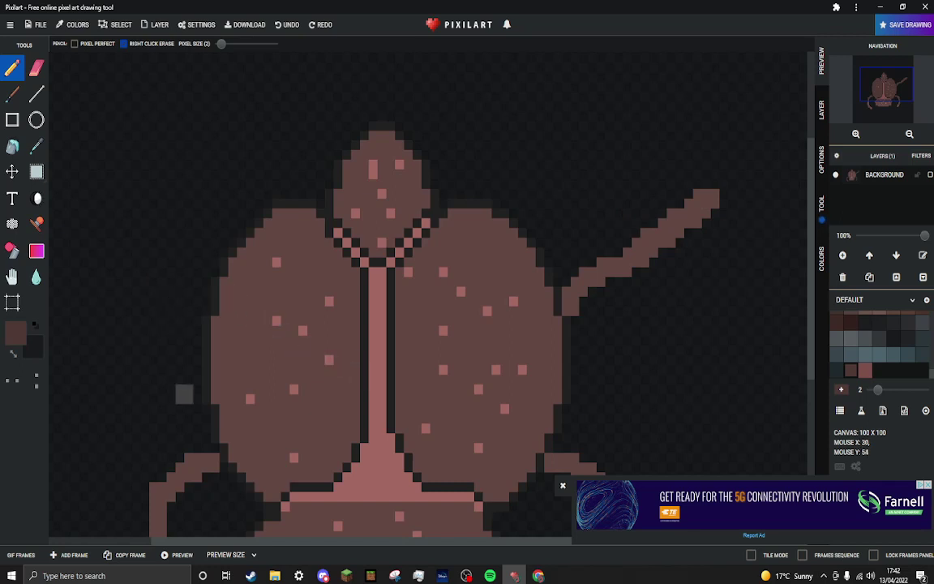
{"action": "mouse_move", "coordinate": [184, 394]}
{"action": "left_mouse_down"}
{"action": "mouse_move", "coordinate": [167, 342]}
{"action": "mouse_move", "coordinate": [76, 248]}
{"action": "mouse_move", "coordinate": [58, 242]}
{"action": "left_mouse_up"}
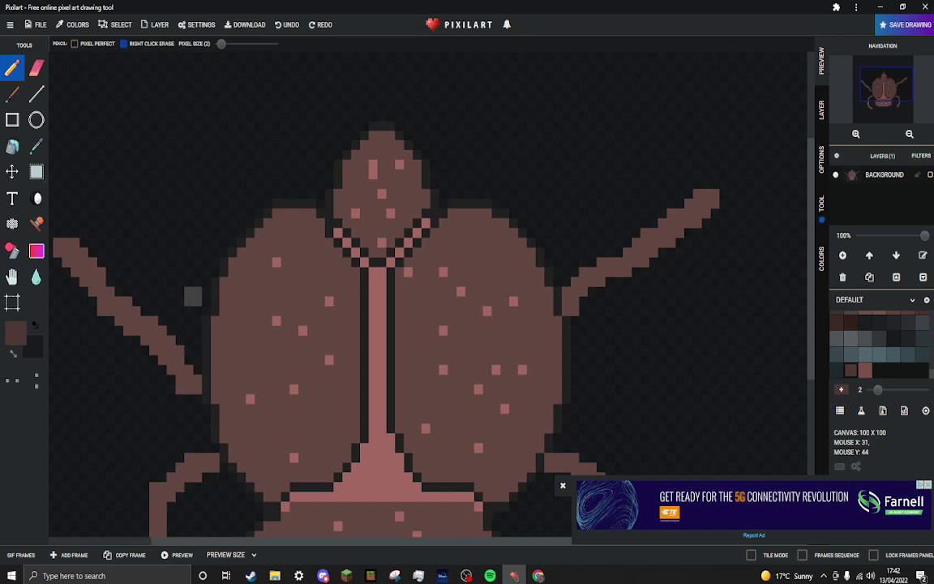
{"action": "mouse_move", "coordinate": [202, 295]}
{"action": "left_mouse_down"}
{"action": "mouse_move", "coordinate": [182, 274]}
{"action": "mouse_move", "coordinate": [166, 233]}
{"action": "mouse_move", "coordinate": [114, 182]}
{"action": "mouse_move", "coordinate": [75, 126]}
{"action": "left_mouse_up"}
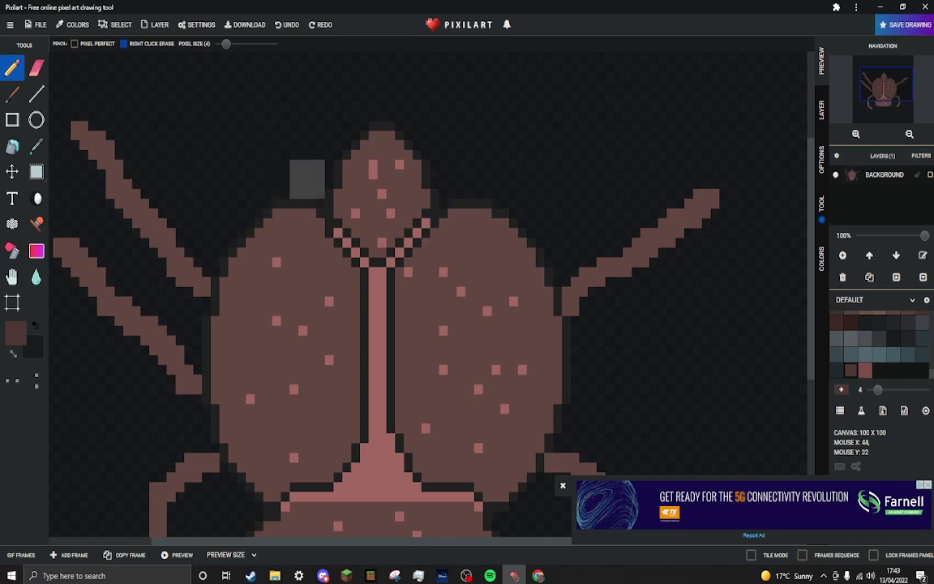
- Draw two thick claw arms in darker brown at pixel size 4, rising from the tops of the lobes on either side of the head
{"action": "scroll", "coordinate": [406, 324], "scroll_direction": "up", "scroll_amount": 4}
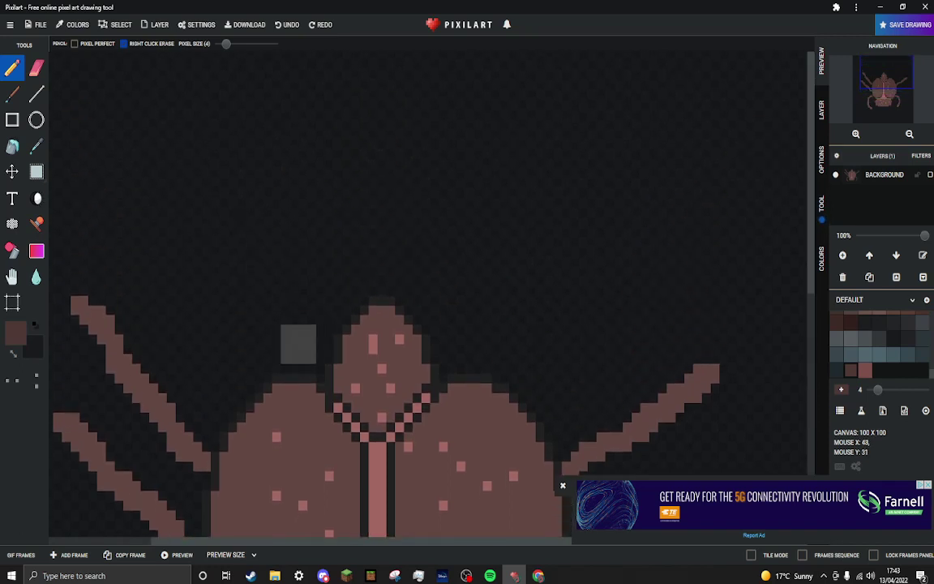
{"action": "mouse_move", "coordinate": [308, 341]}
{"action": "left_mouse_down"}
{"action": "mouse_move", "coordinate": [275, 256]}
{"action": "mouse_move", "coordinate": [284, 96]}
{"action": "mouse_move", "coordinate": [267, 332]}
{"action": "left_mouse_up"}
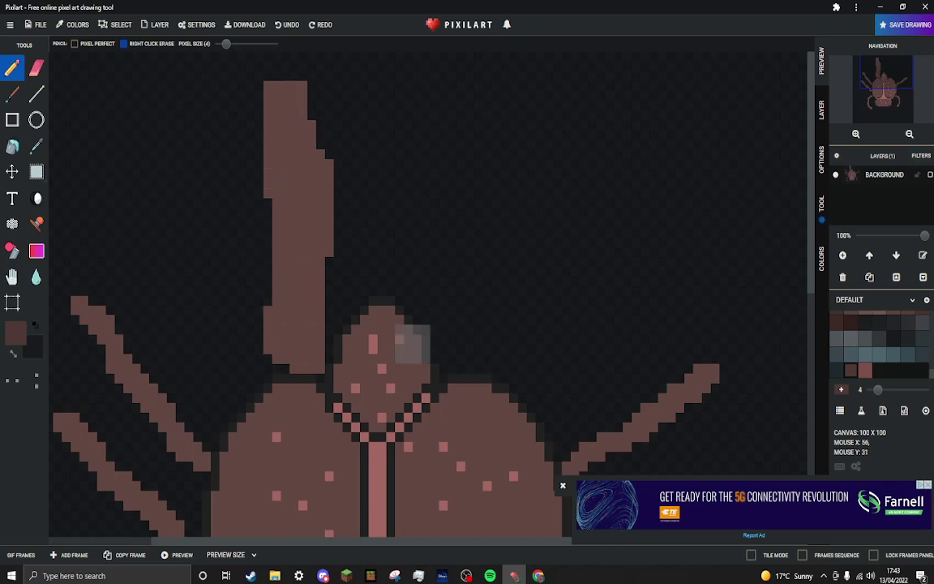
{"action": "mouse_move", "coordinate": [454, 353]}
{"action": "left_mouse_down"}
{"action": "mouse_move", "coordinate": [456, 295]}
{"action": "mouse_move", "coordinate": [482, 177]}
{"action": "mouse_move", "coordinate": [474, 89]}
{"action": "mouse_move", "coordinate": [500, 121]}
{"action": "mouse_move", "coordinate": [490, 226]}
{"action": "mouse_move", "coordinate": [500, 260]}
{"action": "mouse_move", "coordinate": [487, 337]}
{"action": "left_mouse_up"}
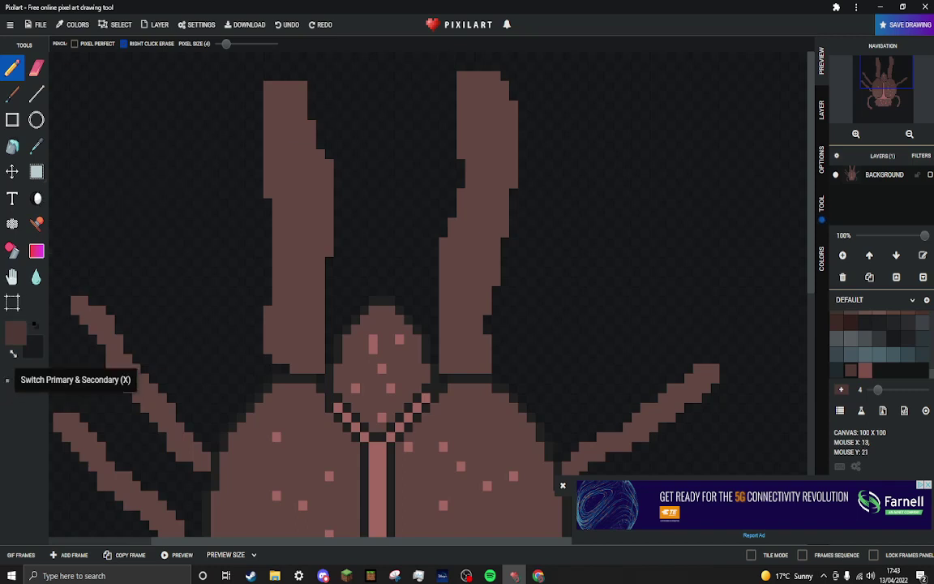
- Switch the drawing colour to near-black at pixel size 1 and outline the tip and lower part of the left curved leg
{"action": "left_click", "coordinate": [13, 353]}
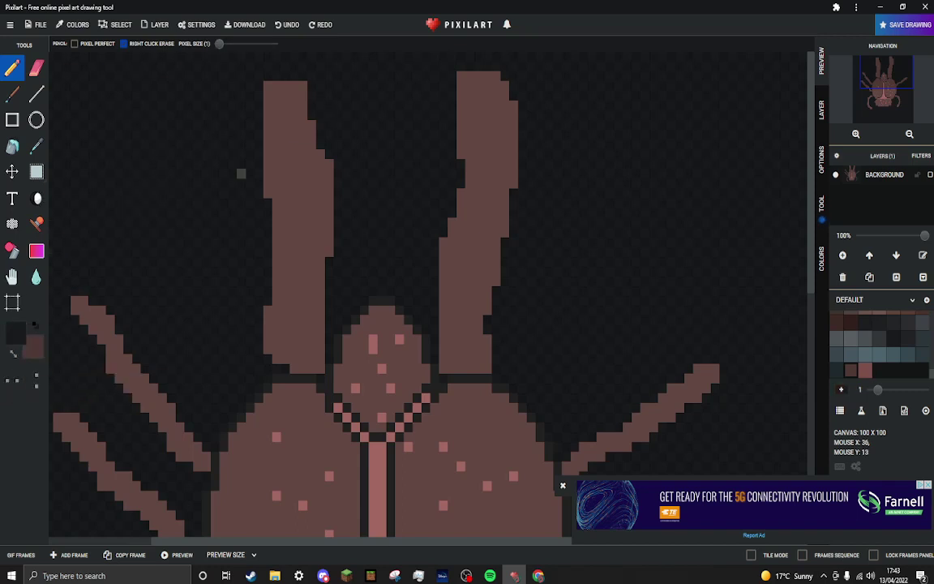
{"action": "left_click_drag", "start_coordinate": [381, 540], "coordinate": [332, 540]}
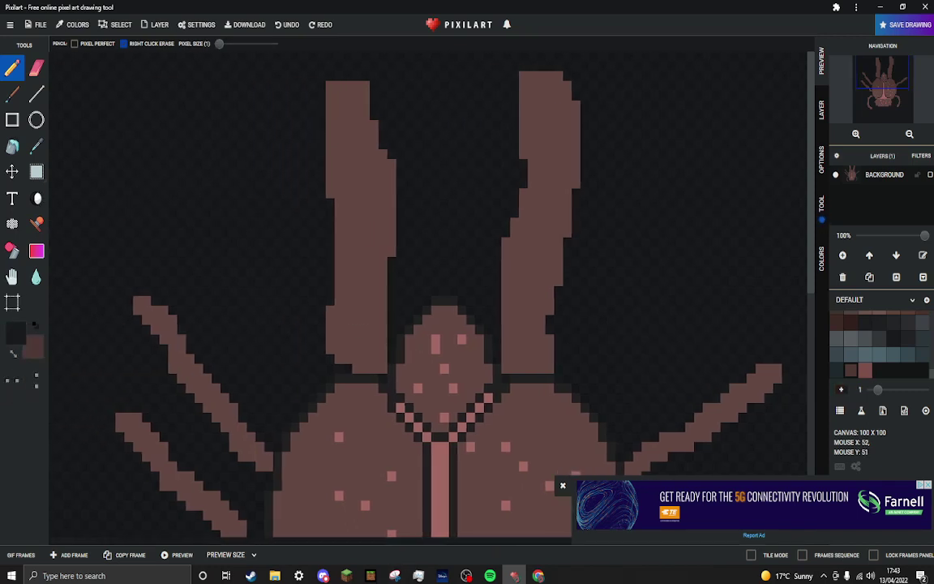
{"action": "scroll", "coordinate": [266, 495], "scroll_direction": "down", "scroll_amount": 3}
{"action": "scroll", "coordinate": [284, 495], "scroll_direction": "up", "scroll_amount": 3}
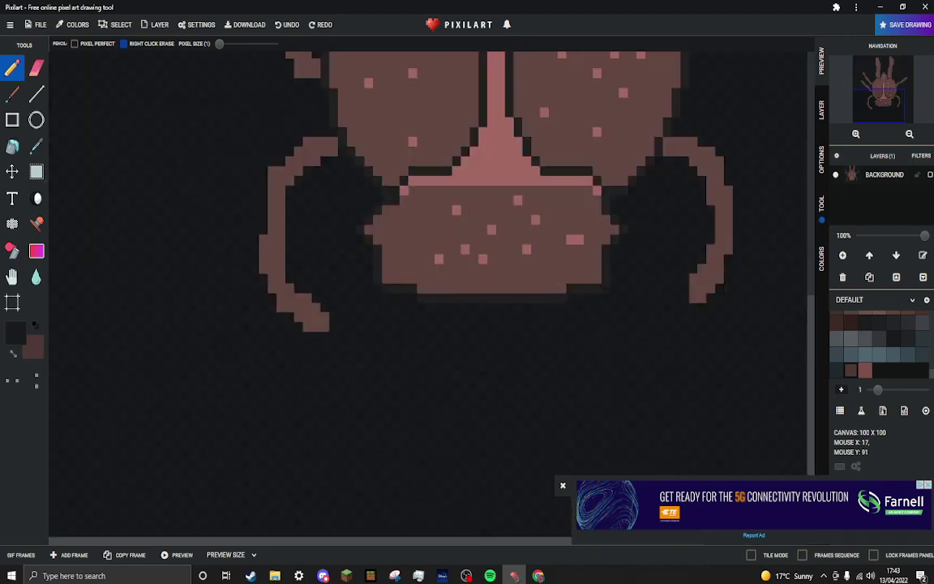
{"action": "scroll", "coordinate": [495, 243], "scroll_direction": "up", "scroll_amount": 5}
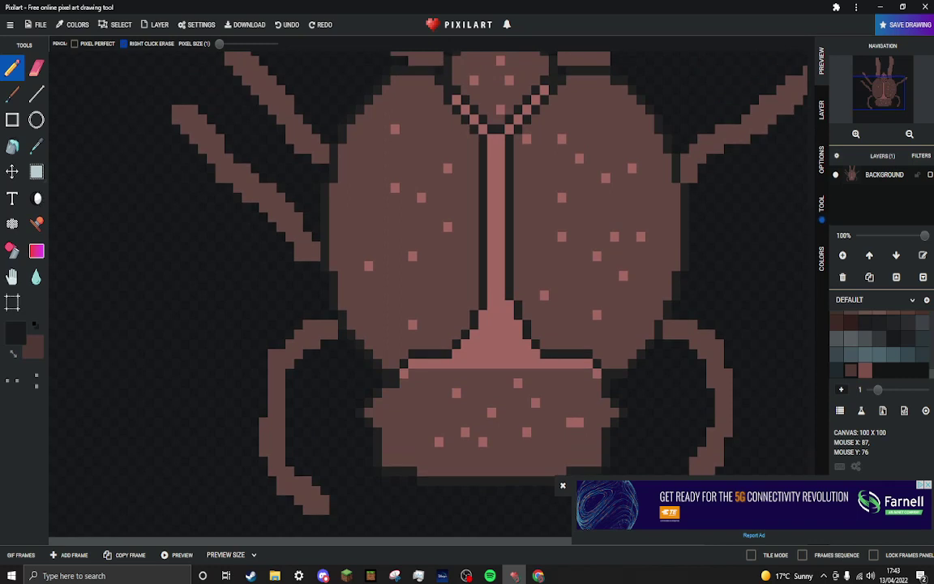
{"action": "scroll", "coordinate": [483, 259], "scroll_direction": "up", "scroll_amount": 1}
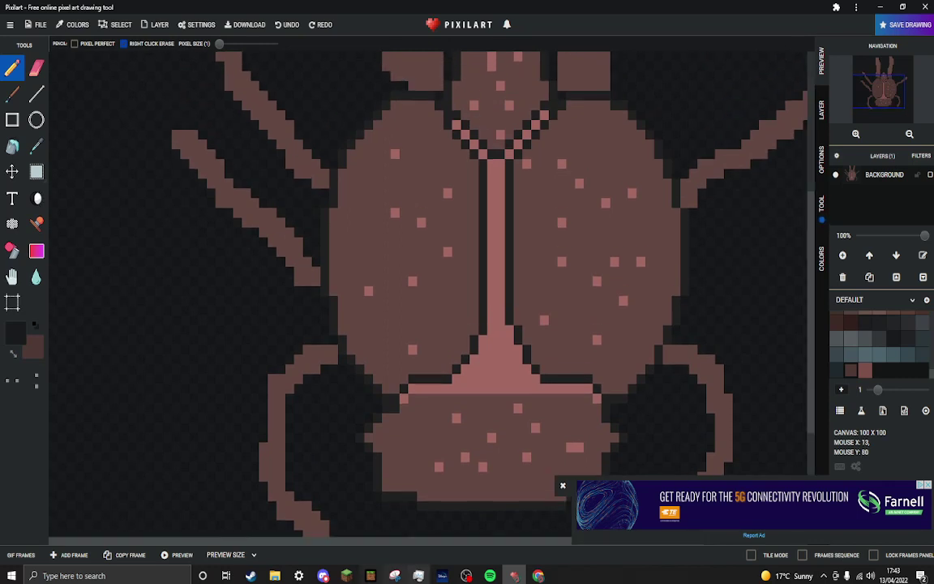
{"action": "left_click", "coordinate": [467, 575]}
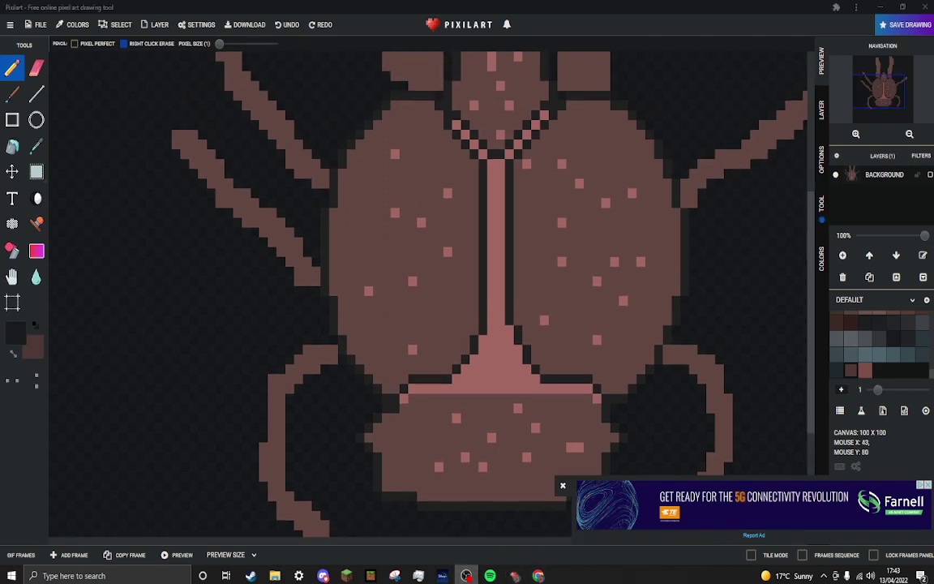
{"action": "left_click", "coordinate": [809, 195]}
{"action": "left_click_drag", "start_coordinate": [809, 194], "coordinate": [810, 273]}
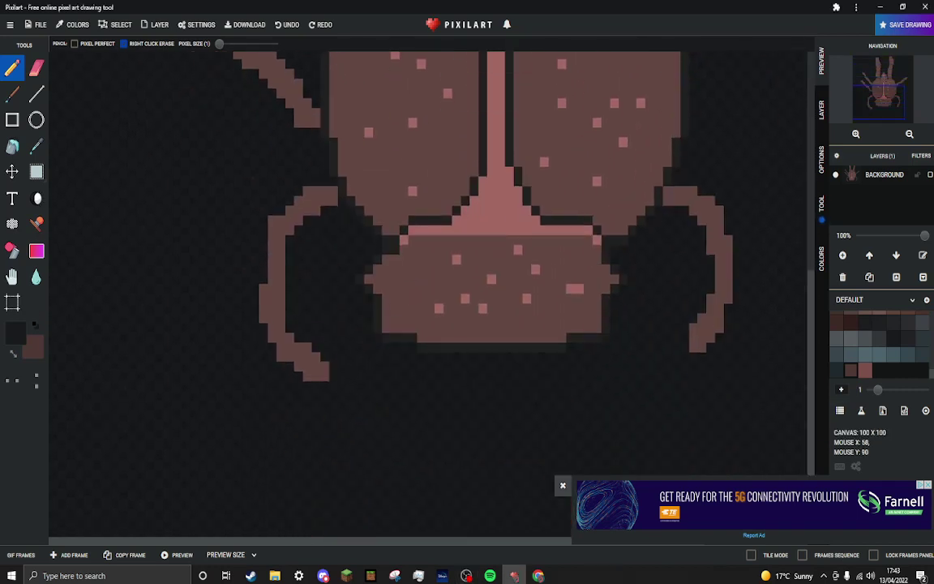
{"action": "left_click", "coordinate": [563, 485]}
{"action": "scroll", "coordinate": [341, 381], "scroll_direction": "up", "scroll_amount": 1}
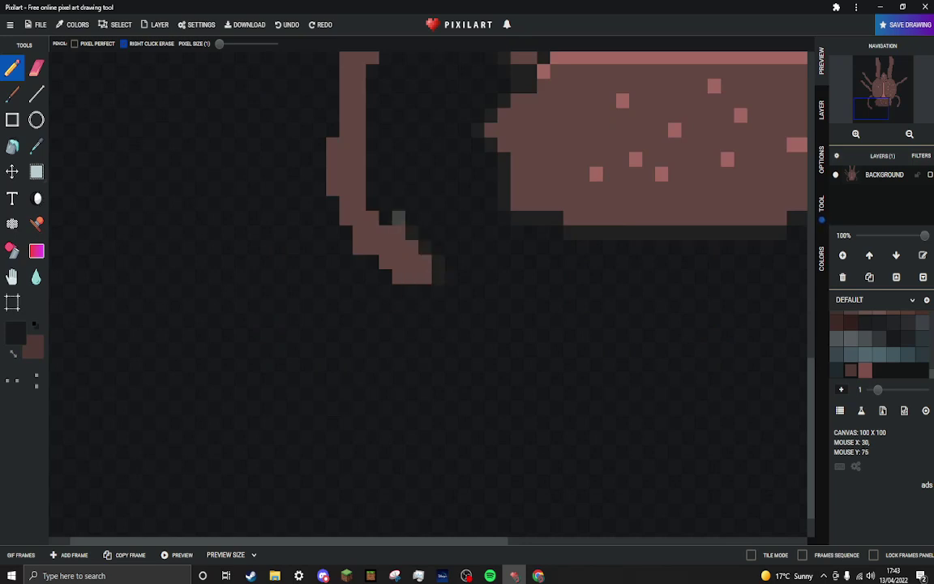
{"action": "mouse_move", "coordinate": [398, 217]}
{"action": "left_mouse_down"}
{"action": "mouse_move", "coordinate": [385, 218]}
{"action": "mouse_move", "coordinate": [372, 176]}
{"action": "left_mouse_up"}
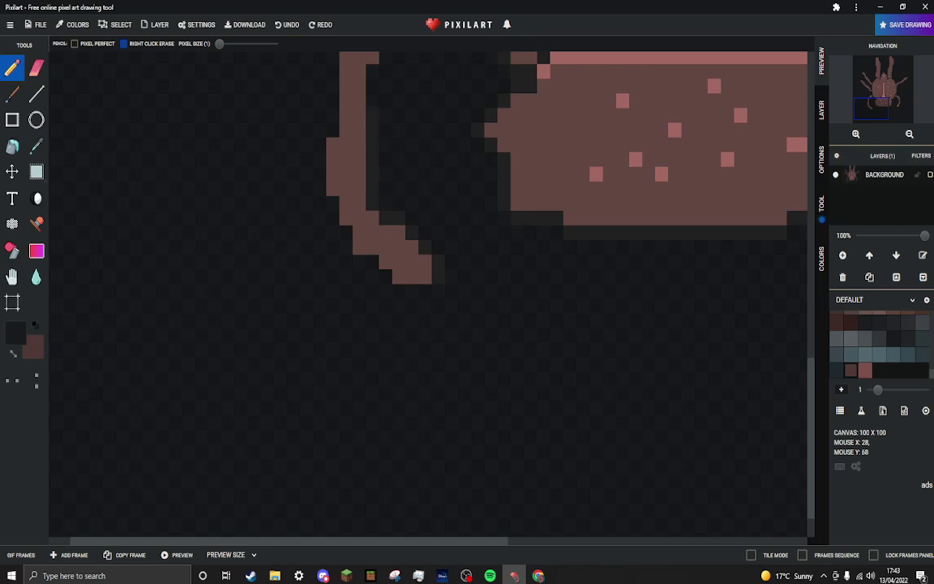
{"action": "left_click", "coordinate": [372, 84]}
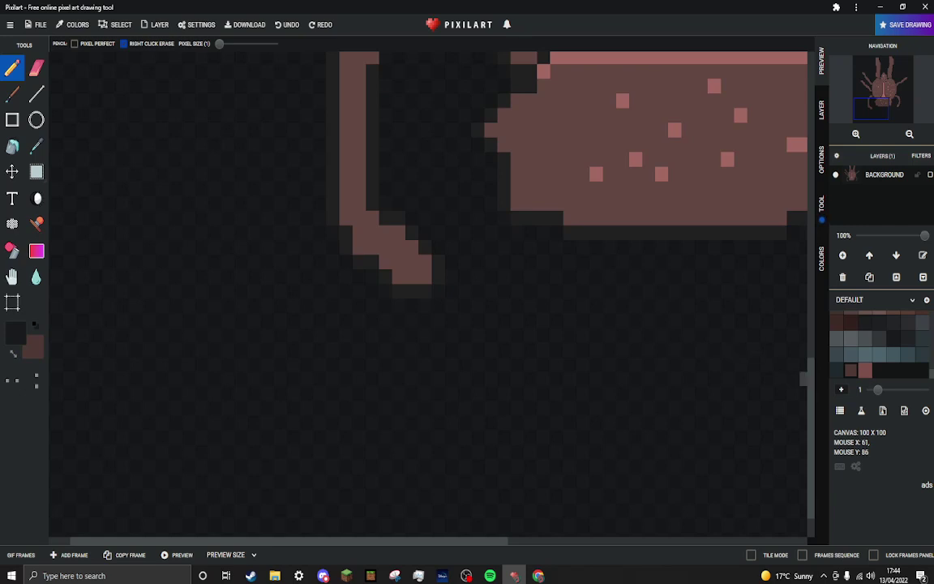
- Continue the near-black outline around the upper bend of the left curved leg up to where it joins the body
{"action": "scroll", "coordinate": [730, 340], "scroll_direction": "up", "scroll_amount": 2}
{"action": "scroll", "coordinate": [568, 292], "scroll_direction": "up", "scroll_amount": 1}
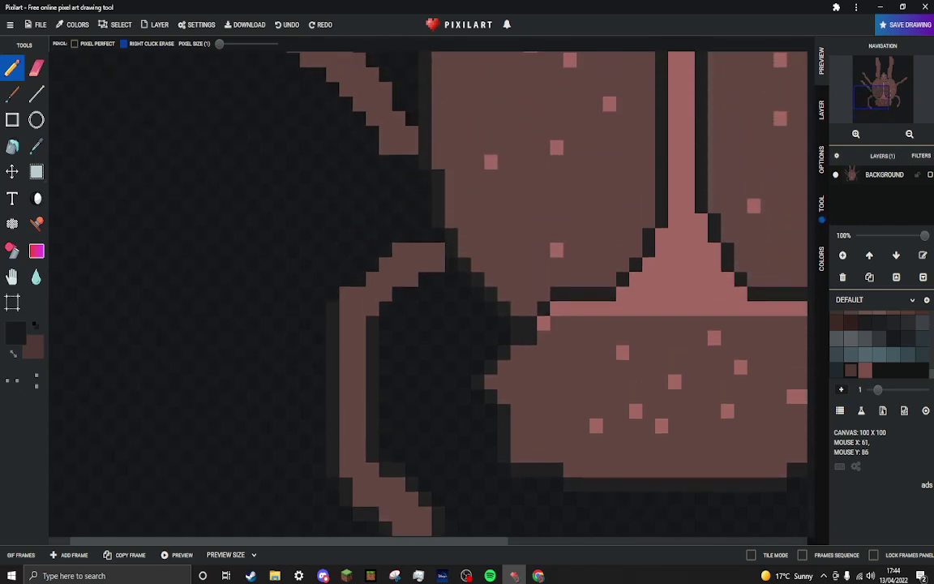
{"action": "left_click", "coordinate": [332, 298]}
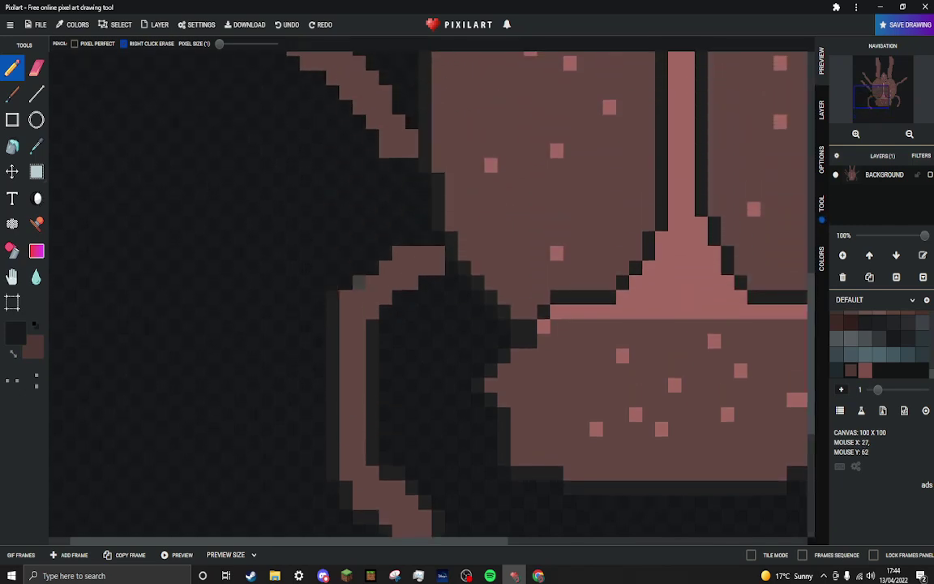
{"action": "left_click", "coordinate": [359, 283]}
{"action": "left_click", "coordinate": [346, 283]}
{"action": "left_click", "coordinate": [372, 267]}
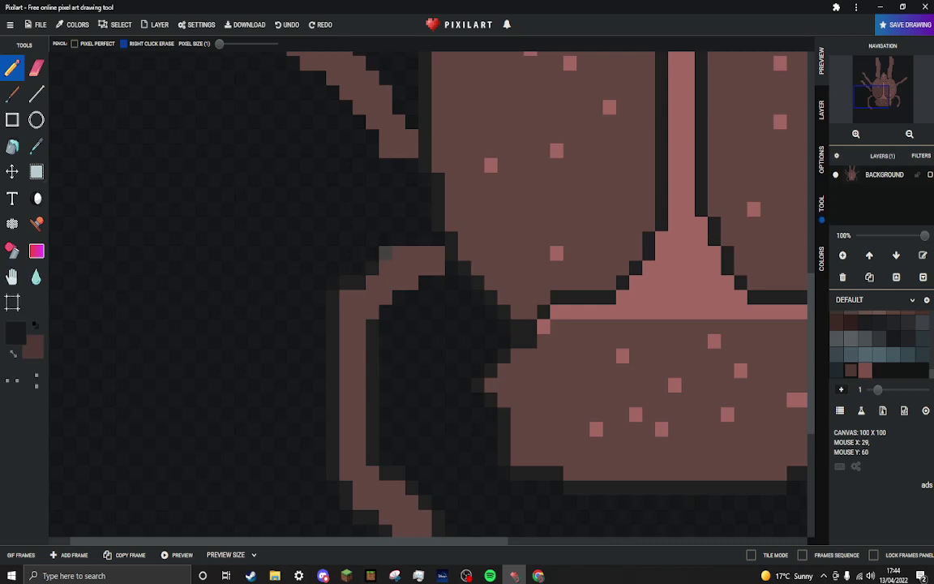
{"action": "left_click", "coordinate": [385, 253]}
{"action": "left_click", "coordinate": [398, 239]}
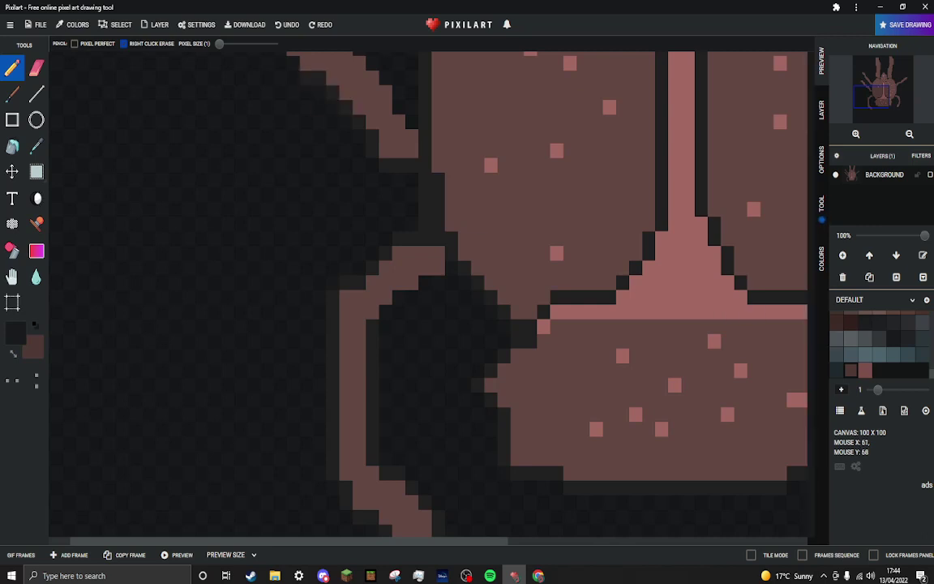
- Outline both straight left legs and the lower outer edge of the left claw arm with near-black pixels
{"action": "scroll", "coordinate": [359, 347], "scroll_direction": "up", "scroll_amount": 5}
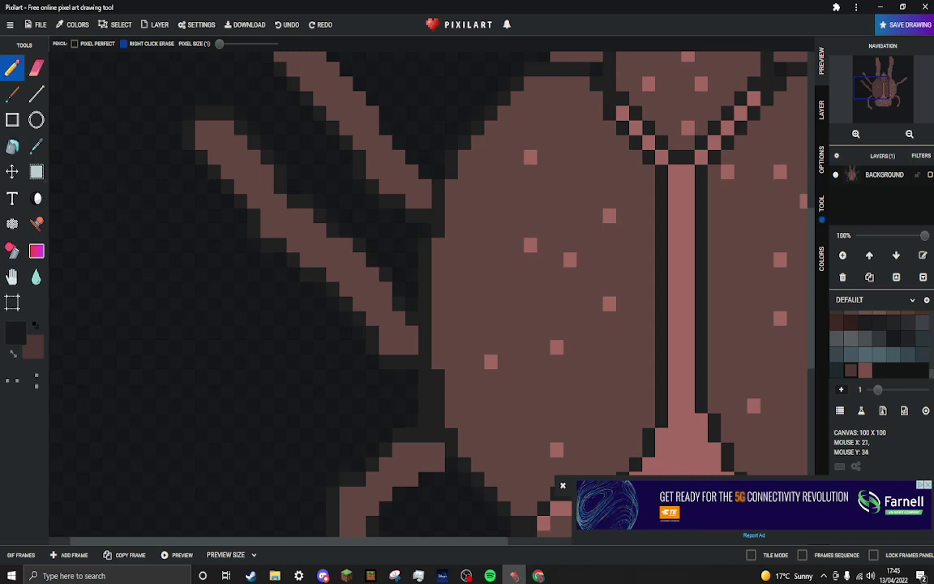
{"action": "scroll", "coordinate": [453, 186], "scroll_direction": "up", "scroll_amount": 5}
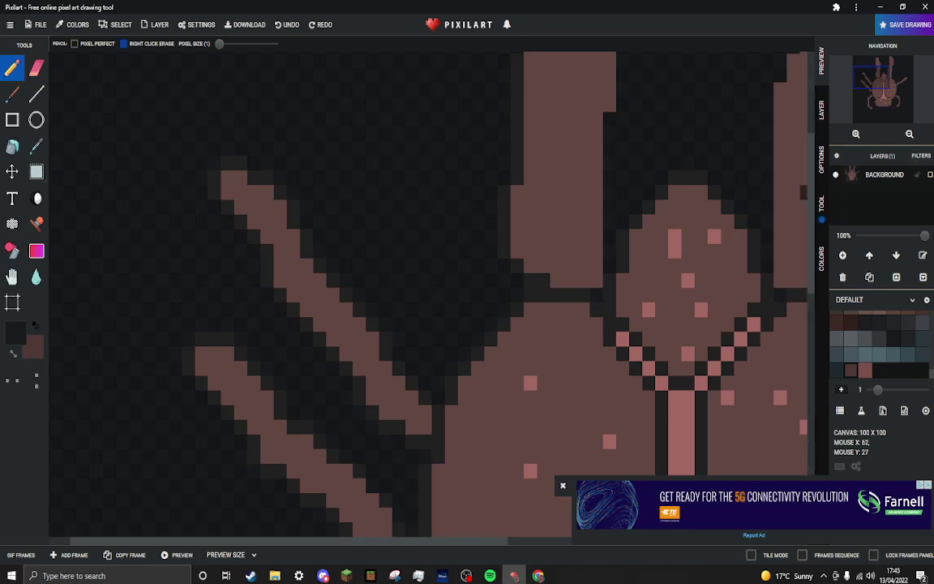
- Cut a notch about two pixels wide and ten pixels deep into the tip of the left claw arm to form pincers
{"action": "scroll", "coordinate": [742, 205], "scroll_direction": "up", "scroll_amount": 3}
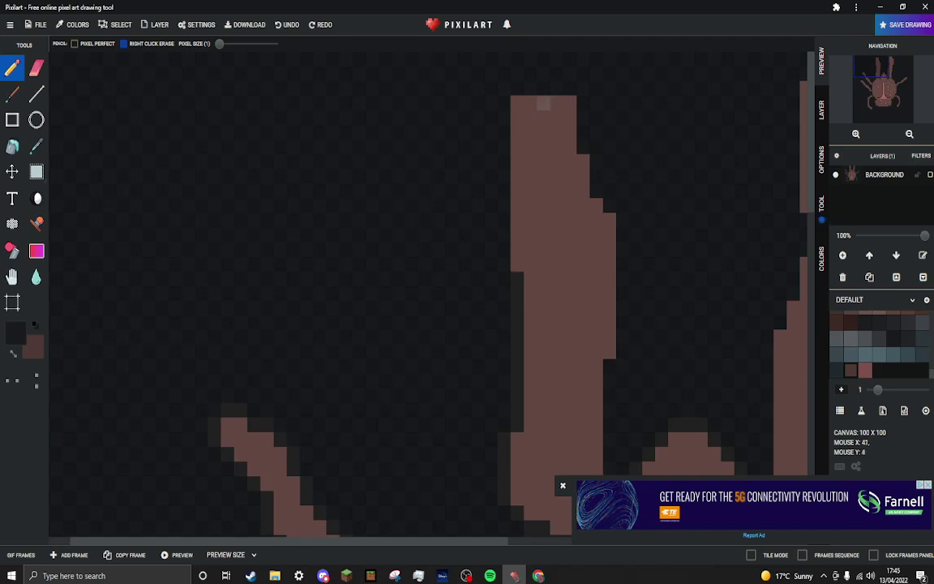
{"action": "mouse_move", "coordinate": [543, 103]}
{"action": "left_mouse_down"}
{"action": "mouse_move", "coordinate": [543, 235]}
{"action": "mouse_move", "coordinate": [556, 235]}
{"action": "mouse_move", "coordinate": [556, 117]}
{"action": "left_mouse_up"}
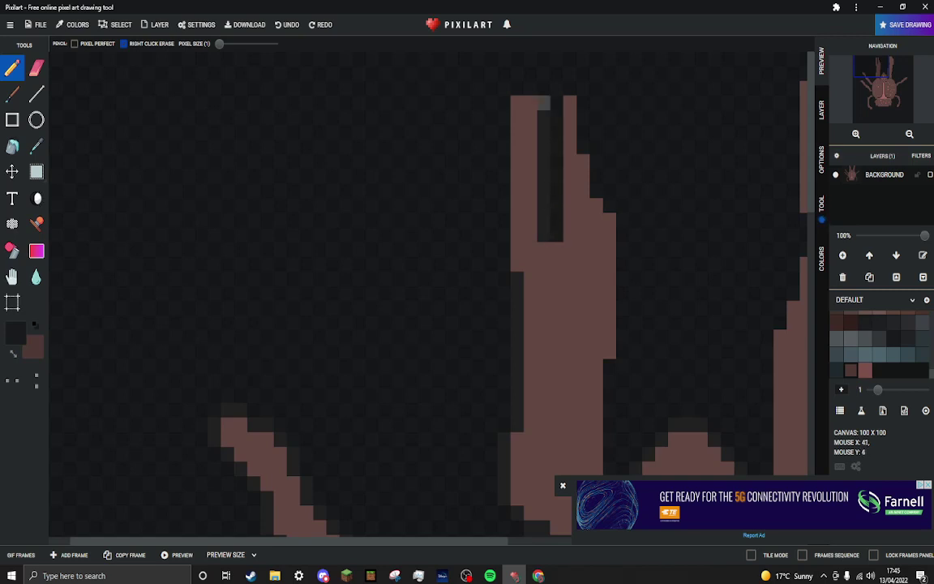
{"action": "left_click_drag", "start_coordinate": [543, 103], "coordinate": [544, 234]}
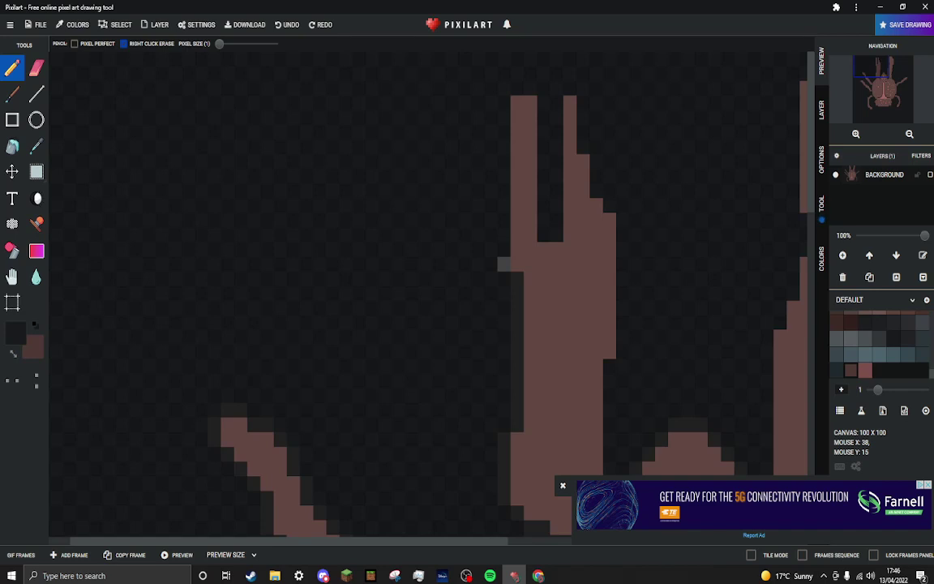
- Outline the left claw's pincer tips, the sides of its notch and the arm's outer and inner edges with near-black pixels
{"action": "left_click_drag", "start_coordinate": [503, 244], "coordinate": [503, 205]}
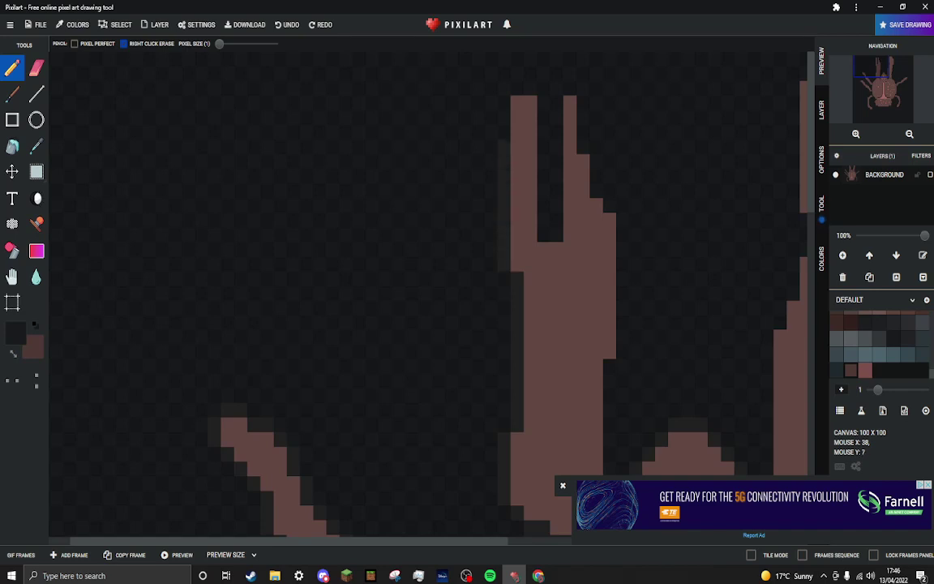
{"action": "mouse_move", "coordinate": [504, 116]}
{"action": "left_mouse_down"}
{"action": "mouse_move", "coordinate": [518, 87]}
{"action": "mouse_move", "coordinate": [543, 88]}
{"action": "left_mouse_up"}
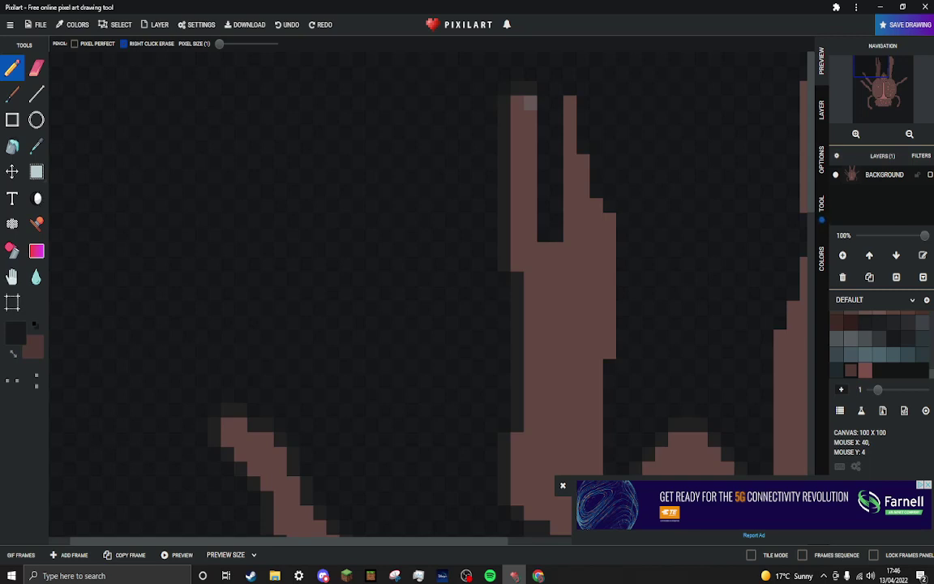
{"action": "left_click_drag", "start_coordinate": [530, 103], "coordinate": [530, 219]}
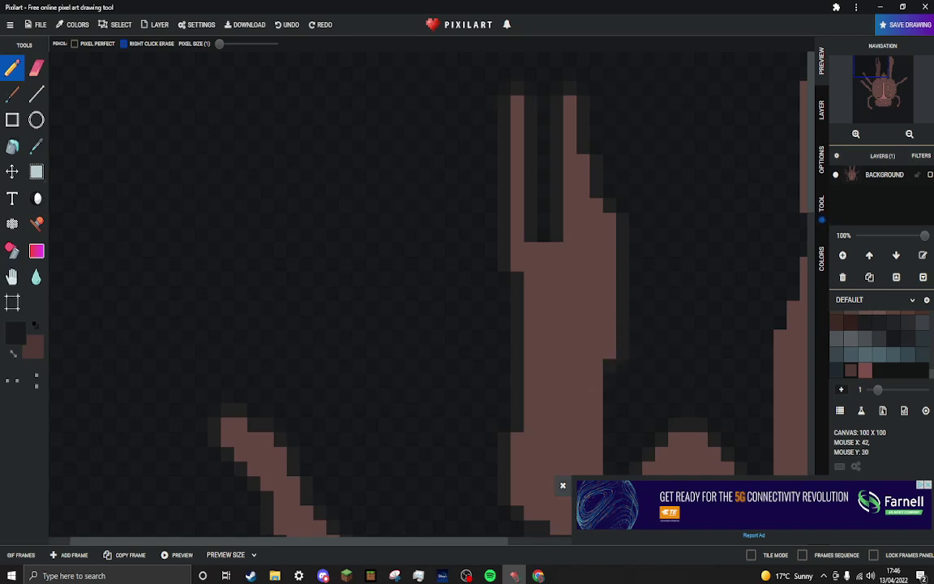
- Outline the lower inner edge of the right claw arm in near-black and cut a notch about nine pixels deep into its tip
{"action": "left_click", "coordinate": [562, 485]}
{"action": "scroll", "coordinate": [766, 264], "scroll_direction": "down", "scroll_amount": 3}
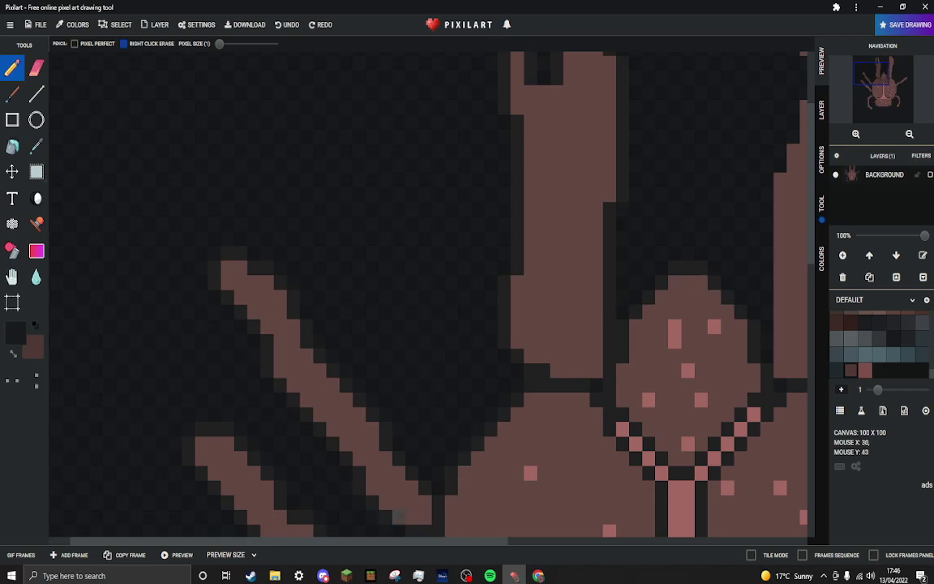
{"action": "left_click_drag", "start_coordinate": [397, 541], "coordinate": [400, 541]}
{"action": "scroll", "coordinate": [397, 501], "scroll_direction": "right", "scroll_amount": 5}
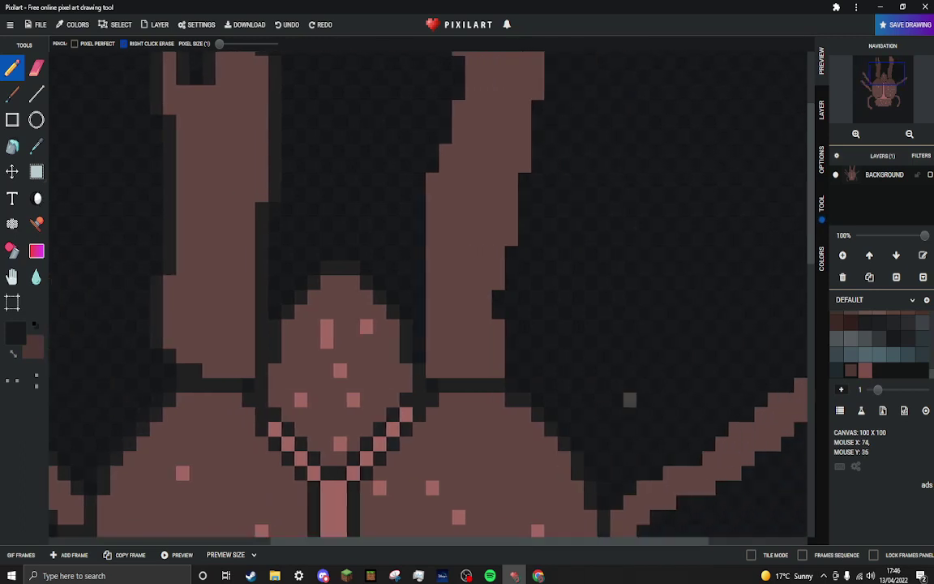
{"action": "scroll", "coordinate": [774, 243], "scroll_direction": "up", "scroll_amount": 3}
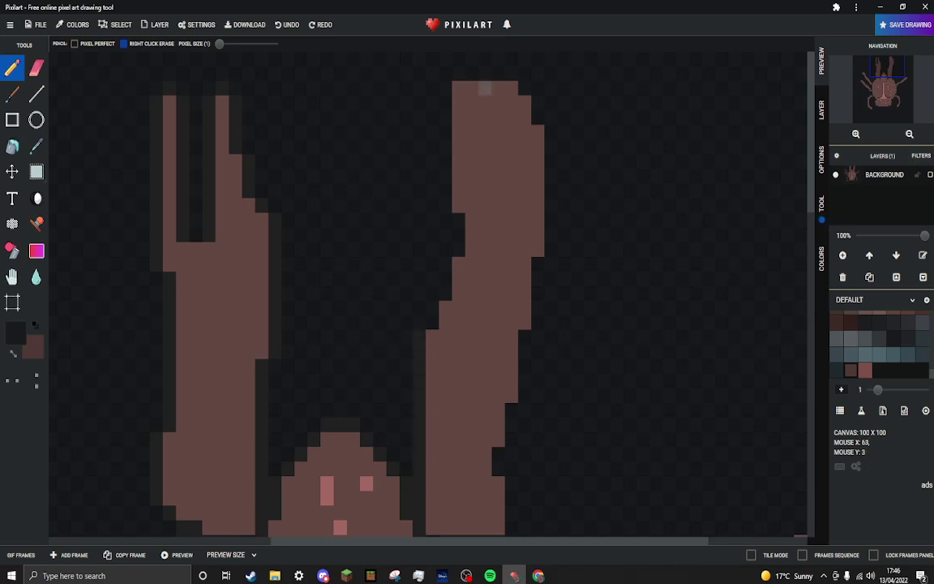
{"action": "mouse_move", "coordinate": [484, 87]}
{"action": "left_mouse_down"}
{"action": "mouse_move", "coordinate": [485, 190]}
{"action": "mouse_move", "coordinate": [472, 204]}
{"action": "mouse_move", "coordinate": [471, 130]}
{"action": "left_mouse_up"}
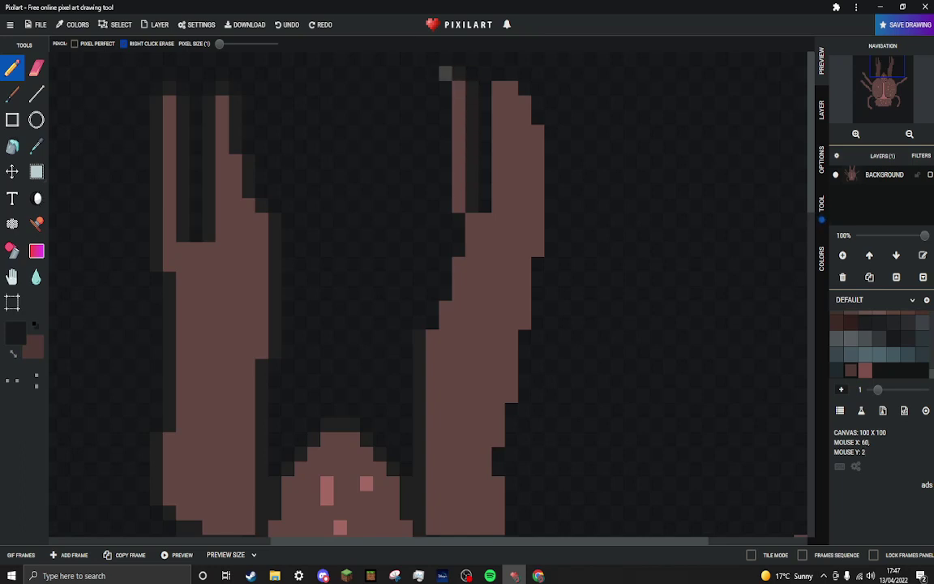
- Outline the right claw's inner pincer and the stepped inner edge of its arm below with near-black pixels
{"action": "left_click", "coordinate": [445, 73]}
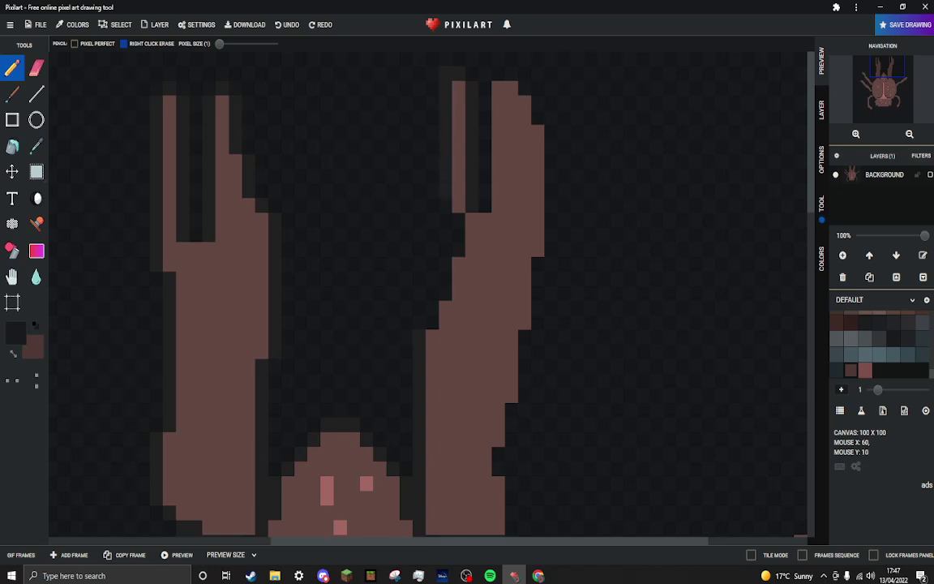
{"action": "left_click", "coordinate": [458, 221]}
{"action": "left_click", "coordinate": [458, 235]}
{"action": "left_click", "coordinate": [458, 250]}
{"action": "left_click", "coordinate": [445, 263]}
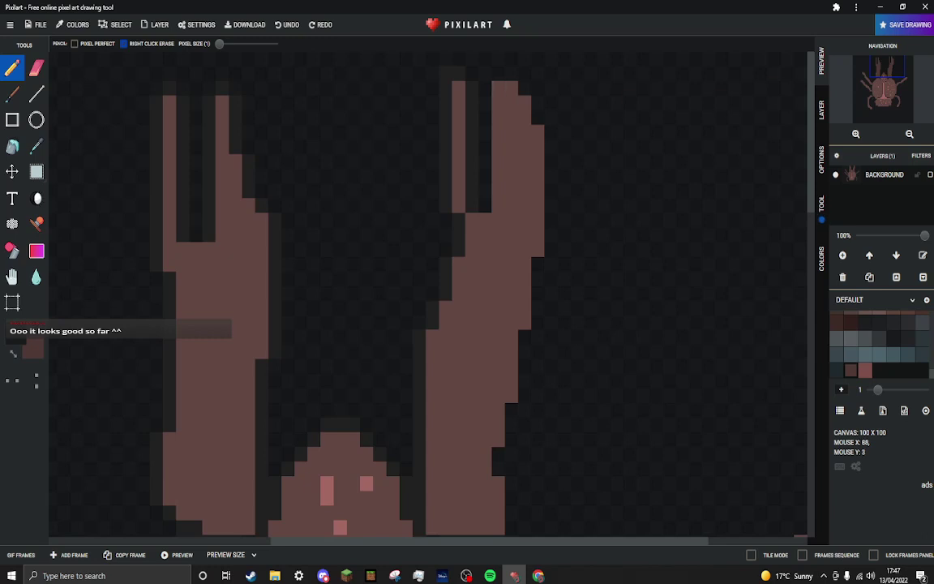
- Outline the right claw's outer pincer in near-black along its notch side, tip and outer edge, continuing partway down the arm
{"action": "scroll", "coordinate": [630, 242], "scroll_direction": "down", "scroll_amount": 3}
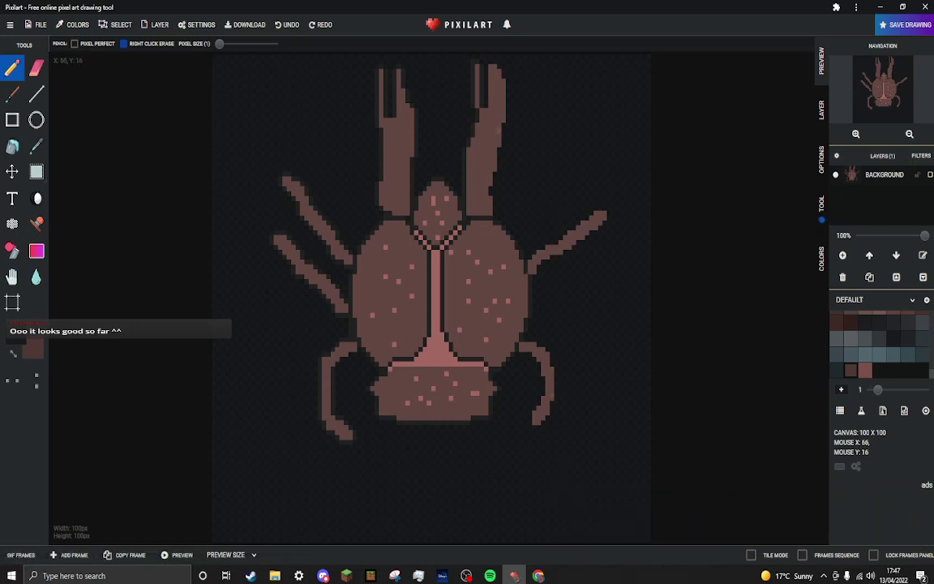
{"action": "scroll", "coordinate": [544, 59], "scroll_direction": "up", "scroll_amount": 5}
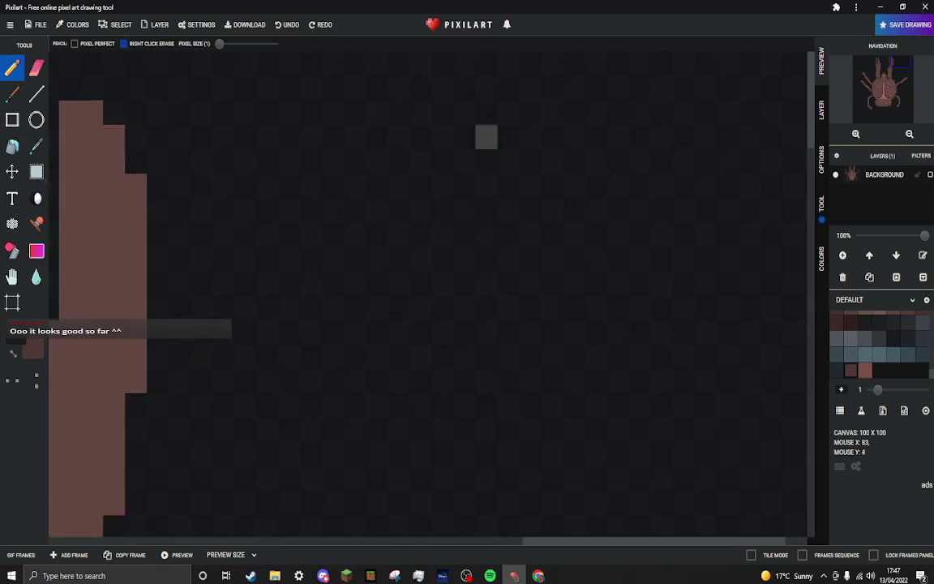
{"action": "left_click_drag", "start_coordinate": [765, 541], "coordinate": [632, 541]}
{"action": "mouse_move", "coordinate": [454, 308]}
{"action": "left_mouse_down"}
{"action": "mouse_move", "coordinate": [454, 112]}
{"action": "mouse_move", "coordinate": [476, 89]}
{"action": "left_mouse_up"}
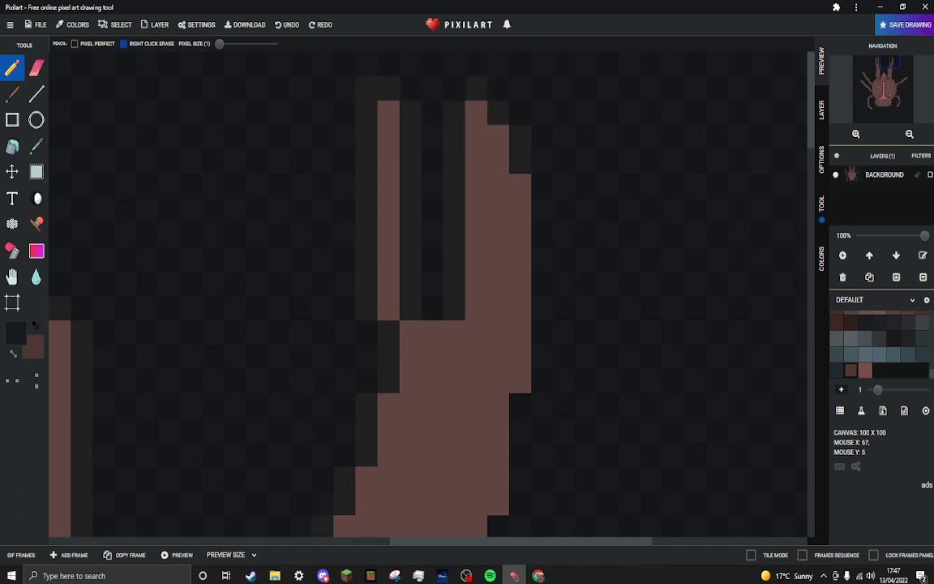
{"action": "left_click_drag", "start_coordinate": [541, 185], "coordinate": [541, 332]}
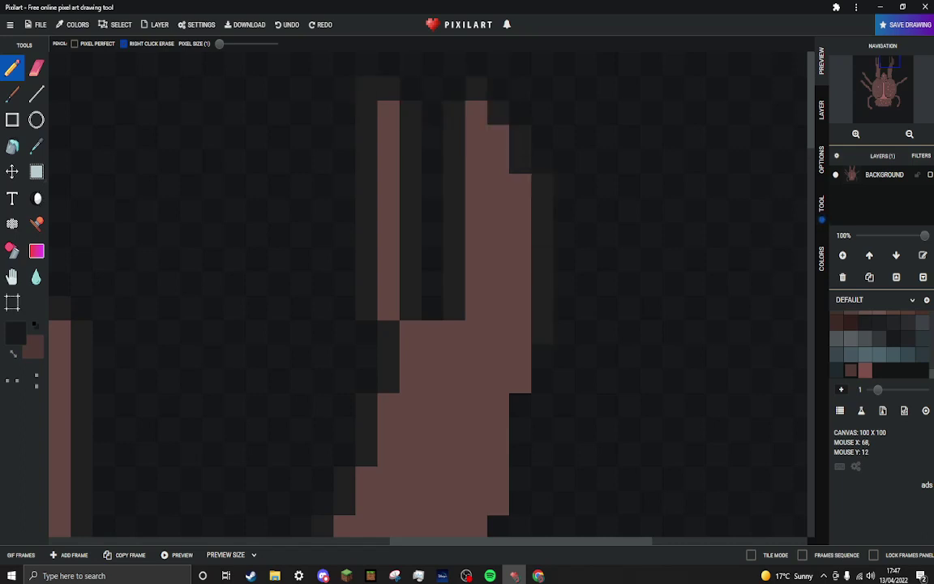
{"action": "mouse_move", "coordinate": [542, 381]}
{"action": "left_mouse_down"}
{"action": "mouse_move", "coordinate": [520, 406]}
{"action": "mouse_move", "coordinate": [520, 468]}
{"action": "left_mouse_up"}
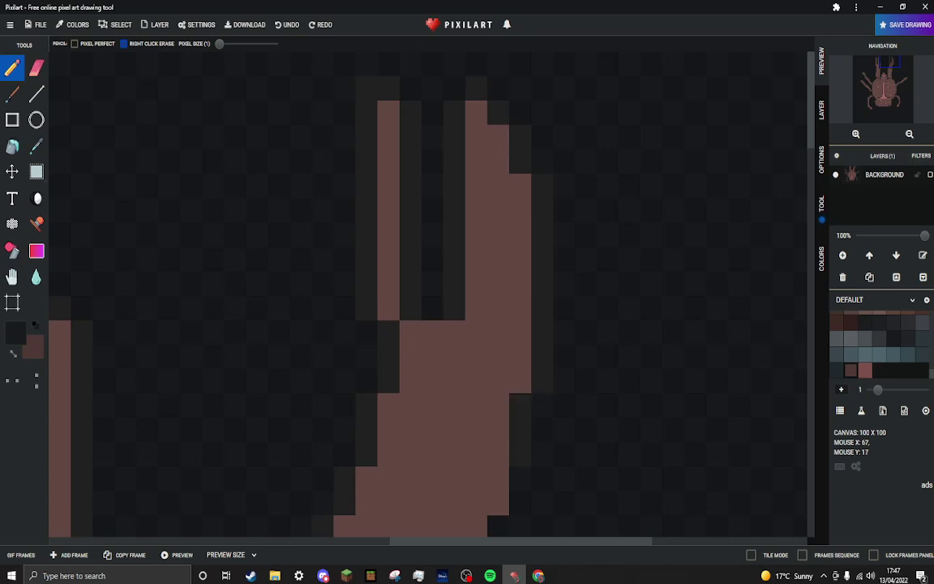
- Outline the stepped outer edge of the right claw arm down to the shell with near-black pixels
{"action": "scroll", "coordinate": [726, 146], "scroll_direction": "down", "scroll_amount": 4}
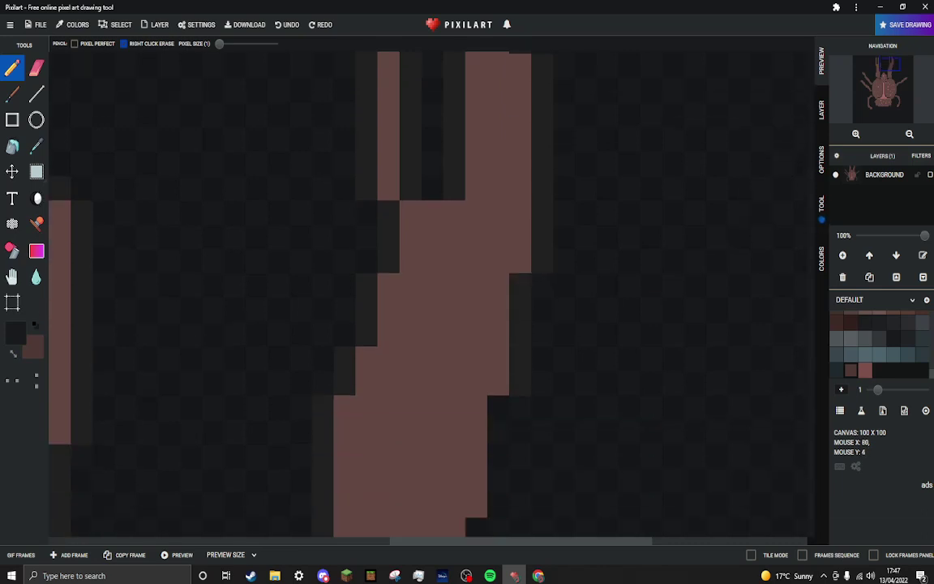
{"action": "scroll", "coordinate": [730, 150], "scroll_direction": "down", "scroll_amount": 2}
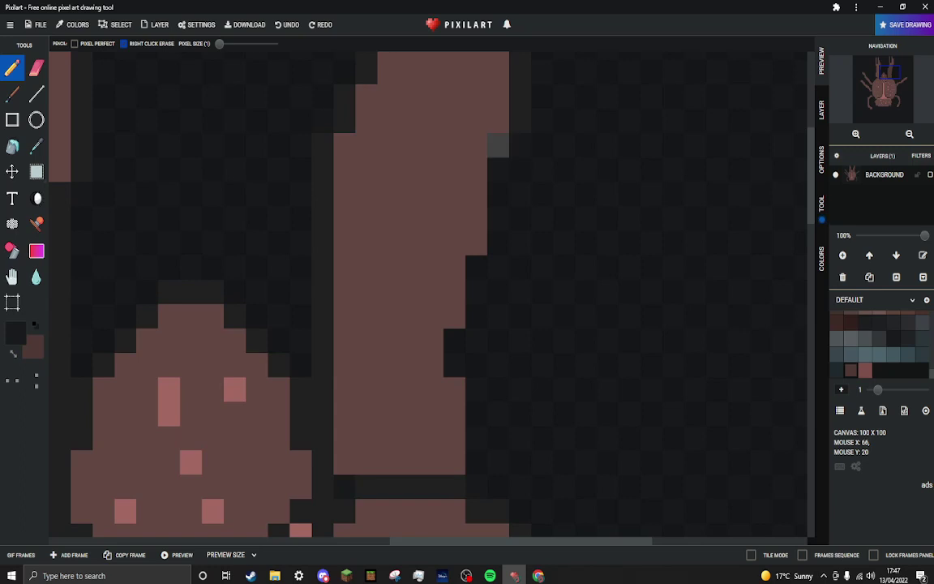
{"action": "mouse_move", "coordinate": [498, 194]}
{"action": "left_mouse_down"}
{"action": "mouse_move", "coordinate": [498, 242]}
{"action": "mouse_move", "coordinate": [476, 267]}
{"action": "mouse_move", "coordinate": [476, 316]}
{"action": "left_mouse_up"}
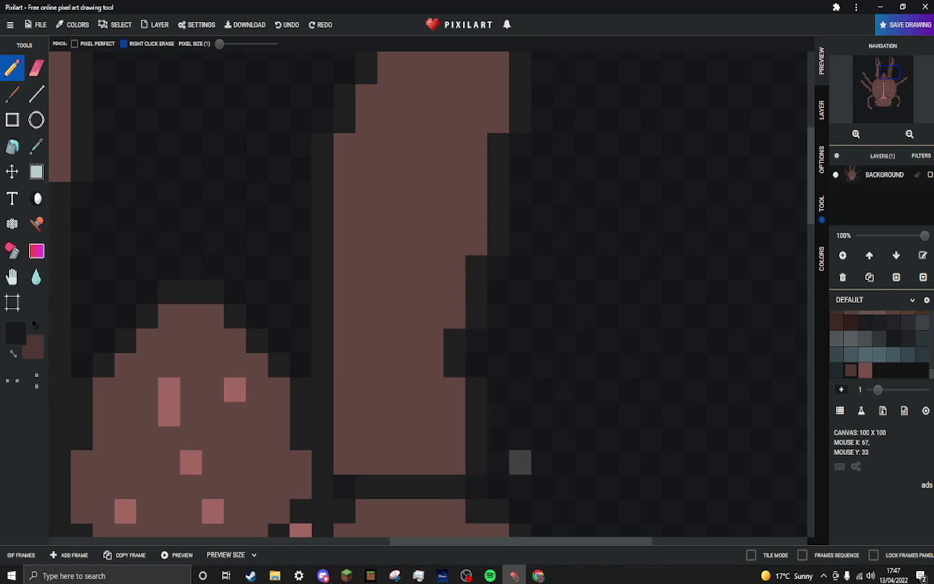
- Outline the upper edge and tip of the crab's upper right leg with near-black pixels
{"action": "scroll", "coordinate": [720, 240], "scroll_direction": "down", "scroll_amount": 5}
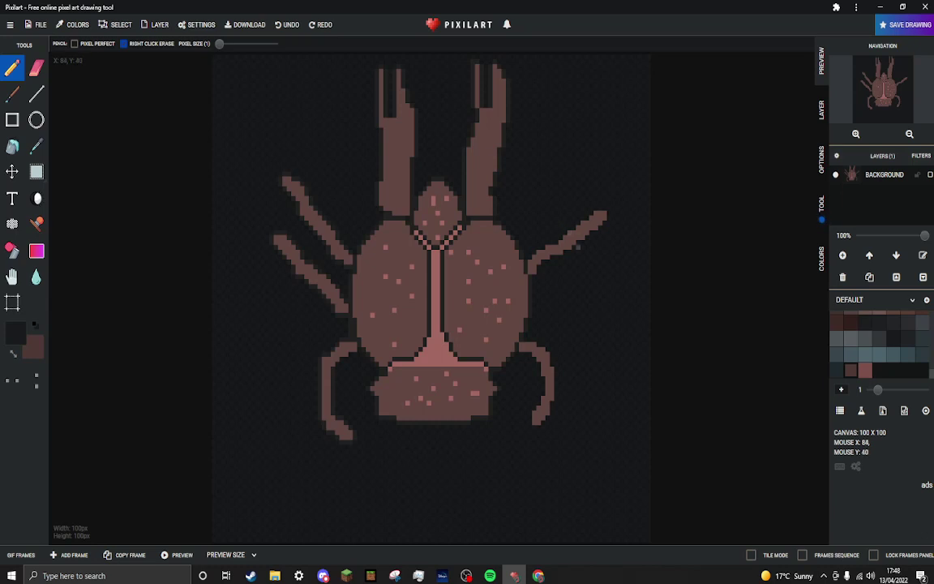
{"action": "scroll", "coordinate": [595, 266], "scroll_direction": "up", "scroll_amount": 4}
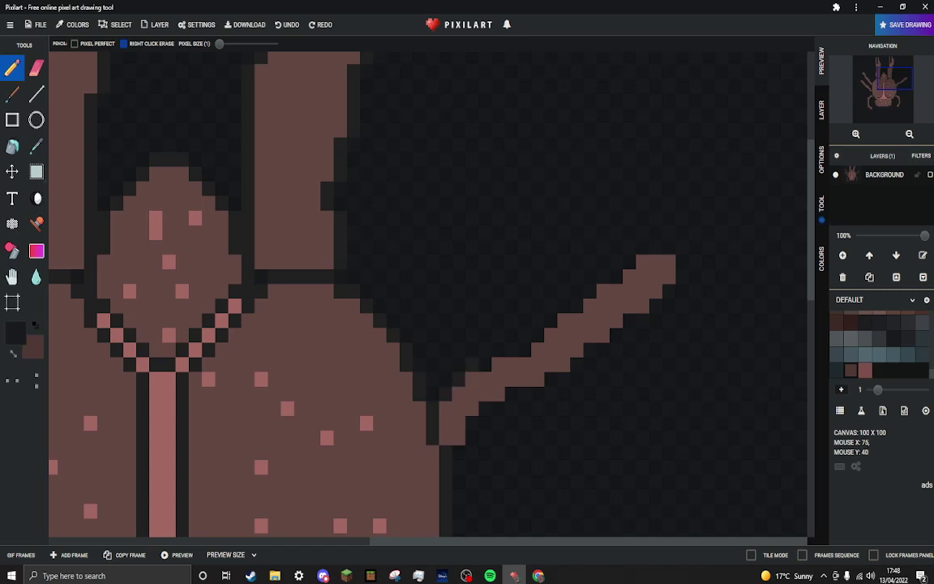
{"action": "mouse_move", "coordinate": [498, 350]}
{"action": "left_mouse_down"}
{"action": "mouse_move", "coordinate": [552, 335]}
{"action": "mouse_move", "coordinate": [545, 329]}
{"action": "mouse_move", "coordinate": [577, 305]}
{"action": "left_mouse_up"}
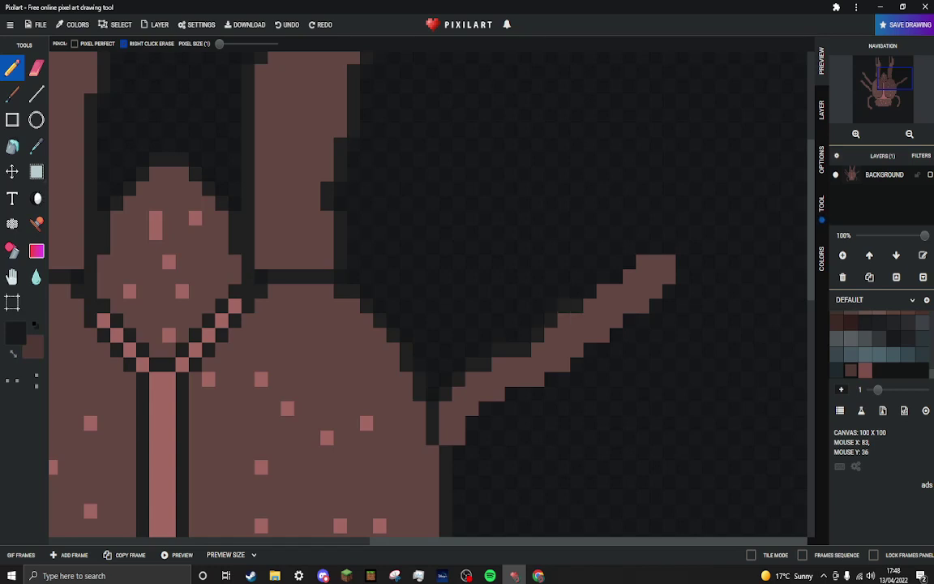
{"action": "left_click", "coordinate": [590, 291]}
{"action": "left_click", "coordinate": [603, 277]}
{"action": "left_click", "coordinate": [617, 277]}
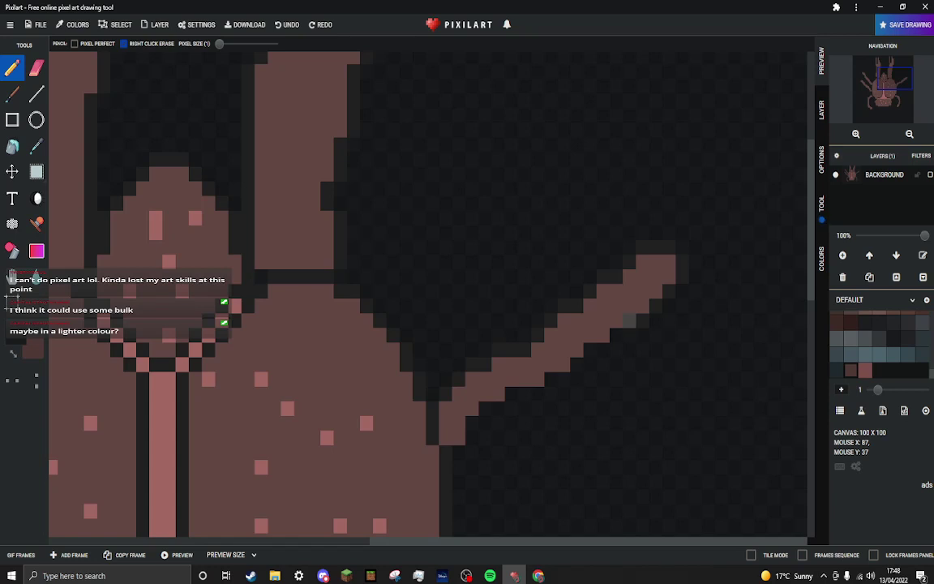
{"action": "scroll", "coordinate": [472, 321], "scroll_direction": "down", "scroll_amount": 3}
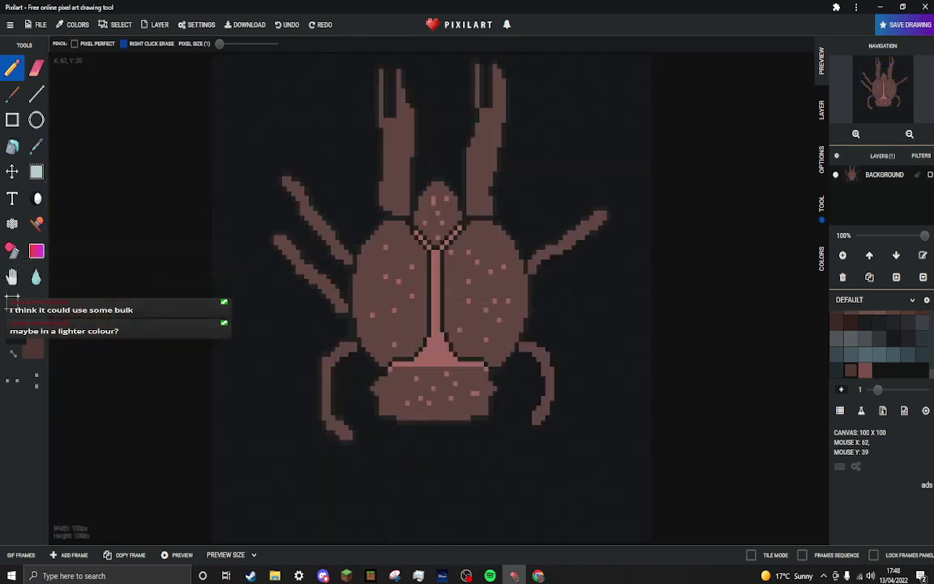
{"action": "left_click", "coordinate": [537, 575]}
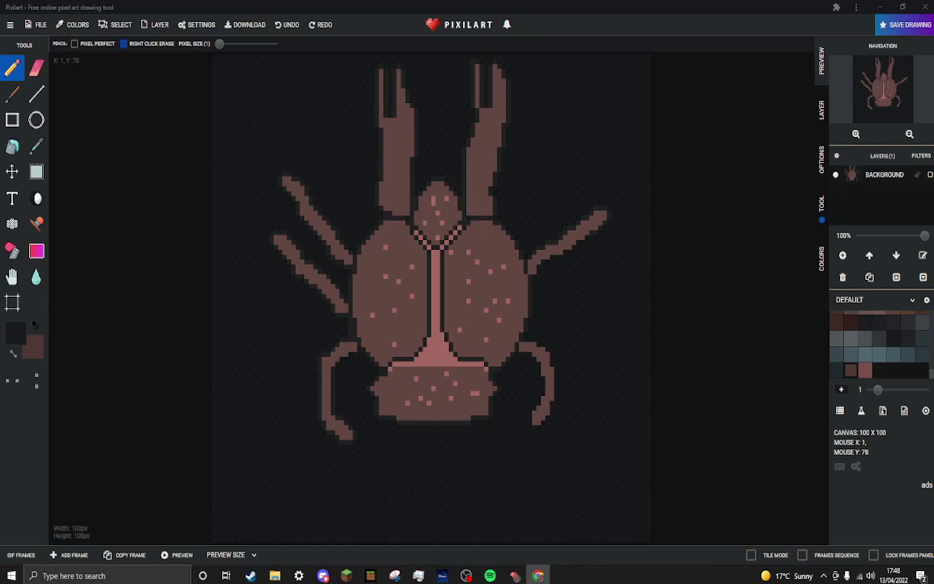
{"action": "left_click", "coordinate": [466, 576]}
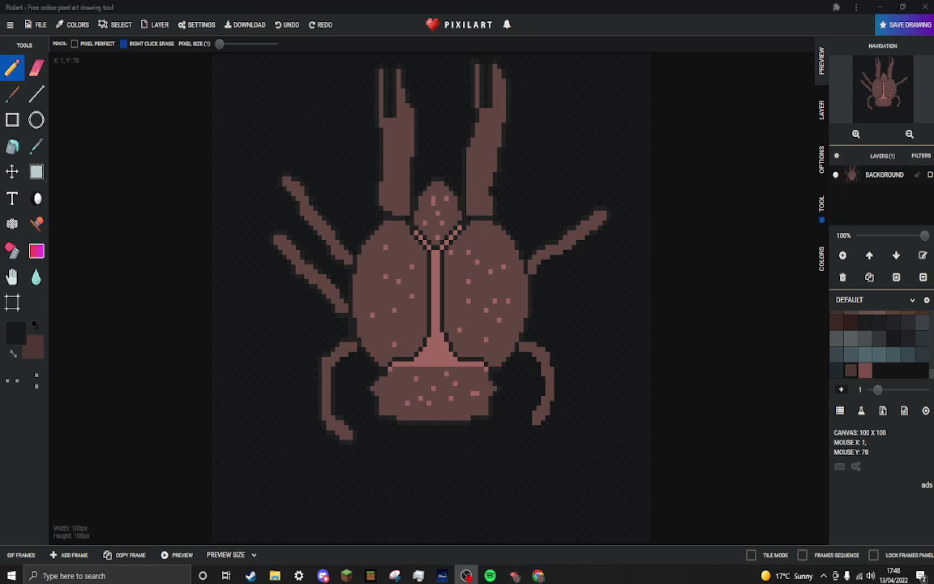
- Outline the lower edge of the upper right leg back to the shell with near-black pixels
{"action": "scroll", "coordinate": [496, 301], "scroll_direction": "up", "scroll_amount": 2}
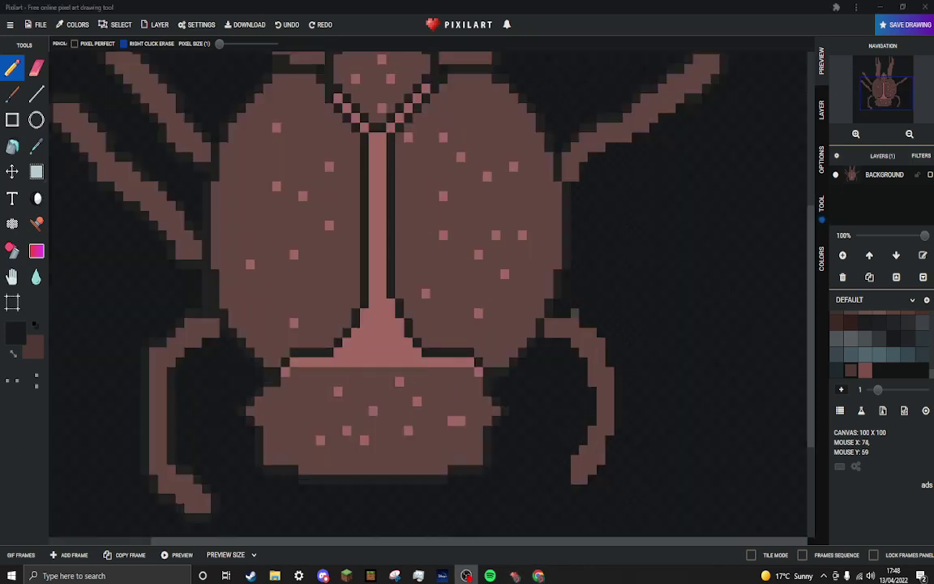
{"action": "left_click_drag", "start_coordinate": [680, 108], "coordinate": [654, 126]}
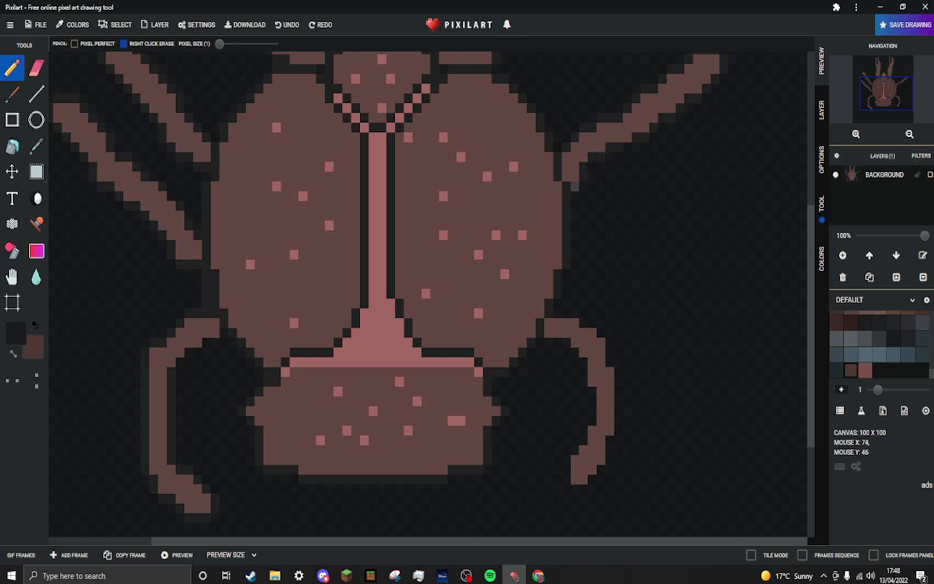
- Outline the outer edge, tip and inner edge of the curved lower right leg with near-black pixels
{"action": "scroll", "coordinate": [636, 263], "scroll_direction": "up", "scroll_amount": 2}
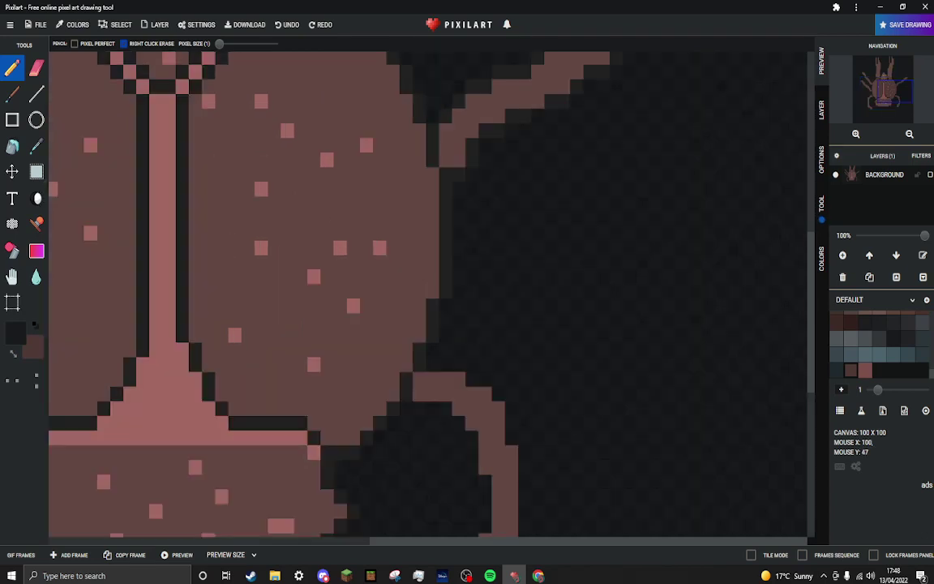
{"action": "scroll", "coordinate": [739, 197], "scroll_direction": "down", "scroll_amount": 5}
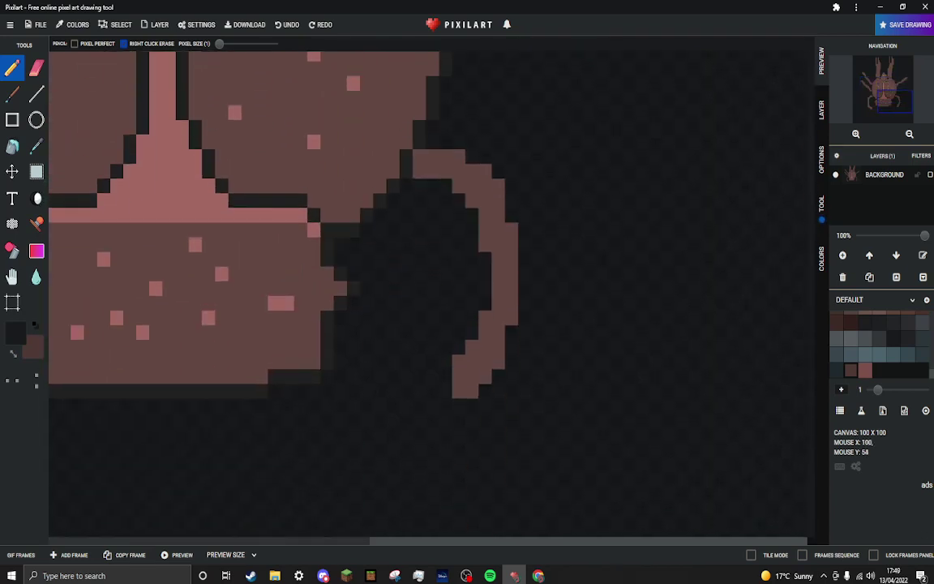
{"action": "left_click_drag", "start_coordinate": [431, 142], "coordinate": [470, 142]}
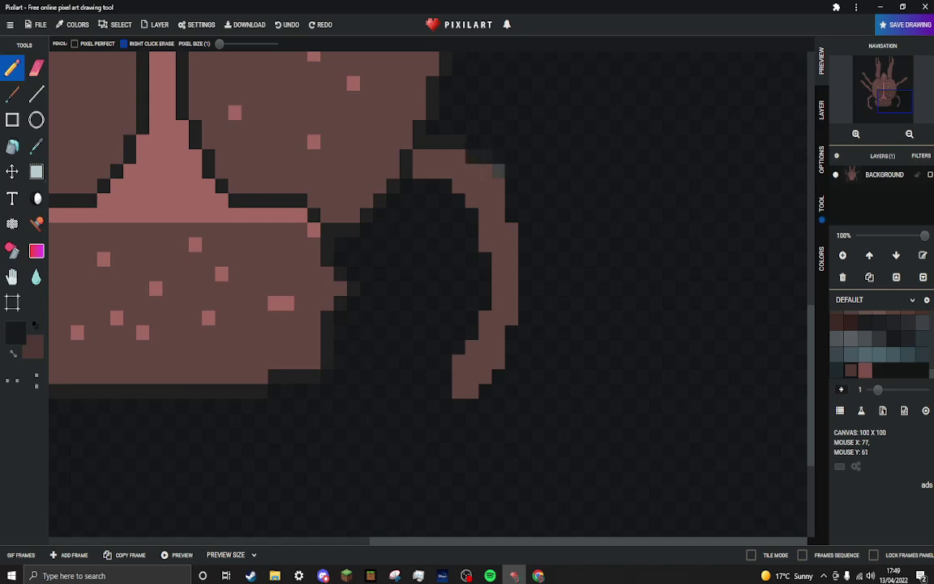
{"action": "mouse_move", "coordinate": [511, 185]}
{"action": "left_mouse_down"}
{"action": "mouse_move", "coordinate": [512, 215]}
{"action": "mouse_move", "coordinate": [524, 215]}
{"action": "mouse_move", "coordinate": [525, 317]}
{"action": "mouse_move", "coordinate": [511, 362]}
{"action": "left_mouse_up"}
{"action": "left_click", "coordinate": [498, 375]}
{"action": "left_click", "coordinate": [485, 390]}
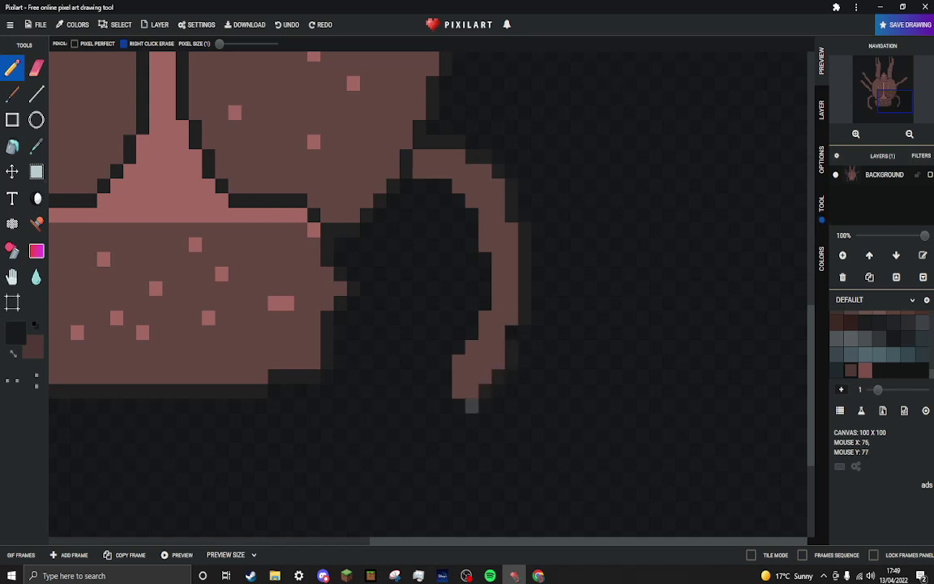
{"action": "mouse_move", "coordinate": [472, 404]}
{"action": "left_mouse_down"}
{"action": "mouse_move", "coordinate": [446, 388]}
{"action": "mouse_move", "coordinate": [446, 361]}
{"action": "mouse_move", "coordinate": [484, 308]}
{"action": "mouse_move", "coordinate": [484, 269]}
{"action": "left_mouse_up"}
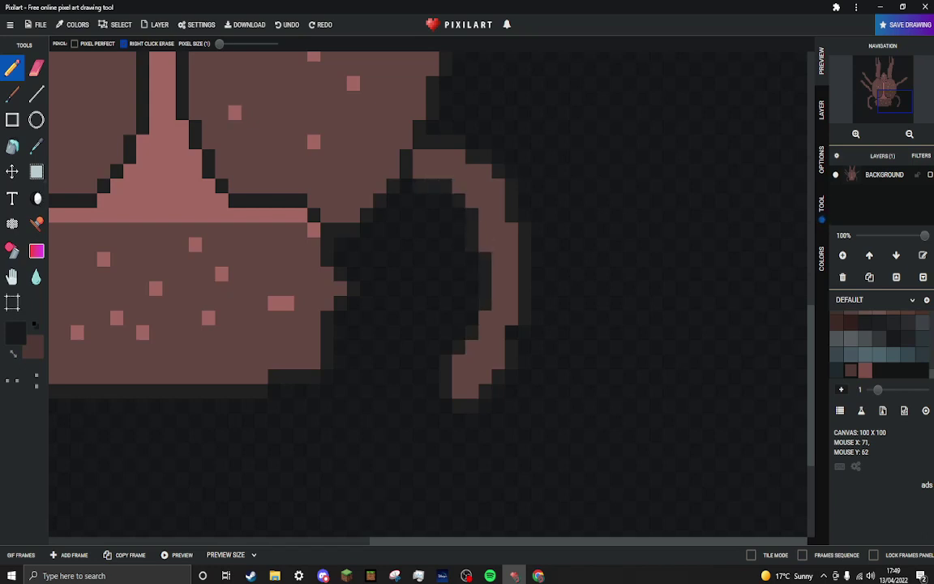
{"action": "scroll", "coordinate": [377, 180], "scroll_direction": "down", "scroll_amount": 3}
{"action": "scroll", "coordinate": [381, 187], "scroll_direction": "up", "scroll_amount": 2}
{"action": "scroll", "coordinate": [384, 191], "scroll_direction": "down", "scroll_amount": 1}
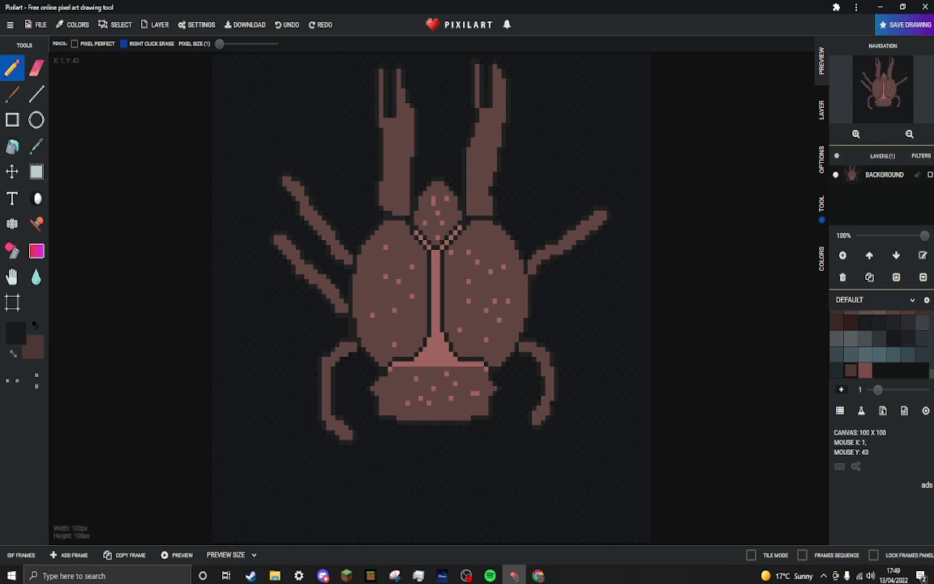
{"action": "key", "text": "alt+Tab"}
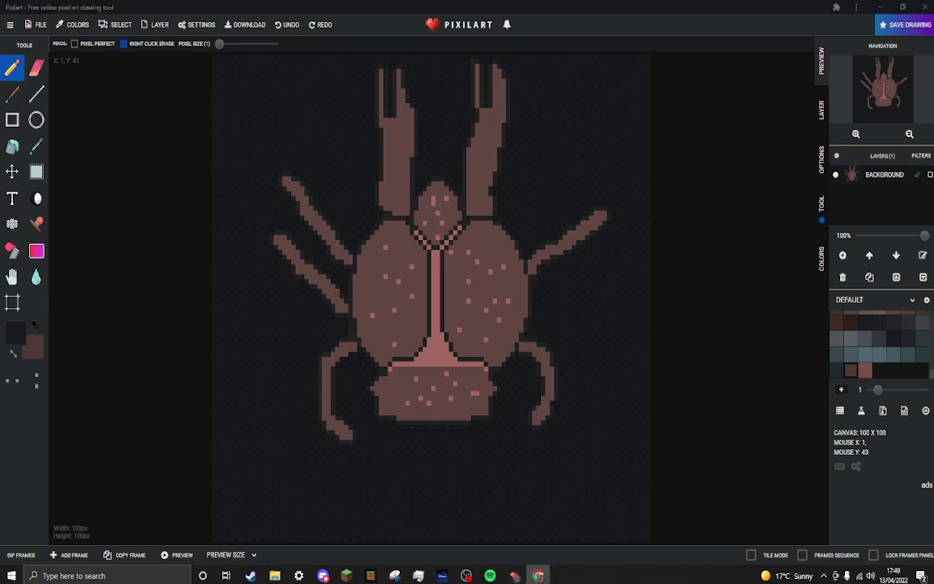
{"action": "key", "text": "alt+Tab"}
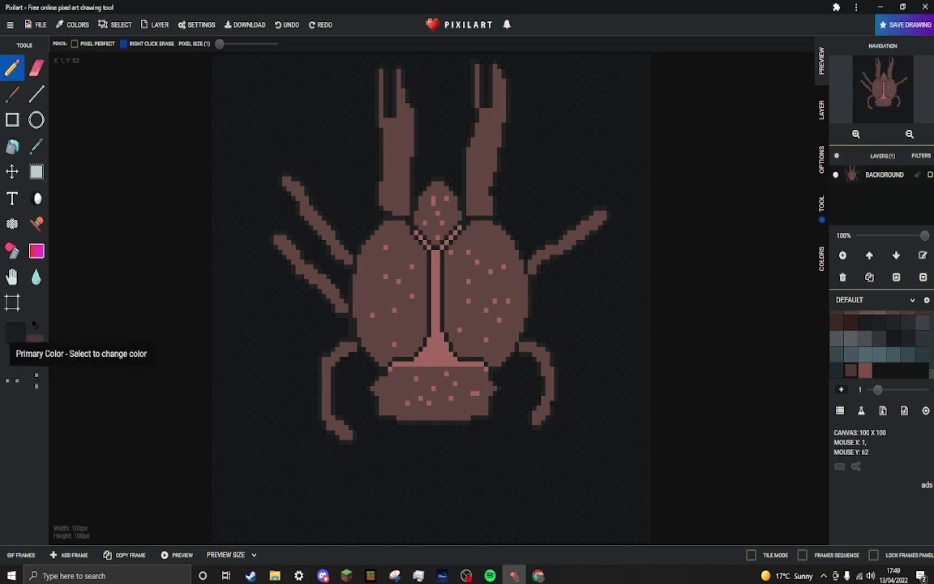
- Make the muted pink palette swatch the primary color and add extra pink speckles to the left shell half and the abdomen
{"action": "left_click", "coordinate": [15, 332]}
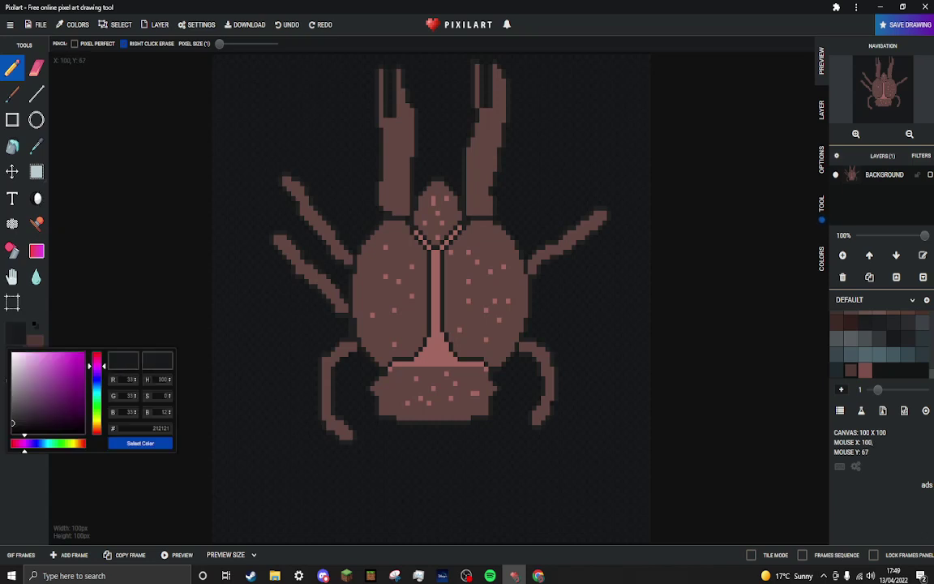
{"action": "left_click", "coordinate": [865, 369]}
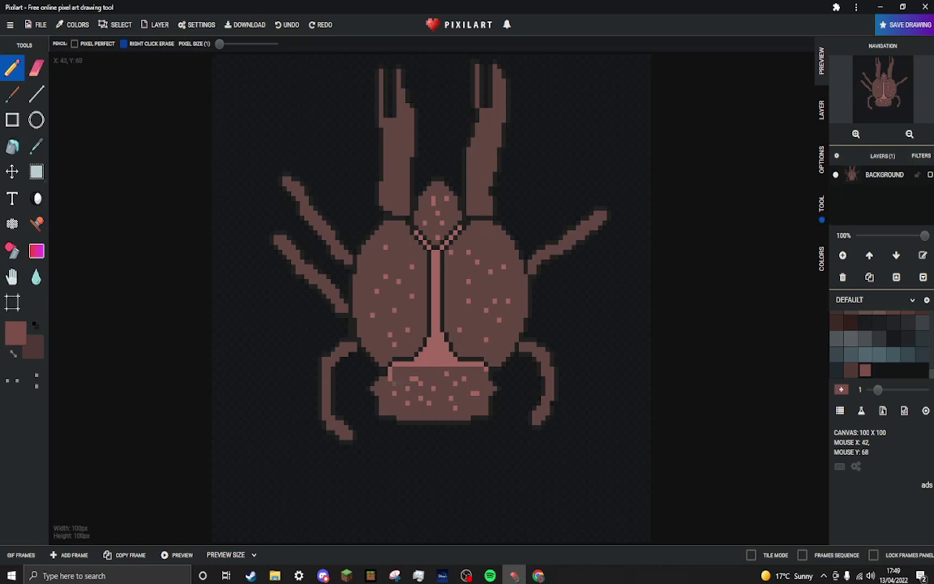
{"action": "left_click", "coordinate": [33, 347]}
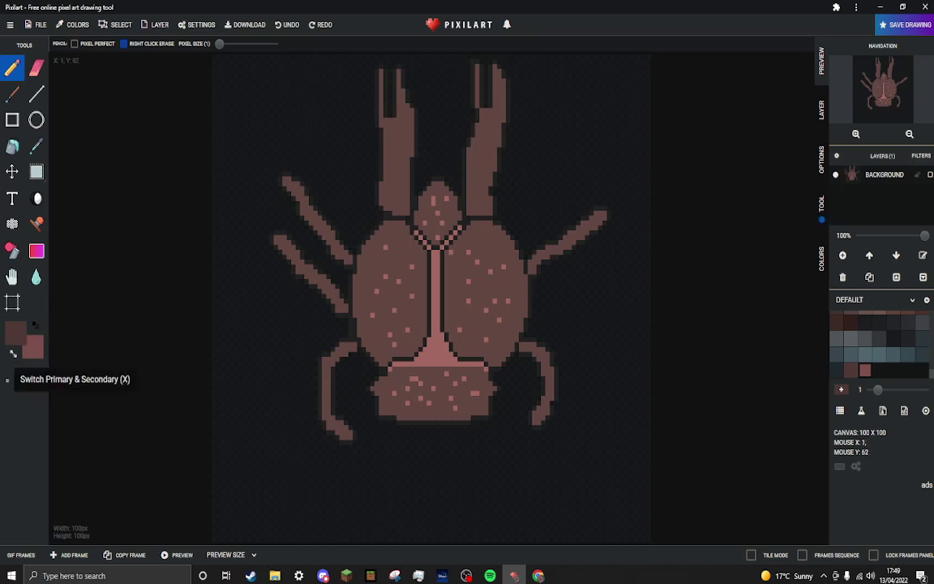
{"action": "left_click", "coordinate": [13, 354]}
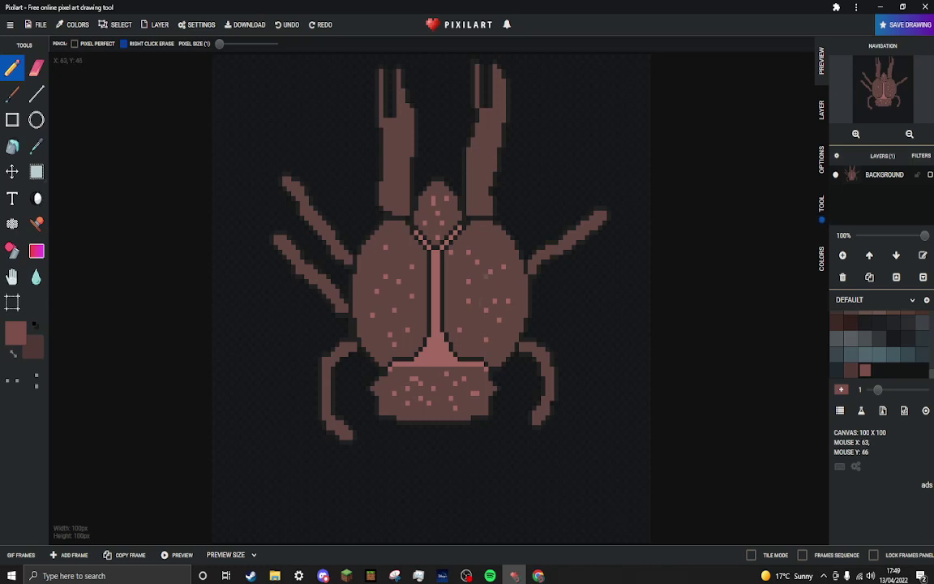
- Add pink speckles to the right shell half and along the right claw arm up to its outer pincer
{"action": "left_click", "coordinate": [483, 291]}
{"action": "left_click", "coordinate": [481, 163]}
{"action": "left_click", "coordinate": [490, 139]}
{"action": "left_click", "coordinate": [494, 114]}
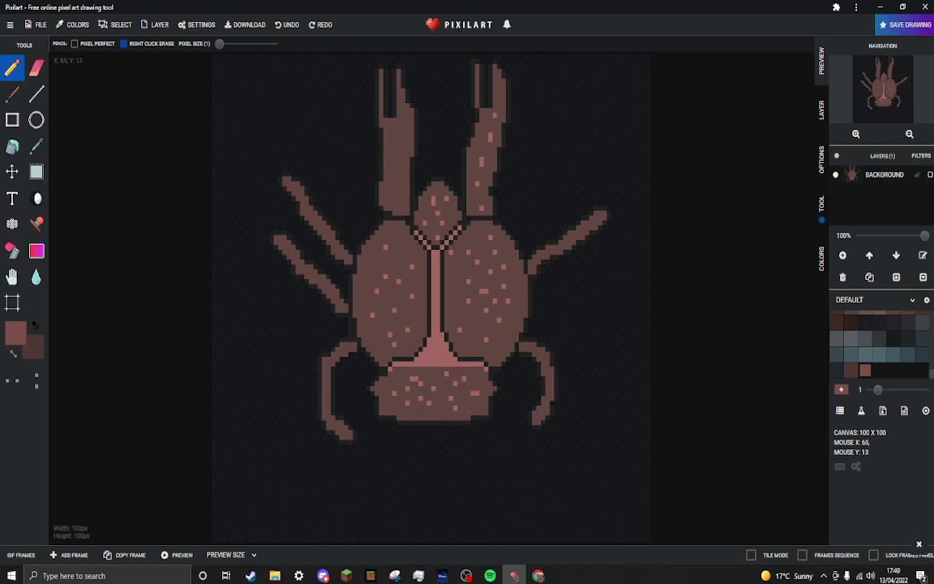
{"action": "left_click", "coordinate": [499, 95]}
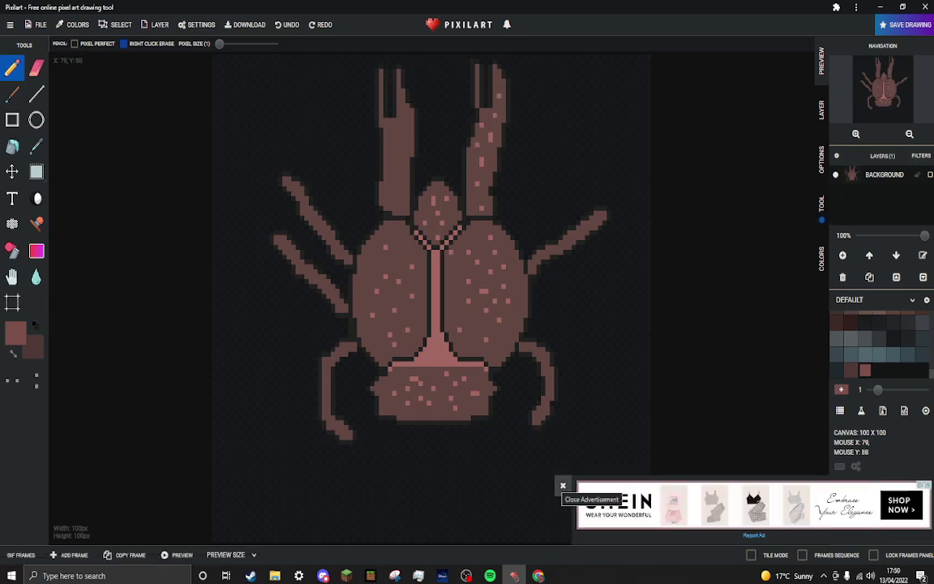
- Close the advertisement and add pink speckles to the left claw arm, the three upper legs and the curved lower right leg
{"action": "left_click", "coordinate": [563, 485]}
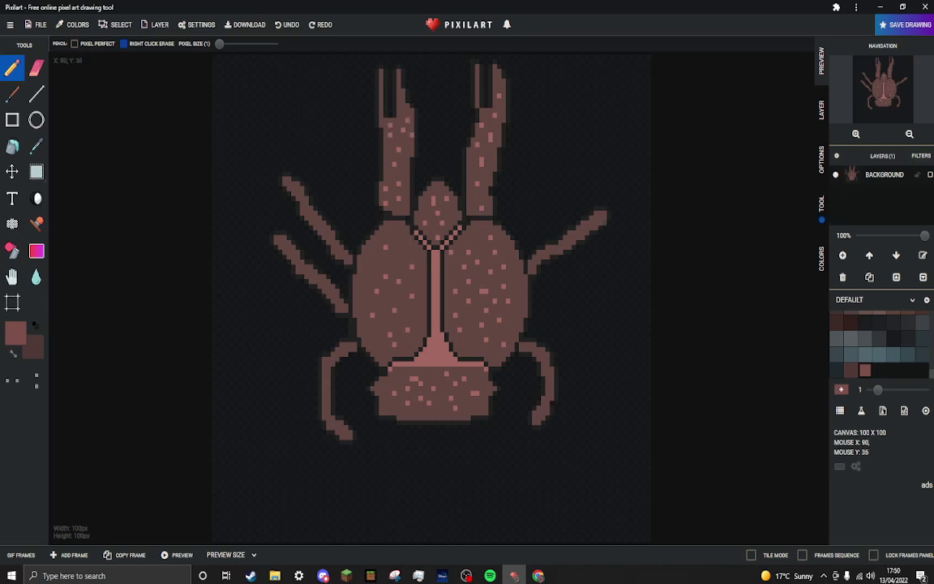
{"action": "left_click", "coordinate": [579, 232]}
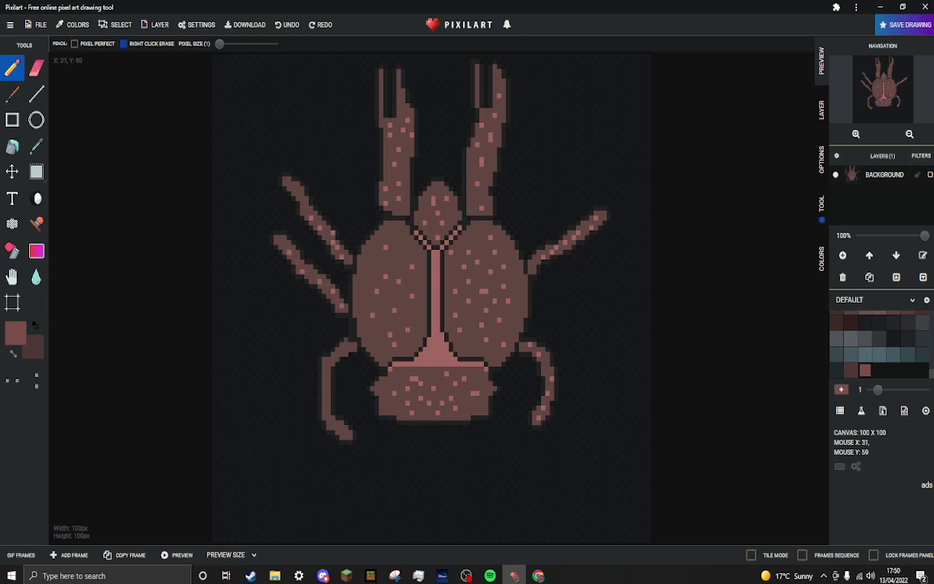
- Touch up the inner bend of the curved lower left leg's outline in near-black and add pink speckles along that leg
{"action": "scroll", "coordinate": [350, 319], "scroll_direction": "up", "scroll_amount": 2}
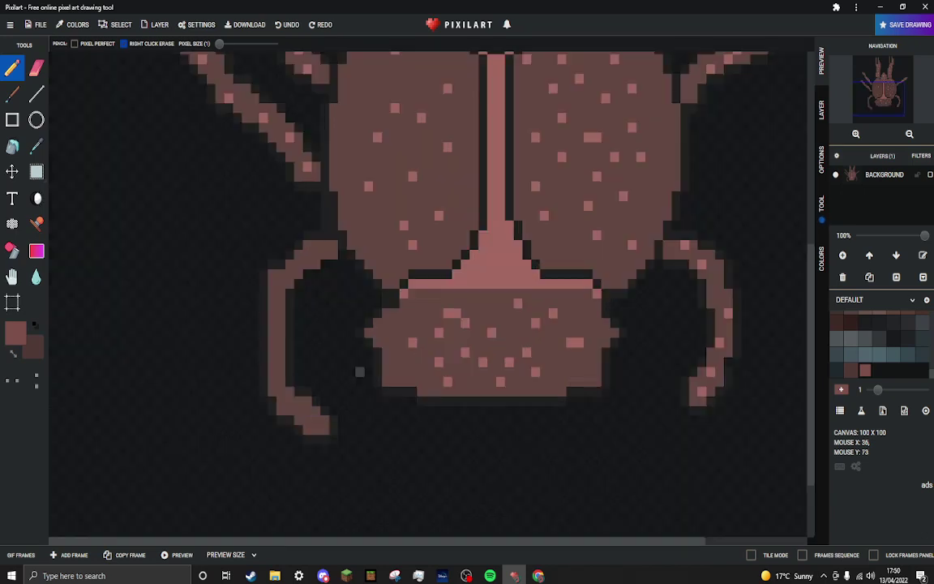
{"action": "scroll", "coordinate": [359, 371], "scroll_direction": "up", "scroll_amount": 1}
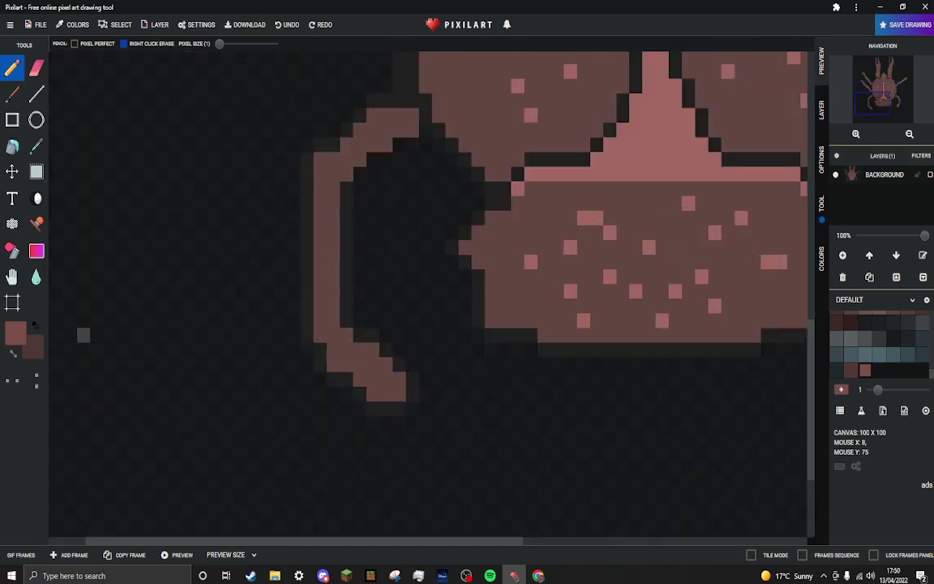
{"action": "left_click", "coordinate": [12, 353]}
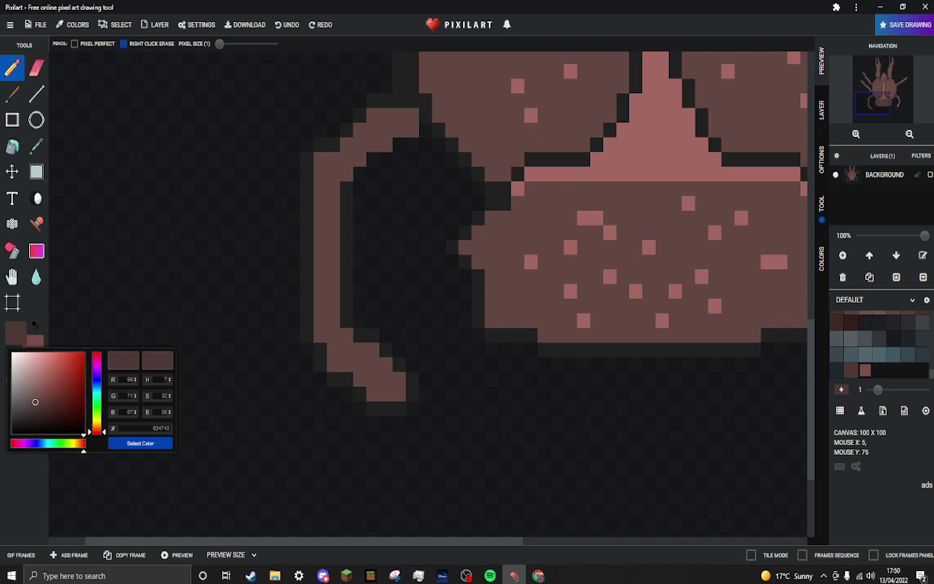
{"action": "left_click", "coordinate": [893, 338]}
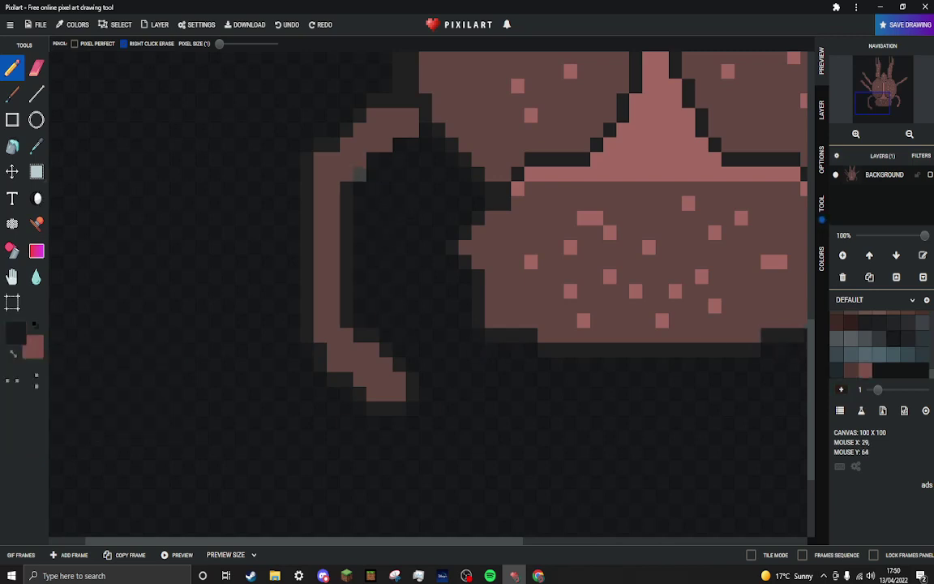
{"action": "left_click", "coordinate": [373, 158]}
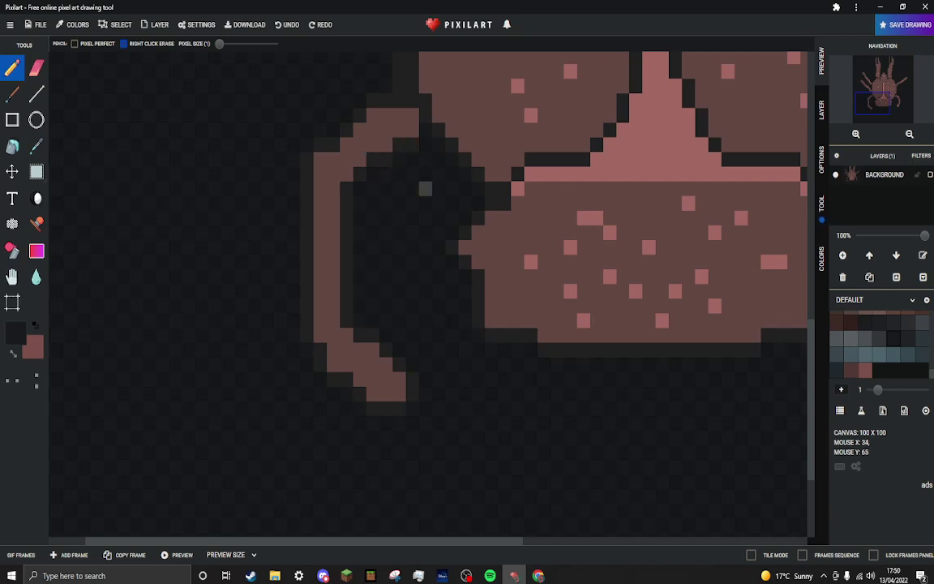
{"action": "scroll", "coordinate": [425, 188], "scroll_direction": "down", "scroll_amount": 5}
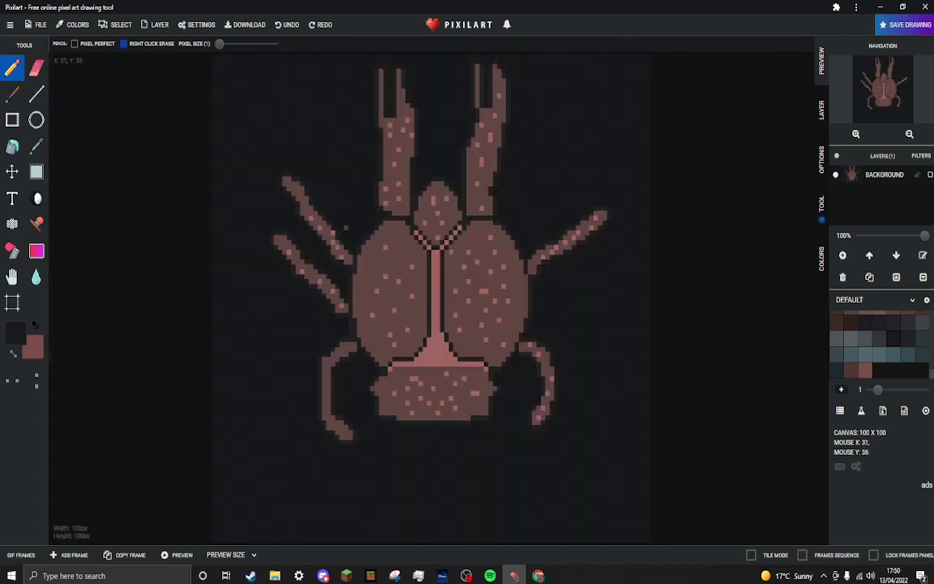
{"action": "left_click", "coordinate": [13, 353]}
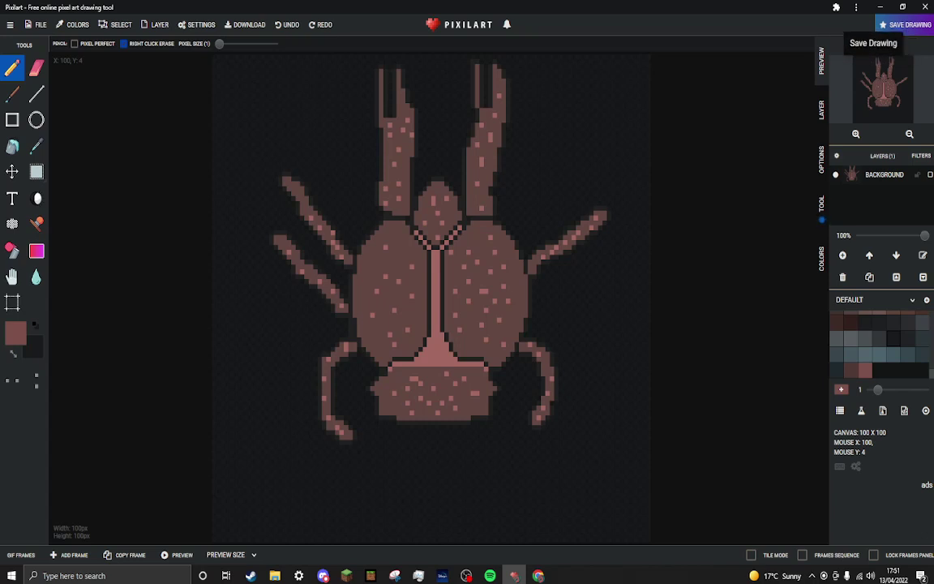
- Start saving the drawing online and title it "Coconut crab 1"
{"action": "left_click", "coordinate": [906, 24]}
{"action": "left_click", "coordinate": [476, 181]}
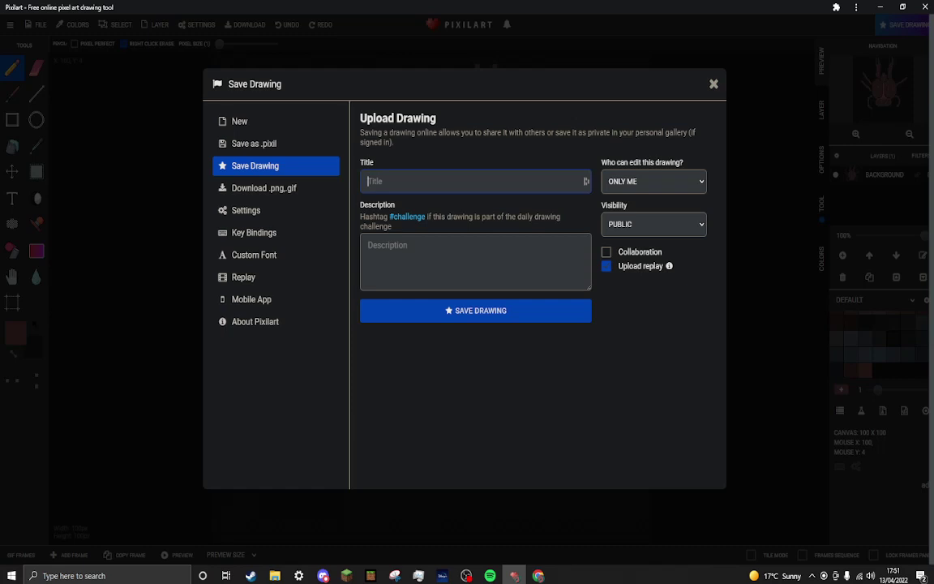
{"action": "type", "text": "Coo"}
{"action": "type", "text": "onut crab"}
{"action": "type", "text": " 1"}
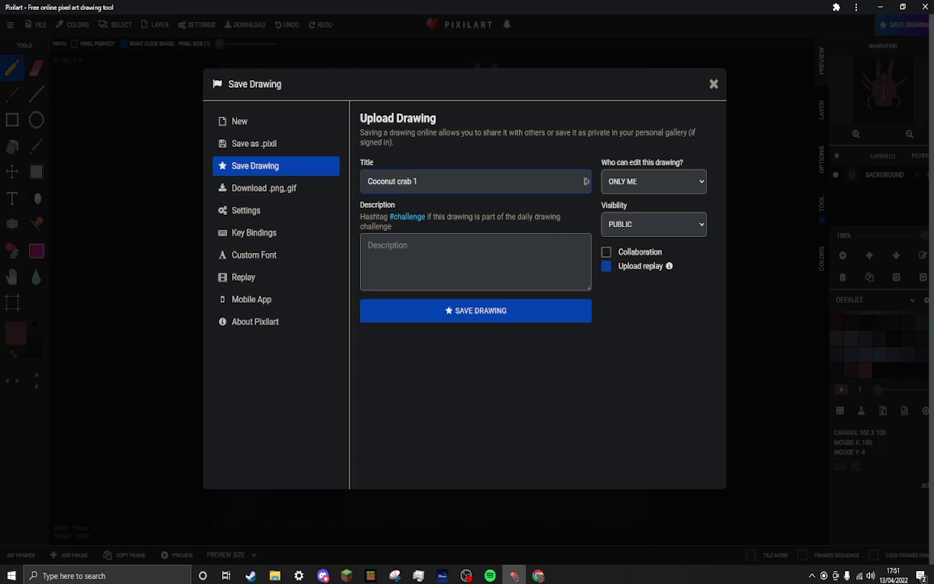
- Turn off the replay upload, enter "#challenge" as the description and save the drawing
{"action": "left_click", "coordinate": [369, 245]}
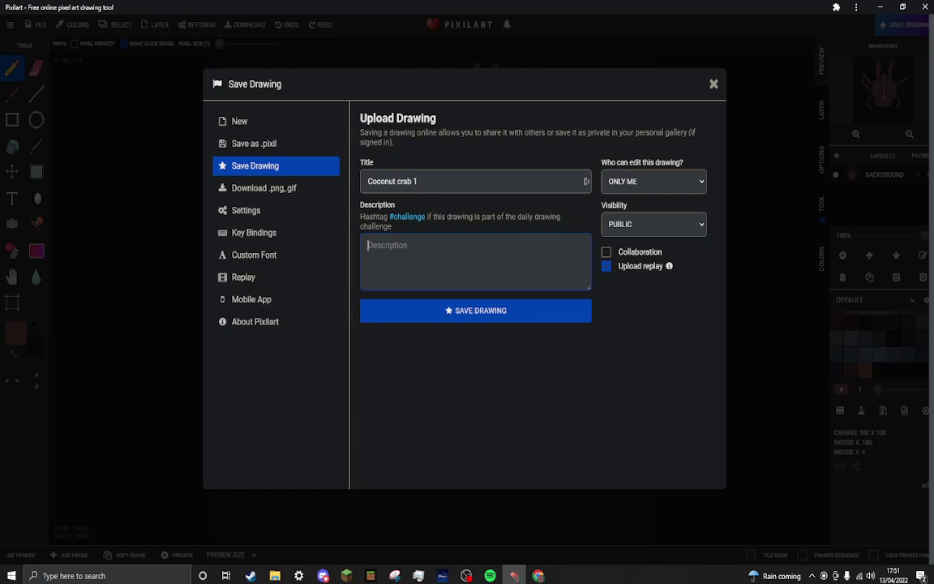
{"action": "left_click", "coordinate": [606, 265]}
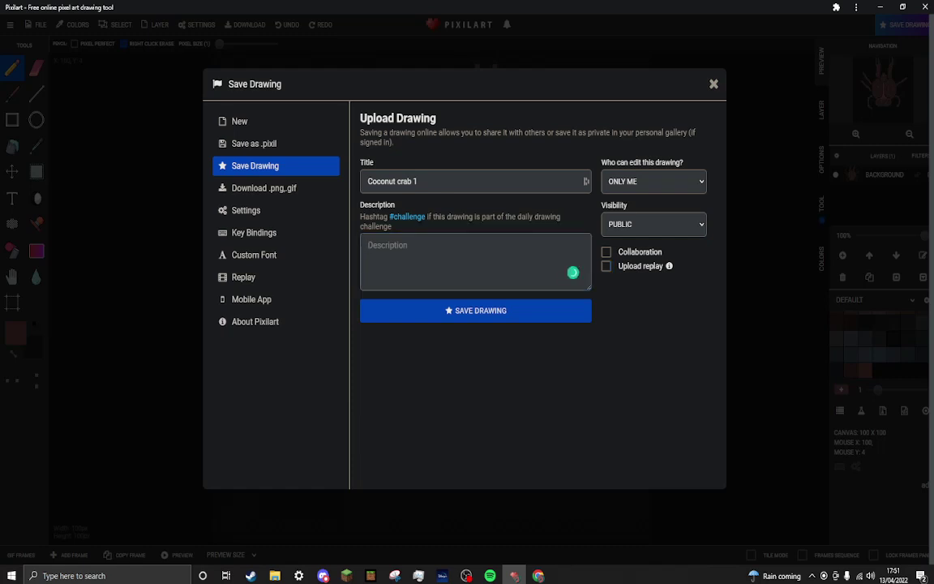
{"action": "left_click", "coordinate": [369, 245]}
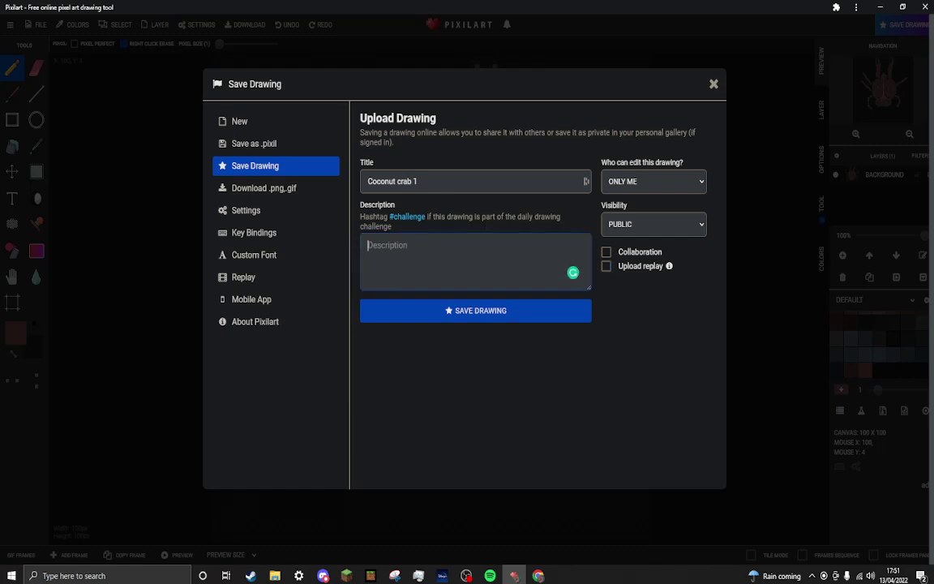
{"action": "type", "text": "#challenge"}
{"action": "left_click", "coordinate": [475, 311]}
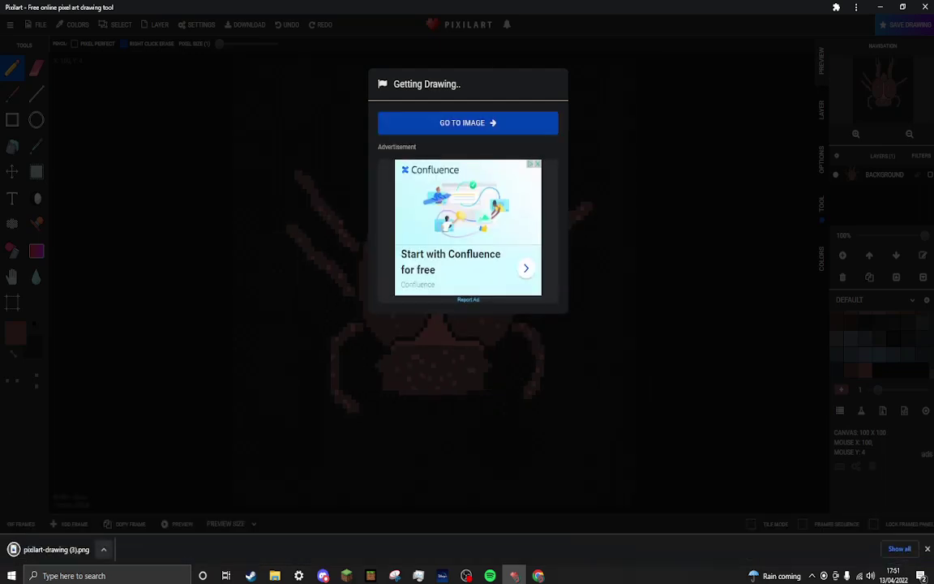
- Have the downloaded pixilart-drawing (3).png open when done and look through the published drawing's page
{"action": "left_click", "coordinate": [103, 549]}
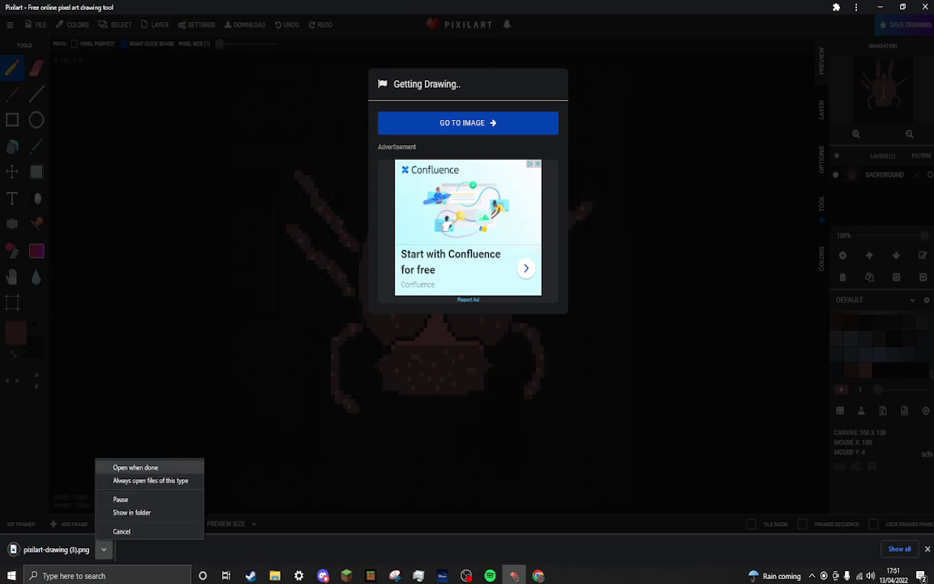
{"action": "left_click", "coordinate": [135, 467]}
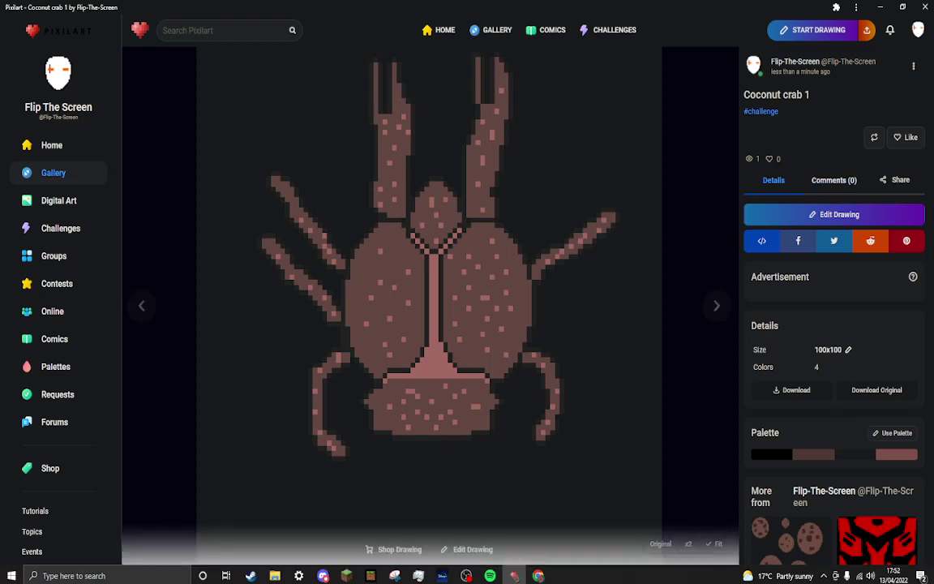
{"action": "scroll", "coordinate": [835, 324], "scroll_direction": "down", "scroll_amount": 4}
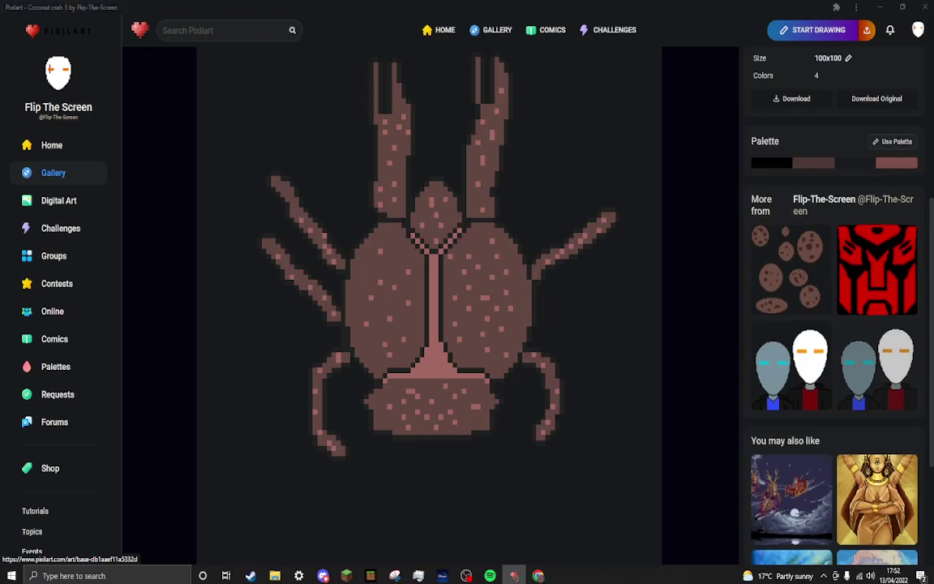
{"action": "scroll", "coordinate": [833, 365], "scroll_direction": "down", "scroll_amount": 2}
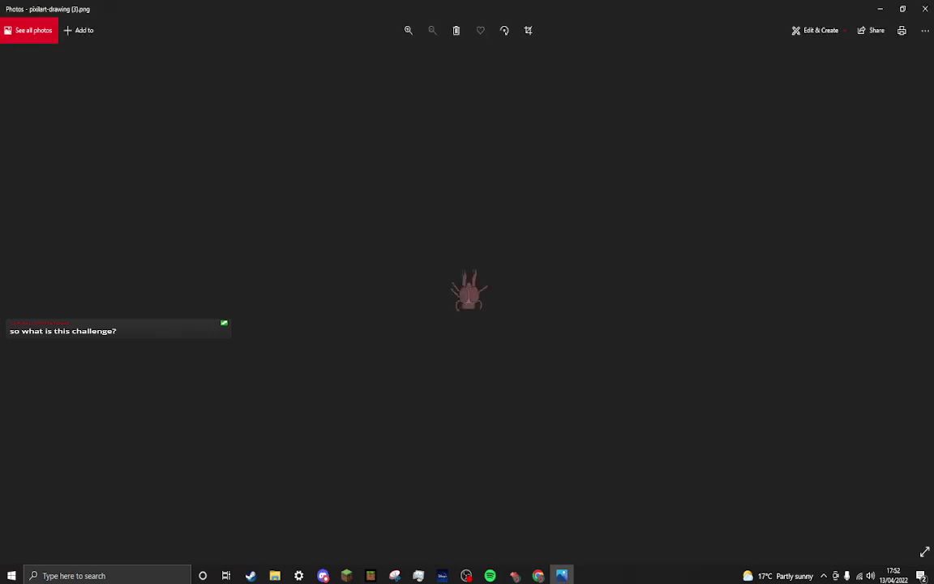
- Inspect the downloaded crab image at 700% in the photo viewer and close the viewer
{"action": "scroll", "coordinate": [469, 289], "scroll_direction": "up", "scroll_amount": 1}
{"action": "key", "text": "ctrl+plus"}
{"action": "key", "text": "ctrl+plus"}
{"action": "key", "text": "ctrl+plus"}
{"action": "key", "text": "ctrl+plus"}
{"action": "key", "text": "ctrl+plus"}
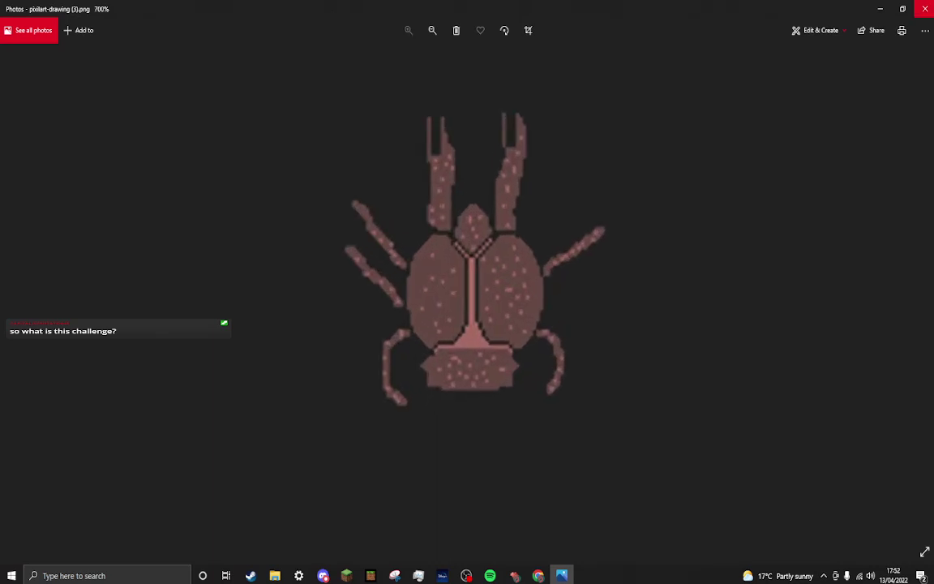
{"action": "left_click", "coordinate": [925, 9]}
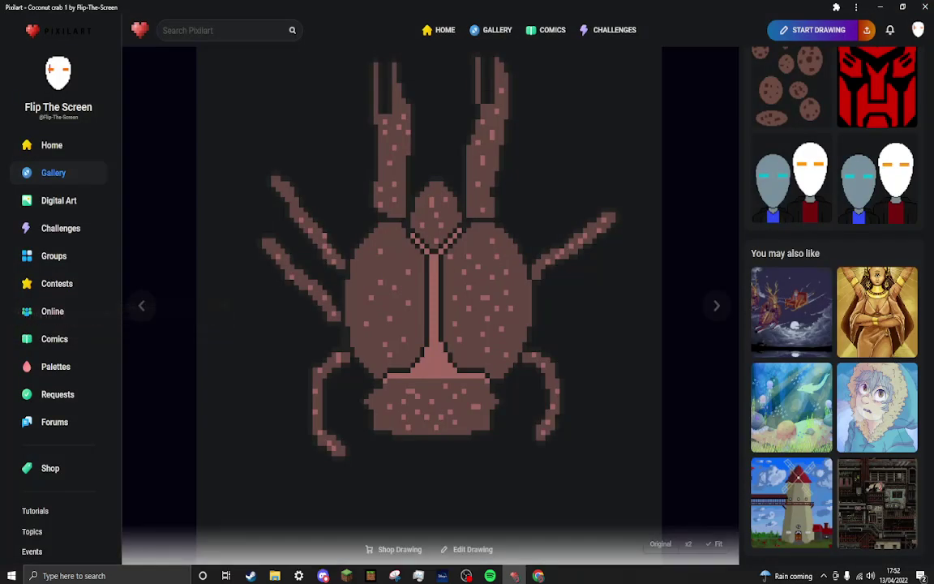
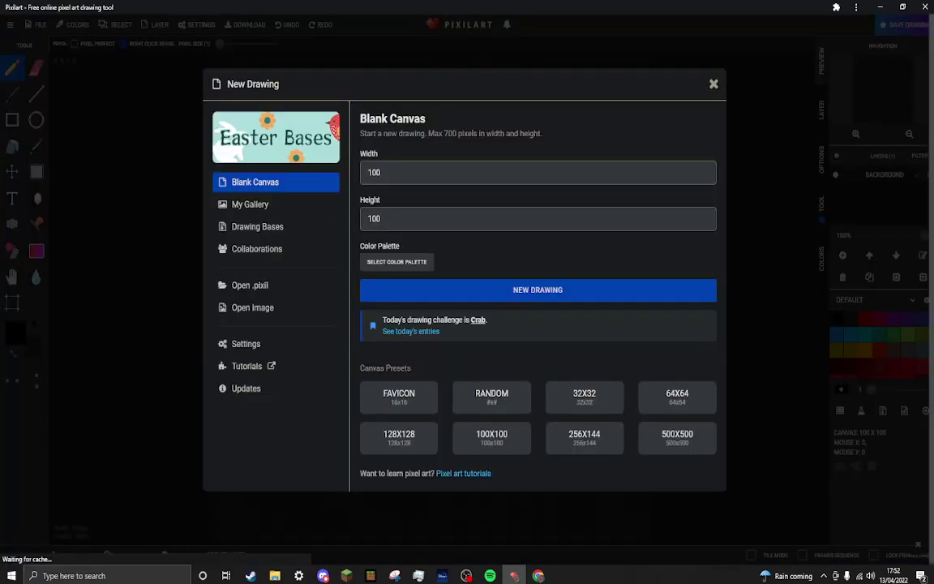
- Create a new blank 100 x 100 drawing and make the dark reddish-brown palette swatch the primary color
{"action": "left_click", "coordinate": [464, 290]}
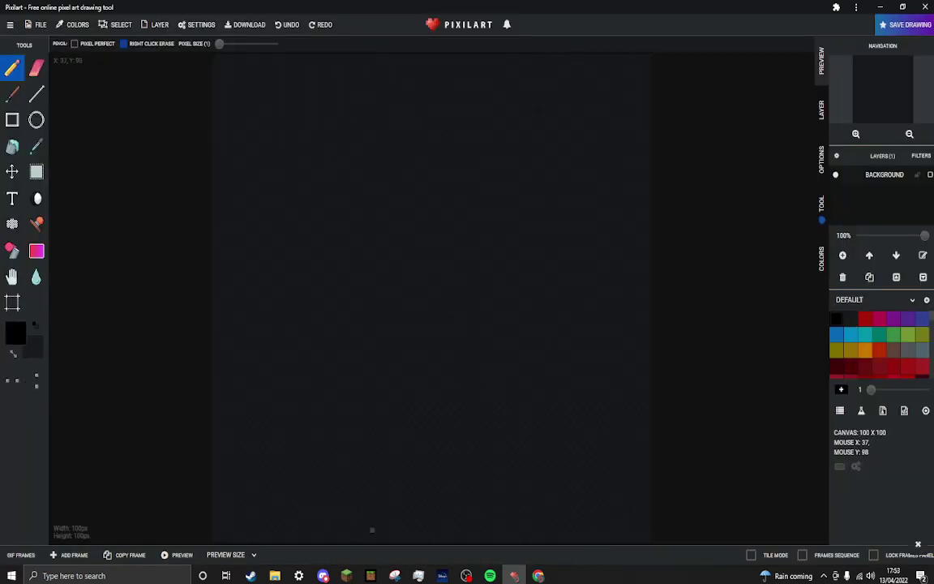
{"action": "left_click", "coordinate": [538, 575]}
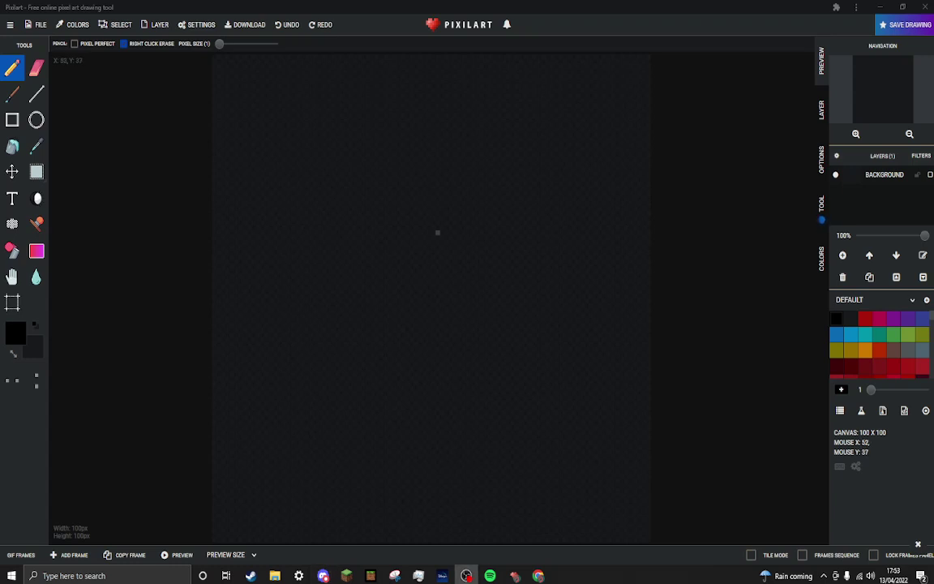
{"action": "scroll", "coordinate": [893, 357], "scroll_direction": "down", "scroll_amount": 3}
{"action": "scroll", "coordinate": [893, 357], "scroll_direction": "down", "scroll_amount": 5}
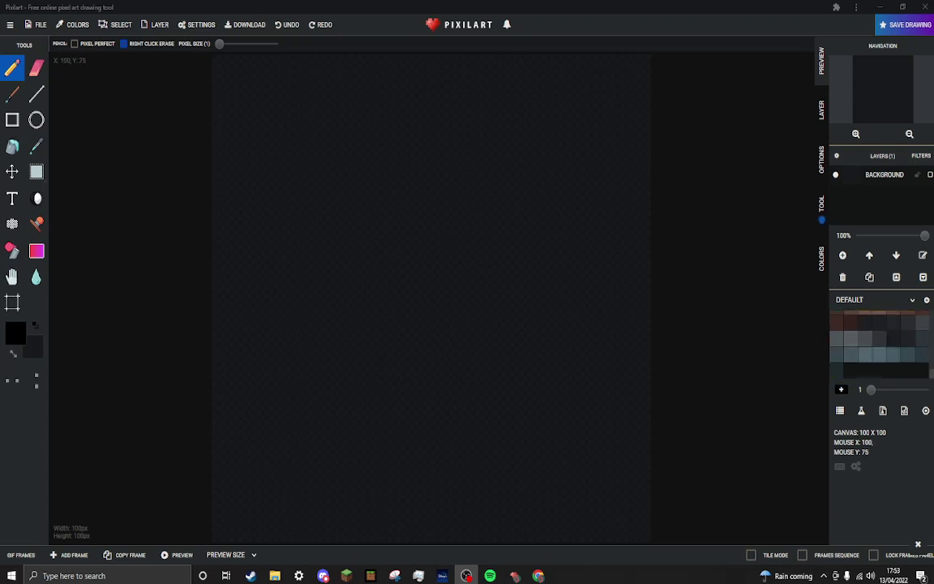
{"action": "scroll", "coordinate": [893, 340], "scroll_direction": "up", "scroll_amount": 1}
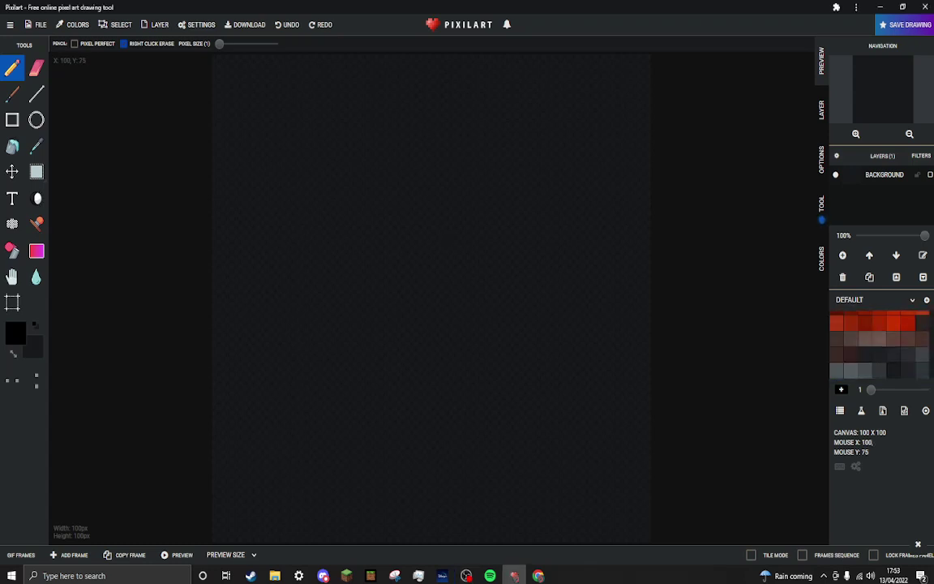
{"action": "left_click", "coordinate": [922, 354]}
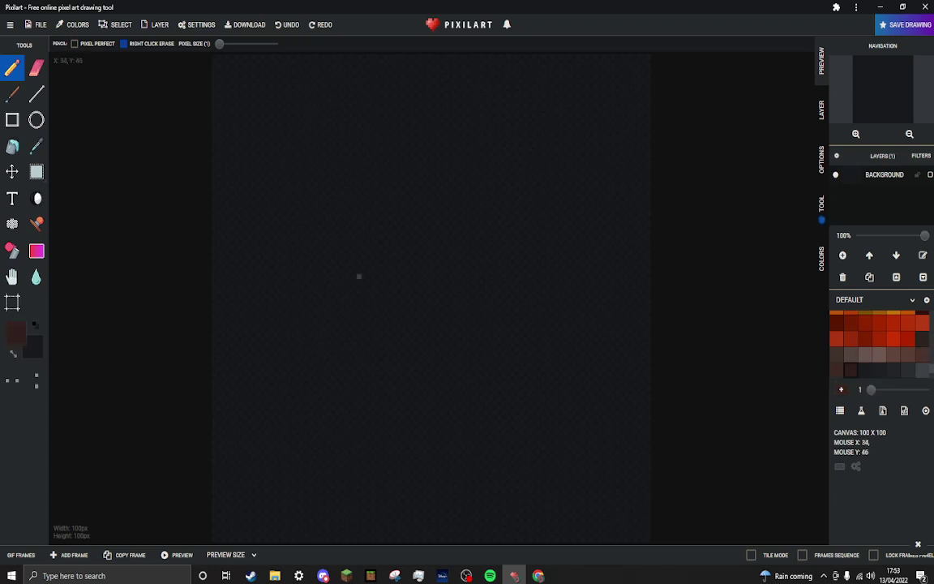
- Draw an upright dark reddish-brown ellipse about 43 x 49 pixels near the canvas center and fill it with the same color
{"action": "left_click", "coordinate": [36, 120]}
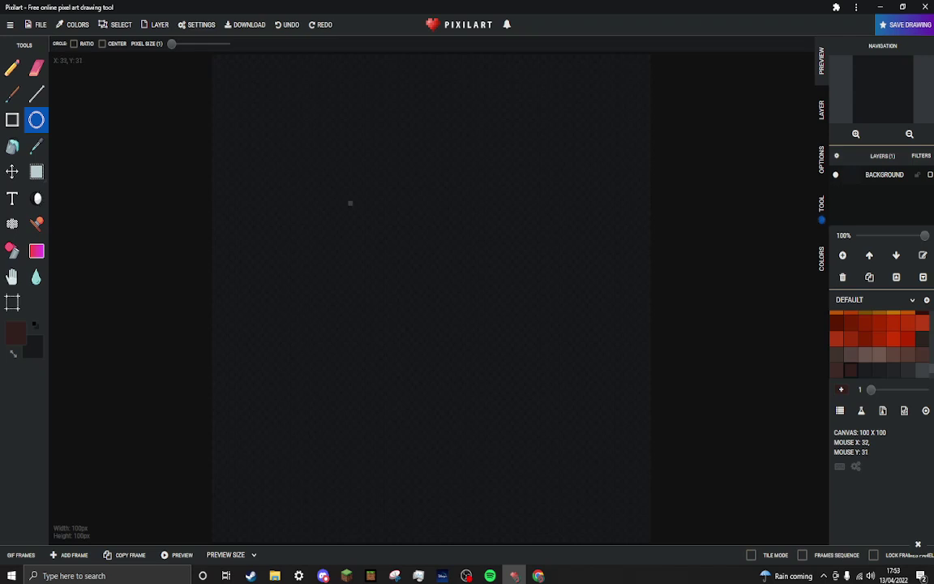
{"action": "left_click_drag", "start_coordinate": [350, 202], "coordinate": [535, 438]}
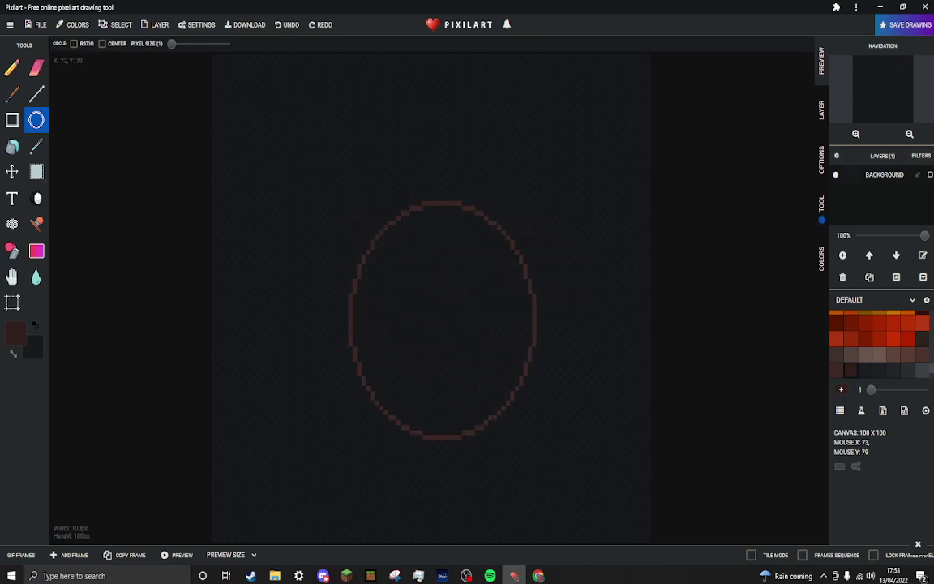
{"action": "left_click", "coordinate": [12, 146]}
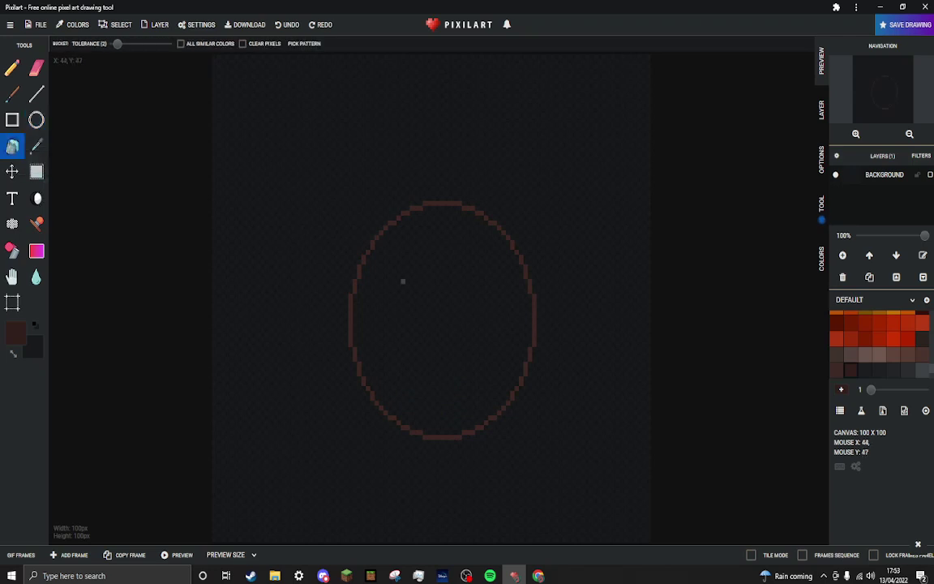
{"action": "left_click", "coordinate": [403, 281]}
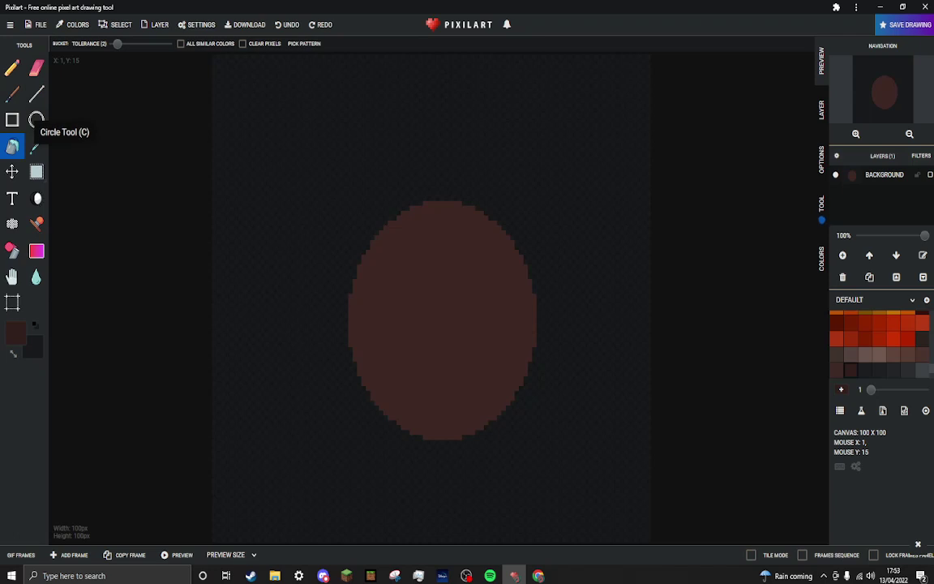
- Make near-black the primary color and draw an ellipse outline about 31 x 43 pixels overlapping the right side of the brown oval
{"action": "left_click", "coordinate": [37, 120]}
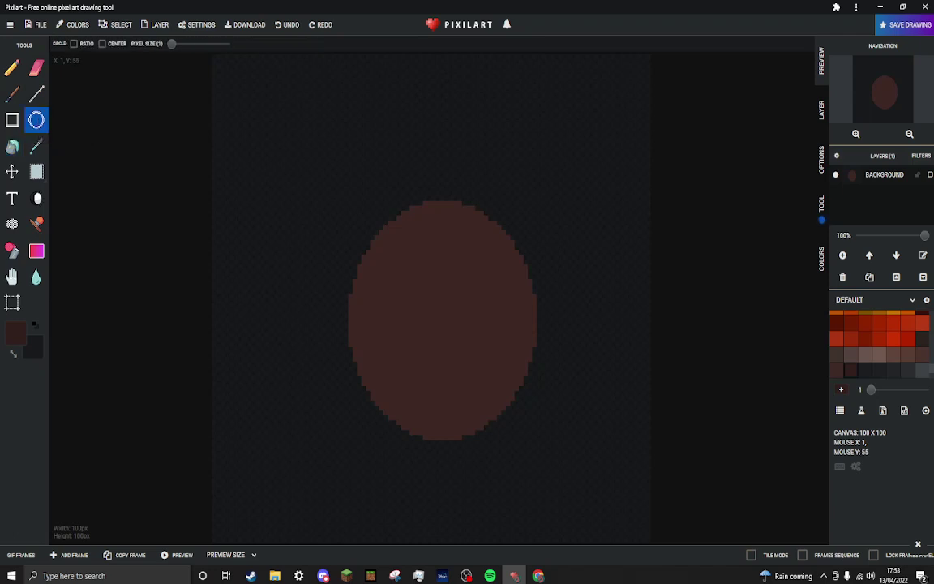
{"action": "left_click", "coordinate": [13, 354]}
{"action": "scroll", "coordinate": [879, 341], "scroll_direction": "down", "scroll_amount": 2}
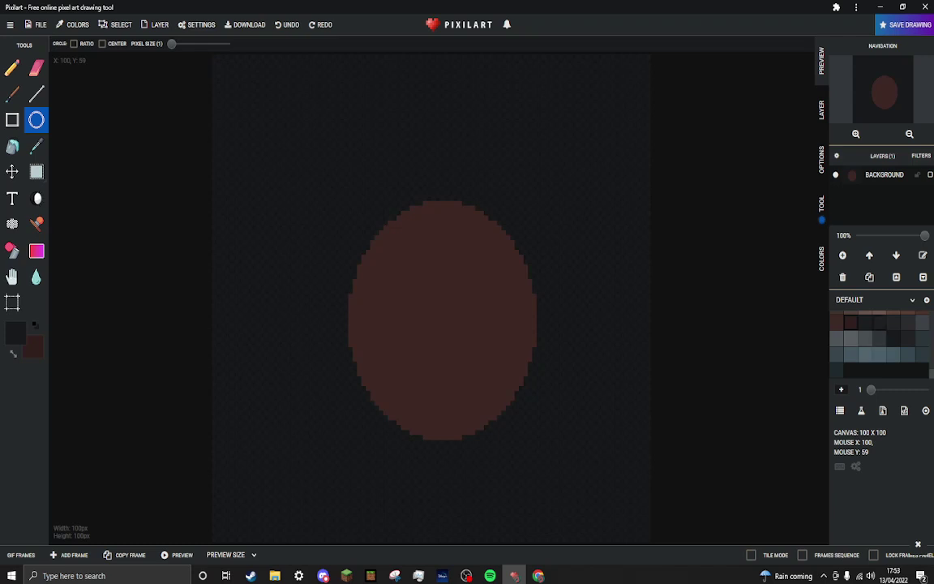
{"action": "scroll", "coordinate": [482, 296], "scroll_direction": "up", "scroll_amount": 2}
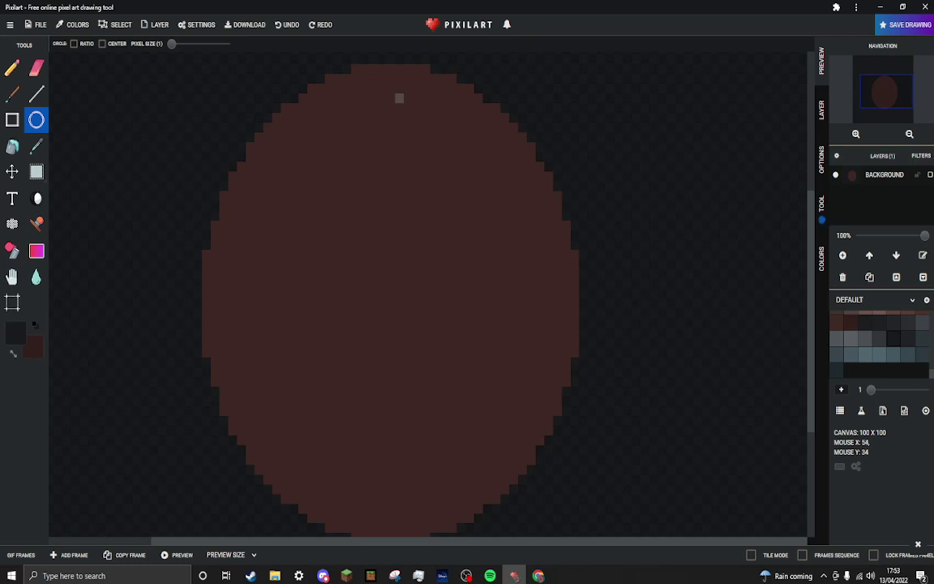
{"action": "left_click_drag", "start_coordinate": [346, 69], "coordinate": [601, 480]}
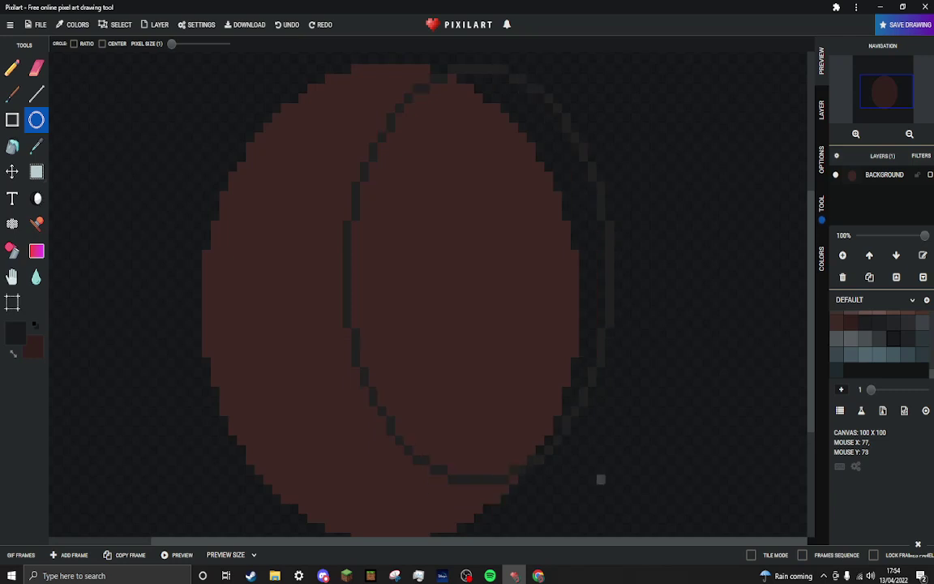
- Undo the near-black ellipse outline that overlaps the brown oval
{"action": "key", "text": "ctrl+z"}
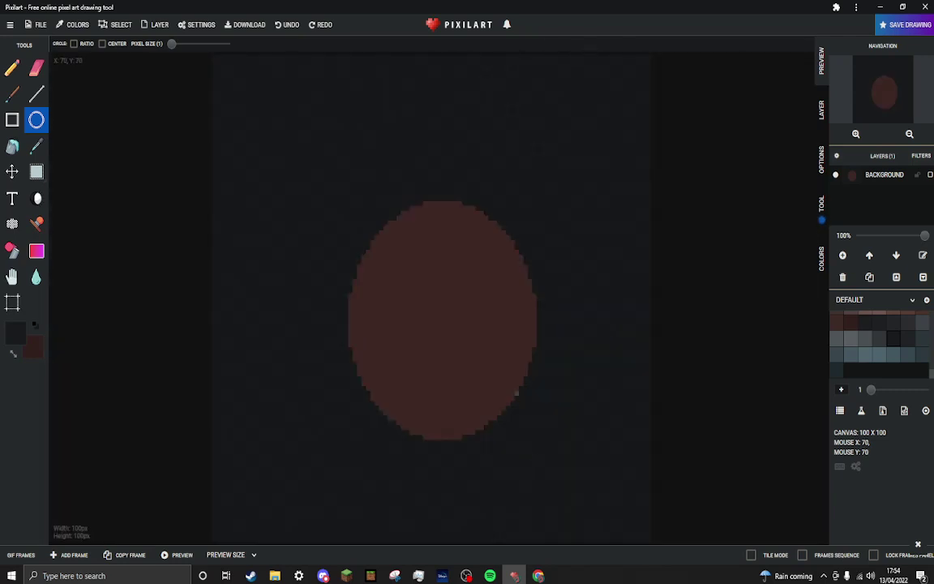
{"action": "scroll", "coordinate": [516, 392], "scroll_direction": "up", "scroll_amount": 2}
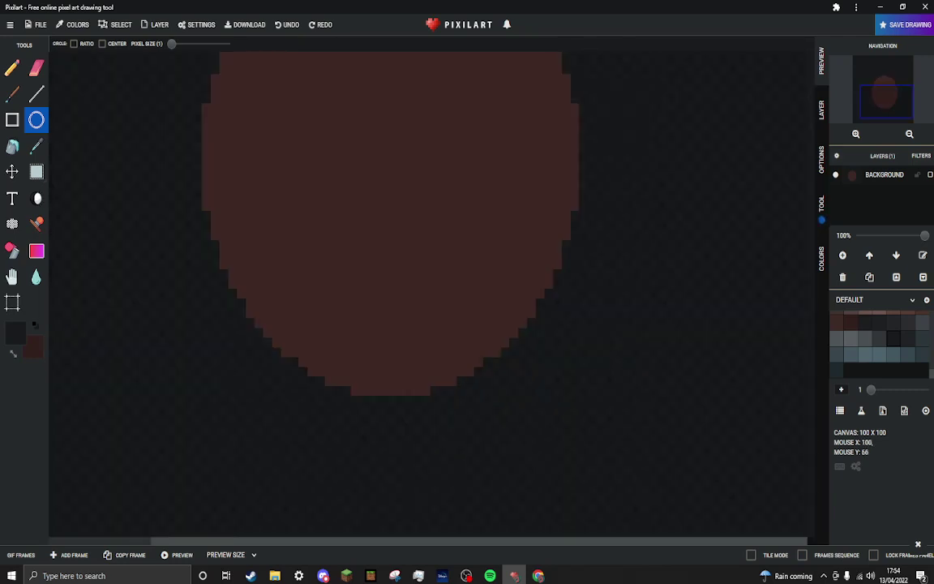
{"action": "scroll", "coordinate": [801, 331], "scroll_direction": "up", "scroll_amount": 3}
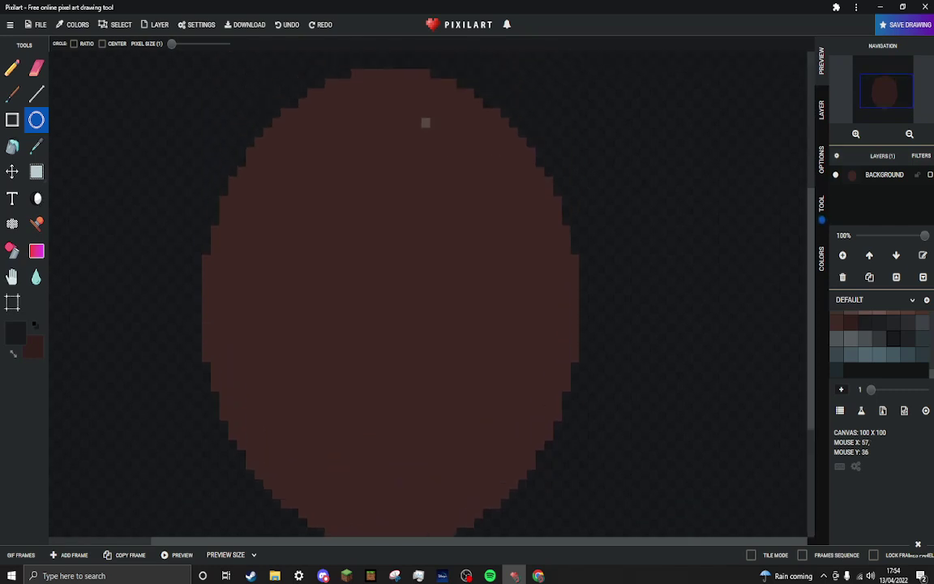
{"action": "key", "text": "alt+Tab"}
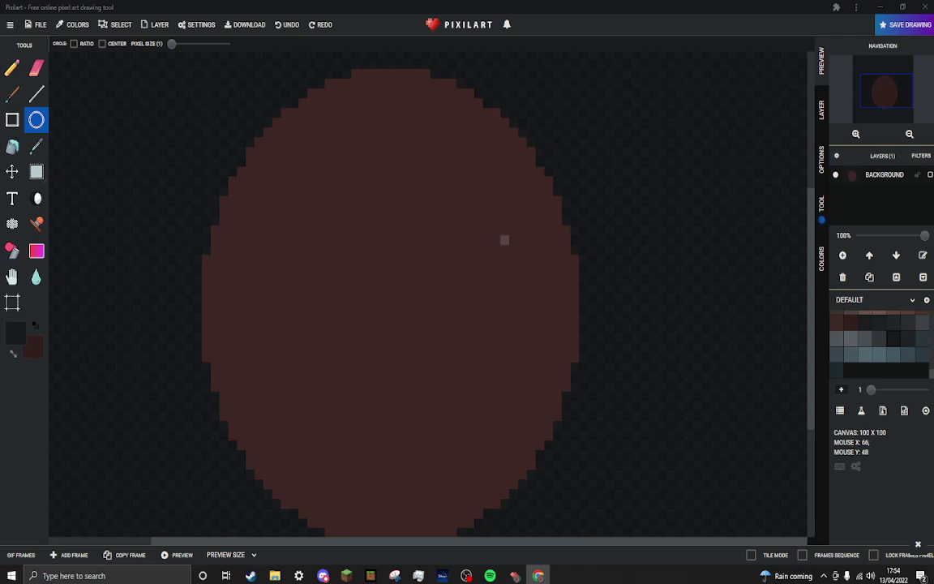
- Try two tiny near-black circle outlines about 3 x 3 pixels as eyes near the top of the brown oval
{"action": "scroll", "coordinate": [778, 407], "scroll_direction": "up", "scroll_amount": 3}
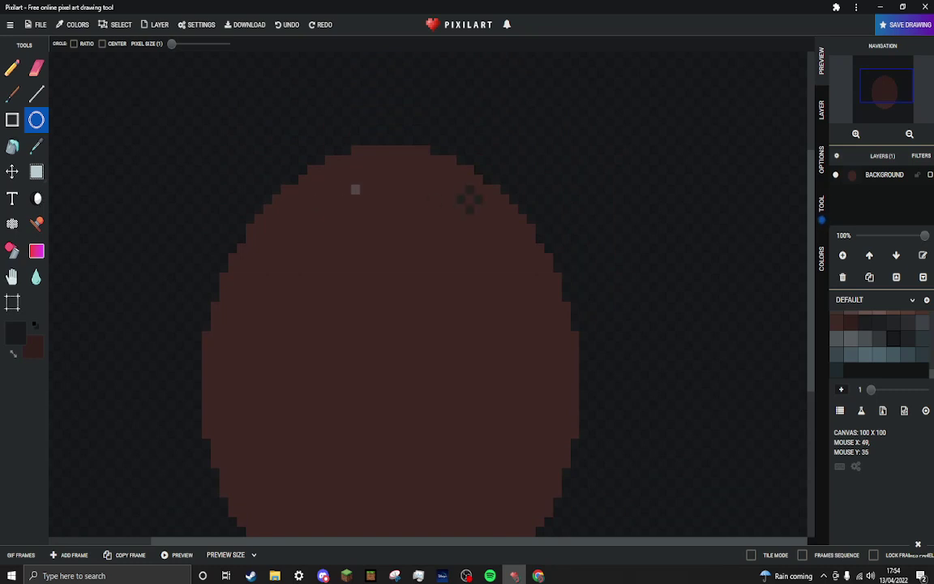
{"action": "left_click_drag", "start_coordinate": [346, 189], "coordinate": [337, 198]}
{"action": "scroll", "coordinate": [390, 271], "scroll_direction": "down", "scroll_amount": 2}
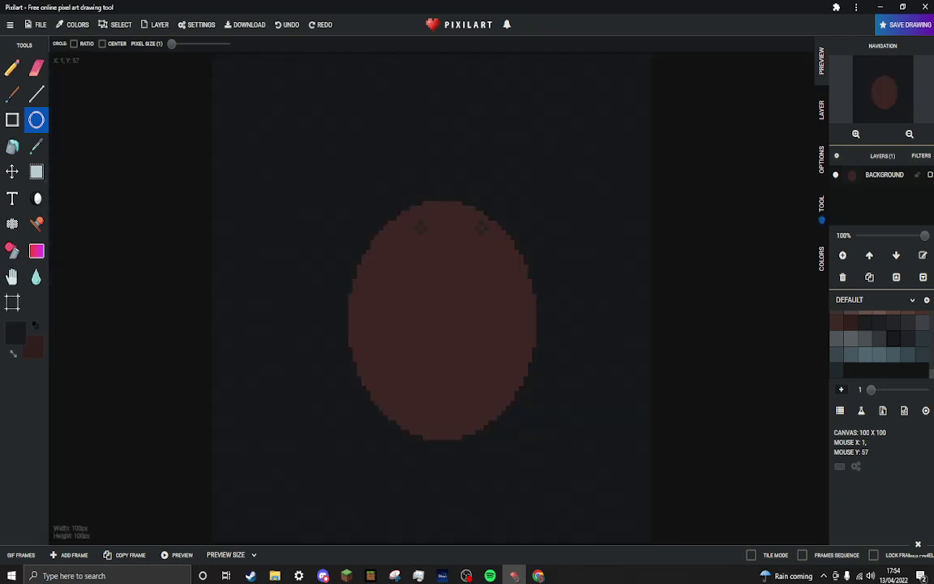
{"action": "scroll", "coordinate": [423, 216], "scroll_direction": "up", "scroll_amount": 2}
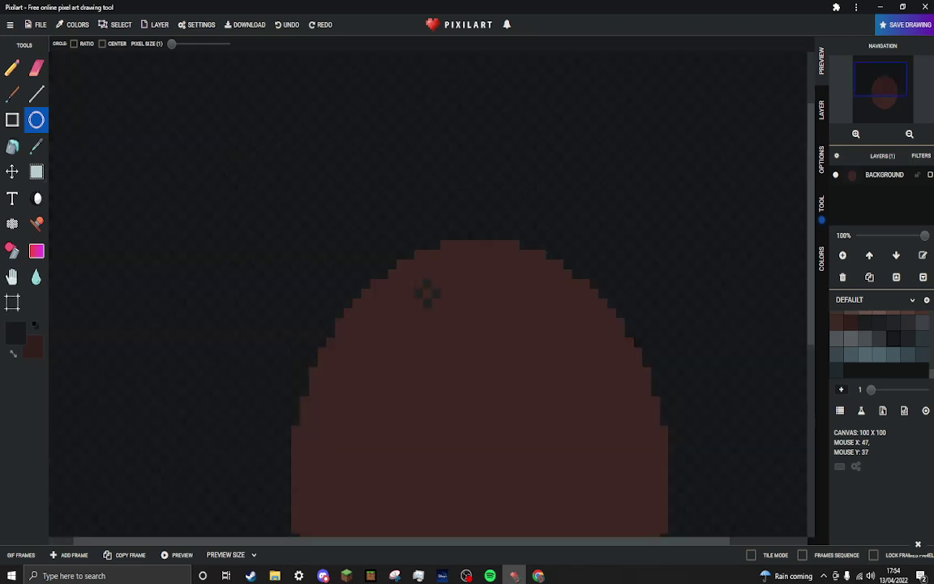
- Draw two near-black circle outlines about 5 x 5 pixels as eyes, side by side near the oval's top
{"action": "left_click_drag", "start_coordinate": [427, 293], "coordinate": [440, 303]}
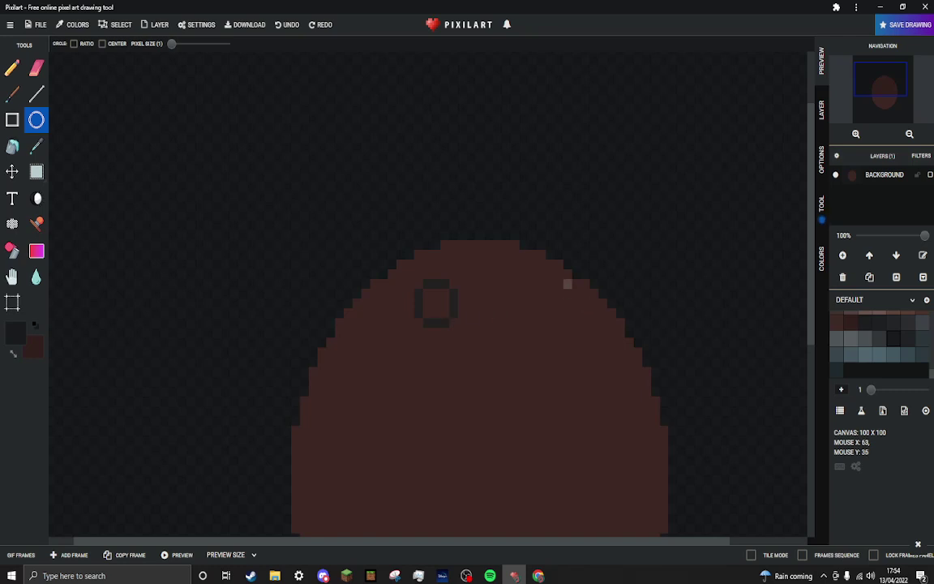
{"action": "left_click_drag", "start_coordinate": [566, 283], "coordinate": [549, 311]}
{"action": "scroll", "coordinate": [478, 332], "scroll_direction": "down", "scroll_amount": 2}
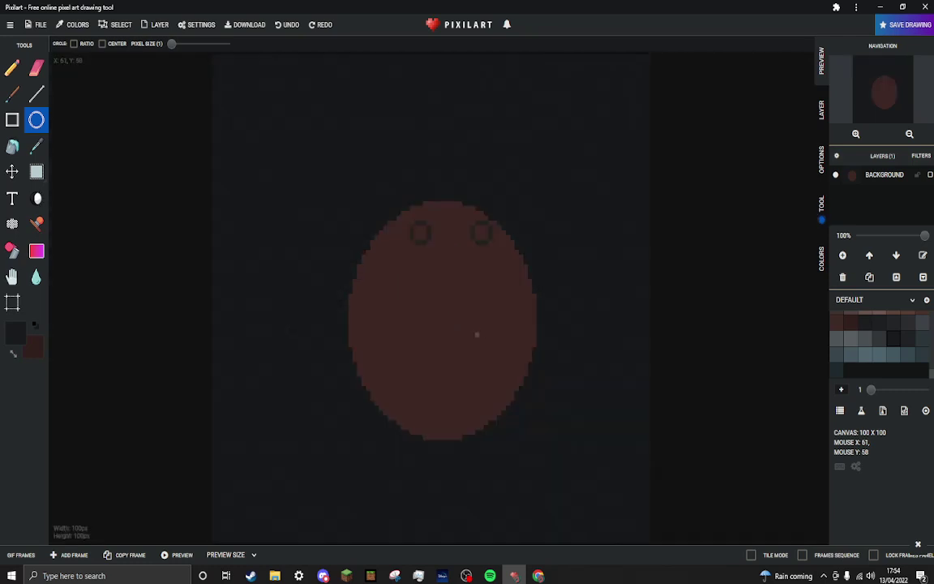
{"action": "scroll", "coordinate": [473, 324], "scroll_direction": "up", "scroll_amount": 2}
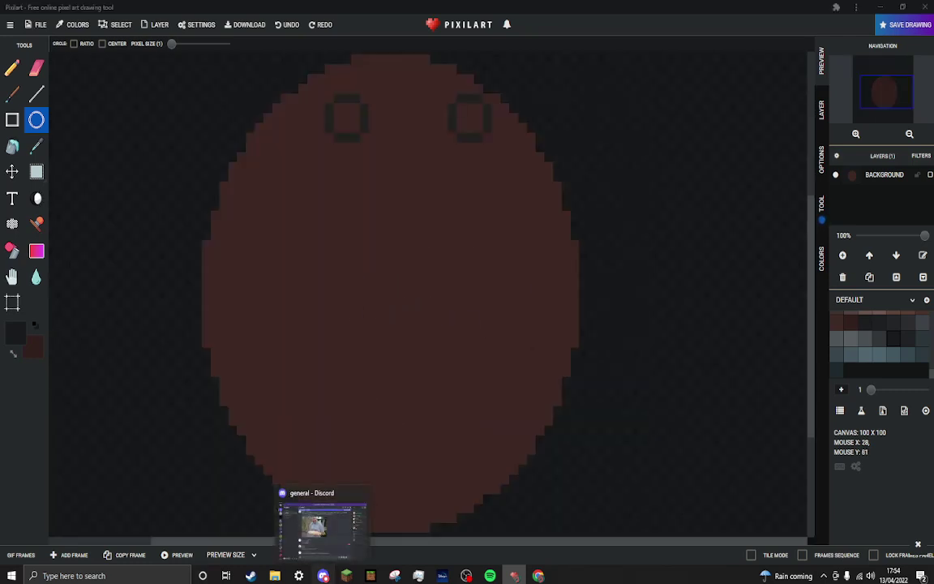
{"action": "left_click", "coordinate": [323, 575]}
{"action": "key", "text": "alt+Tab"}
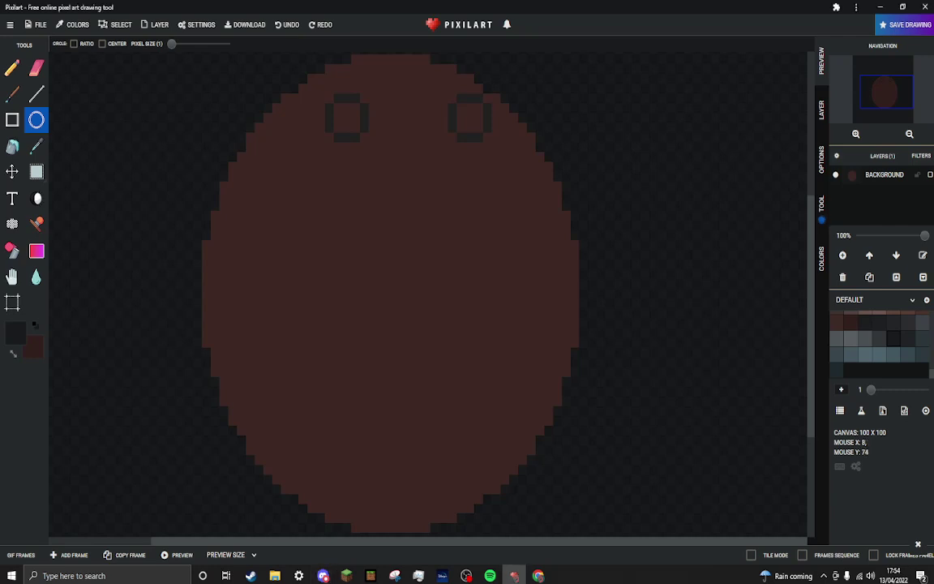
{"action": "key", "text": "alt+Tab"}
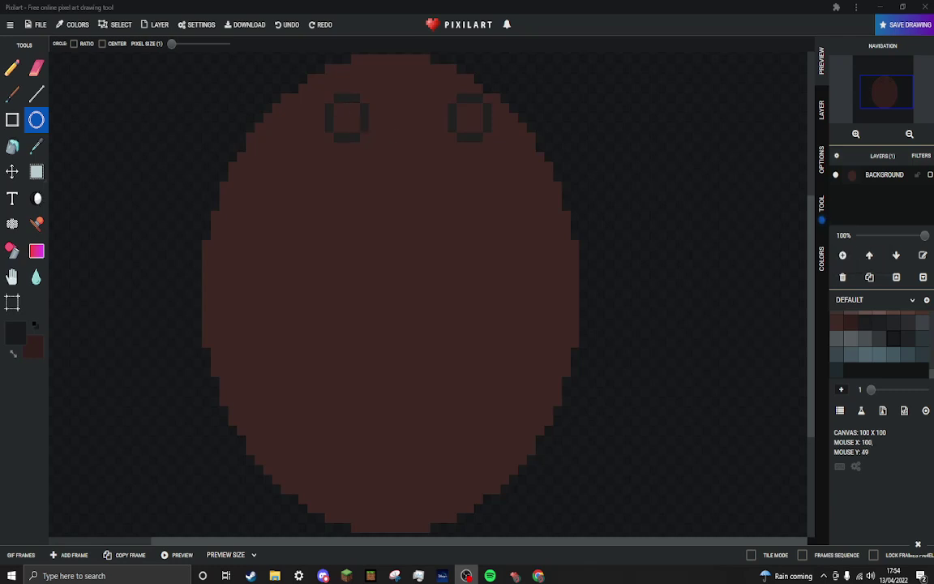
- Fill both eye circles with the same near-black color using the bucket
{"action": "left_click_drag", "start_coordinate": [811, 220], "coordinate": [811, 174]}
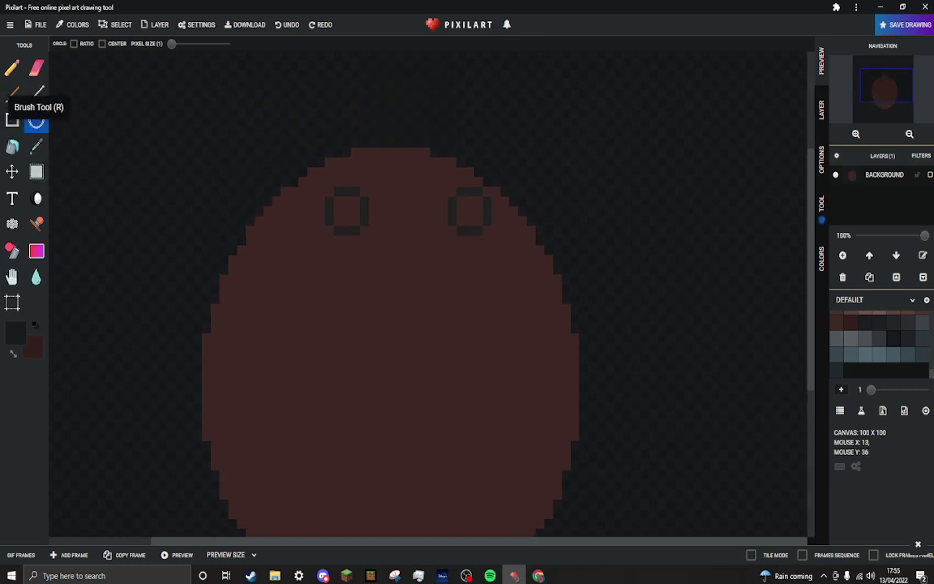
{"action": "left_click", "coordinate": [13, 146]}
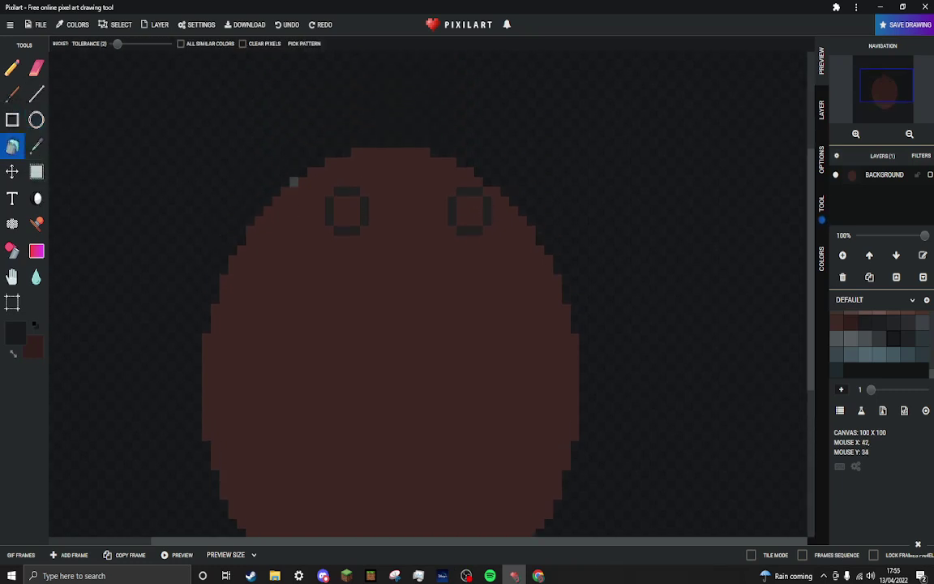
{"action": "left_click", "coordinate": [344, 208]}
{"action": "left_click", "coordinate": [476, 210]}
- Make pure black the primary color and trace the oval's upper-right edge with a 1-pixel Pencil outline
{"action": "left_click", "coordinate": [12, 69]}
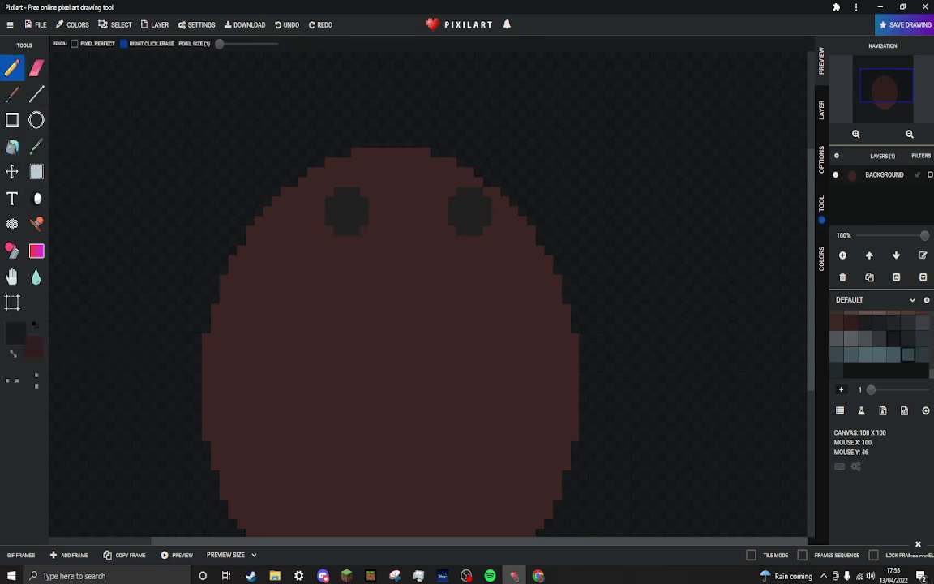
{"action": "left_click", "coordinate": [894, 338]}
{"action": "scroll", "coordinate": [880, 341], "scroll_direction": "up", "scroll_amount": 5}
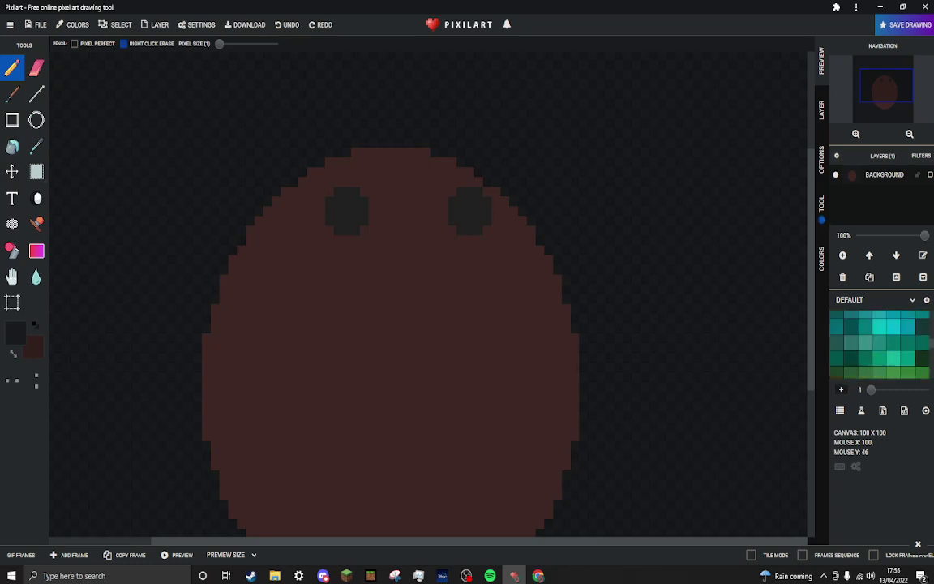
{"action": "left_click", "coordinate": [836, 318]}
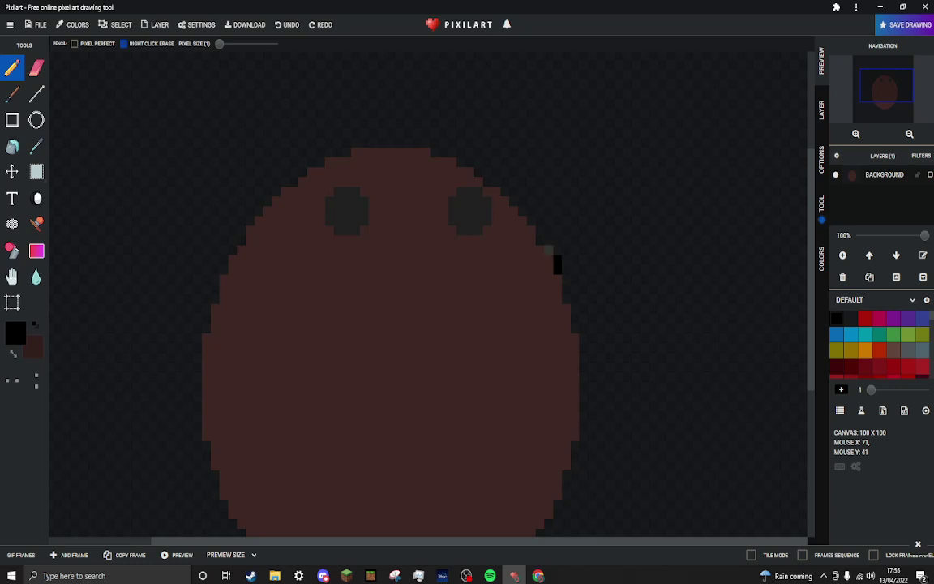
{"action": "left_click", "coordinate": [549, 251]}
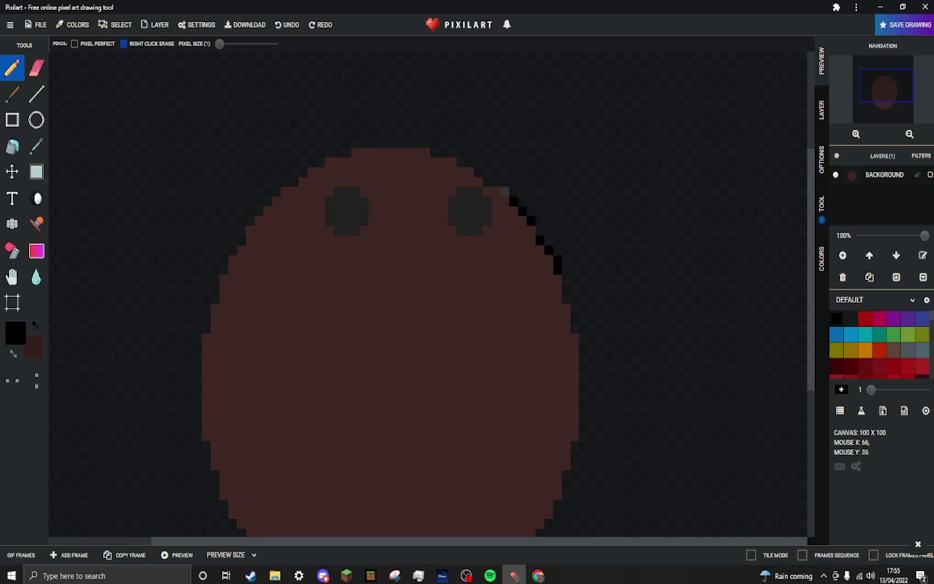
{"action": "left_click", "coordinate": [504, 192]}
{"action": "left_click", "coordinate": [486, 182]}
- Continue the black outline over the oval's flat top to its upper-left shoulder, erasing a stray pixel there
{"action": "scroll", "coordinate": [493, 186], "scroll_direction": "up", "scroll_amount": 1}
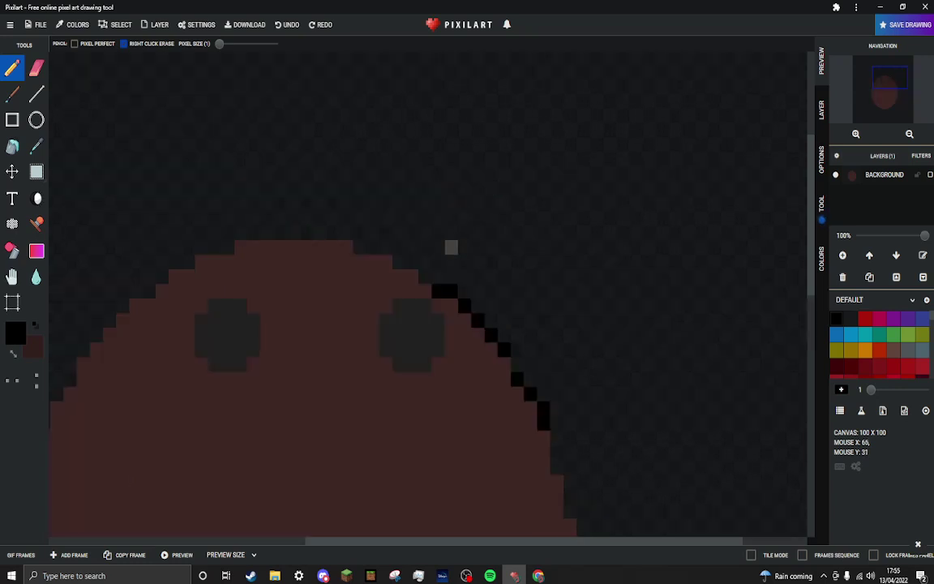
{"action": "left_click", "coordinate": [425, 274]}
{"action": "left_click", "coordinate": [412, 261]}
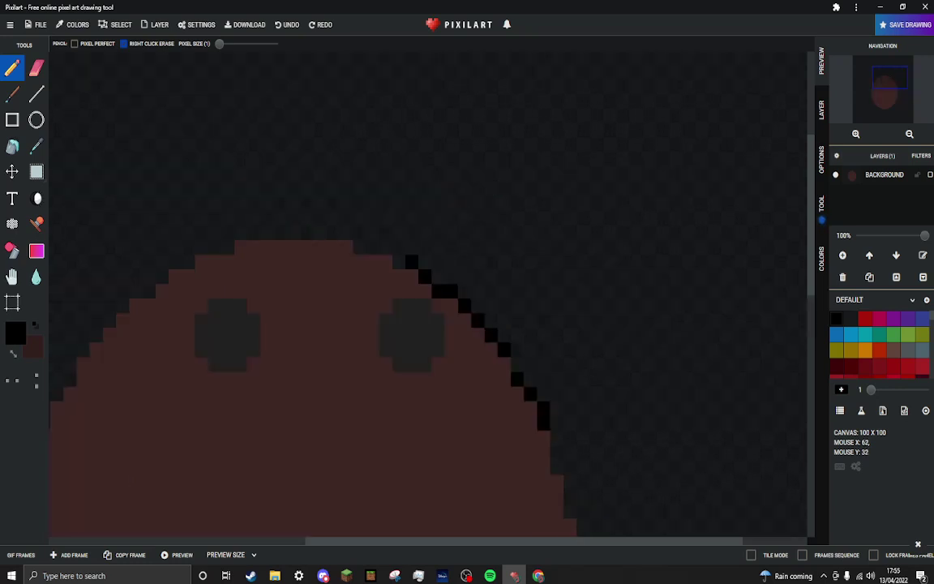
{"action": "left_click", "coordinate": [399, 261]}
{"action": "left_click", "coordinate": [386, 248]}
{"action": "left_click", "coordinate": [373, 248]}
{"action": "left_click", "coordinate": [360, 247]}
{"action": "mouse_move", "coordinate": [346, 232]}
{"action": "left_mouse_down"}
{"action": "mouse_move", "coordinate": [241, 233]}
{"action": "mouse_move", "coordinate": [594, 34]}
{"action": "left_mouse_up"}
{"action": "mouse_move", "coordinate": [580, 77]}
{"action": "left_mouse_down"}
{"action": "mouse_move", "coordinate": [541, 78]}
{"action": "mouse_move", "coordinate": [528, 92]}
{"action": "left_mouse_up"}
{"action": "right_click", "coordinate": [541, 78]}
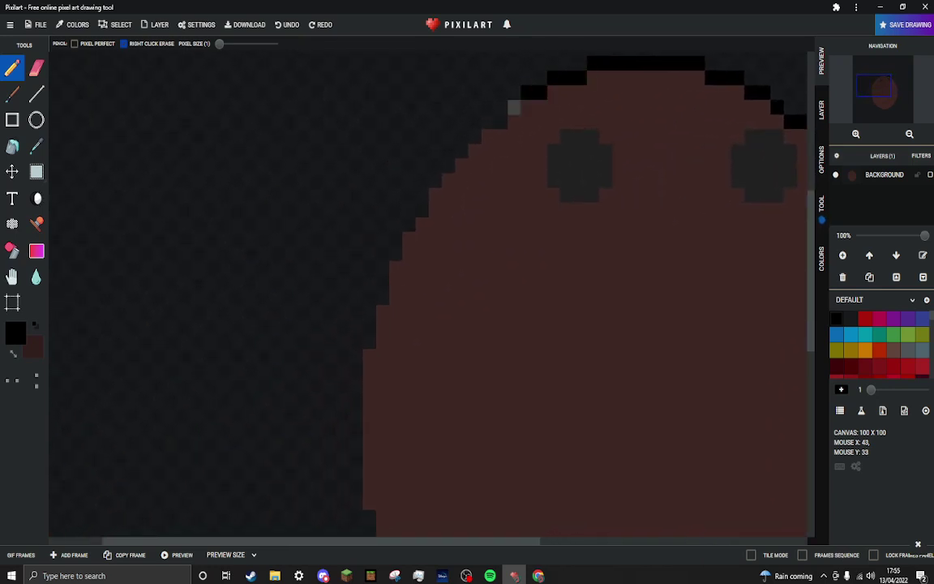
- Trace the black outline down the oval's upper-left curve and along its straight left side
{"action": "left_click", "coordinate": [515, 105]}
{"action": "left_click", "coordinate": [501, 120]}
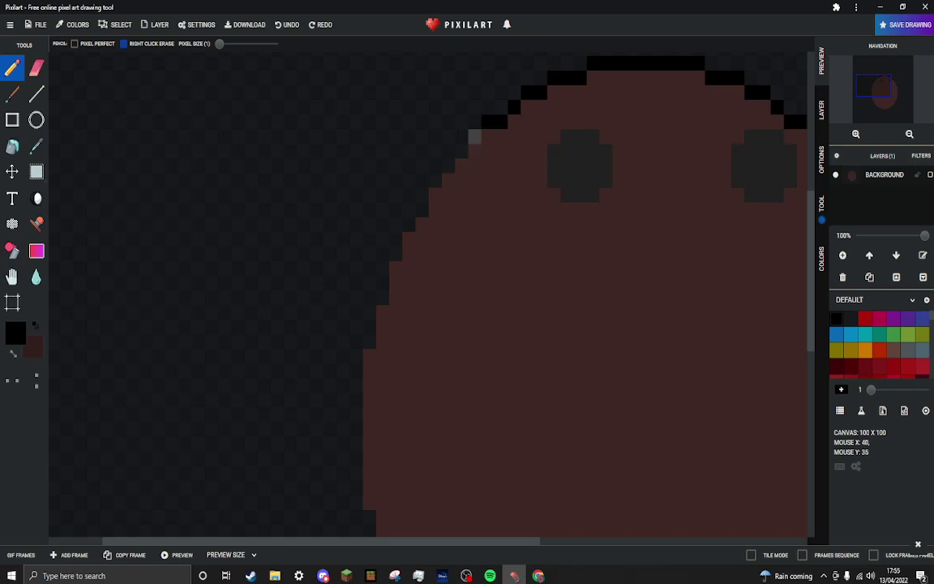
{"action": "left_click", "coordinate": [488, 121]}
{"action": "left_click", "coordinate": [475, 136]}
{"action": "left_click", "coordinate": [462, 150]}
{"action": "left_click", "coordinate": [449, 164]}
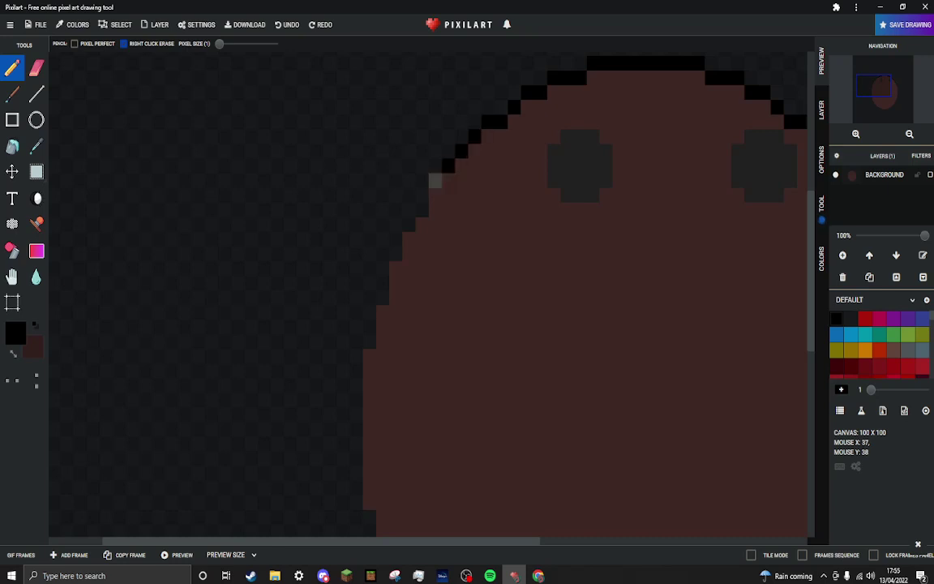
{"action": "left_click", "coordinate": [436, 178]}
{"action": "left_click", "coordinate": [422, 195]}
{"action": "left_click", "coordinate": [421, 208]}
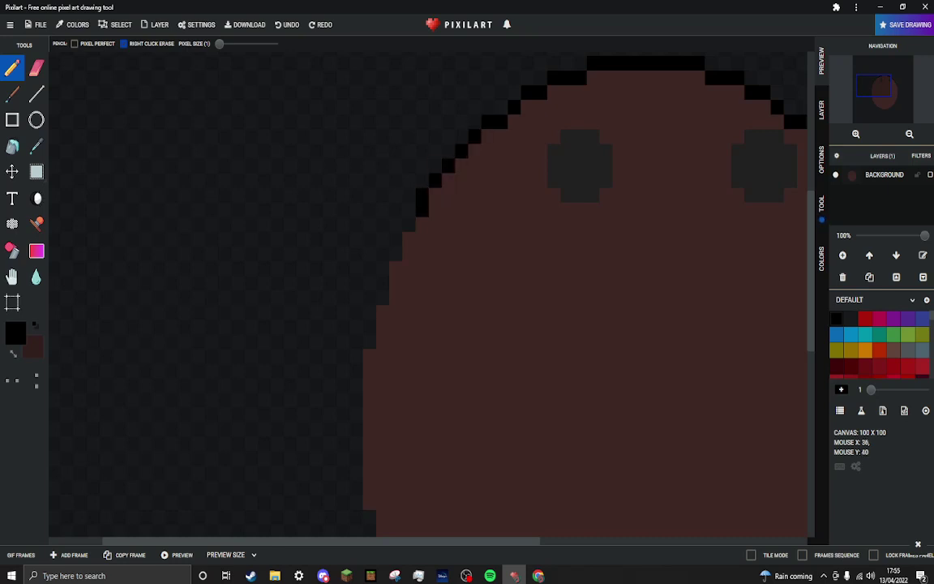
{"action": "left_click", "coordinate": [409, 224]}
{"action": "mouse_move", "coordinate": [395, 238]}
{"action": "left_mouse_down"}
{"action": "mouse_move", "coordinate": [383, 267]}
{"action": "mouse_move", "coordinate": [369, 342]}
{"action": "mouse_move", "coordinate": [369, 326]}
{"action": "mouse_move", "coordinate": [343, 356]}
{"action": "mouse_move", "coordinate": [356, 356]}
{"action": "mouse_move", "coordinate": [356, 503]}
{"action": "left_mouse_up"}
{"action": "left_click", "coordinate": [383, 267]}
- Continue the black outline from the oval's left side down the stepped lower-left curve
{"action": "scroll", "coordinate": [317, 442], "scroll_direction": "down", "scroll_amount": 8}
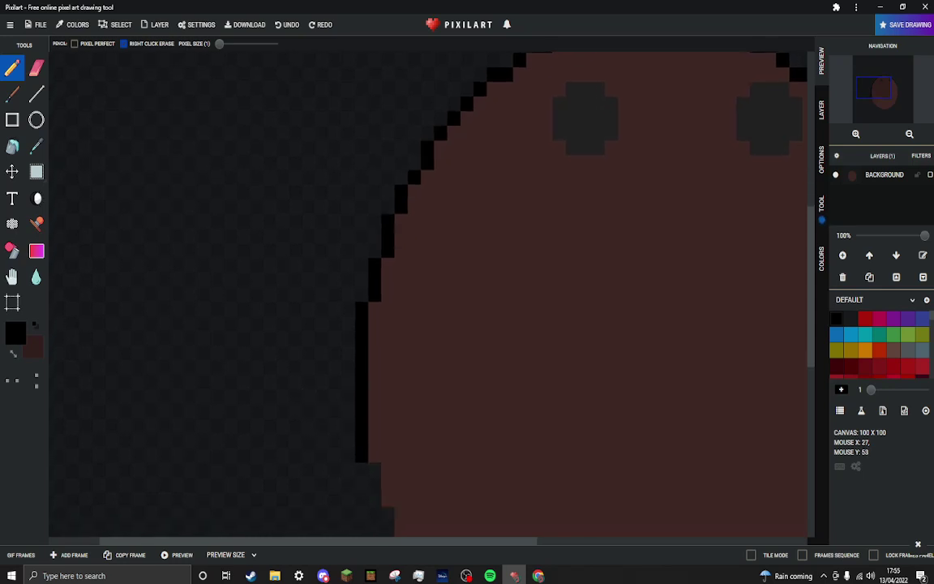
{"action": "scroll", "coordinate": [299, 227], "scroll_direction": "down", "scroll_amount": 2}
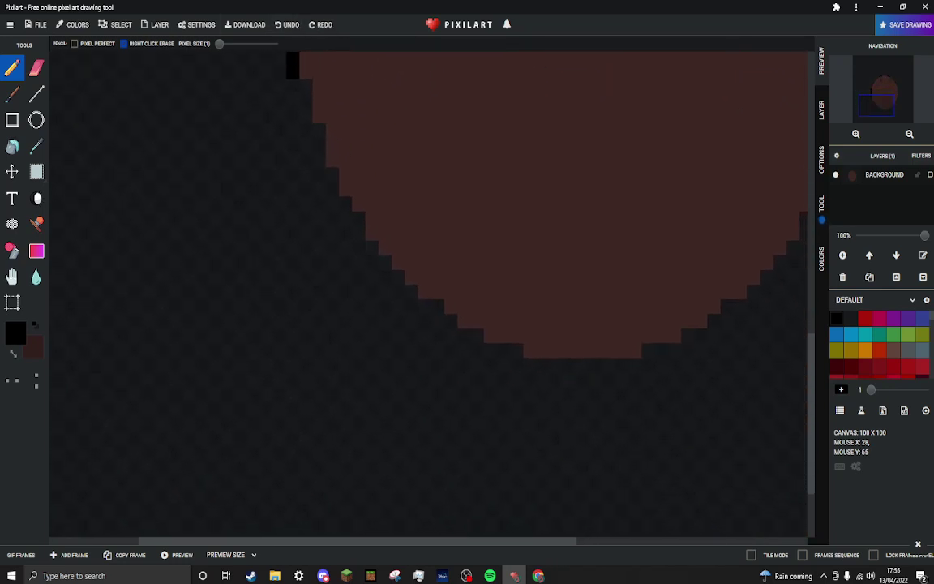
{"action": "mouse_move", "coordinate": [303, 81]}
{"action": "left_mouse_down"}
{"action": "mouse_move", "coordinate": [304, 125]}
{"action": "mouse_move", "coordinate": [316, 125]}
{"action": "mouse_move", "coordinate": [316, 162]}
{"action": "left_mouse_up"}
{"action": "left_click", "coordinate": [329, 169]}
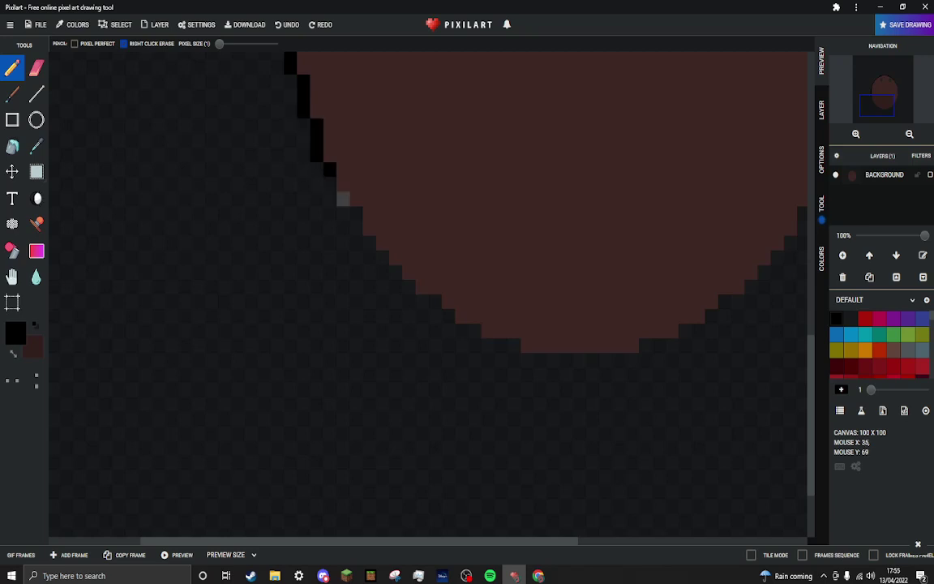
{"action": "left_click", "coordinate": [343, 199]}
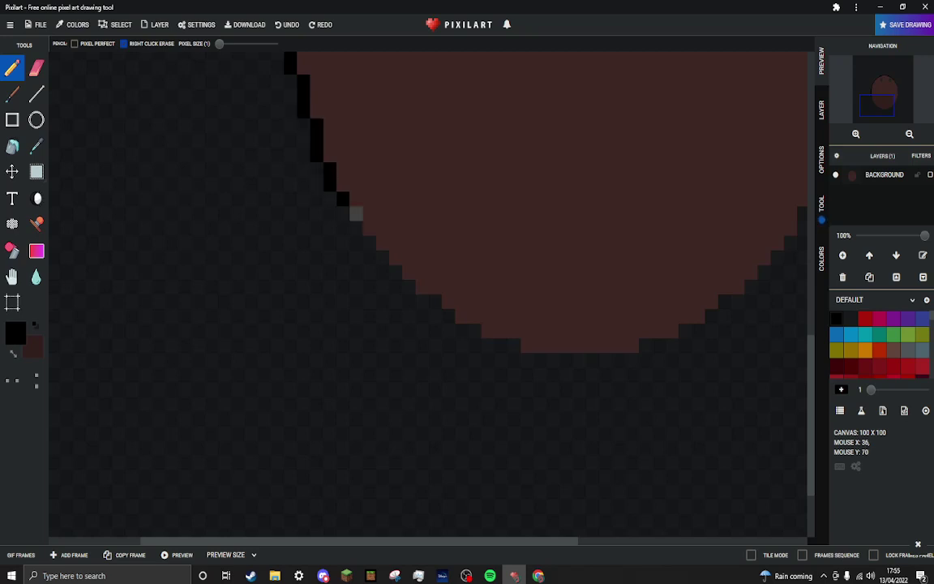
{"action": "left_click", "coordinate": [355, 212]}
{"action": "left_click", "coordinate": [355, 227]}
{"action": "left_click", "coordinate": [369, 243]}
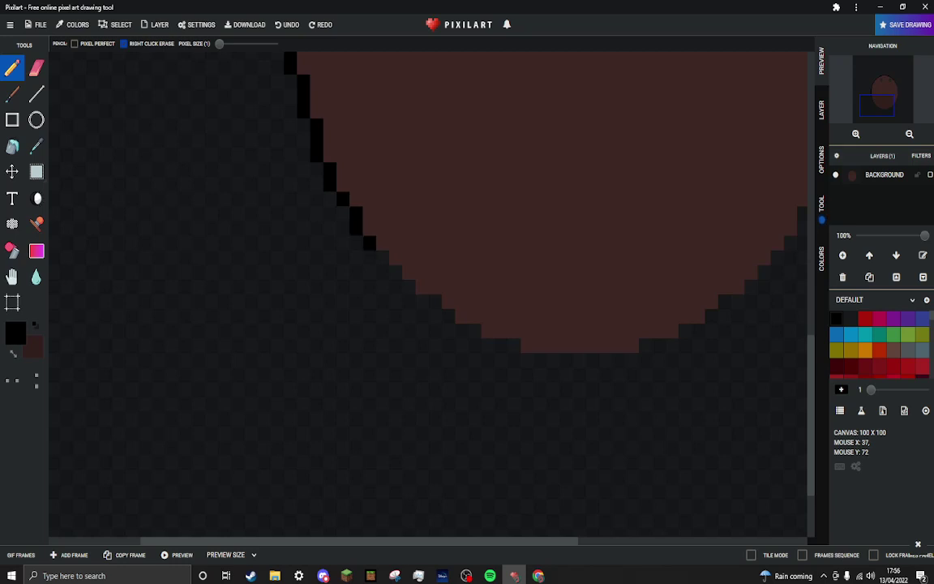
{"action": "left_click", "coordinate": [382, 257]}
{"action": "left_click", "coordinate": [396, 271]}
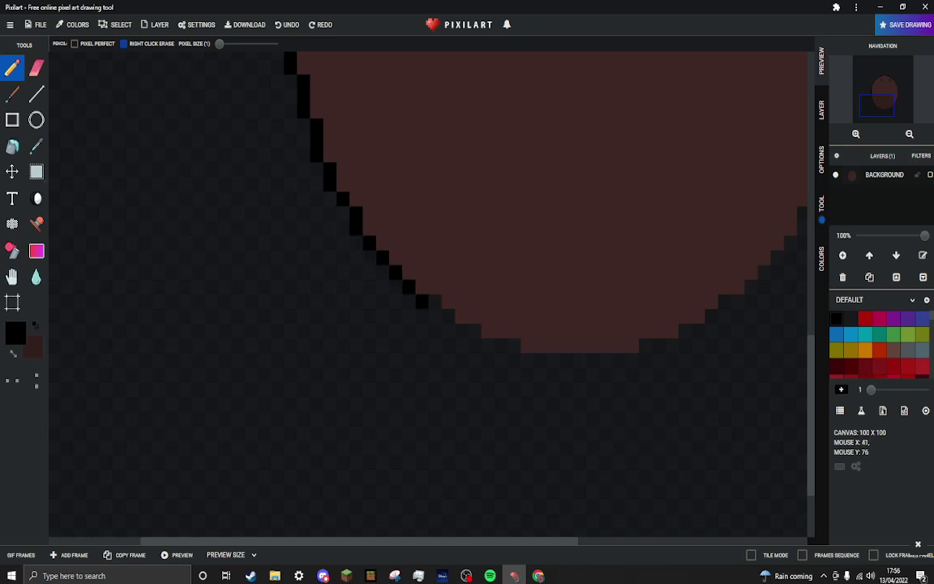
- Complete the black outline from the lower-left curve through the flat bottom row of the oval
{"action": "left_click", "coordinate": [409, 285]}
{"action": "left_click", "coordinate": [421, 300]}
{"action": "left_click", "coordinate": [434, 299]}
{"action": "left_click", "coordinate": [448, 316]}
{"action": "left_click", "coordinate": [461, 330]}
{"action": "left_click", "coordinate": [474, 330]}
{"action": "left_click", "coordinate": [488, 345]}
{"action": "left_click", "coordinate": [501, 346]}
{"action": "left_click", "coordinate": [514, 345]}
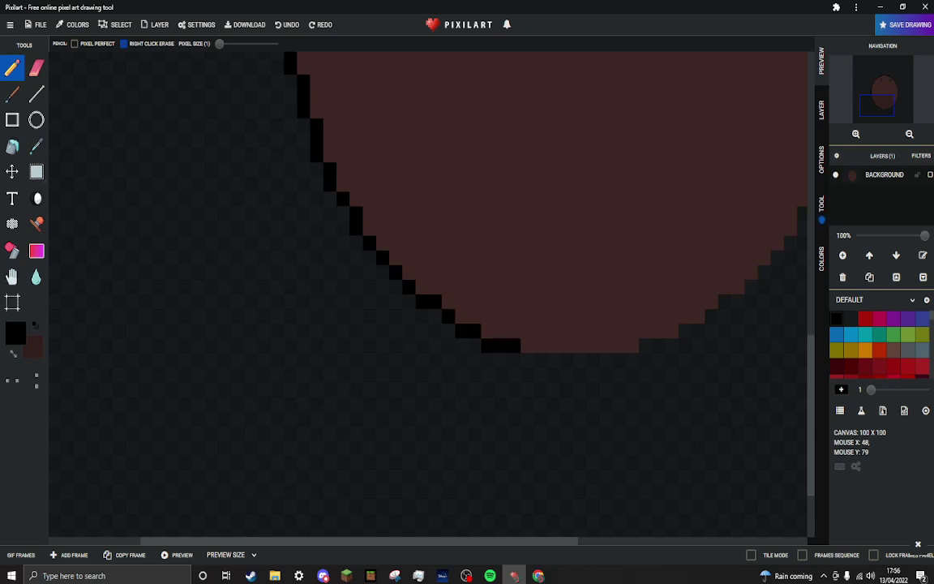
{"action": "left_click_drag", "start_coordinate": [527, 359], "coordinate": [630, 359]}
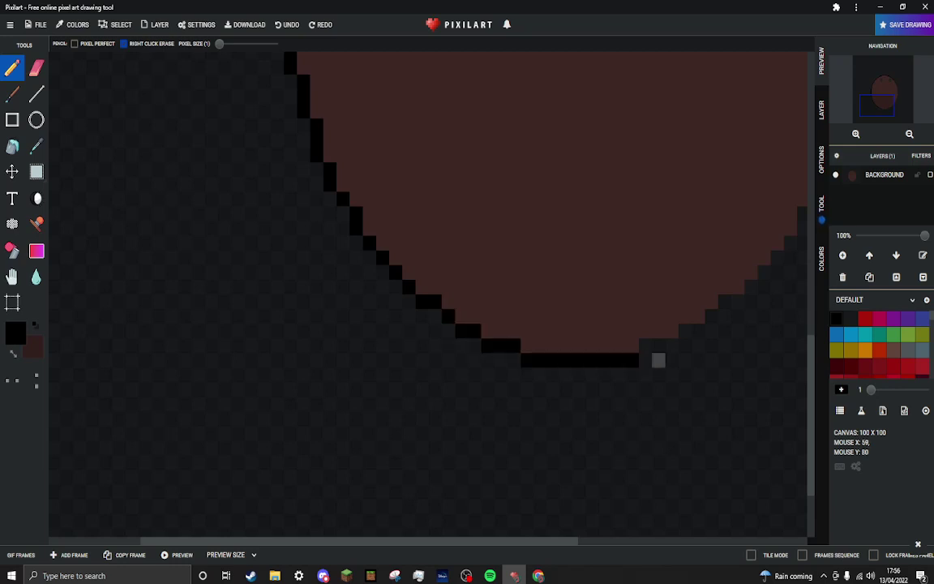
- Trace the black outline down the oval's stepped lower-right curve until it joins the flat bottom row
{"action": "left_click_drag", "start_coordinate": [737, 302], "coordinate": [468, 417]}
{"action": "mouse_move", "coordinate": [587, 197]}
{"action": "left_mouse_down"}
{"action": "mouse_move", "coordinate": [574, 240]}
{"action": "mouse_move", "coordinate": [561, 300]}
{"action": "left_mouse_up"}
{"action": "left_click", "coordinate": [548, 313]}
{"action": "left_click", "coordinate": [535, 328]}
{"action": "left_click", "coordinate": [534, 343]}
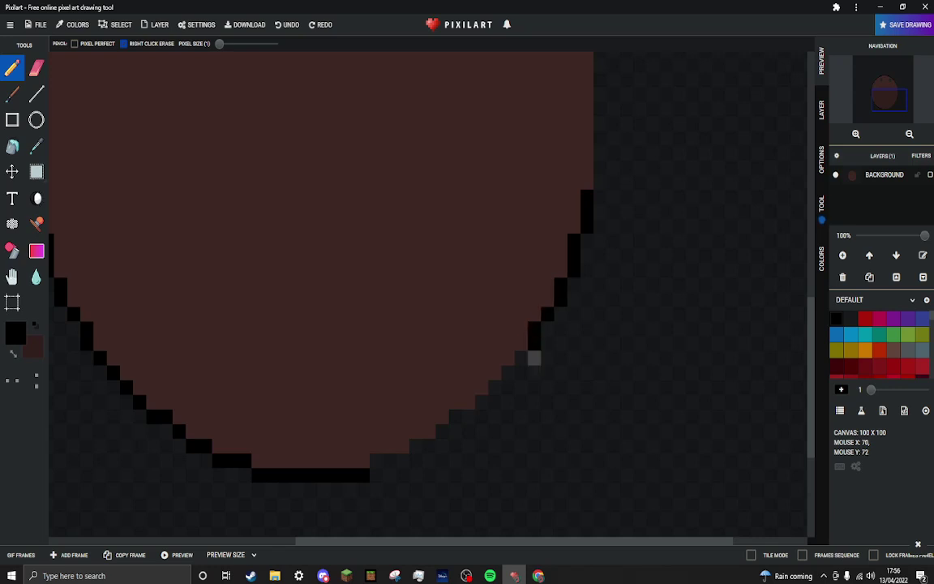
{"action": "left_click", "coordinate": [520, 358]}
{"action": "mouse_move", "coordinate": [521, 372]}
{"action": "left_mouse_down"}
{"action": "mouse_move", "coordinate": [482, 401]}
{"action": "mouse_move", "coordinate": [456, 416]}
{"action": "left_mouse_up"}
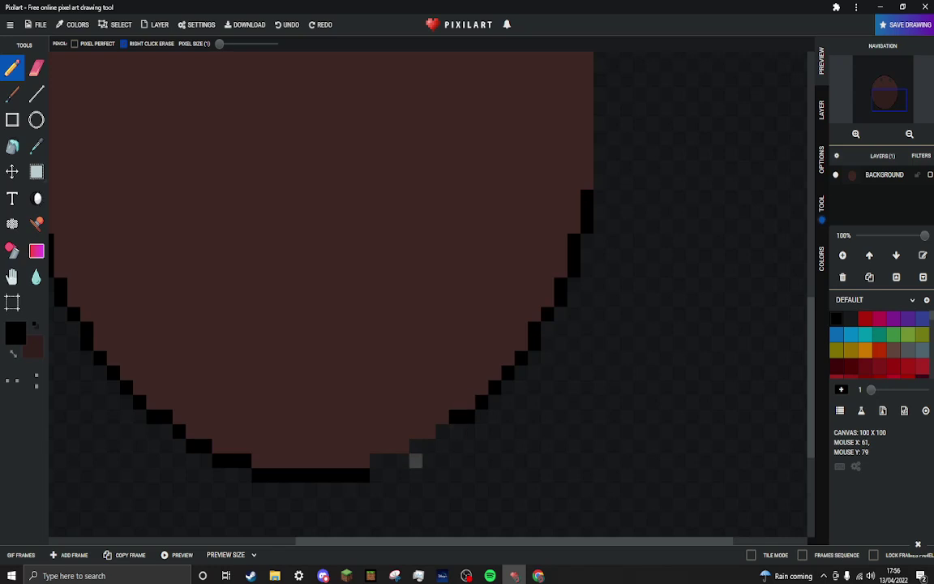
{"action": "left_click", "coordinate": [441, 431]}
{"action": "left_click", "coordinate": [416, 445]}
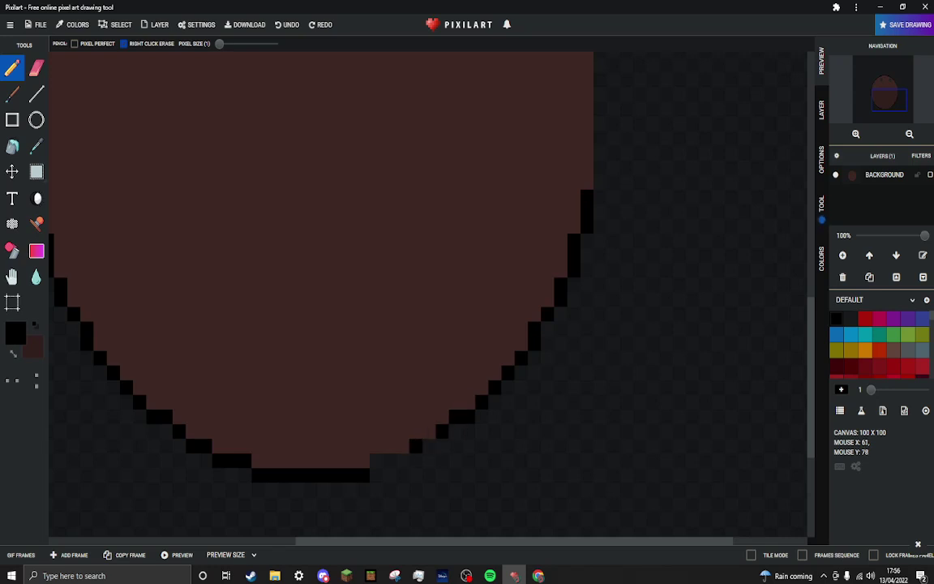
{"action": "left_click_drag", "start_coordinate": [403, 458], "coordinate": [377, 458]}
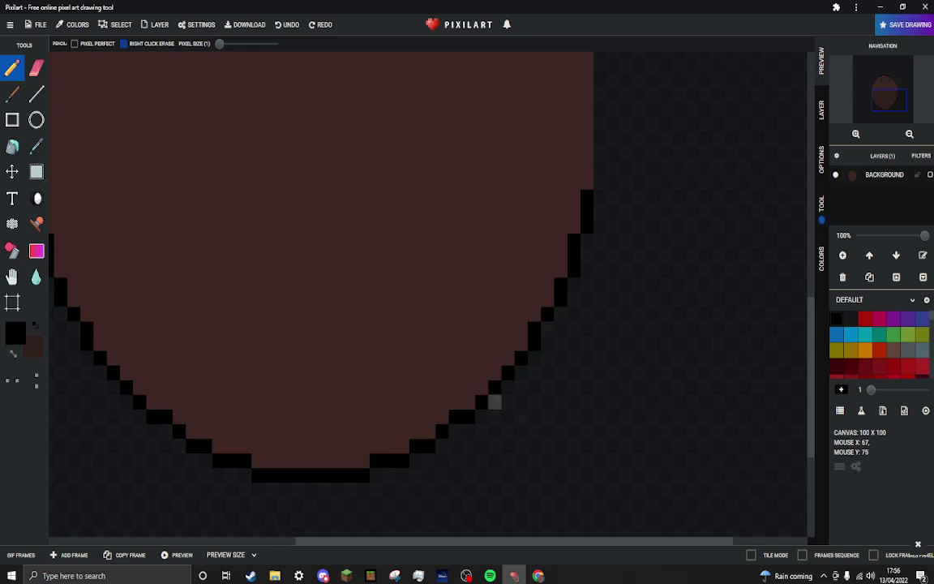
- Close the black outline from the oval's upper-right curve down its straight right side to the lower-right curve
{"action": "scroll", "coordinate": [613, 339], "scroll_direction": "down", "scroll_amount": 5}
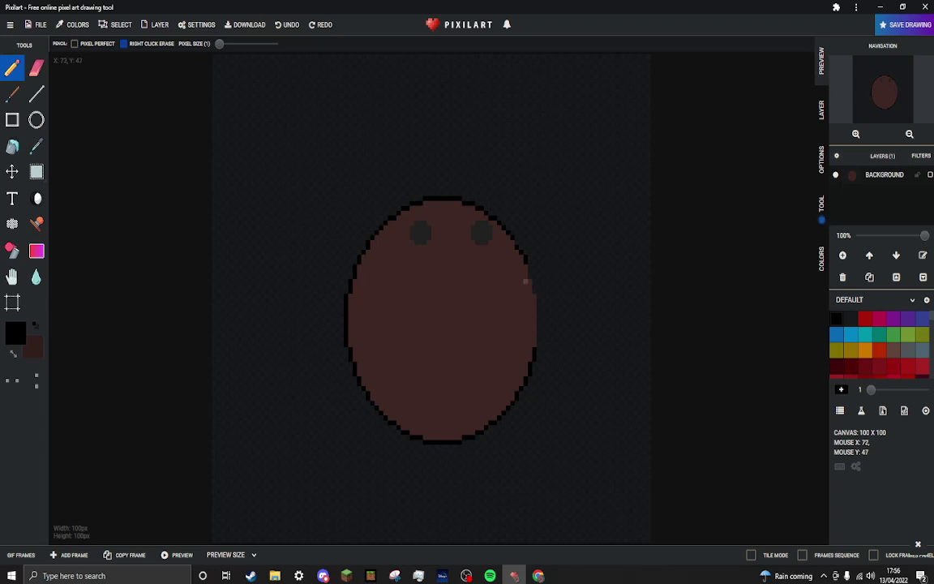
{"action": "scroll", "coordinate": [610, 235], "scroll_direction": "up", "scroll_amount": 1}
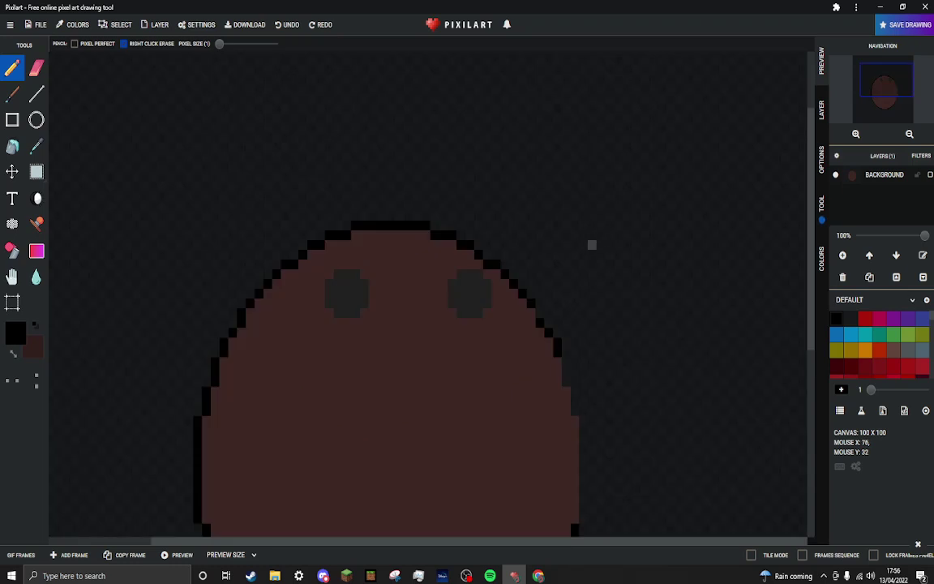
{"action": "scroll", "coordinate": [583, 283], "scroll_direction": "down", "scroll_amount": 3}
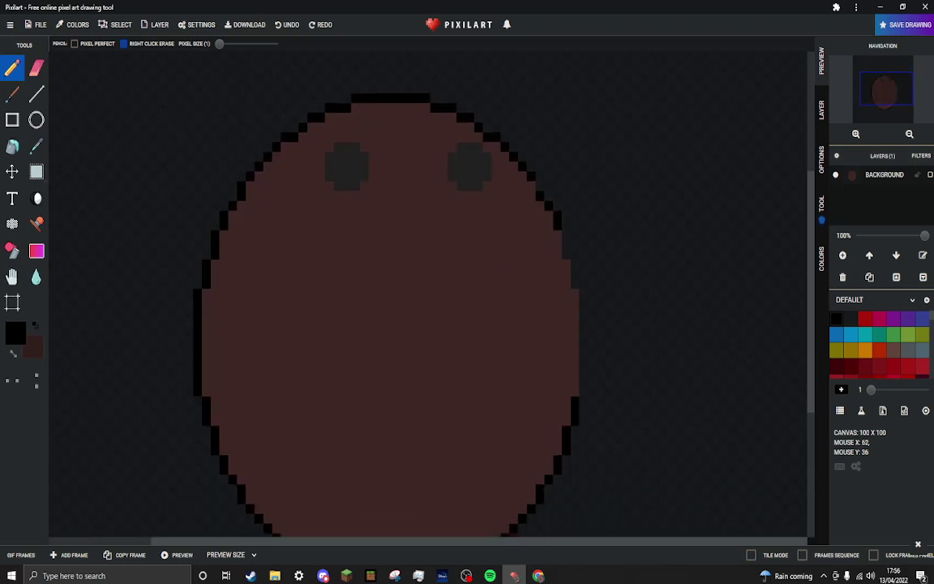
{"action": "scroll", "coordinate": [583, 283], "scroll_direction": "down", "scroll_amount": 1}
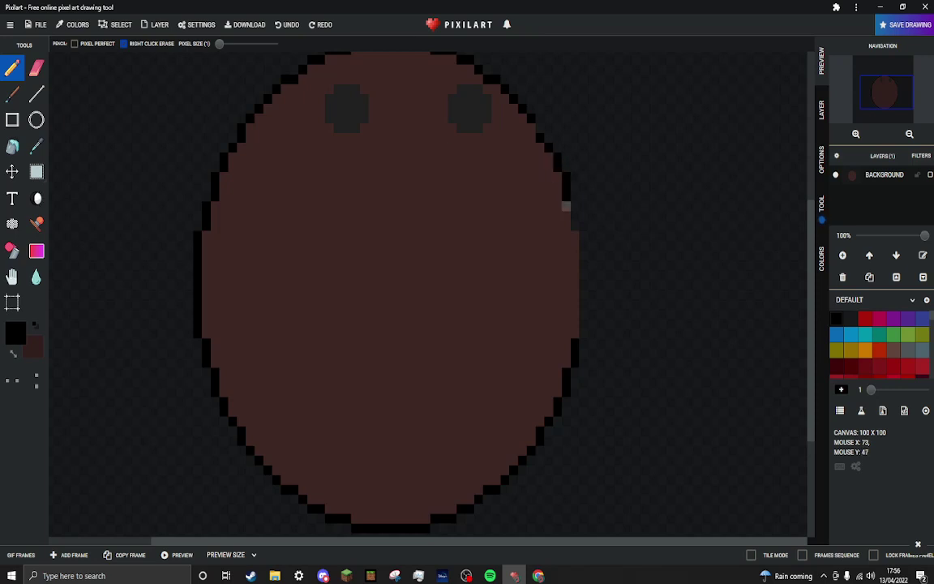
{"action": "left_click_drag", "start_coordinate": [583, 235], "coordinate": [583, 335]}
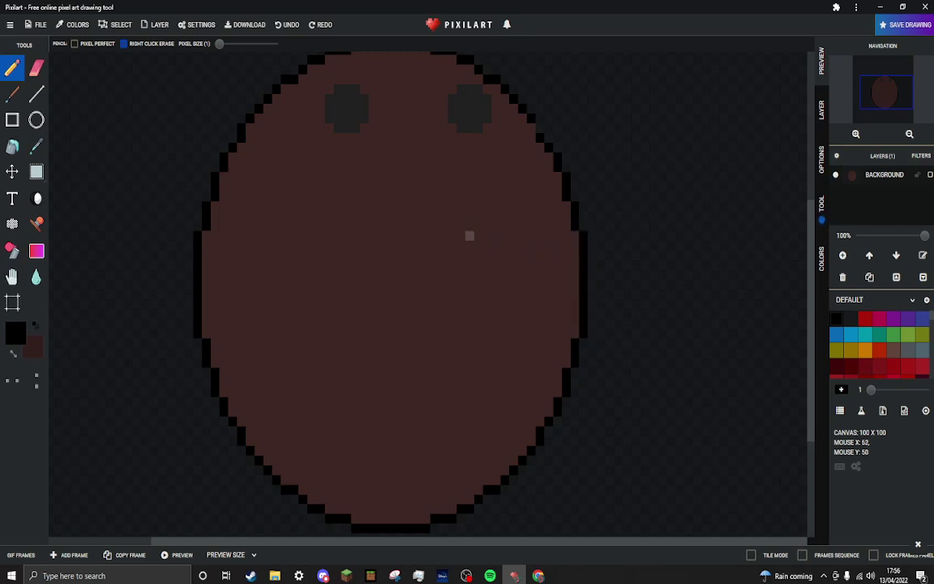
- Draw a one-pixel black outline around the creature's left dark grey eye
{"action": "scroll", "coordinate": [463, 237], "scroll_direction": "down", "scroll_amount": 2}
{"action": "scroll", "coordinate": [442, 228], "scroll_direction": "up", "scroll_amount": 2}
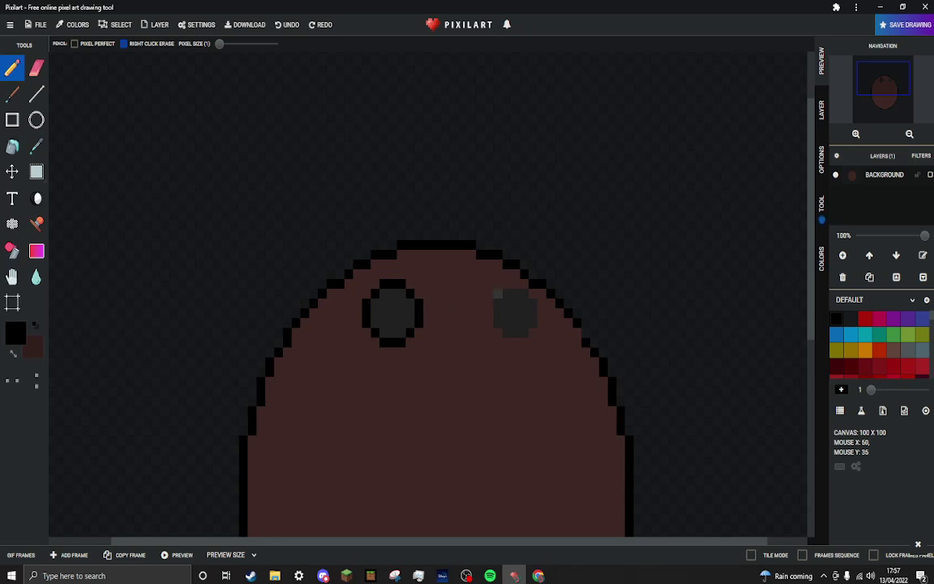
- Outline the second grey eye in black with the 1-pixel pencil to match the first eye, undoing the stray stroke
{"action": "left_click_drag", "start_coordinate": [498, 293], "coordinate": [490, 303]}
{"action": "mouse_move", "coordinate": [535, 295]}
{"action": "left_mouse_down"}
{"action": "mouse_move", "coordinate": [529, 290]}
{"action": "mouse_move", "coordinate": [542, 313]}
{"action": "left_mouse_up"}
{"action": "key", "text": "ctrl+z"}
{"action": "scroll", "coordinate": [535, 329], "scroll_direction": "down", "scroll_amount": 3}
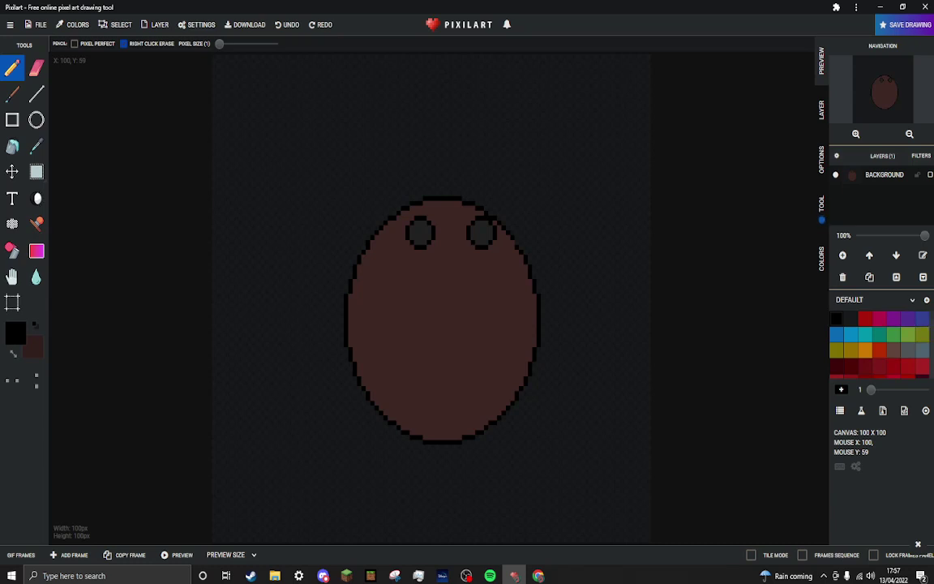
- Try several red, maroon and crimson palette swatches as the primary drawing colour
{"action": "scroll", "coordinate": [880, 345], "scroll_direction": "down", "scroll_amount": 2}
{"action": "left_click", "coordinate": [909, 345]}
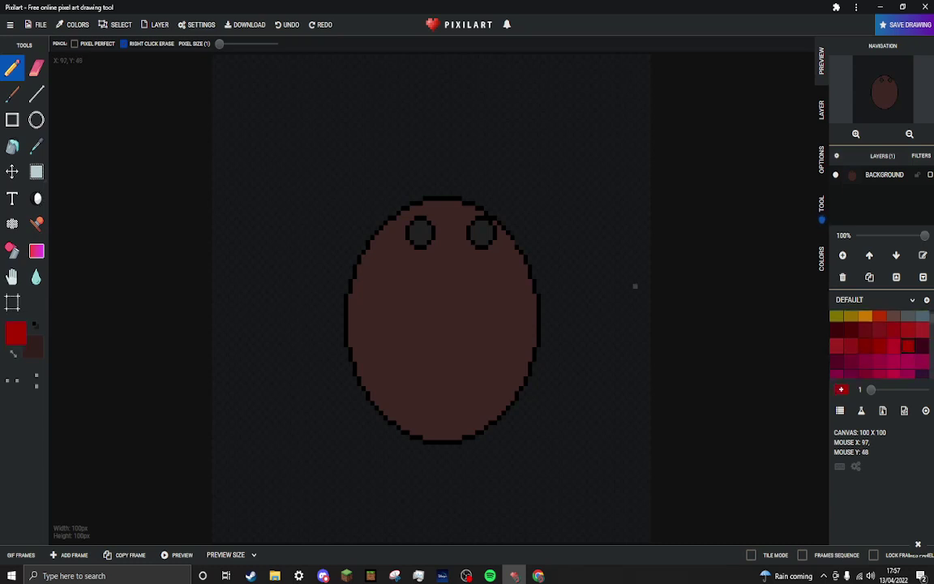
{"action": "scroll", "coordinate": [630, 285], "scroll_direction": "up", "scroll_amount": 2}
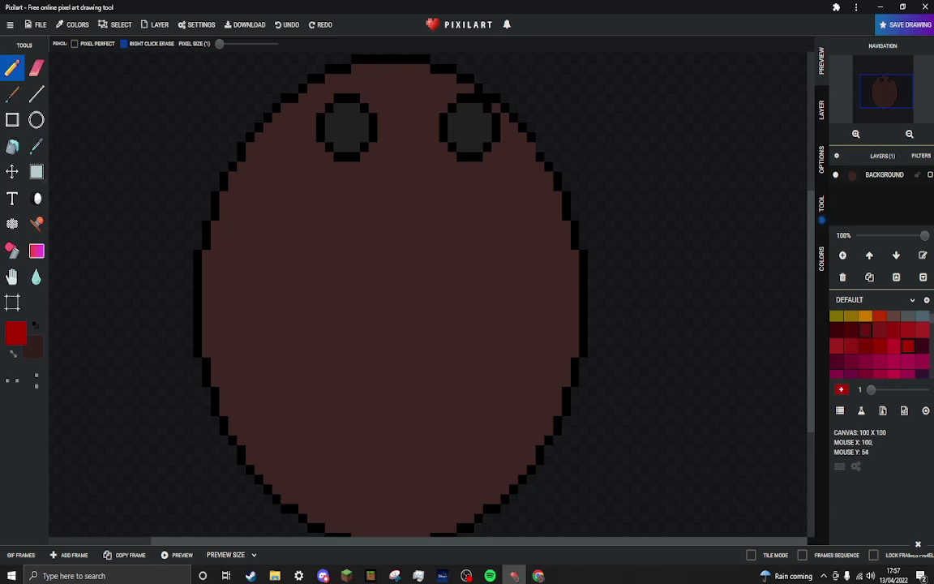
{"action": "left_click", "coordinate": [865, 330]}
{"action": "left_click", "coordinate": [670, 274]}
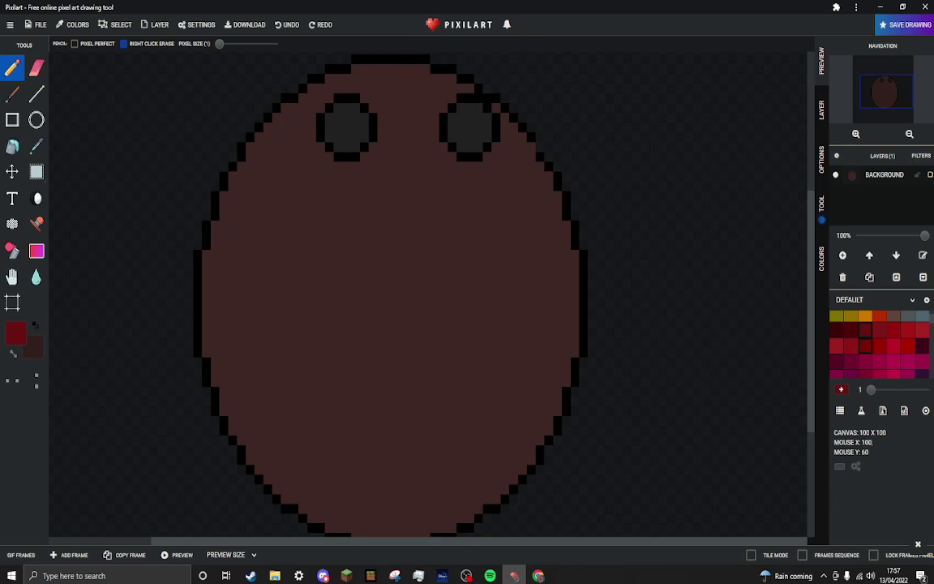
{"action": "left_click", "coordinate": [865, 346]}
{"action": "left_click", "coordinate": [879, 362]}
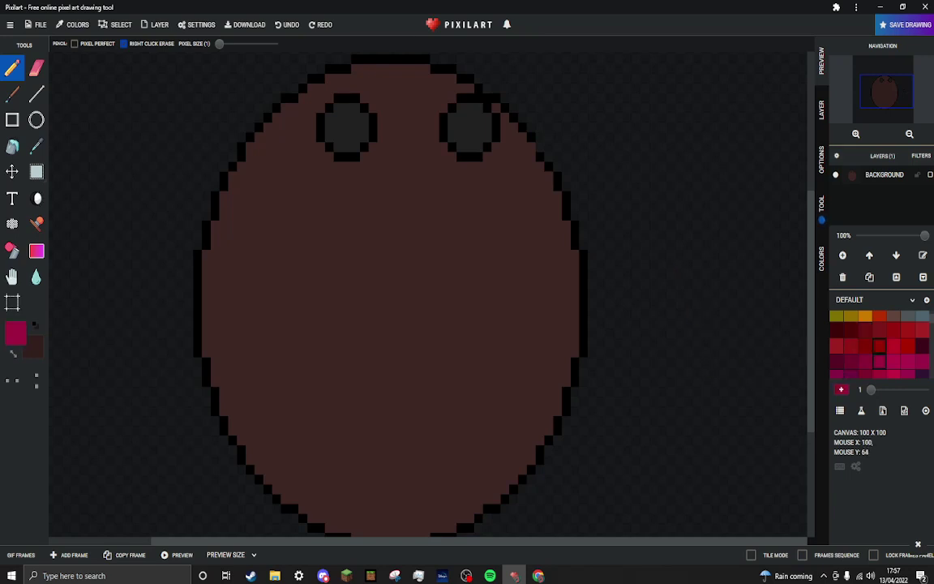
{"action": "left_click", "coordinate": [879, 346]}
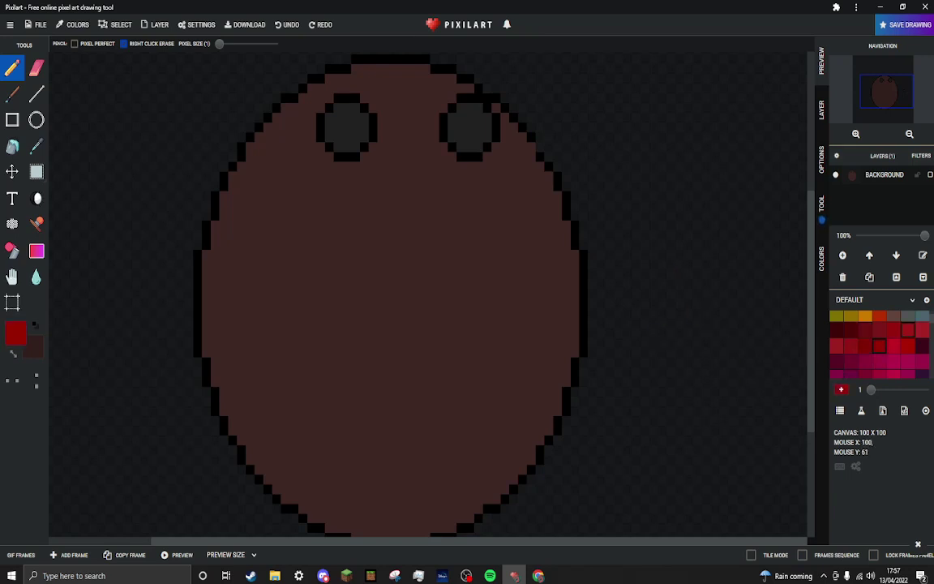
{"action": "left_click", "coordinate": [908, 330]}
{"action": "left_click", "coordinate": [741, 323]}
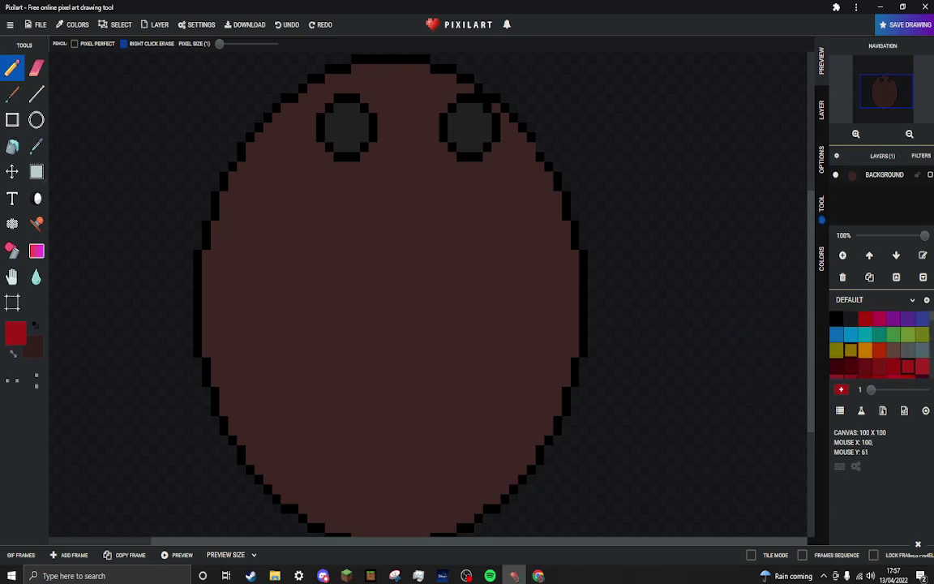
{"action": "key", "text": "x"}
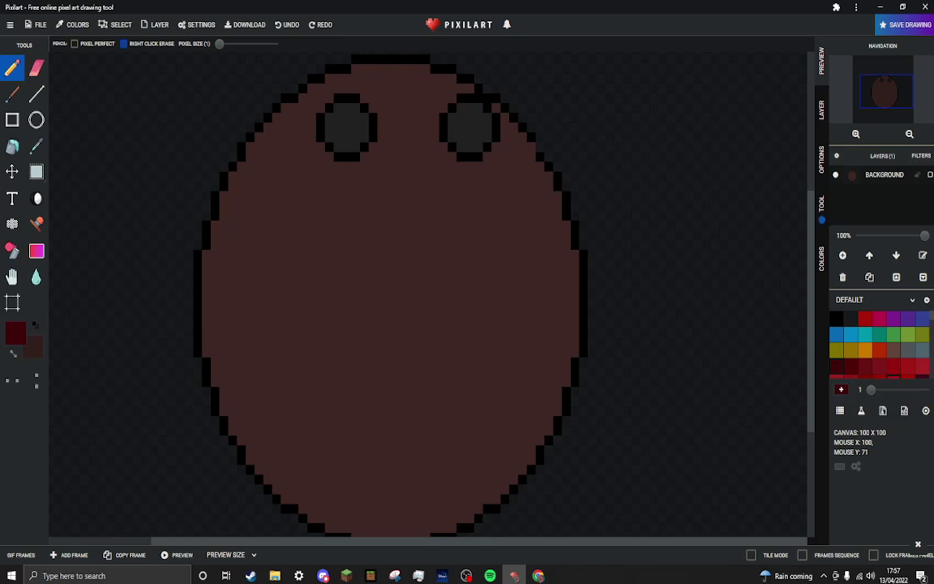
{"action": "scroll", "coordinate": [880, 340], "scroll_direction": "down", "scroll_amount": 3}
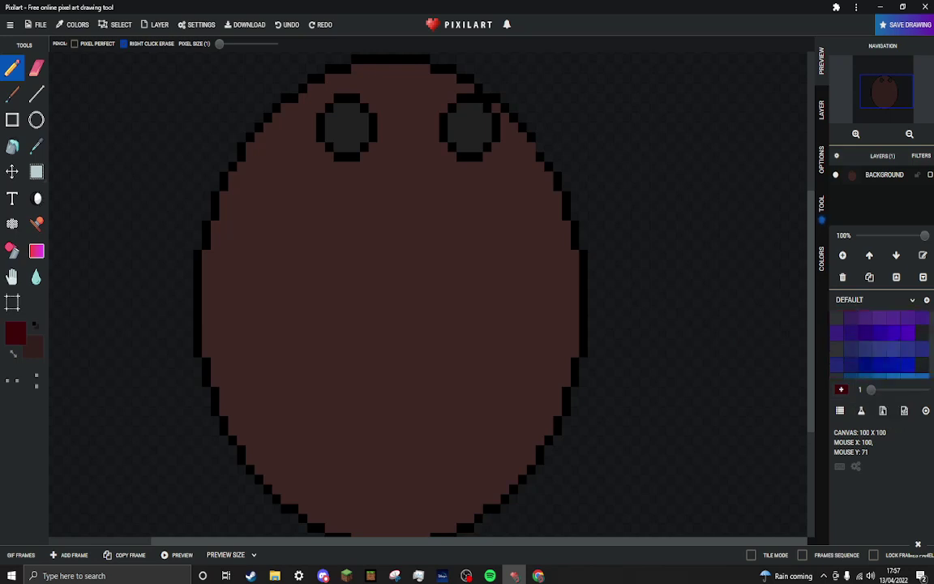
{"action": "scroll", "coordinate": [880, 341], "scroll_direction": "up", "scroll_amount": 3}
{"action": "key", "text": "x"}
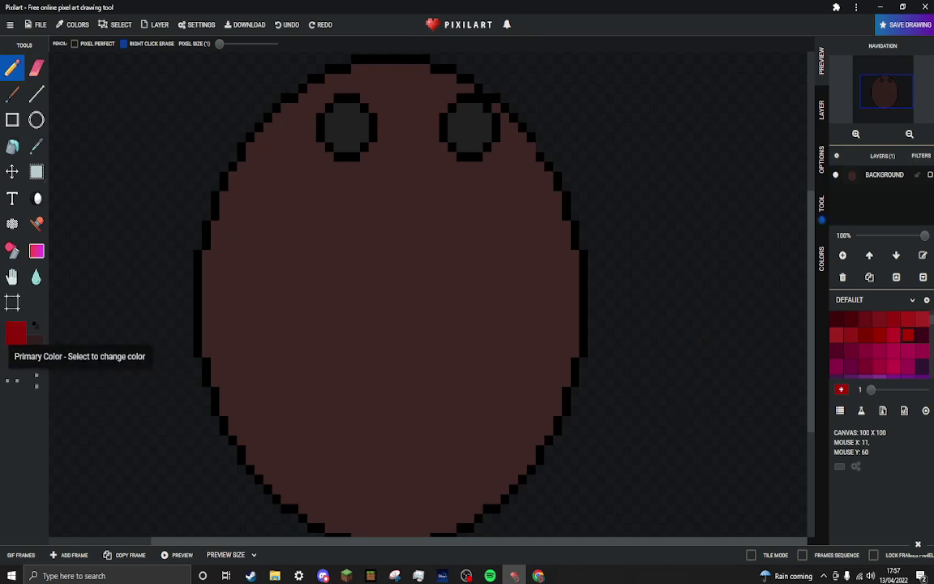
- Mix a custom dark red of about R 112, G 4, B 4 as the primary colour
{"action": "left_click", "coordinate": [16, 333]}
{"action": "left_click", "coordinate": [81, 401]}
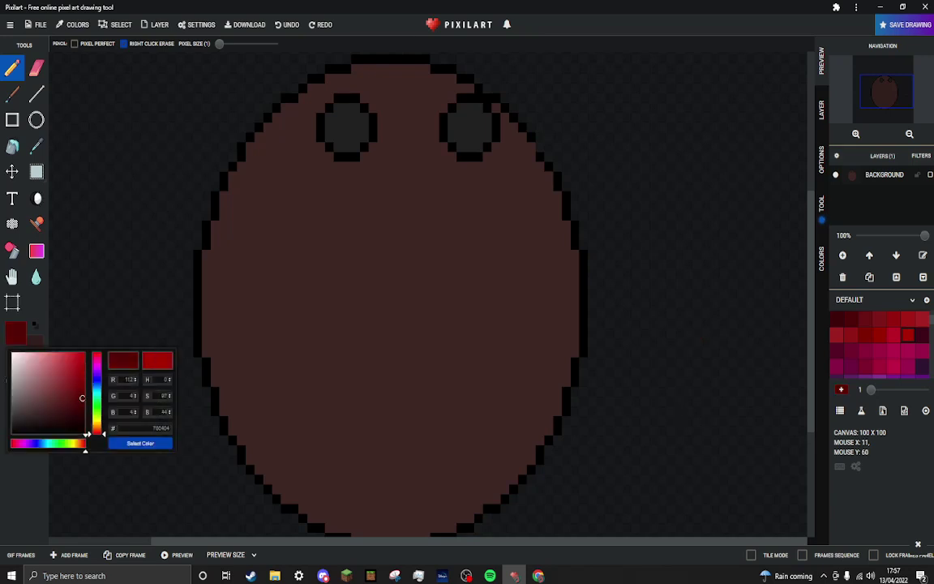
{"action": "left_click", "coordinate": [93, 283]}
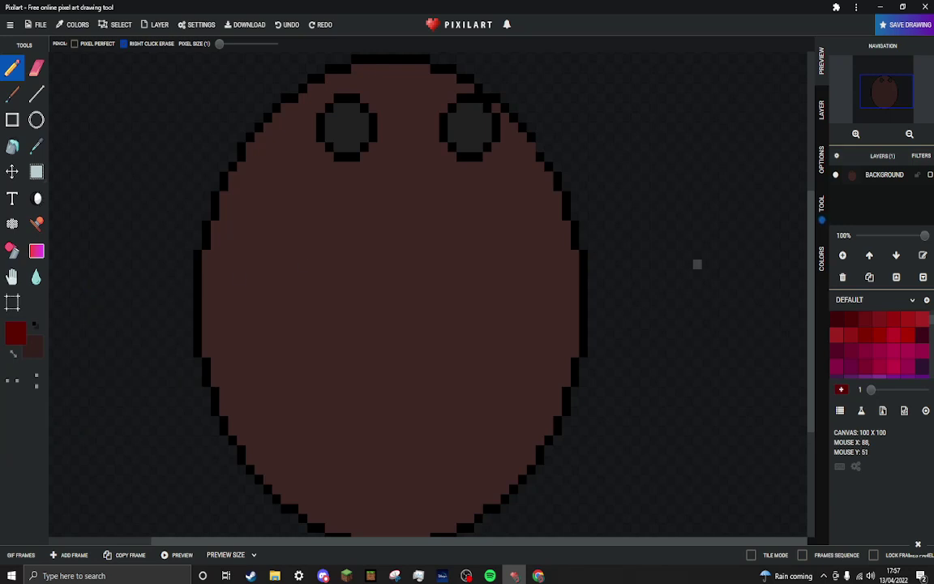
- Undo a trial red pupil in the first eye and draw 1-pixel-wide vertical antennae about 19 pixels tall from both eye centres
{"action": "scroll", "coordinate": [722, 247], "scroll_direction": "up", "scroll_amount": 1}
{"action": "scroll", "coordinate": [730, 325], "scroll_direction": "up", "scroll_amount": 3}
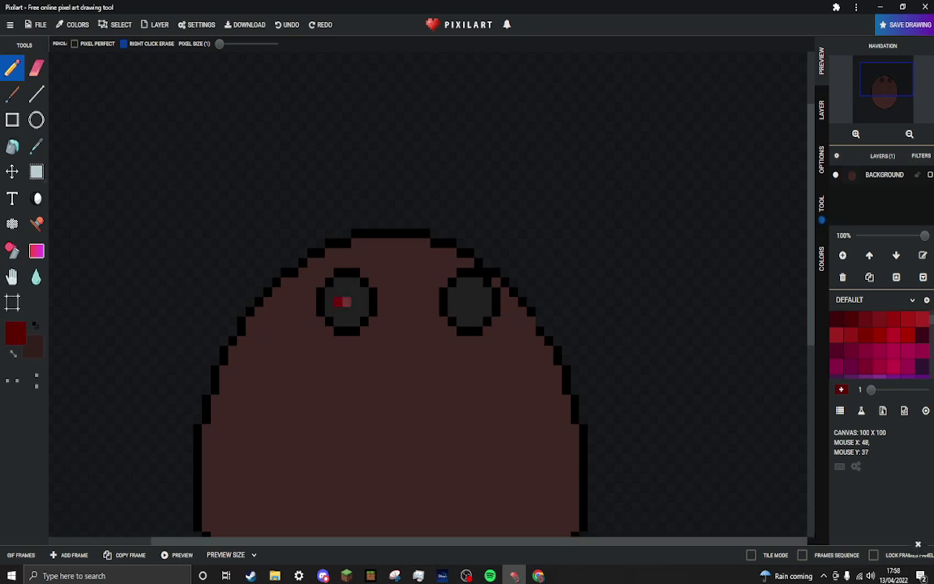
{"action": "left_click_drag", "start_coordinate": [355, 301], "coordinate": [356, 291]}
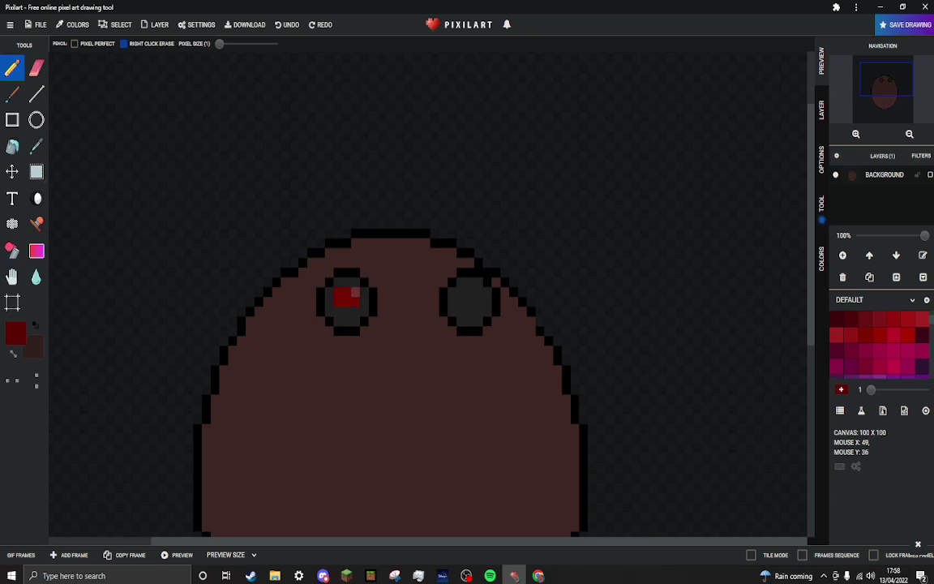
{"action": "key", "text": "ctrl+z"}
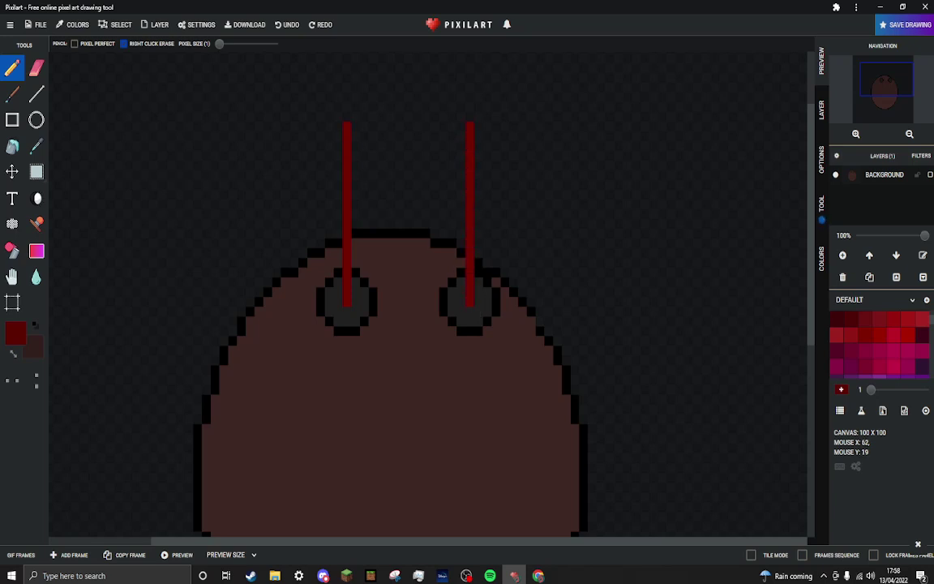
{"action": "scroll", "coordinate": [499, 247], "scroll_direction": "down", "scroll_amount": 2}
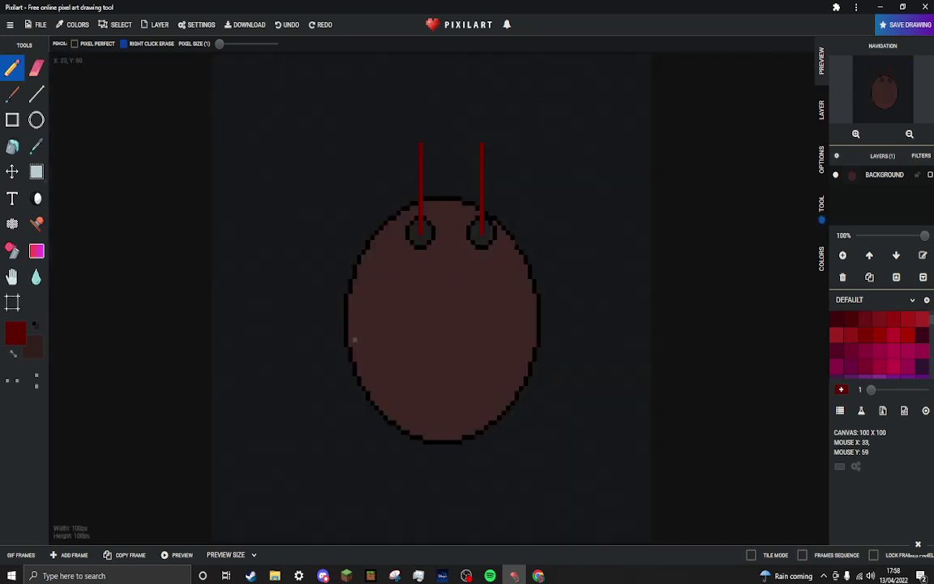
{"action": "scroll", "coordinate": [333, 266], "scroll_direction": "up", "scroll_amount": 2}
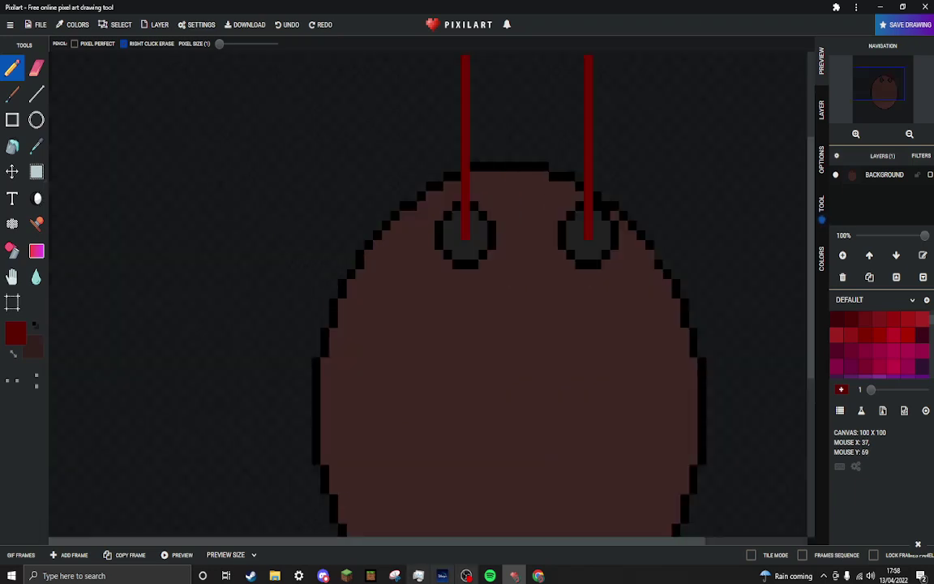
{"action": "left_click", "coordinate": [537, 574]}
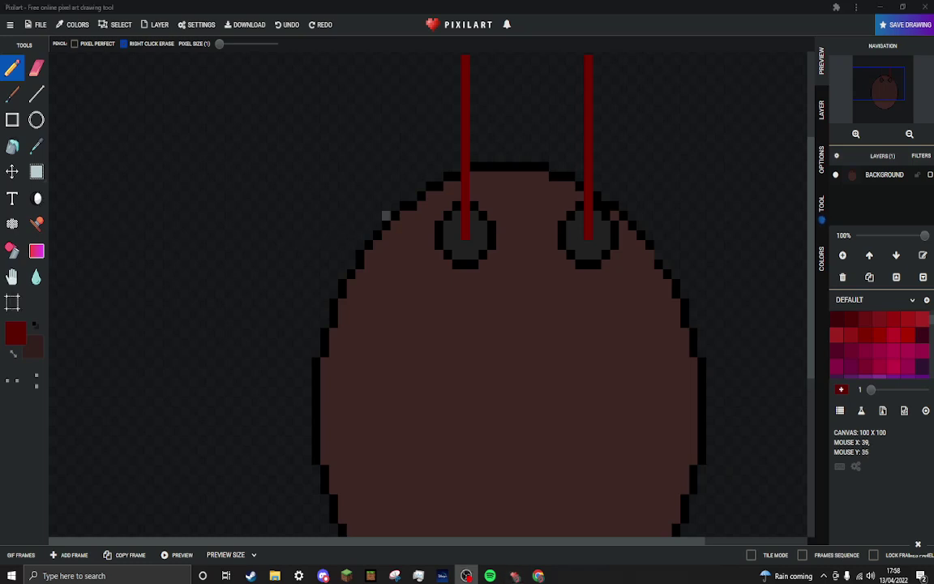
- Draw five curved dark red legs down the left side of the body with the pencil size set to 2
{"action": "key", "text": "bracketright"}
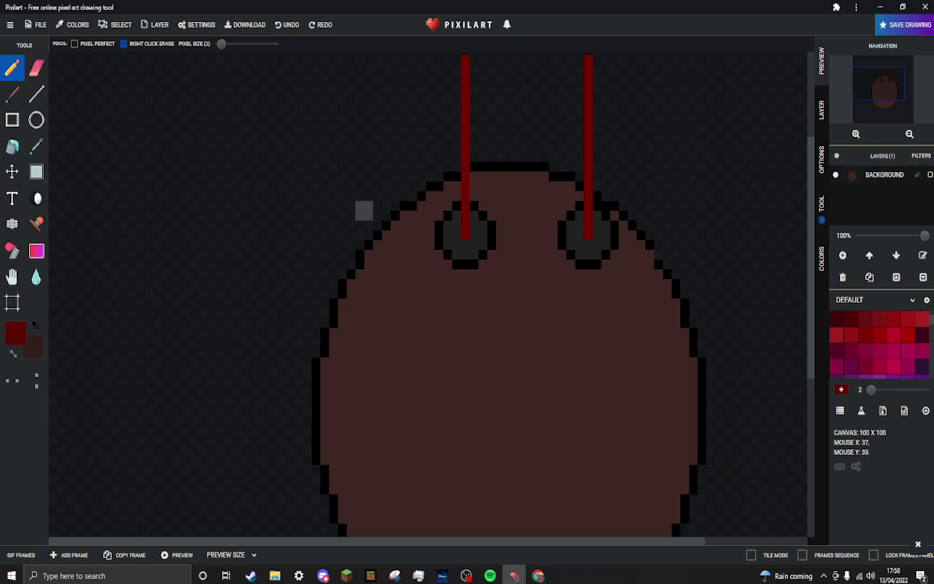
{"action": "left_click", "coordinate": [381, 211]}
{"action": "mouse_move", "coordinate": [381, 211]}
{"action": "left_mouse_down"}
{"action": "mouse_move", "coordinate": [320, 160]}
{"action": "mouse_move", "coordinate": [286, 151]}
{"action": "mouse_move", "coordinate": [221, 172]}
{"action": "left_mouse_up"}
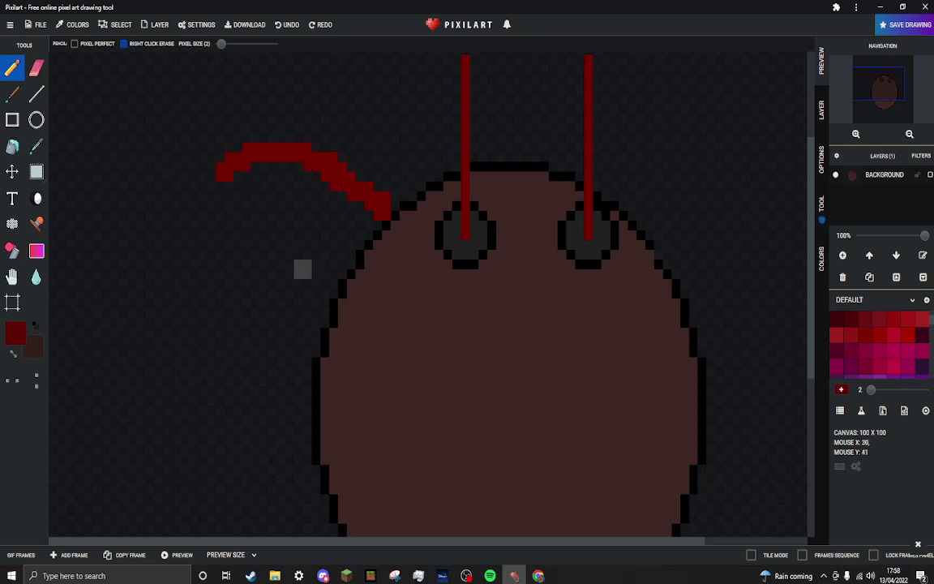
{"action": "mouse_move", "coordinate": [339, 268]}
{"action": "left_mouse_down"}
{"action": "mouse_move", "coordinate": [282, 237]}
{"action": "mouse_move", "coordinate": [222, 258]}
{"action": "mouse_move", "coordinate": [213, 282]}
{"action": "left_mouse_up"}
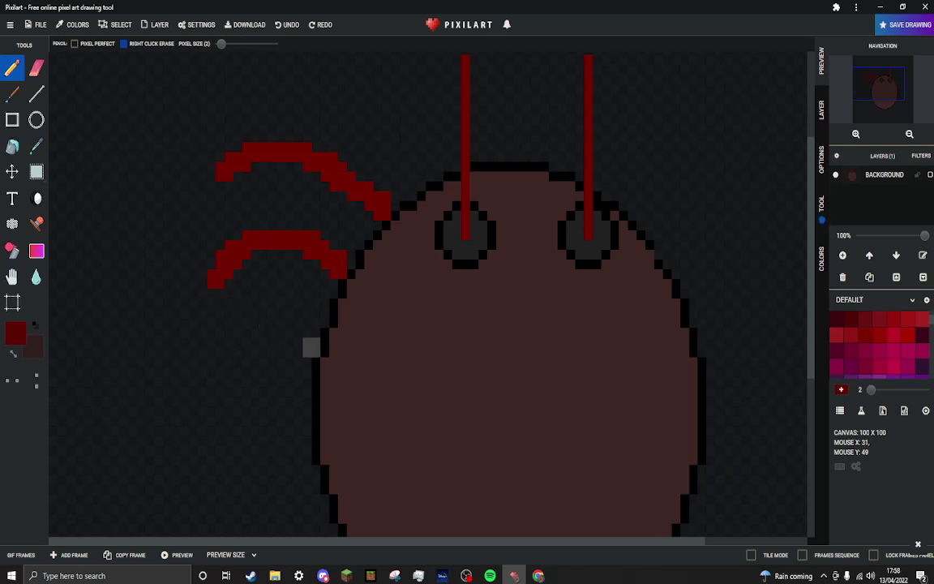
{"action": "mouse_move", "coordinate": [312, 344]}
{"action": "left_mouse_down"}
{"action": "mouse_move", "coordinate": [276, 315]}
{"action": "mouse_move", "coordinate": [240, 316]}
{"action": "mouse_move", "coordinate": [206, 366]}
{"action": "mouse_move", "coordinate": [207, 393]}
{"action": "left_mouse_up"}
{"action": "scroll", "coordinate": [267, 405], "scroll_direction": "down", "scroll_amount": 5}
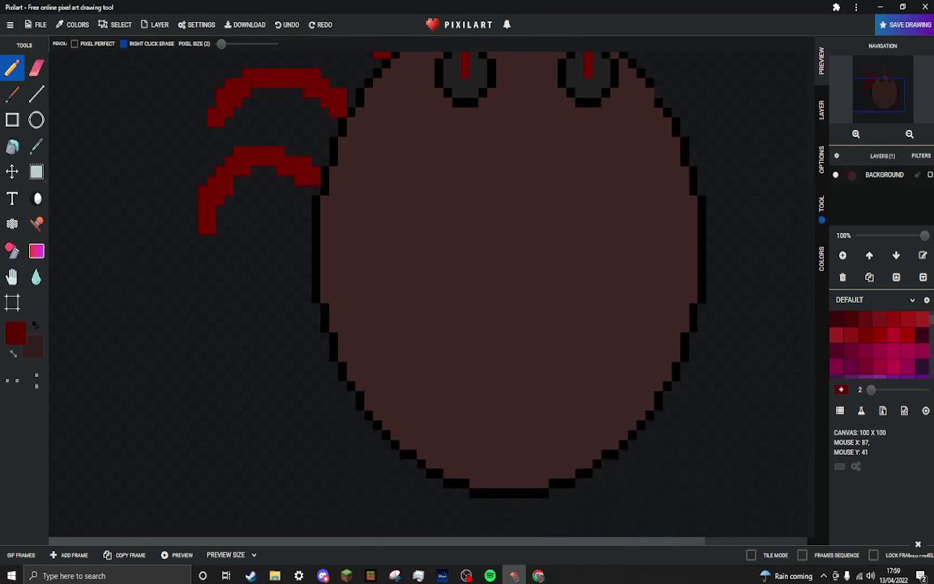
{"action": "mouse_move", "coordinate": [313, 279]}
{"action": "left_mouse_down"}
{"action": "mouse_move", "coordinate": [258, 295]}
{"action": "mouse_move", "coordinate": [235, 323]}
{"action": "mouse_move", "coordinate": [234, 367]}
{"action": "left_mouse_up"}
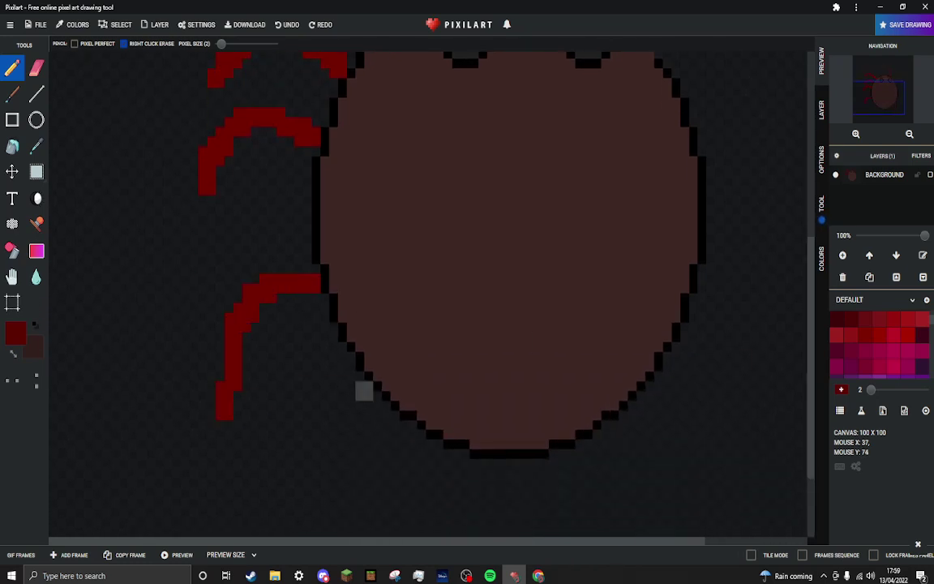
{"action": "left_click", "coordinate": [364, 390]}
{"action": "mouse_move", "coordinate": [364, 391]}
{"action": "left_mouse_down"}
{"action": "mouse_move", "coordinate": [338, 391]}
{"action": "mouse_move", "coordinate": [311, 420]}
{"action": "mouse_move", "coordinate": [302, 482]}
{"action": "left_mouse_up"}
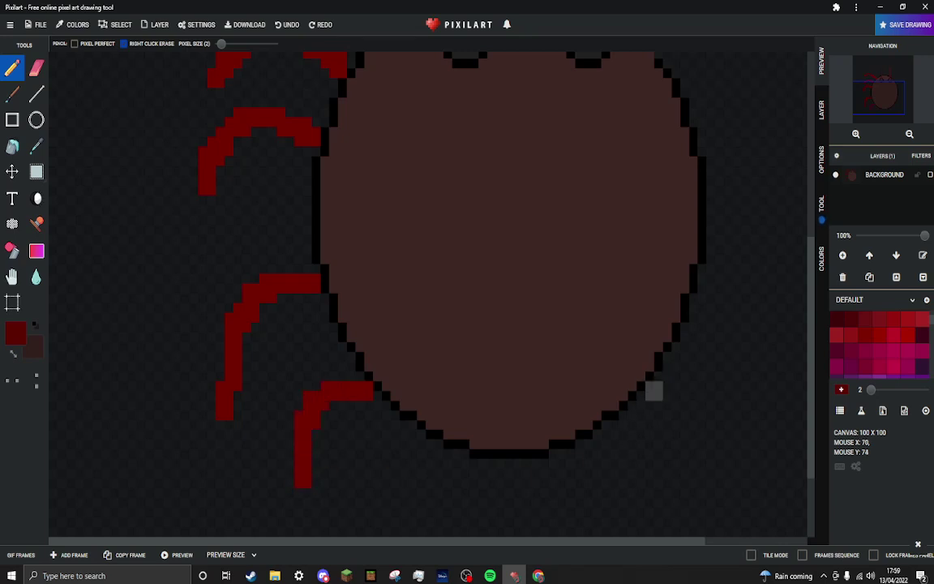
- Draw five matching curved dark red legs on the body's right side, working from the lowest one up
{"action": "mouse_move", "coordinate": [650, 388]}
{"action": "left_mouse_down"}
{"action": "mouse_move", "coordinate": [717, 432]}
{"action": "mouse_move", "coordinate": [706, 483]}
{"action": "left_mouse_up"}
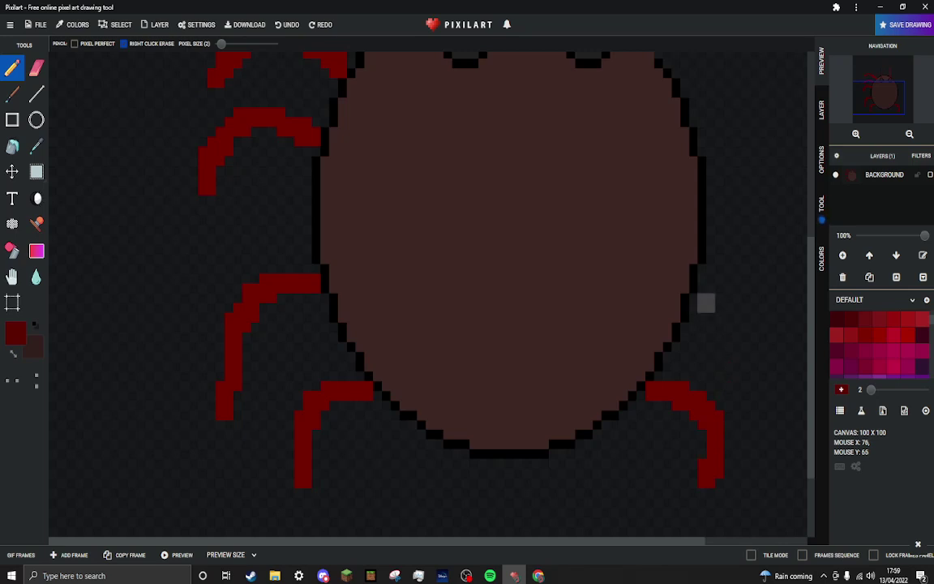
{"action": "left_click", "coordinate": [706, 282]}
{"action": "mouse_move", "coordinate": [706, 283]}
{"action": "left_mouse_down"}
{"action": "mouse_move", "coordinate": [754, 279]}
{"action": "mouse_move", "coordinate": [794, 391]}
{"action": "left_mouse_up"}
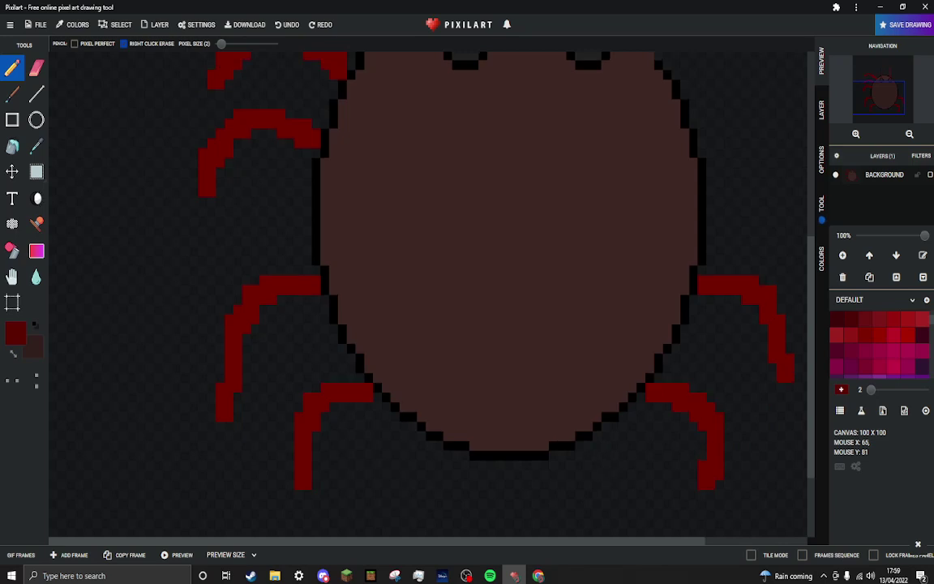
{"action": "left_click_drag", "start_coordinate": [620, 400], "coordinate": [500, 462]}
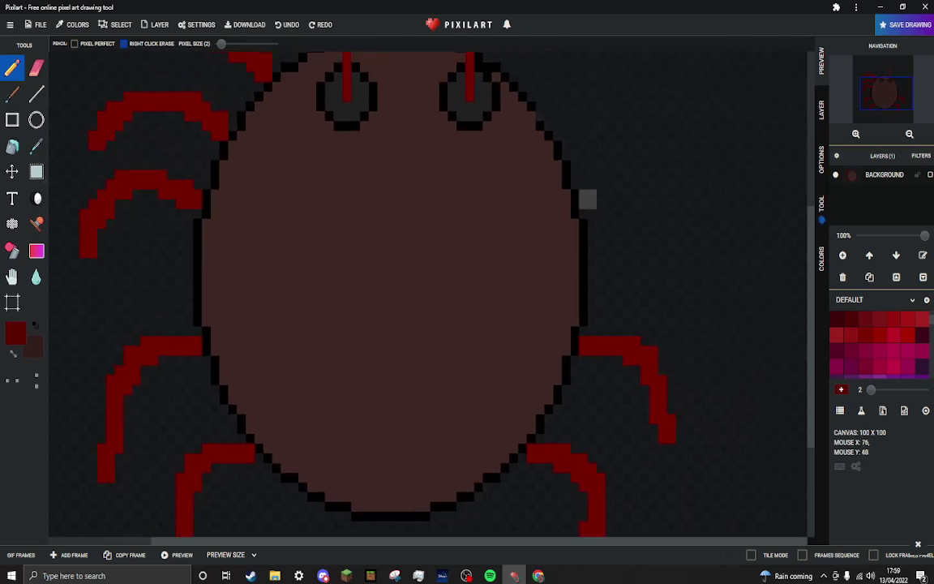
{"action": "mouse_move", "coordinate": [588, 200]}
{"action": "left_mouse_down"}
{"action": "mouse_move", "coordinate": [653, 197]}
{"action": "mouse_move", "coordinate": [677, 247]}
{"action": "left_mouse_up"}
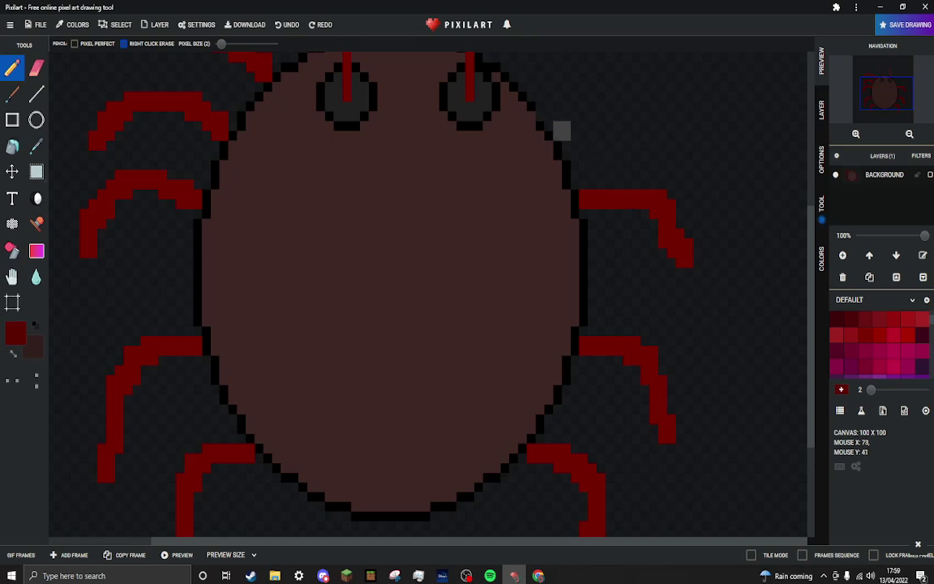
{"action": "mouse_move", "coordinate": [561, 130]}
{"action": "left_mouse_down"}
{"action": "mouse_move", "coordinate": [577, 113]}
{"action": "mouse_move", "coordinate": [608, 106]}
{"action": "mouse_move", "coordinate": [648, 121]}
{"action": "mouse_move", "coordinate": [693, 158]}
{"action": "mouse_move", "coordinate": [732, 209]}
{"action": "left_mouse_up"}
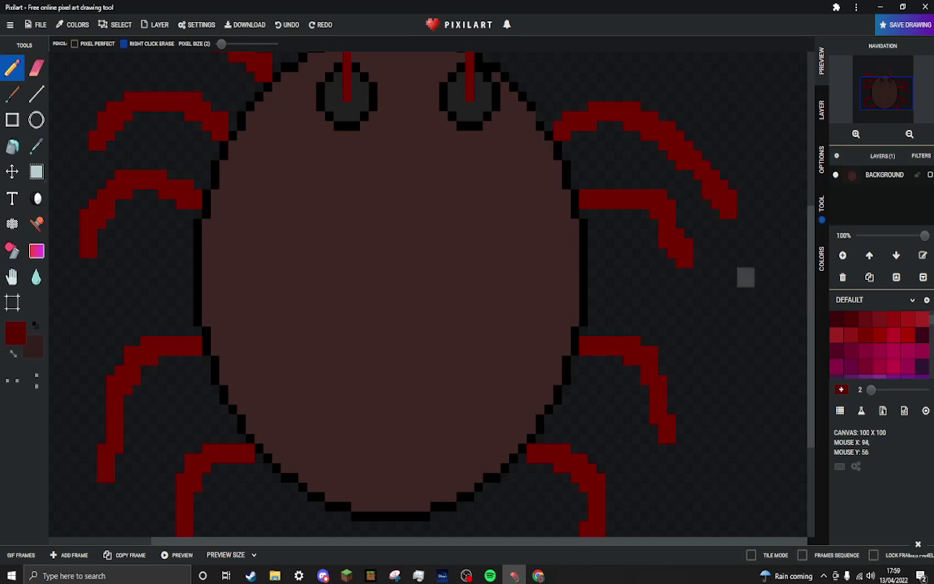
{"action": "scroll", "coordinate": [745, 277], "scroll_direction": "up", "scroll_amount": 3}
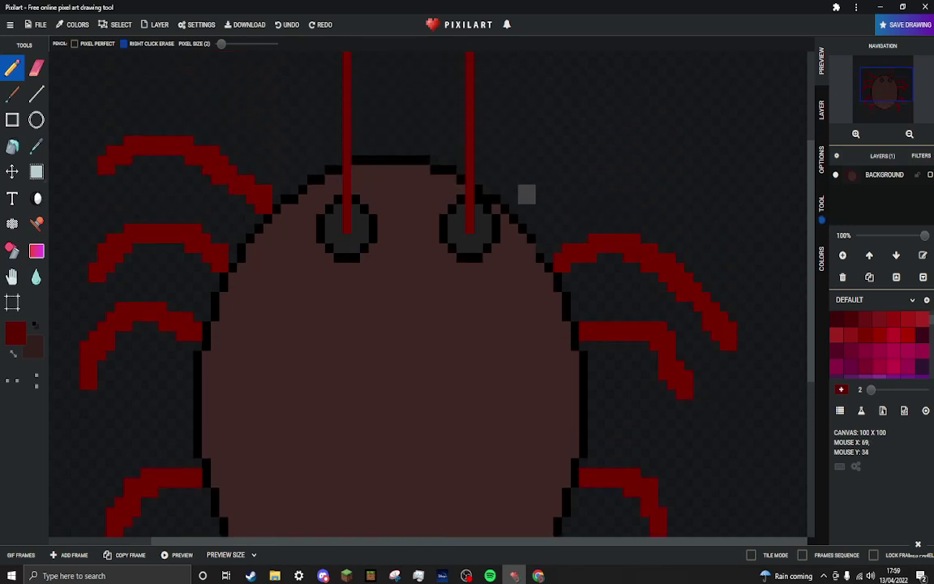
{"action": "mouse_move", "coordinate": [515, 207]}
{"action": "left_mouse_down"}
{"action": "mouse_move", "coordinate": [568, 167]}
{"action": "mouse_move", "coordinate": [653, 154]}
{"action": "mouse_move", "coordinate": [689, 159]}
{"action": "mouse_move", "coordinate": [752, 215]}
{"action": "left_mouse_up"}
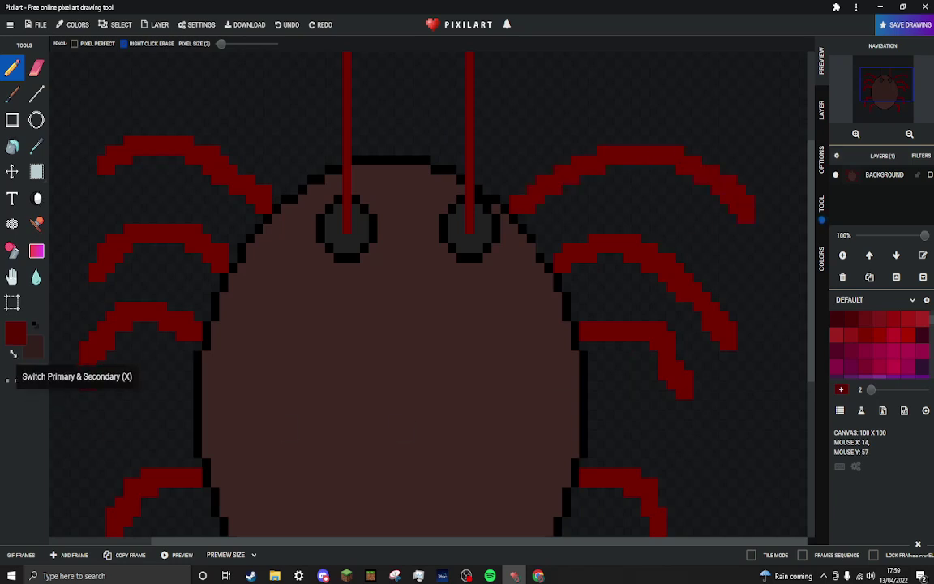
- With pencil size 1 and white as the primary colour, draw a 3-by-3-pixel square eye with an open centre atop each antenna
{"action": "left_click", "coordinate": [13, 354]}
{"action": "scroll", "coordinate": [880, 341], "scroll_direction": "down", "scroll_amount": 5}
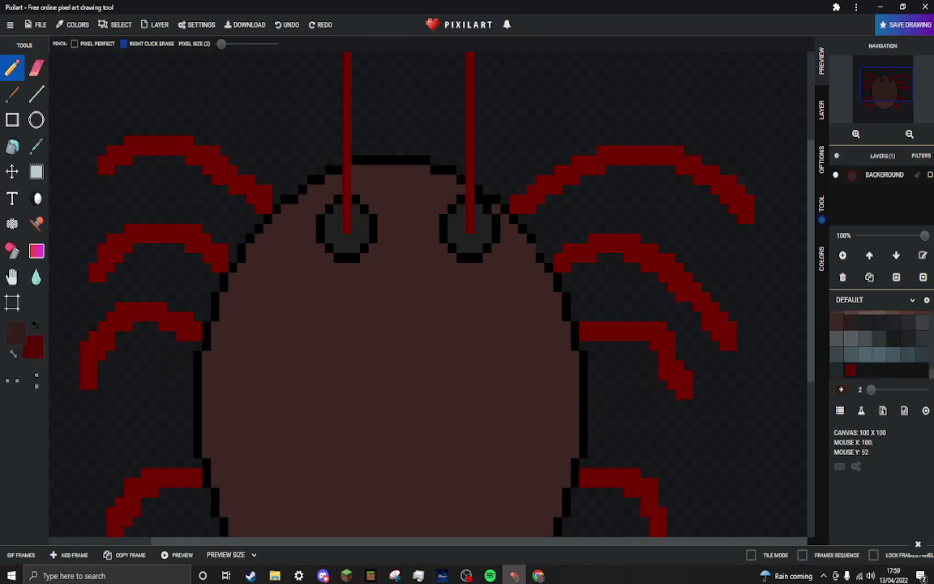
{"action": "scroll", "coordinate": [880, 341], "scroll_direction": "up", "scroll_amount": 5}
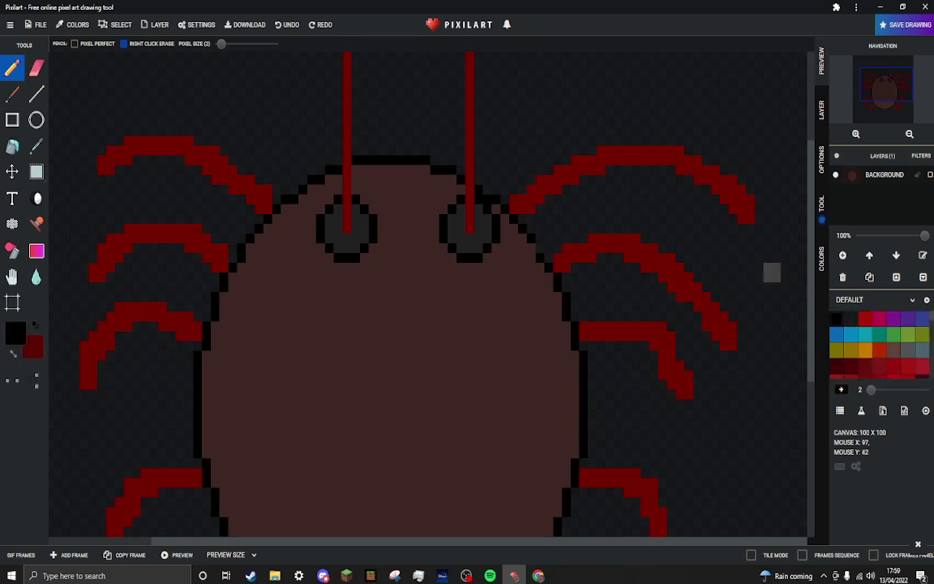
{"action": "scroll", "coordinate": [689, 292], "scroll_direction": "down", "scroll_amount": 4}
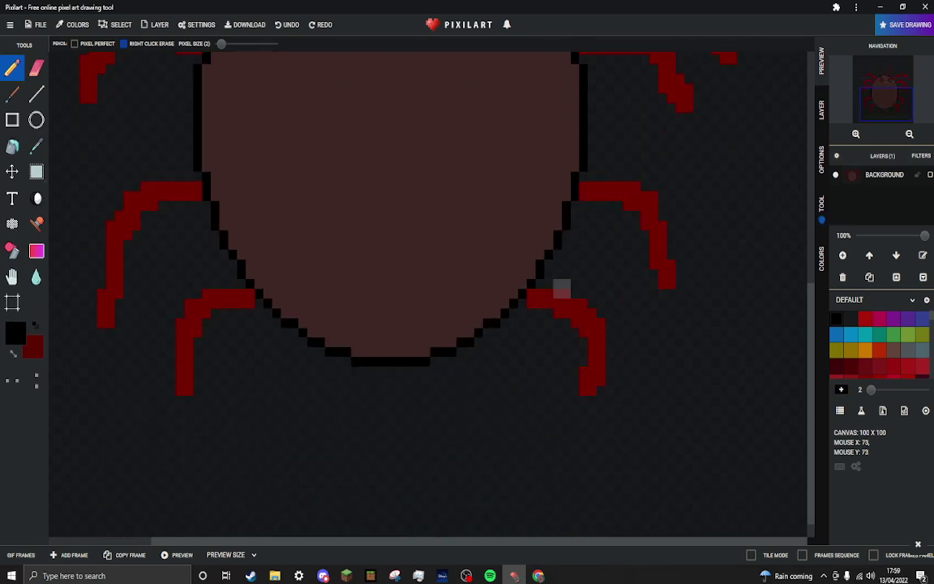
{"action": "scroll", "coordinate": [624, 181], "scroll_direction": "up", "scroll_amount": 3}
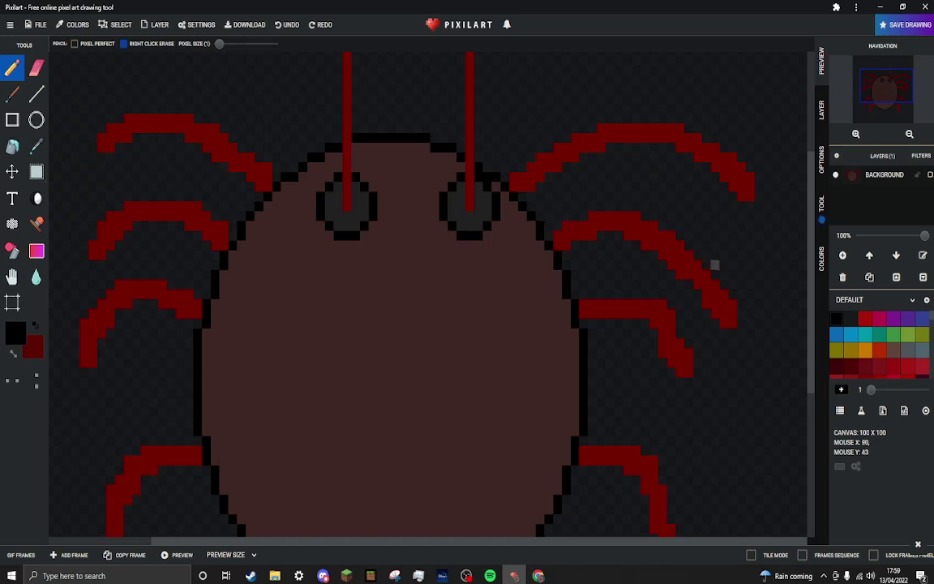
{"action": "scroll", "coordinate": [730, 325], "scroll_direction": "up", "scroll_amount": 5}
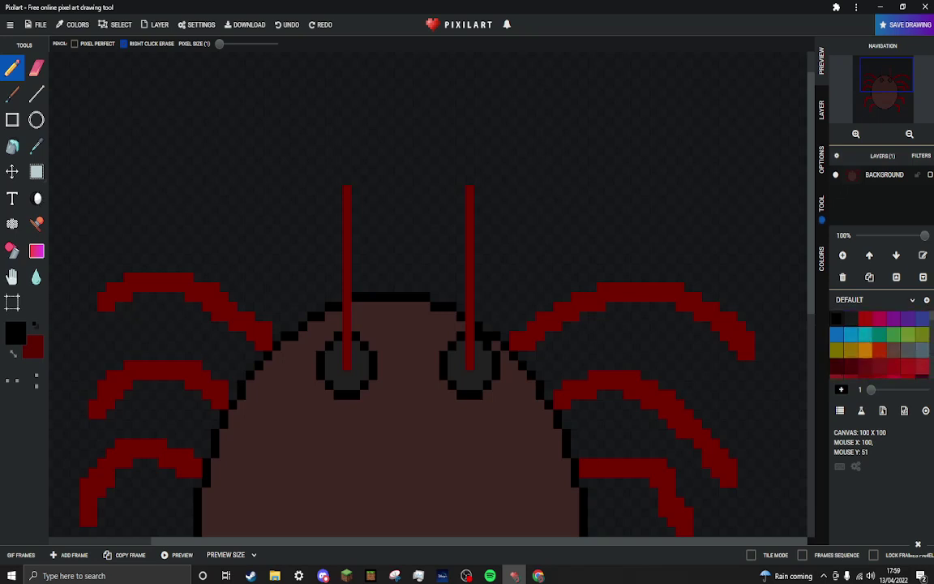
{"action": "left_click", "coordinate": [850, 318]}
{"action": "left_click", "coordinate": [654, 199]}
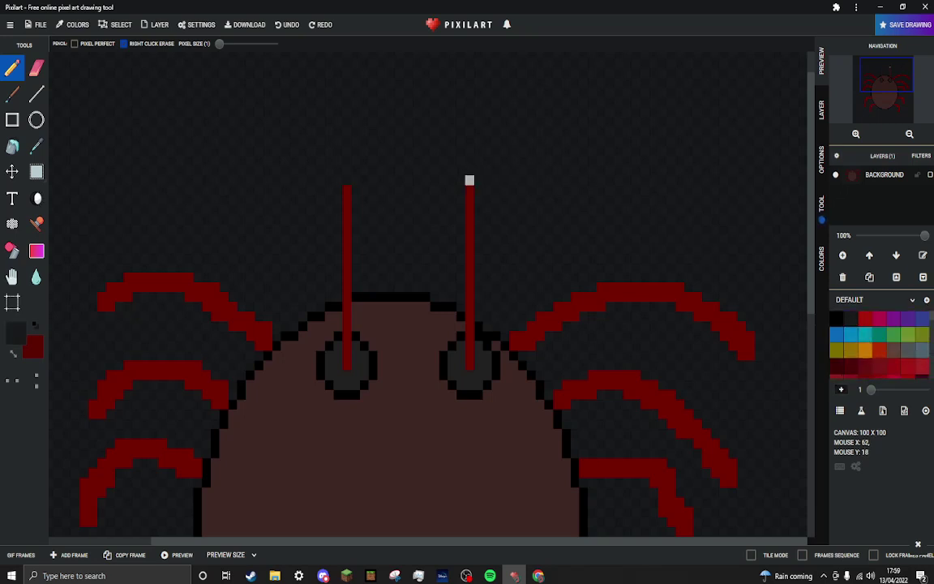
{"action": "left_click", "coordinate": [479, 180]}
{"action": "left_click_drag", "start_coordinate": [478, 159], "coordinate": [458, 180]}
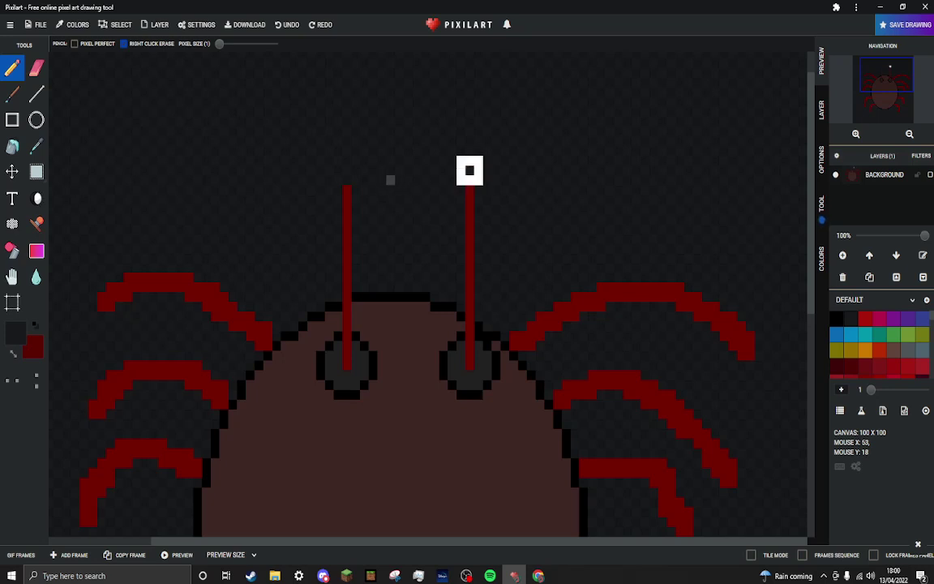
{"action": "left_click", "coordinate": [355, 180]}
{"action": "left_click", "coordinate": [355, 170]}
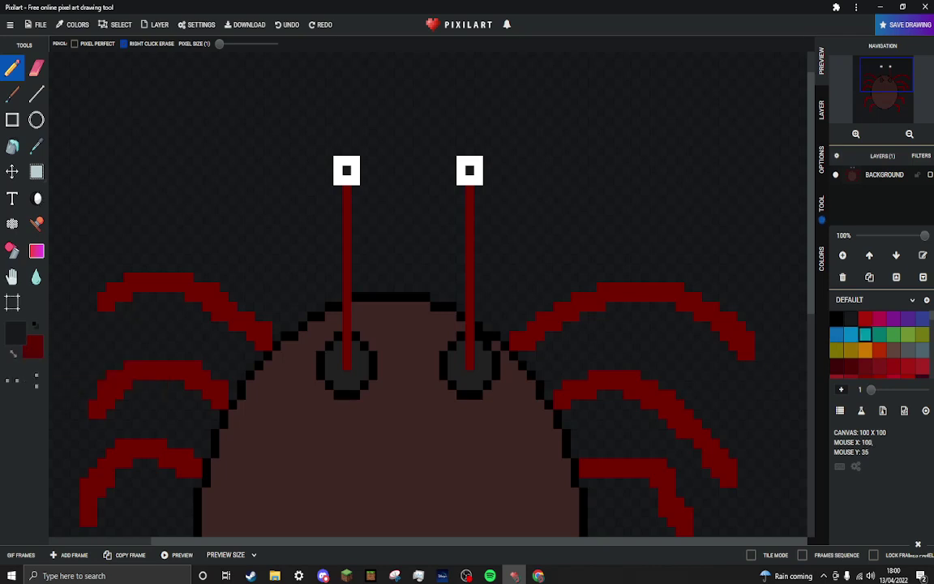
- Mix a near-black primary colour for the pupils of the white eyes on the antennae
{"action": "scroll", "coordinate": [884, 344], "scroll_direction": "down", "scroll_amount": 2}
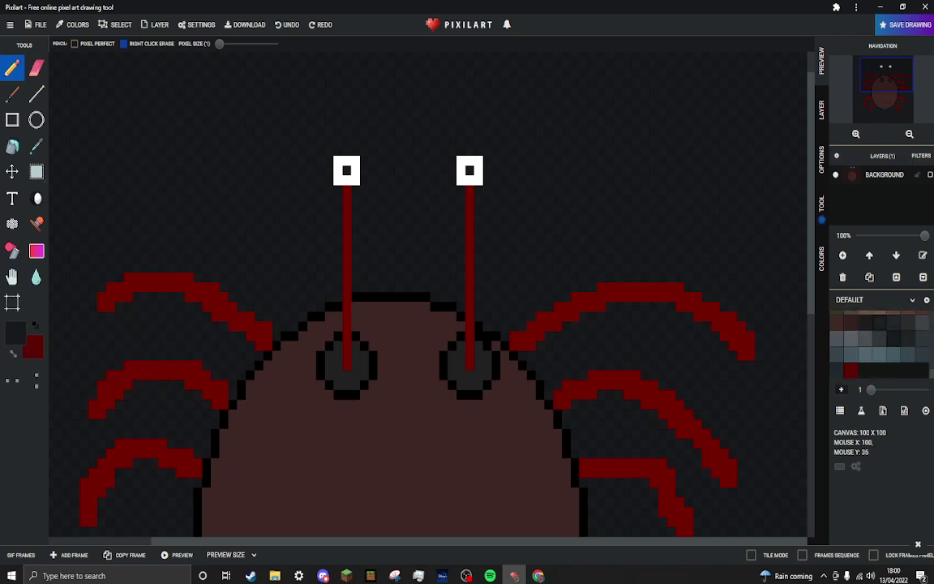
{"action": "key", "text": "ctrl+z"}
{"action": "key", "text": "ctrl+z"}
{"action": "left_click", "coordinate": [14, 332]}
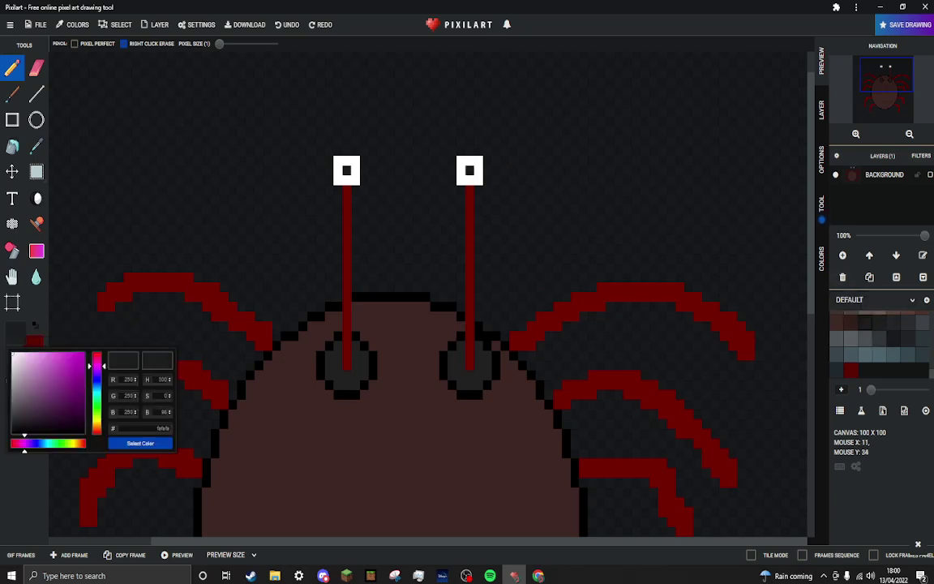
{"action": "left_click", "coordinate": [67, 425]}
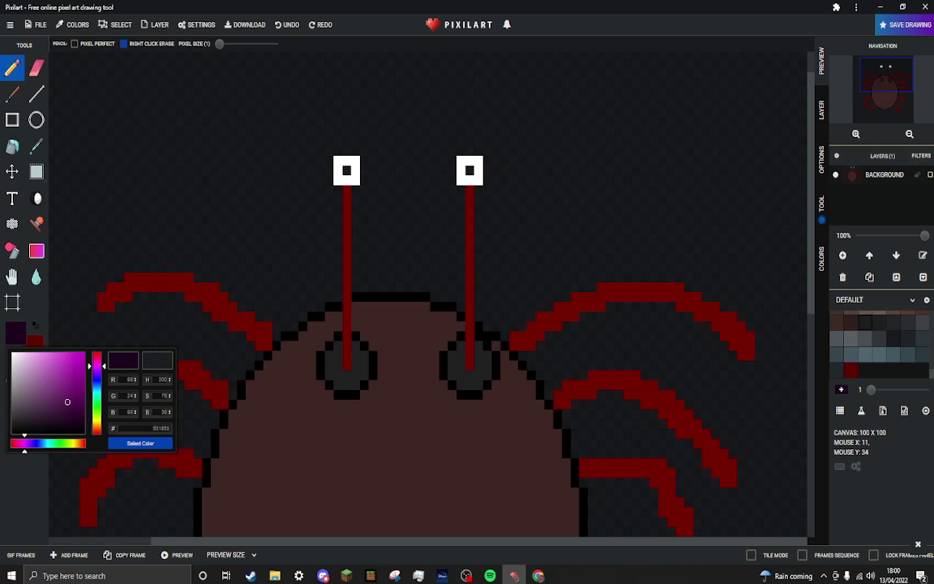
{"action": "left_click", "coordinate": [19, 424]}
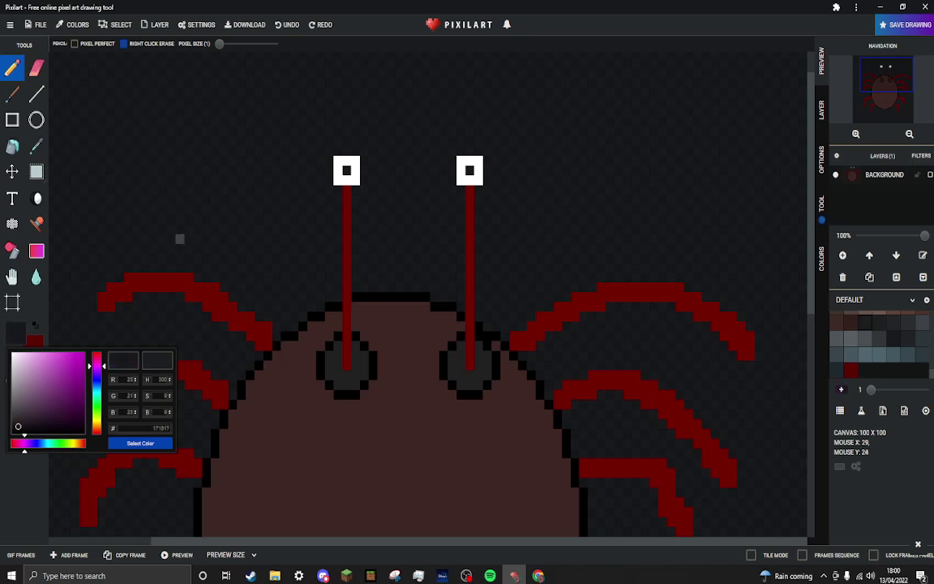
{"action": "left_click", "coordinate": [347, 171]}
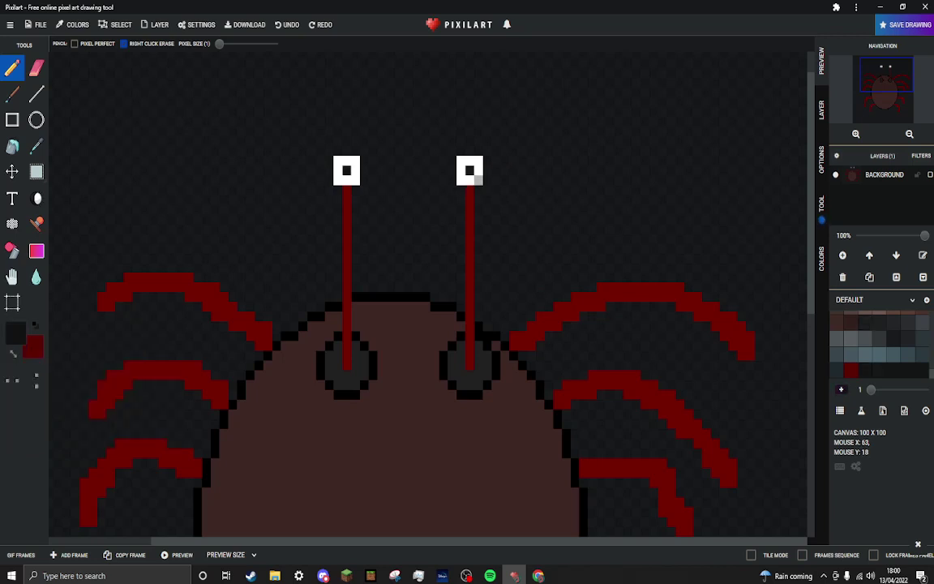
- Outline the right antenna and its white eye with a 1-pixel black border from the body eye upwards
{"action": "scroll", "coordinate": [427, 154], "scroll_direction": "up", "scroll_amount": 1}
{"action": "scroll", "coordinate": [359, 389], "scroll_direction": "down", "scroll_amount": 1}
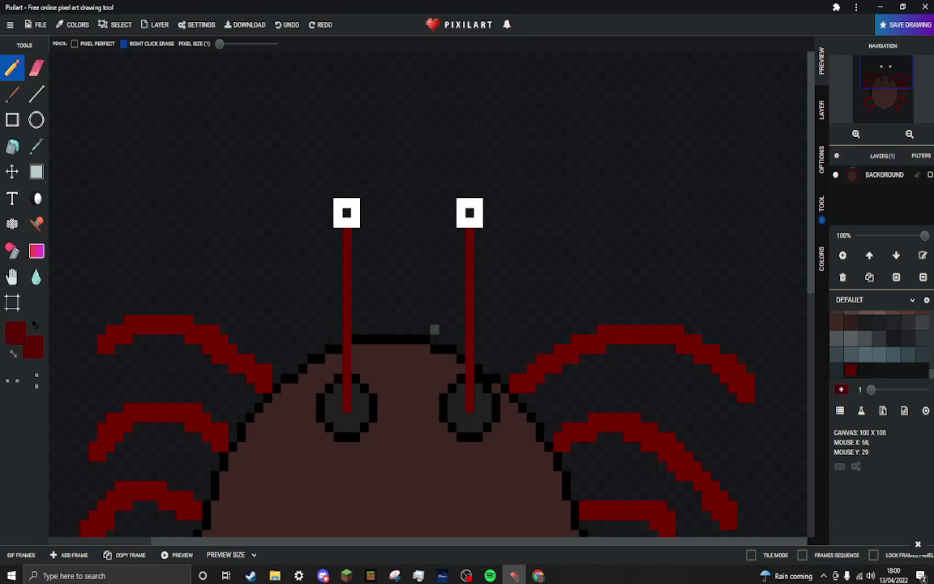
{"action": "scroll", "coordinate": [730, 244], "scroll_direction": "down", "scroll_amount": 5}
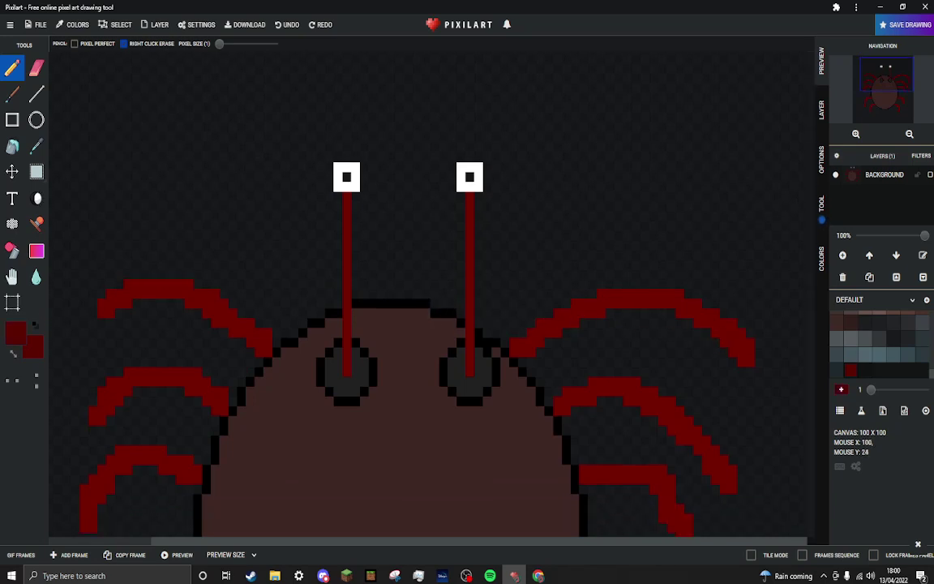
{"action": "scroll", "coordinate": [729, 244], "scroll_direction": "down", "scroll_amount": 1}
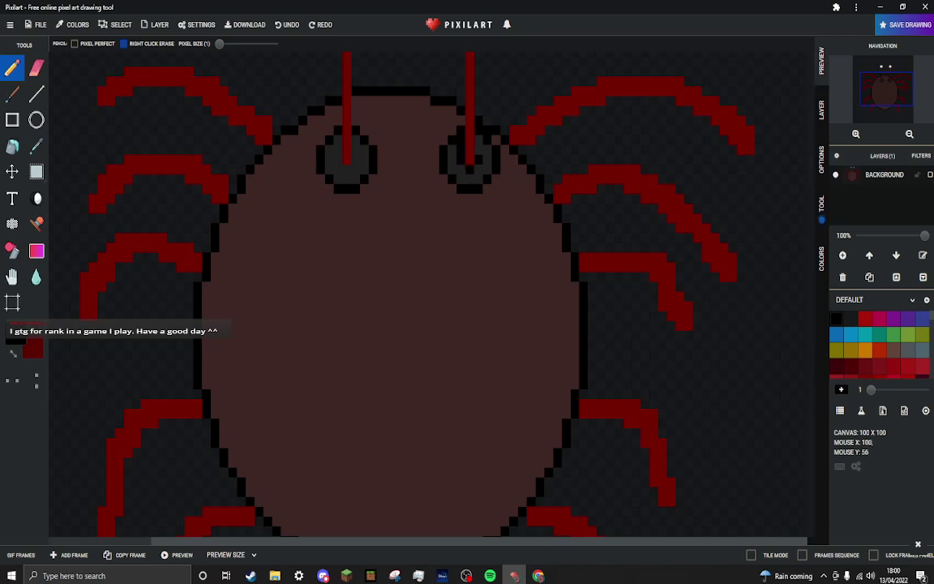
{"action": "scroll", "coordinate": [609, 319], "scroll_direction": "up", "scroll_amount": 5}
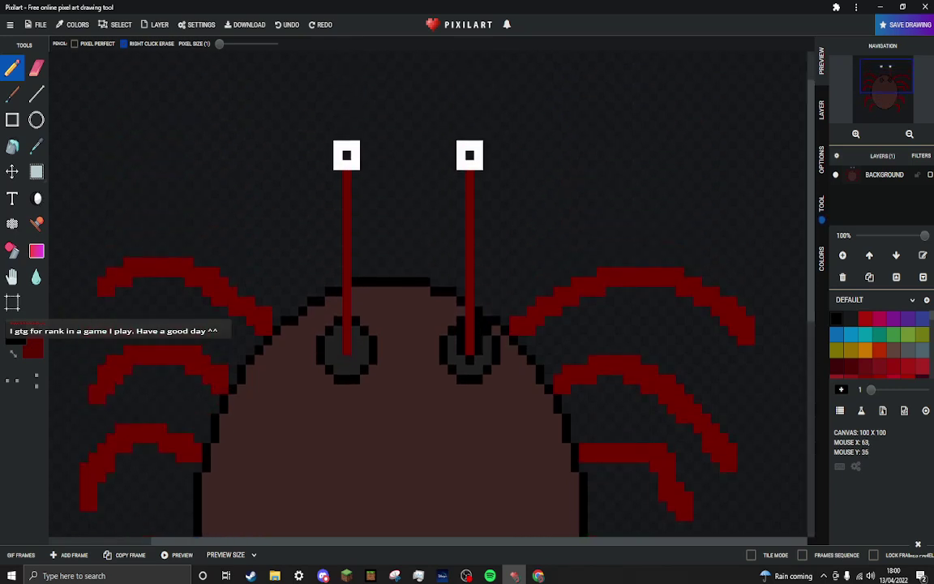
{"action": "left_click_drag", "start_coordinate": [479, 289], "coordinate": [487, 146]}
{"action": "left_click", "coordinate": [479, 175]}
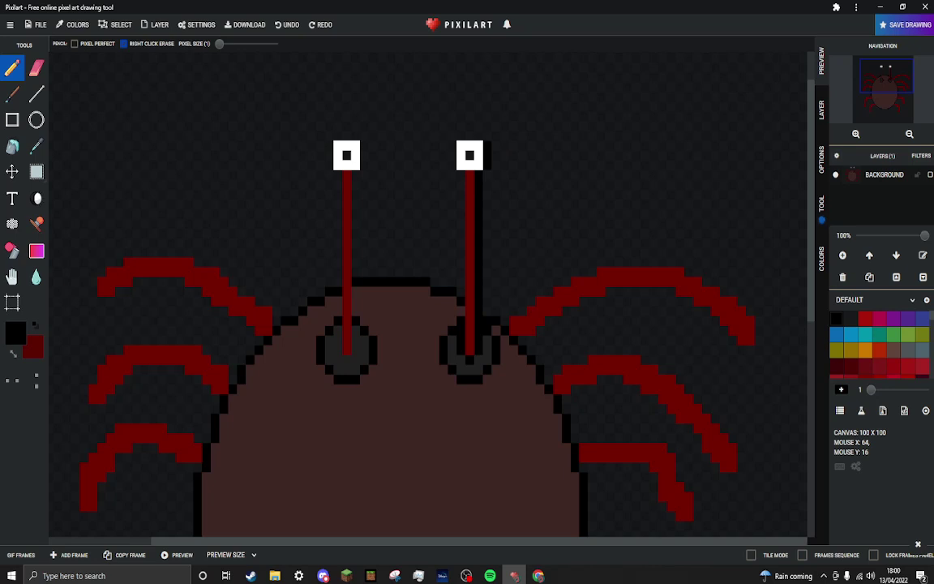
{"action": "left_click", "coordinate": [469, 135]}
{"action": "left_click", "coordinate": [479, 135]}
{"action": "left_click", "coordinate": [461, 136]}
{"action": "mouse_move", "coordinate": [460, 135]}
{"action": "left_mouse_down"}
{"action": "mouse_move", "coordinate": [451, 174]}
{"action": "mouse_move", "coordinate": [450, 165]}
{"action": "mouse_move", "coordinate": [460, 174]}
{"action": "mouse_move", "coordinate": [469, 281]}
{"action": "left_mouse_up"}
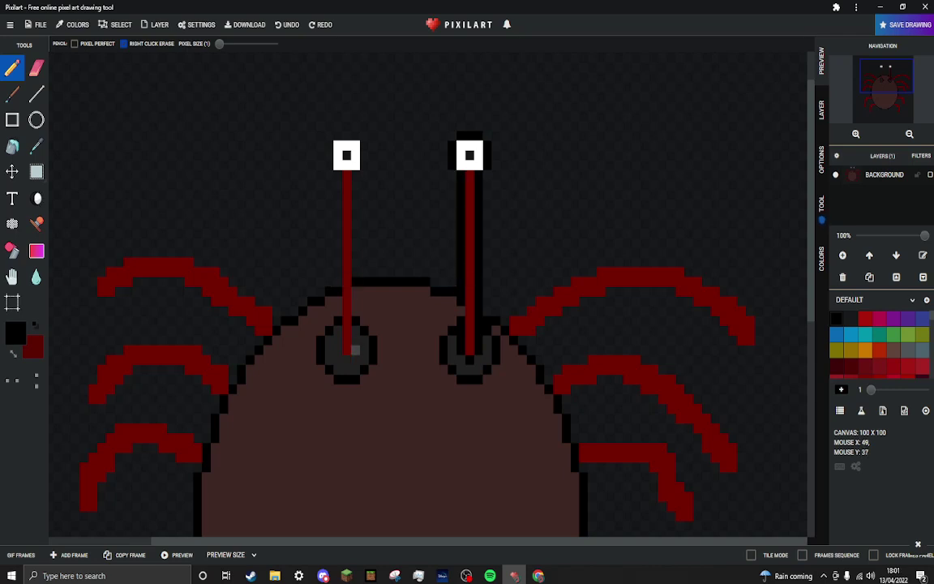
- Outline the left antenna, its base and its white eye with a matching 1-pixel black border
{"action": "left_click", "coordinate": [355, 350]}
{"action": "left_click", "coordinate": [347, 360]}
{"action": "left_click", "coordinate": [337, 349]}
{"action": "left_click", "coordinate": [338, 340]}
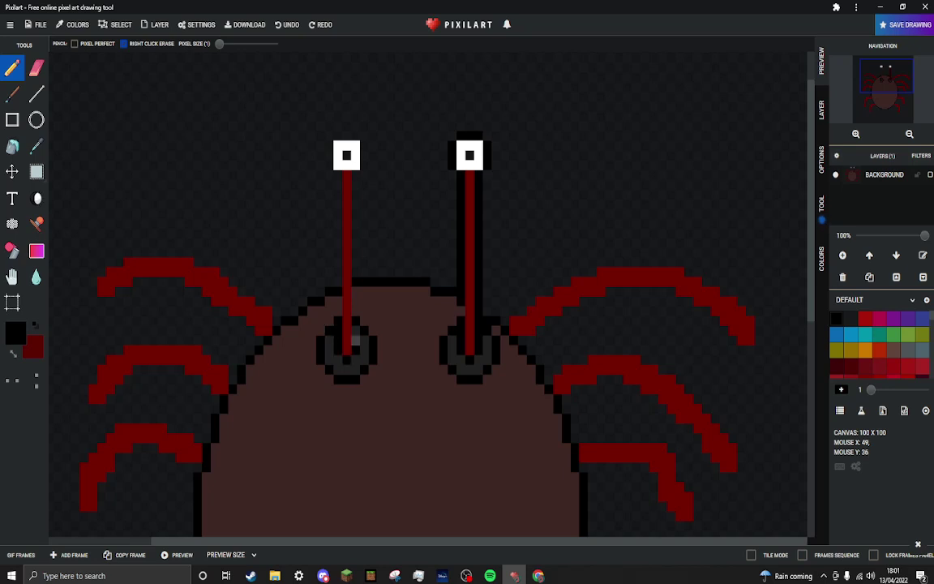
{"action": "mouse_move", "coordinate": [356, 302]}
{"action": "left_mouse_down"}
{"action": "mouse_move", "coordinate": [364, 145]}
{"action": "mouse_move", "coordinate": [364, 153]}
{"action": "mouse_move", "coordinate": [355, 135]}
{"action": "mouse_move", "coordinate": [329, 147]}
{"action": "mouse_move", "coordinate": [330, 166]}
{"action": "left_mouse_up"}
{"action": "left_click", "coordinate": [338, 174]}
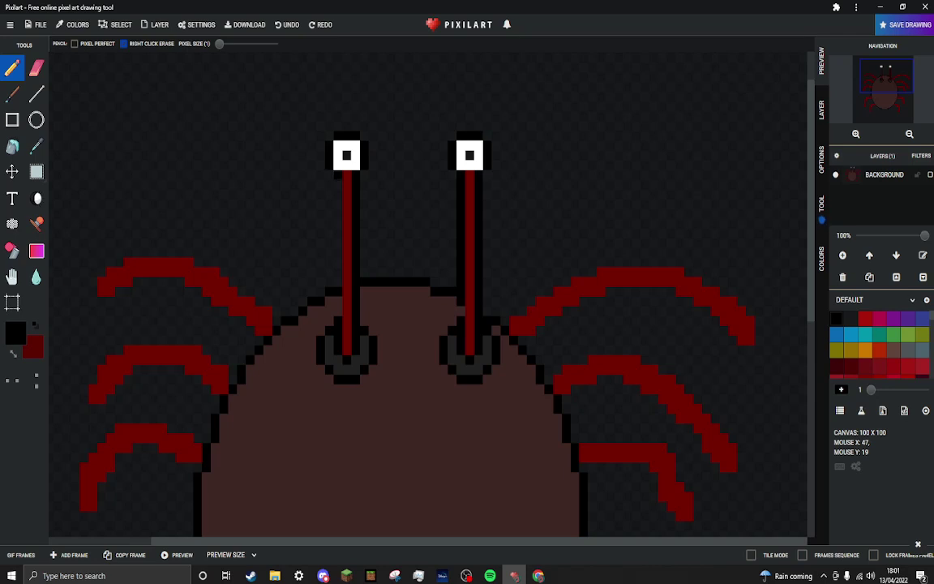
{"action": "left_click_drag", "start_coordinate": [336, 221], "coordinate": [337, 308]}
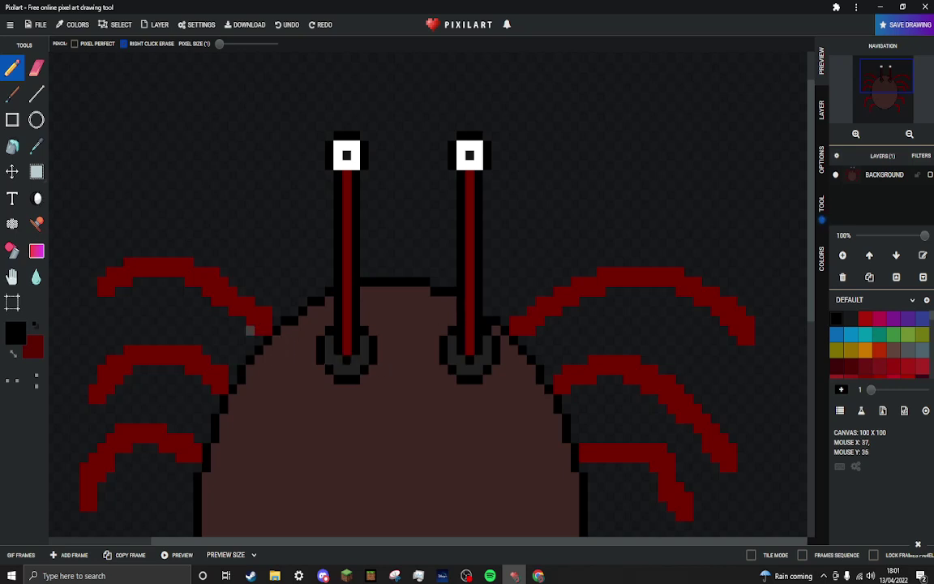
- Outline the topmost leg on each side of the body with a 1-pixel black border
{"action": "left_click_drag", "start_coordinate": [258, 339], "coordinate": [251, 339]}
{"action": "right_click", "coordinate": [249, 330]}
{"action": "mouse_move", "coordinate": [234, 321]}
{"action": "left_mouse_down"}
{"action": "mouse_move", "coordinate": [203, 309]}
{"action": "mouse_move", "coordinate": [195, 293]}
{"action": "mouse_move", "coordinate": [168, 282]}
{"action": "mouse_move", "coordinate": [132, 282]}
{"action": "mouse_move", "coordinate": [108, 303]}
{"action": "mouse_move", "coordinate": [89, 301]}
{"action": "mouse_move", "coordinate": [90, 269]}
{"action": "mouse_move", "coordinate": [120, 252]}
{"action": "mouse_move", "coordinate": [183, 250]}
{"action": "mouse_move", "coordinate": [274, 299]}
{"action": "left_mouse_up"}
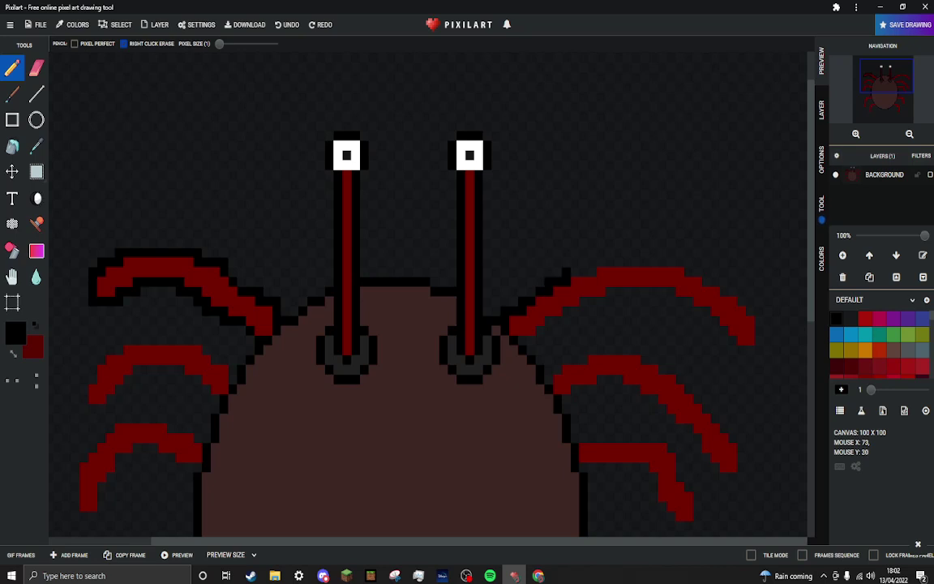
{"action": "mouse_move", "coordinate": [575, 272]}
{"action": "left_mouse_down"}
{"action": "mouse_move", "coordinate": [688, 262]}
{"action": "mouse_move", "coordinate": [747, 294]}
{"action": "mouse_move", "coordinate": [761, 309]}
{"action": "mouse_move", "coordinate": [758, 349]}
{"action": "left_mouse_up"}
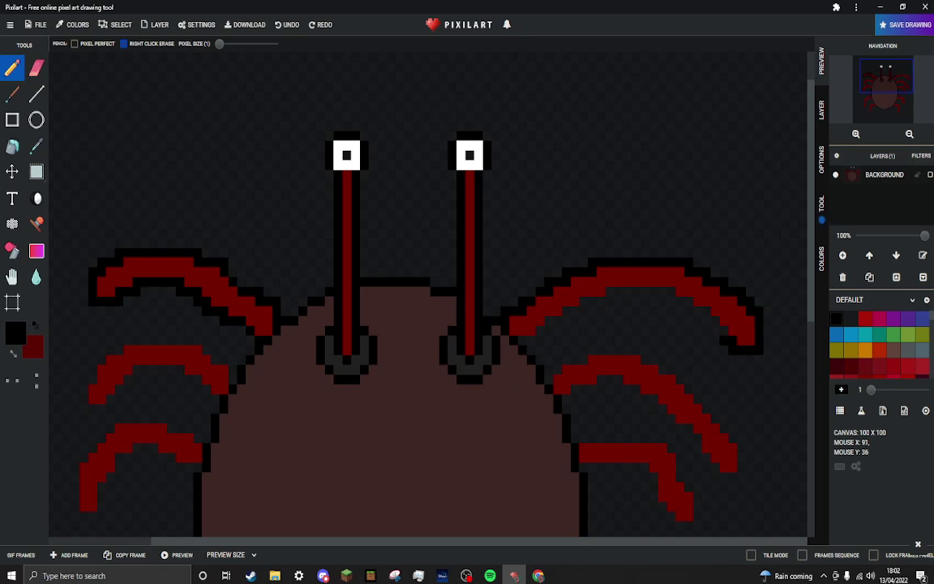
{"action": "left_click", "coordinate": [715, 330]}
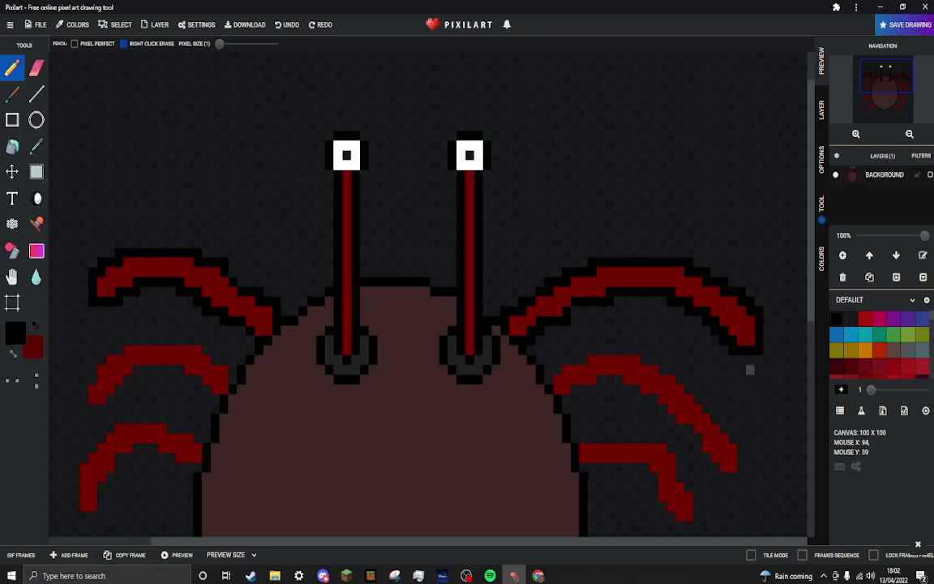
- Erase the protruding corner pixels from the black outlines of the two topmost legs to round them
{"action": "left_click", "coordinate": [759, 350]}
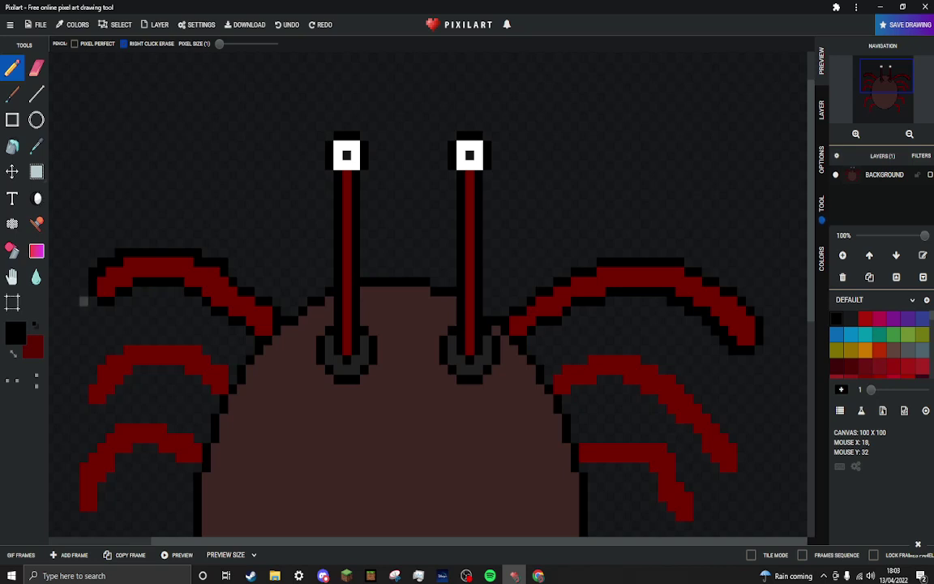
{"action": "right_click", "coordinate": [92, 272]}
{"action": "right_click", "coordinate": [101, 261]}
{"action": "right_click", "coordinate": [118, 253]}
{"action": "right_click", "coordinate": [197, 253]}
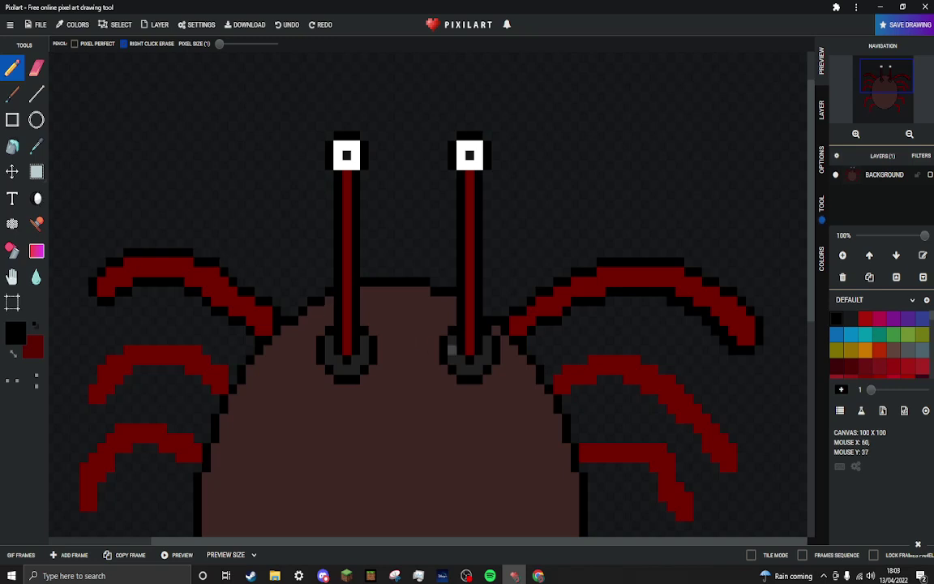
- Outline the underside of the second leg on the body's right side in black, stepping down to its tip
{"action": "scroll", "coordinate": [776, 349], "scroll_direction": "down", "scroll_amount": 3}
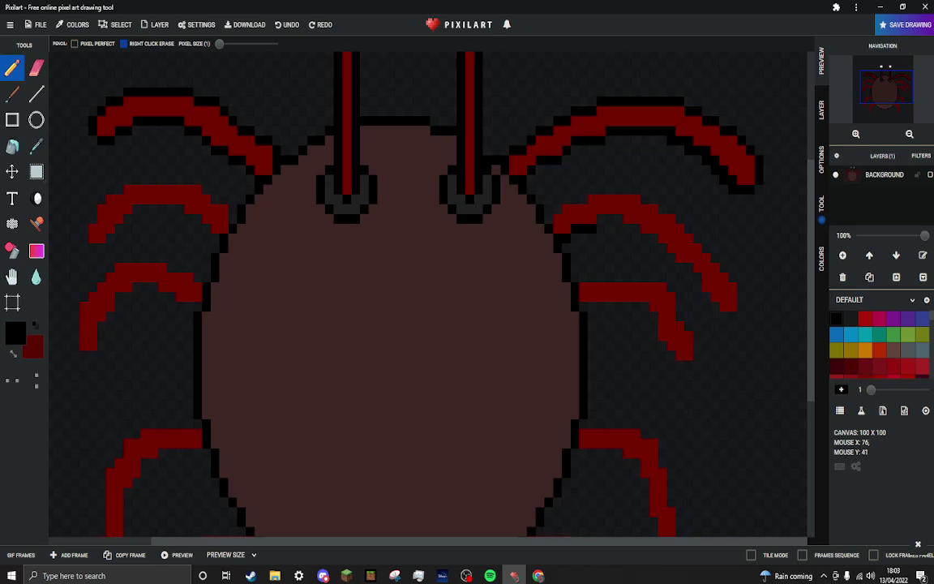
{"action": "mouse_move", "coordinate": [592, 228]}
{"action": "left_mouse_down"}
{"action": "mouse_move", "coordinate": [617, 221]}
{"action": "mouse_move", "coordinate": [653, 239]}
{"action": "left_mouse_up"}
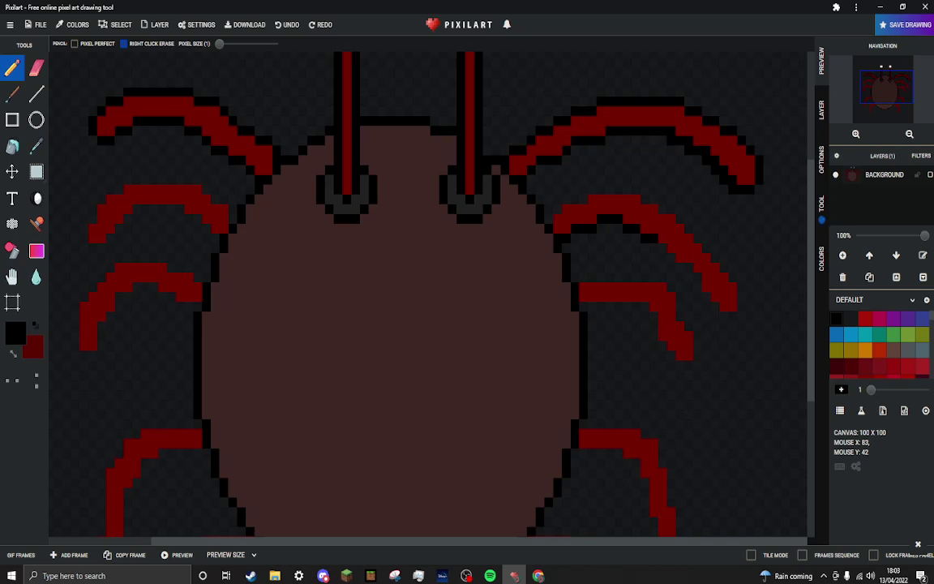
{"action": "left_click", "coordinate": [661, 248]}
{"action": "left_click", "coordinate": [672, 257]}
{"action": "left_click", "coordinate": [671, 266]}
{"action": "left_click", "coordinate": [680, 266]}
{"action": "left_click", "coordinate": [688, 266]}
{"action": "left_click_drag", "start_coordinate": [688, 267], "coordinate": [696, 274]}
{"action": "left_click", "coordinate": [714, 307]}
{"action": "left_click", "coordinate": [723, 316]}
{"action": "left_click", "coordinate": [732, 316]}
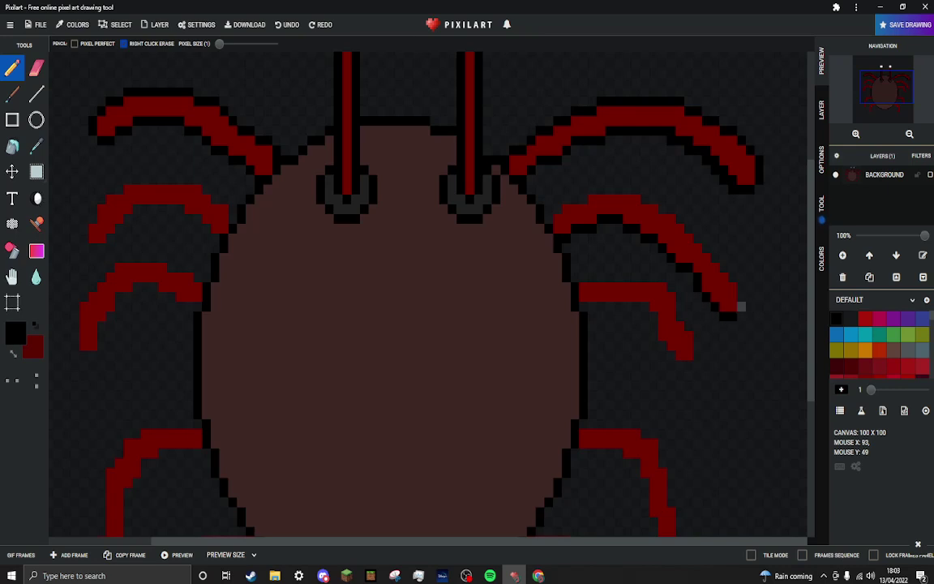
- Continue the black outline around the second right leg's tip and along its upper edge back to the body
{"action": "left_click_drag", "start_coordinate": [742, 307], "coordinate": [741, 287]}
{"action": "left_click", "coordinate": [732, 279]}
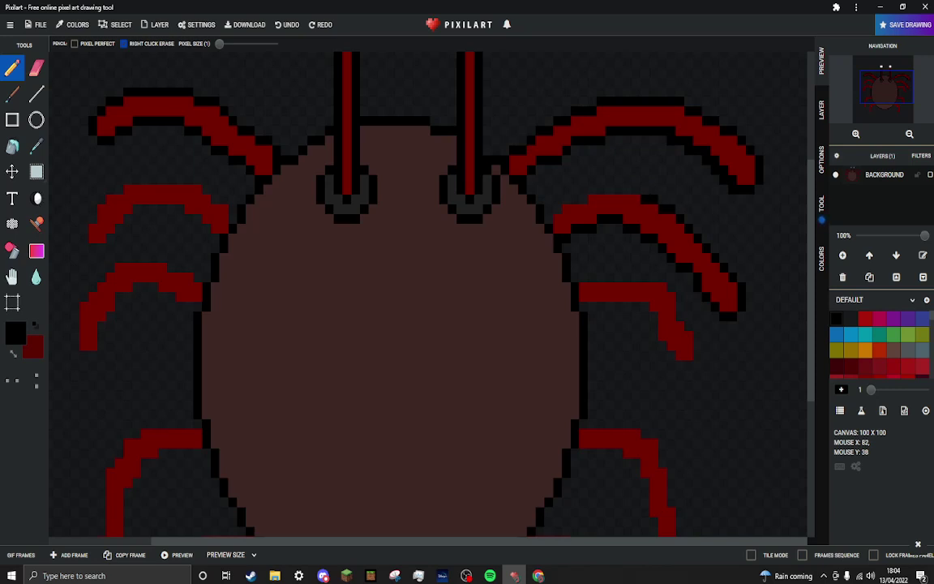
{"action": "left_click_drag", "start_coordinate": [636, 190], "coordinate": [592, 190]}
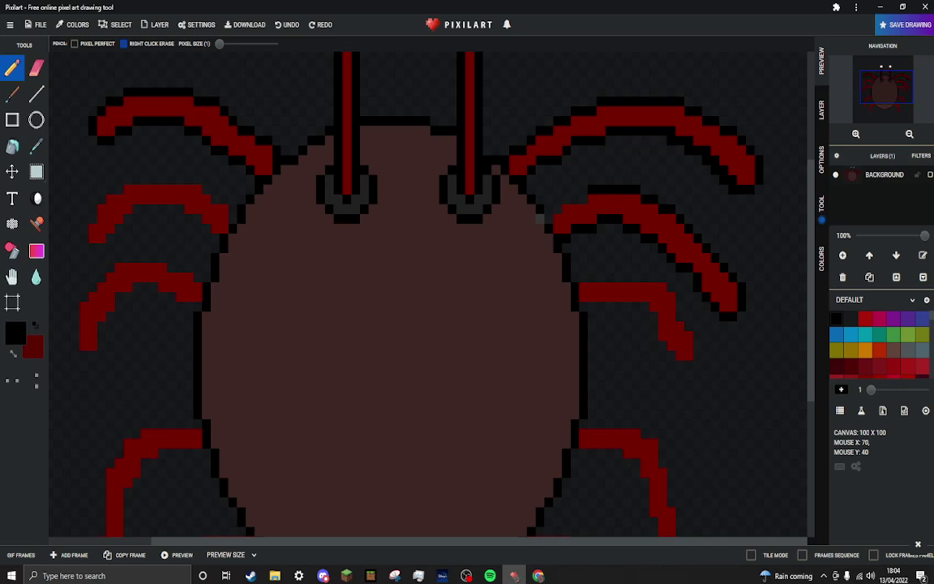
{"action": "left_click", "coordinate": [539, 215]}
{"action": "left_click", "coordinate": [566, 247]}
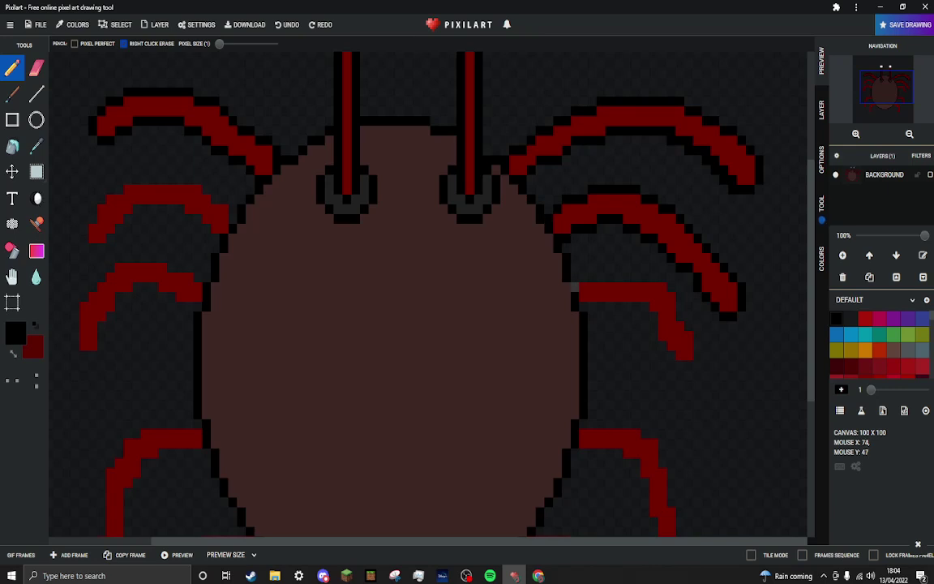
- Outline the third leg on the body's right side with a 1-pixel black border, from the body around its tip and back
{"action": "left_click_drag", "start_coordinate": [596, 277], "coordinate": [672, 277]}
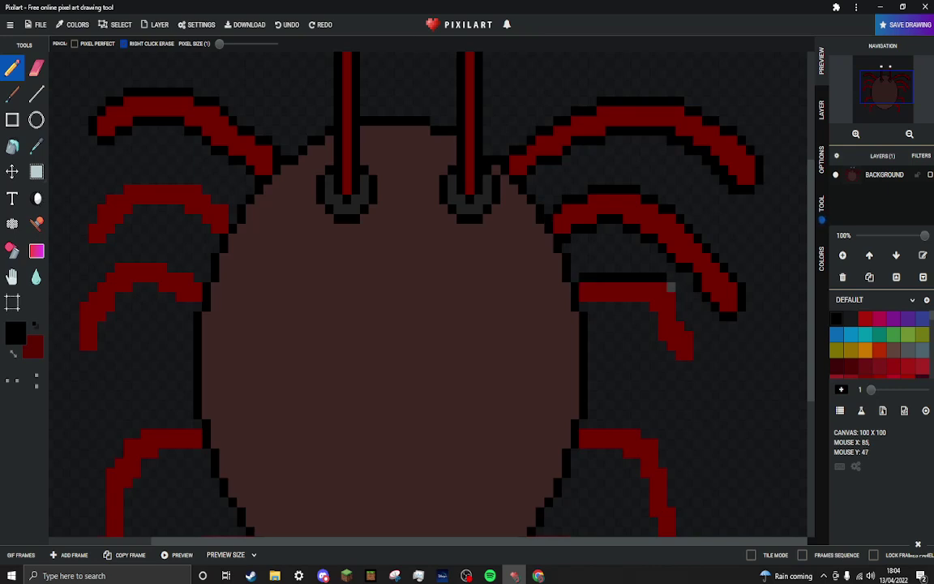
{"action": "left_click", "coordinate": [671, 287]}
{"action": "mouse_move", "coordinate": [679, 316]}
{"action": "left_mouse_down"}
{"action": "mouse_move", "coordinate": [697, 334]}
{"action": "mouse_move", "coordinate": [682, 362]}
{"action": "left_mouse_up"}
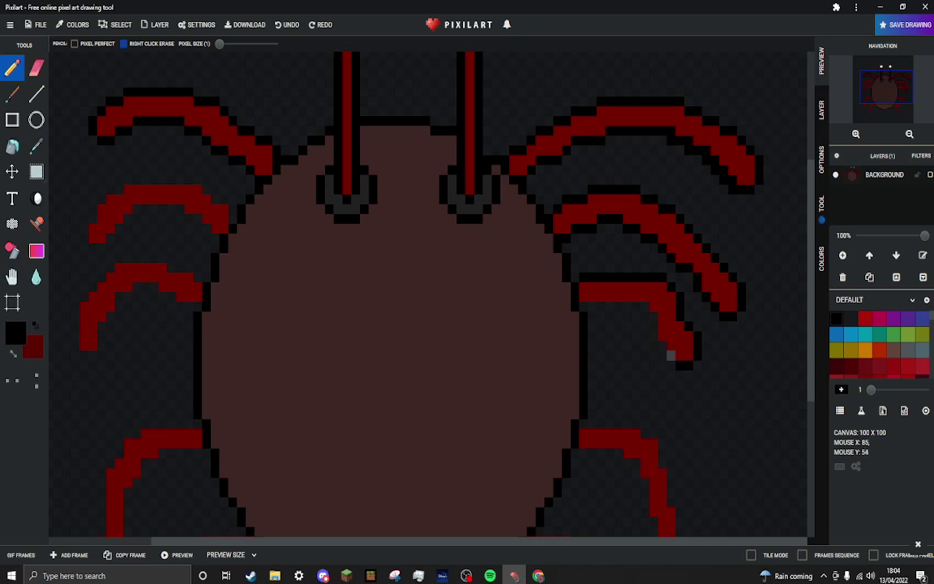
{"action": "left_click_drag", "start_coordinate": [662, 334], "coordinate": [653, 329]}
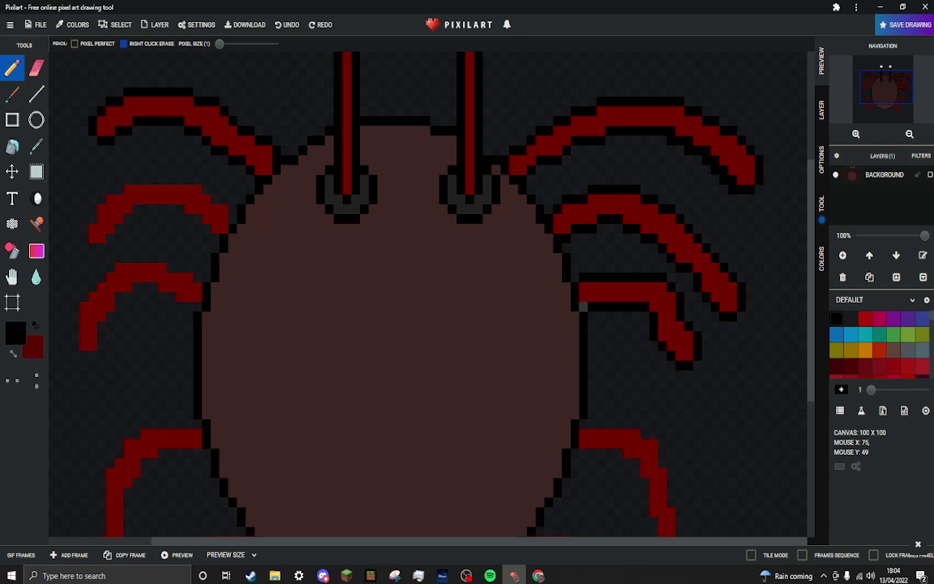
- Outline the fourth leg on the body's right side in black along its upper edge, around the tip and back underneath
{"action": "mouse_move", "coordinate": [582, 422]}
{"action": "left_mouse_down"}
{"action": "mouse_move", "coordinate": [628, 422]}
{"action": "mouse_move", "coordinate": [663, 446]}
{"action": "left_mouse_up"}
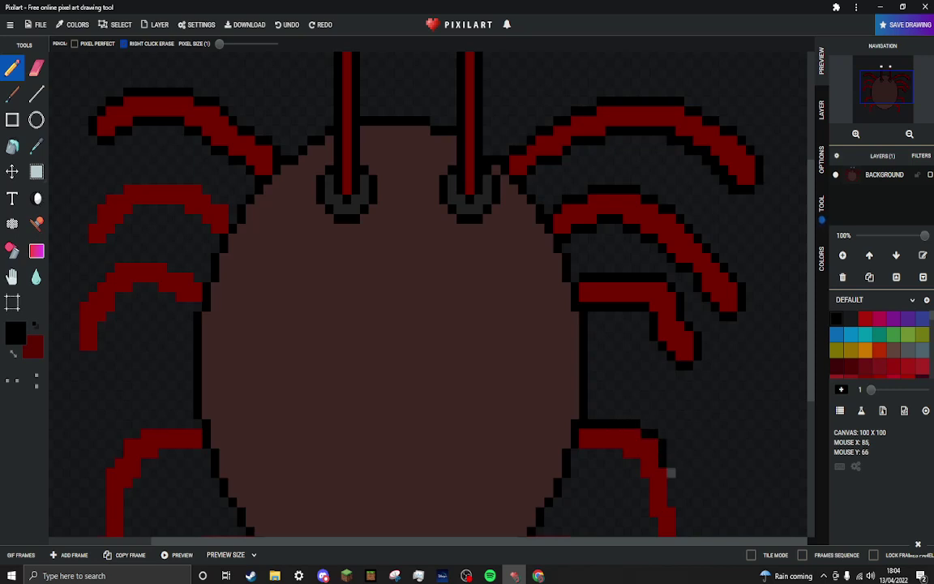
{"action": "scroll", "coordinate": [706, 482], "scroll_direction": "down", "scroll_amount": 3}
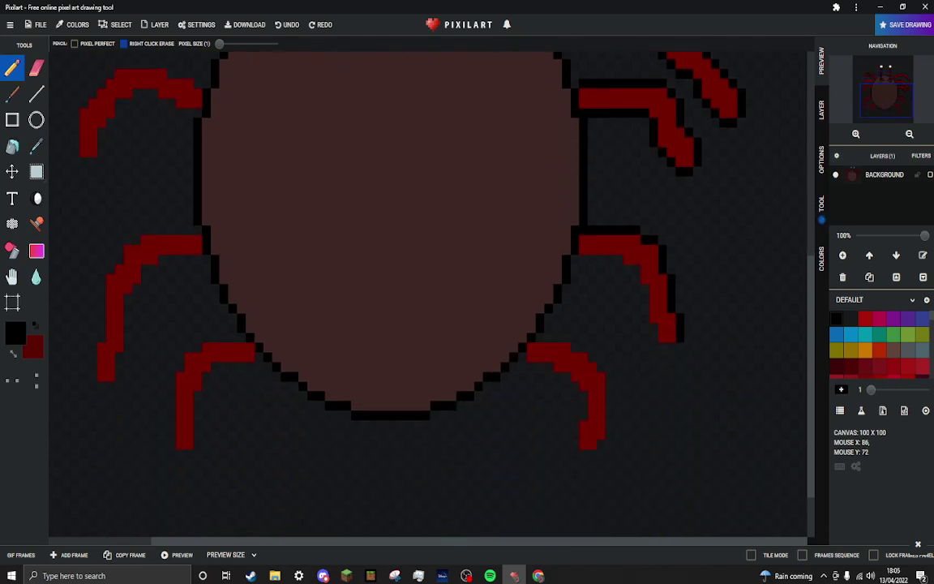
{"action": "left_click", "coordinate": [666, 346]}
{"action": "left_click_drag", "start_coordinate": [653, 338], "coordinate": [645, 306]}
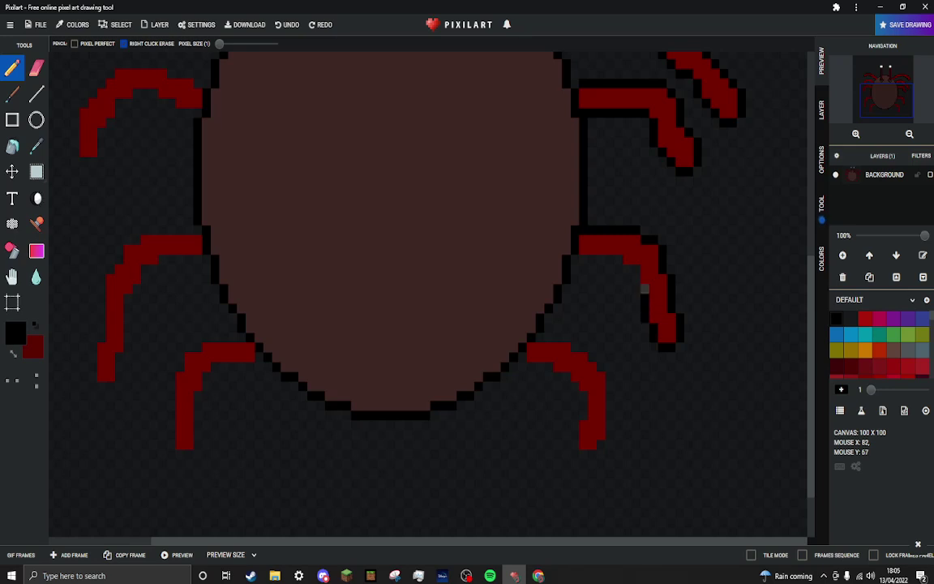
{"action": "left_click", "coordinate": [626, 269]}
{"action": "left_click_drag", "start_coordinate": [617, 260], "coordinate": [591, 260]}
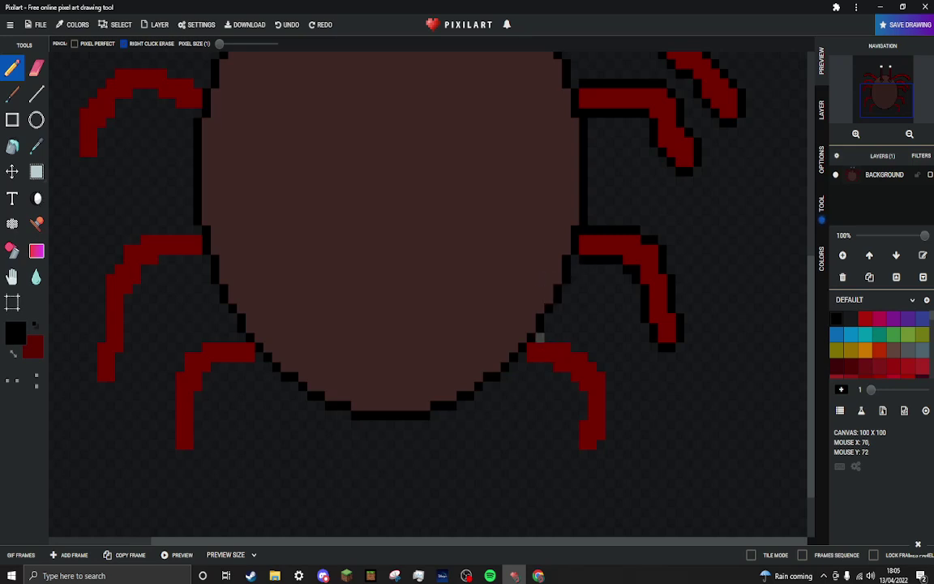
- Outline the lowest leg on the body's right side in black, covering its outer curve, tip and inner edge
{"action": "left_click", "coordinate": [539, 337]}
{"action": "left_click", "coordinate": [575, 347]}
{"action": "left_click", "coordinate": [583, 347]}
{"action": "left_click", "coordinate": [592, 357]}
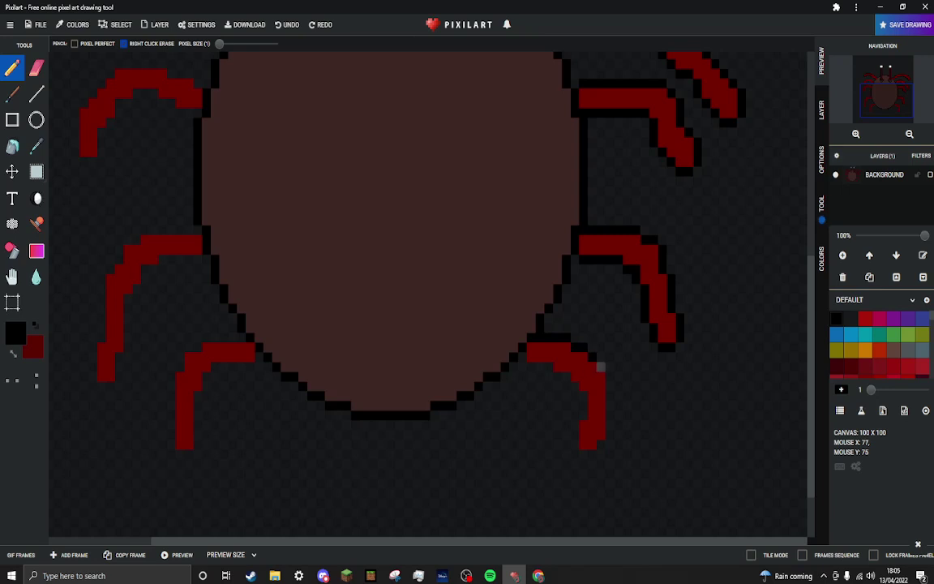
{"action": "left_click", "coordinate": [601, 366]}
{"action": "left_click_drag", "start_coordinate": [609, 375], "coordinate": [609, 414]}
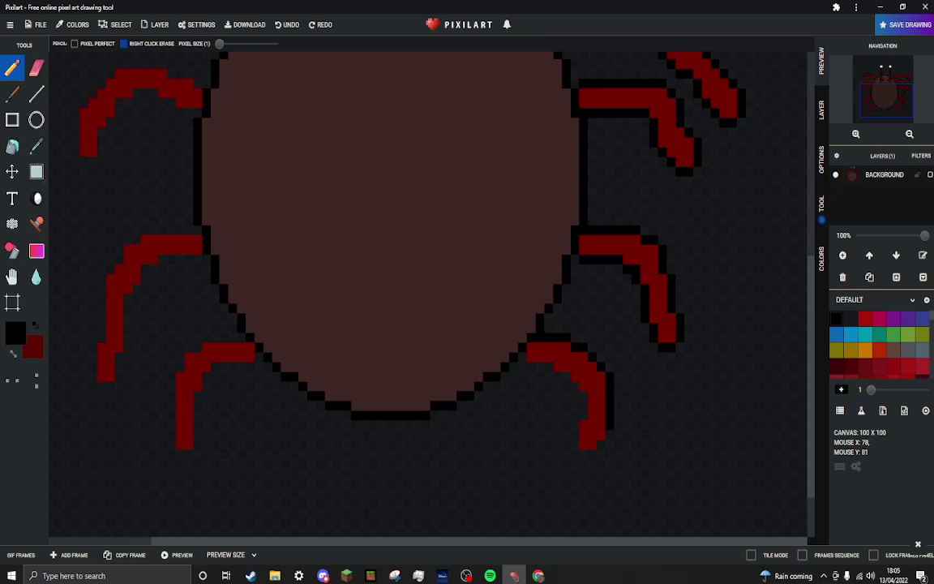
{"action": "left_click", "coordinate": [609, 435]}
{"action": "left_click", "coordinate": [601, 444]}
{"action": "left_click_drag", "start_coordinate": [592, 454], "coordinate": [583, 454]}
{"action": "left_click", "coordinate": [575, 444]}
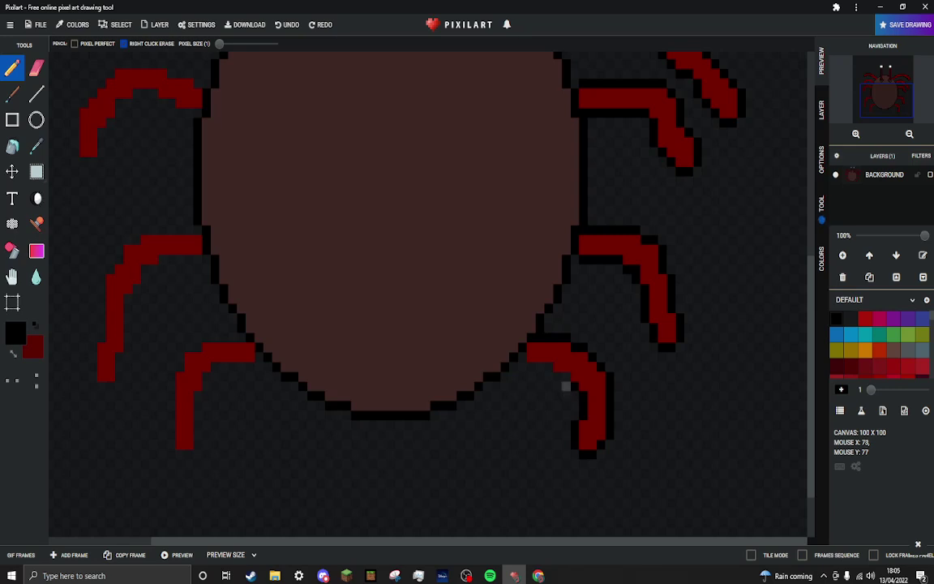
{"action": "left_click", "coordinate": [566, 386]}
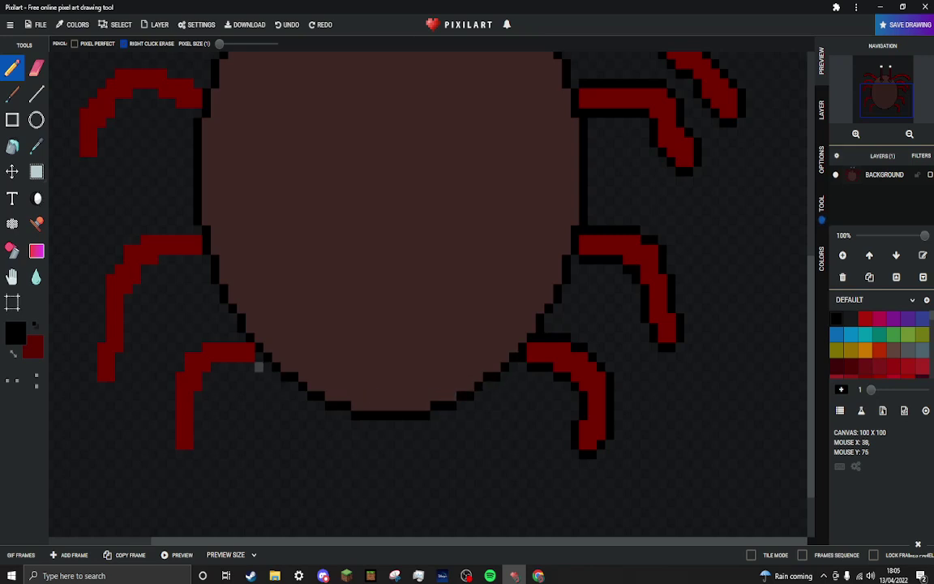
- Outline the lowest leg on the body's left side in black, from its inner edge around the tip and over the top
{"action": "mouse_move", "coordinate": [250, 366]}
{"action": "left_mouse_down"}
{"action": "mouse_move", "coordinate": [206, 376]}
{"action": "mouse_move", "coordinate": [198, 426]}
{"action": "left_mouse_up"}
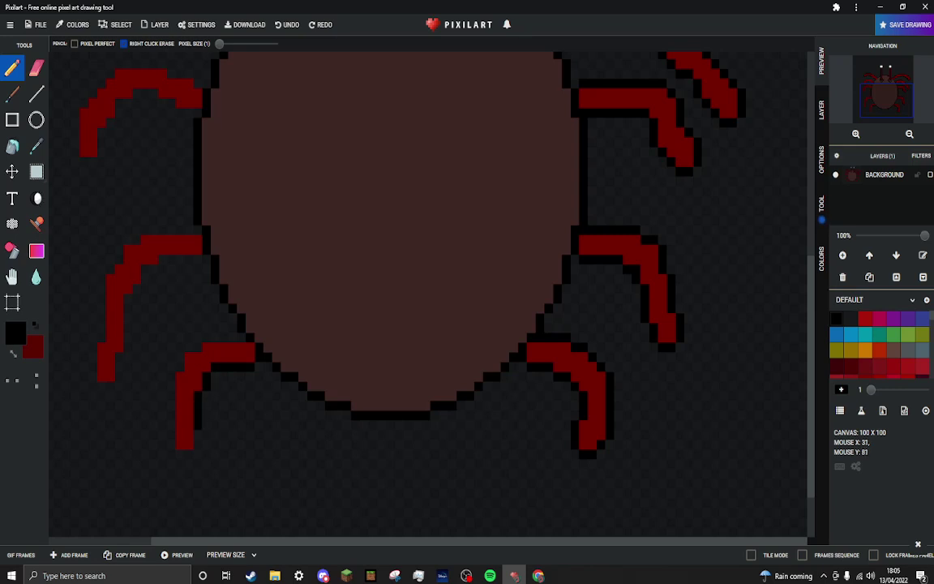
{"action": "left_click", "coordinate": [188, 454]}
{"action": "left_click", "coordinate": [180, 454]}
{"action": "left_click_drag", "start_coordinate": [180, 453], "coordinate": [171, 386]}
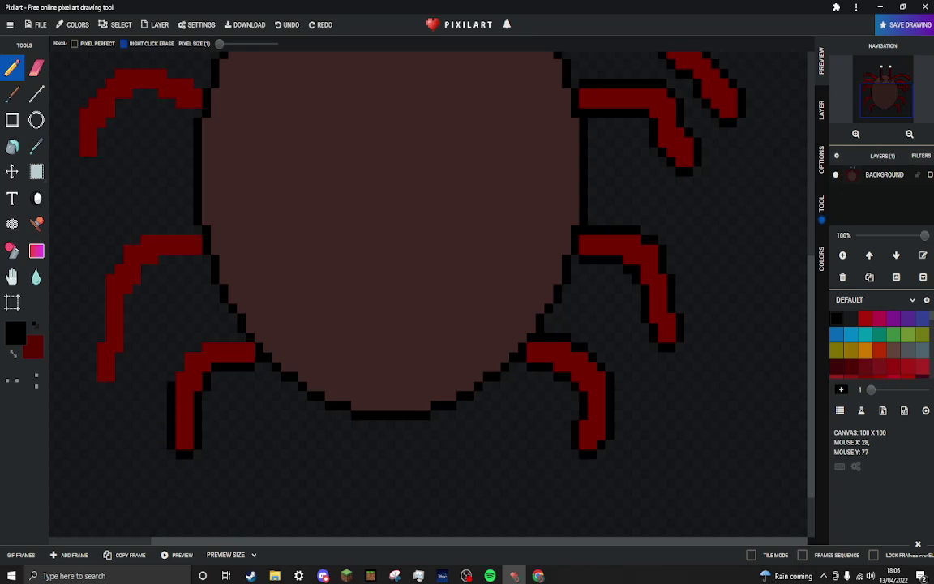
{"action": "left_click", "coordinate": [180, 367]}
{"action": "left_click", "coordinate": [180, 357]}
{"action": "left_click", "coordinate": [197, 347]}
{"action": "left_click", "coordinate": [189, 347]}
{"action": "left_click_drag", "start_coordinate": [206, 337], "coordinate": [224, 337]}
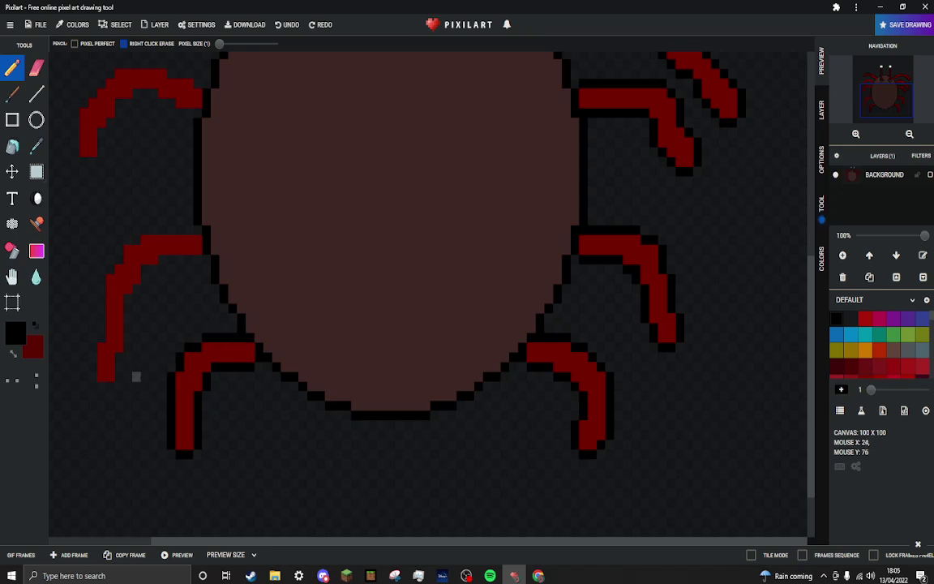
- Outline the fourth leg on the body's left side in black, covering its tip, both long edges and the curved top
{"action": "mouse_move", "coordinate": [111, 385]}
{"action": "left_mouse_down"}
{"action": "mouse_move", "coordinate": [93, 374]}
{"action": "mouse_move", "coordinate": [92, 347]}
{"action": "left_mouse_up"}
{"action": "left_click", "coordinate": [119, 357]}
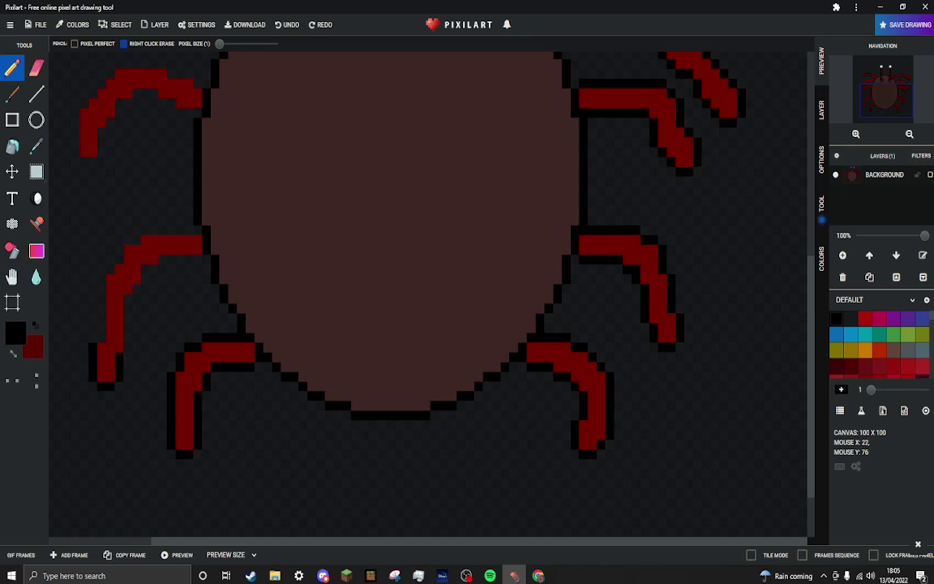
{"action": "left_click", "coordinate": [127, 348]}
{"action": "left_click", "coordinate": [101, 337]}
{"action": "left_click_drag", "start_coordinate": [100, 337], "coordinate": [100, 279]}
{"action": "left_click", "coordinate": [111, 269]}
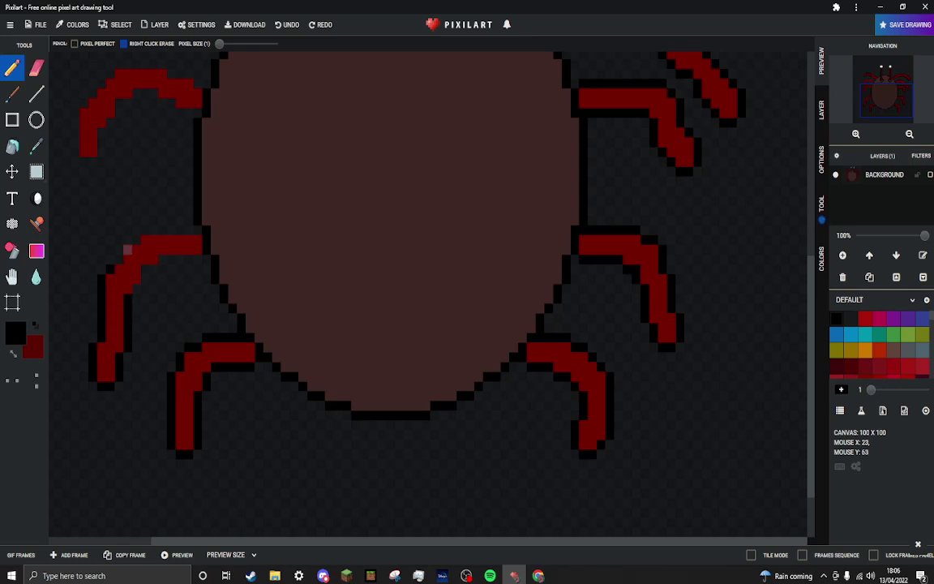
{"action": "left_click", "coordinate": [119, 259]}
{"action": "mouse_move", "coordinate": [128, 240]}
{"action": "left_mouse_down"}
{"action": "mouse_move", "coordinate": [162, 230]}
{"action": "mouse_move", "coordinate": [136, 230]}
{"action": "mouse_move", "coordinate": [198, 225]}
{"action": "mouse_move", "coordinate": [186, 259]}
{"action": "mouse_move", "coordinate": [153, 269]}
{"action": "left_mouse_up"}
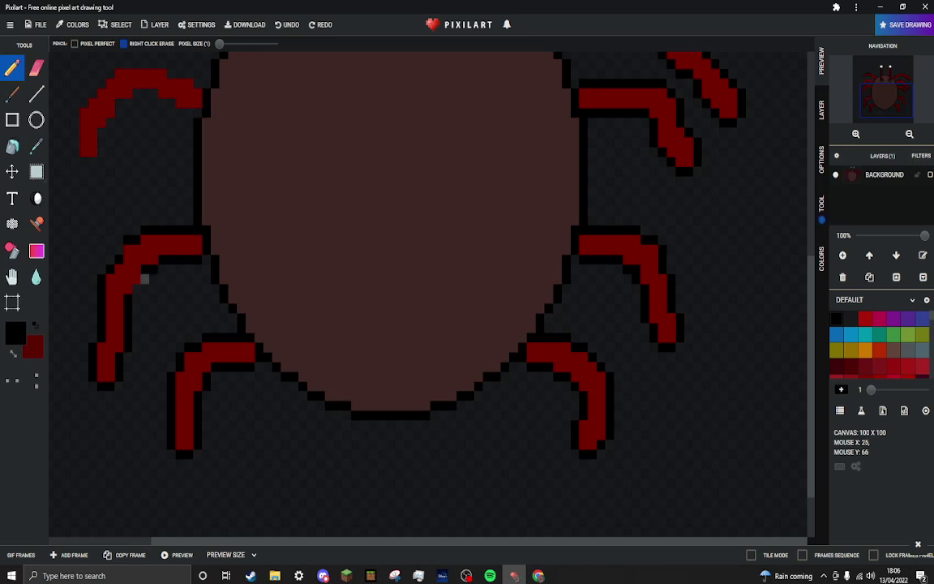
{"action": "left_click", "coordinate": [144, 279]}
- Outline the third leg on the body's left side in black, stepping along its underside, around the tip and across the top
{"action": "left_click_drag", "start_coordinate": [697, 269], "coordinate": [734, 474]}
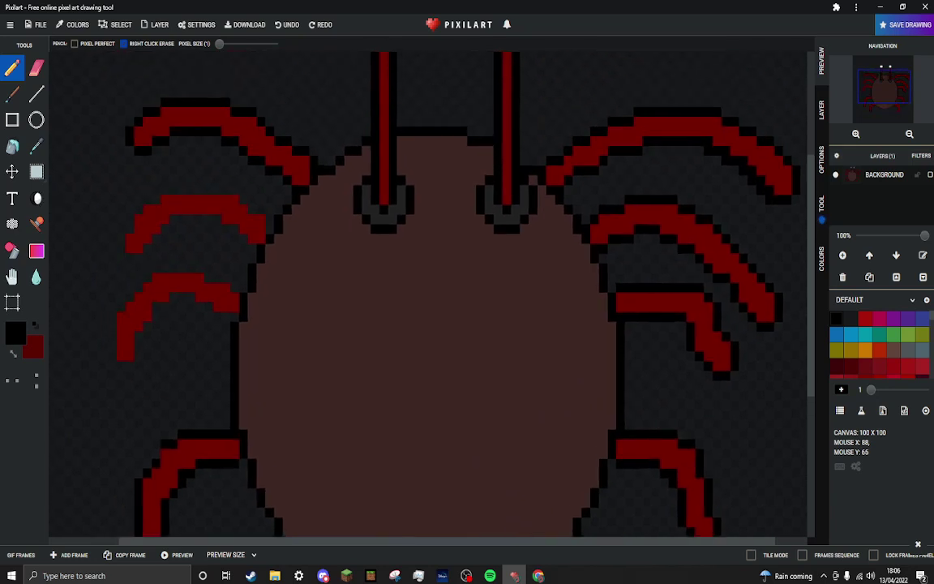
{"action": "left_click_drag", "start_coordinate": [234, 317], "coordinate": [217, 317]}
{"action": "left_click", "coordinate": [209, 307]}
{"action": "left_click", "coordinate": [199, 307]}
{"action": "left_click", "coordinate": [192, 298]}
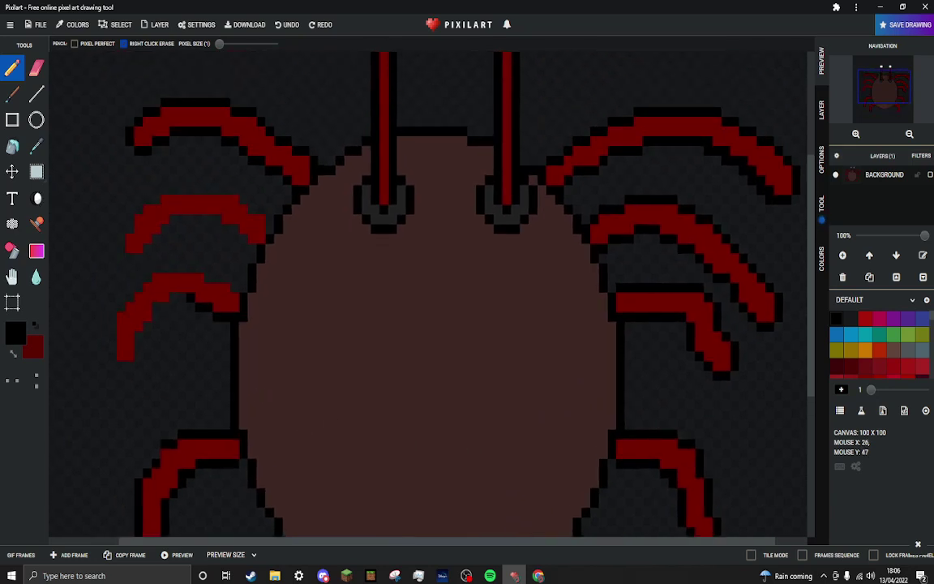
{"action": "left_click", "coordinate": [173, 296]}
{"action": "left_click", "coordinate": [165, 307]}
{"action": "left_click", "coordinate": [155, 316]}
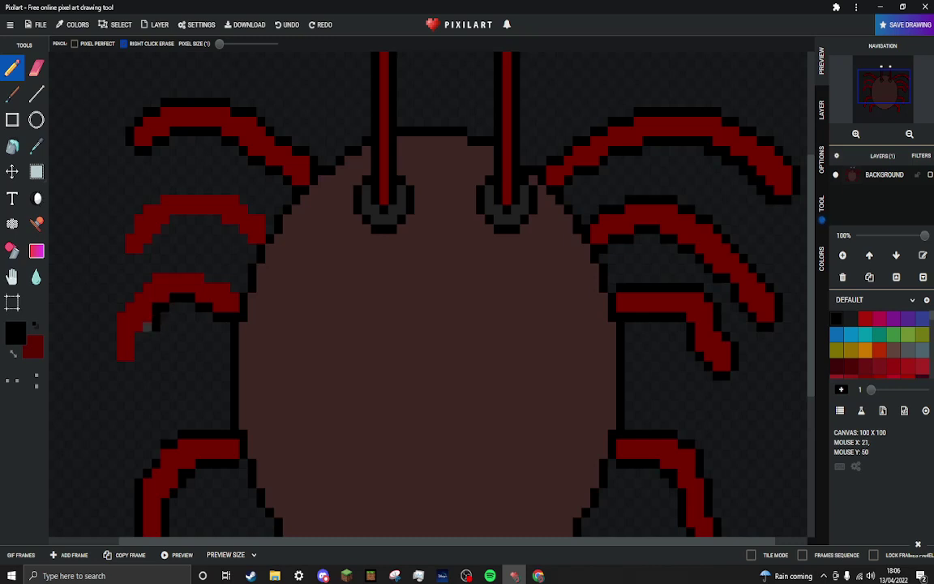
{"action": "left_click", "coordinate": [139, 337]}
{"action": "left_click_drag", "start_coordinate": [129, 365], "coordinate": [112, 347]}
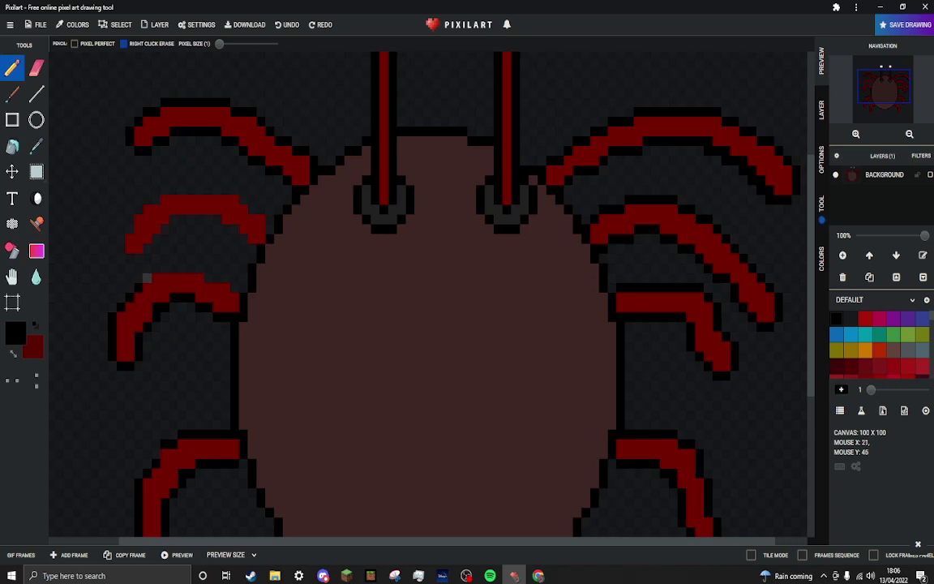
{"action": "left_click_drag", "start_coordinate": [155, 269], "coordinate": [199, 269]}
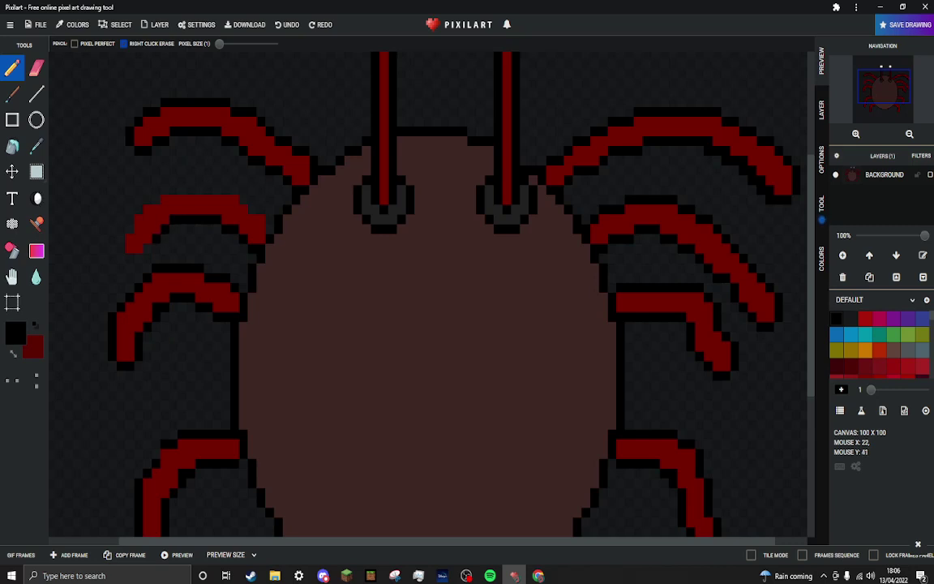
- Outline the second leg on the body's left side in black around its tip and along its upper edge to the body
{"action": "left_click_drag", "start_coordinate": [147, 238], "coordinate": [130, 258]}
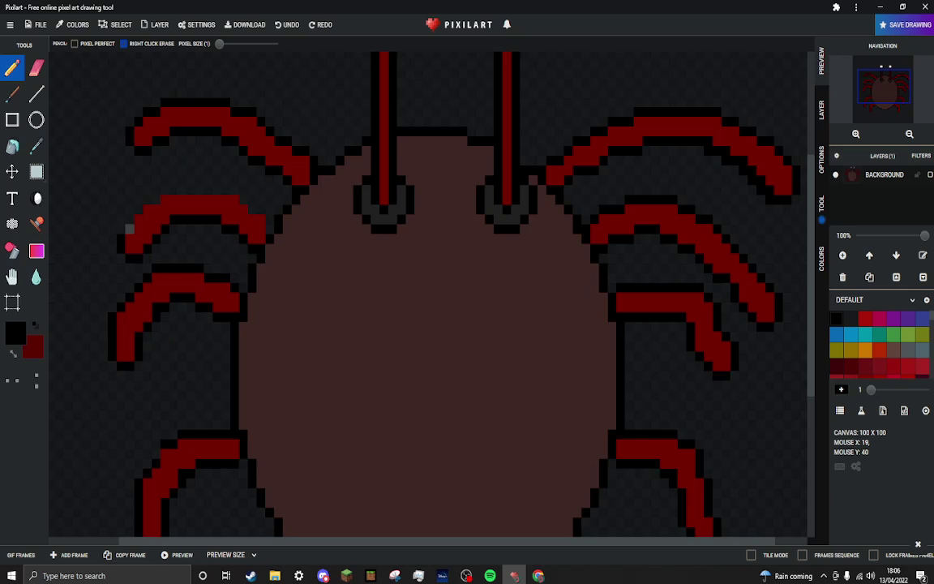
{"action": "left_click", "coordinate": [146, 199]}
{"action": "left_click", "coordinate": [156, 200]}
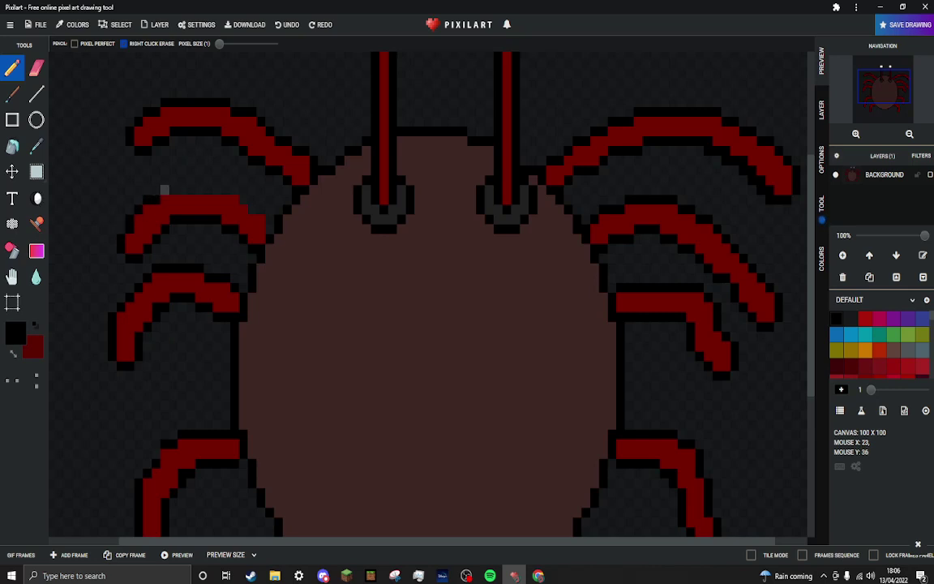
{"action": "left_click_drag", "start_coordinate": [152, 191], "coordinate": [237, 190]}
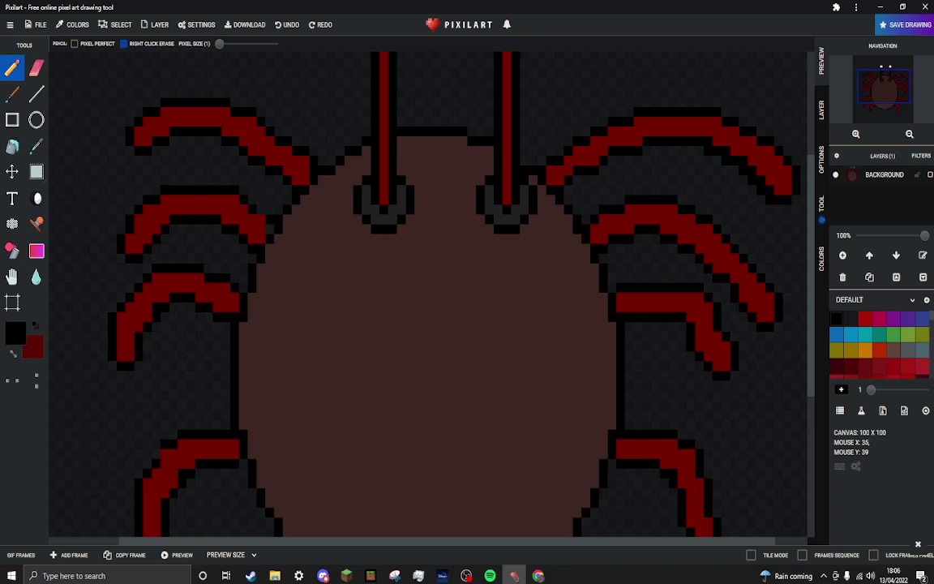
- Save the drawing online with the title "Horrifying crab" and the description "#challenge", and open its gallery page
{"action": "scroll", "coordinate": [551, 284], "scroll_direction": "down", "scroll_amount": 3}
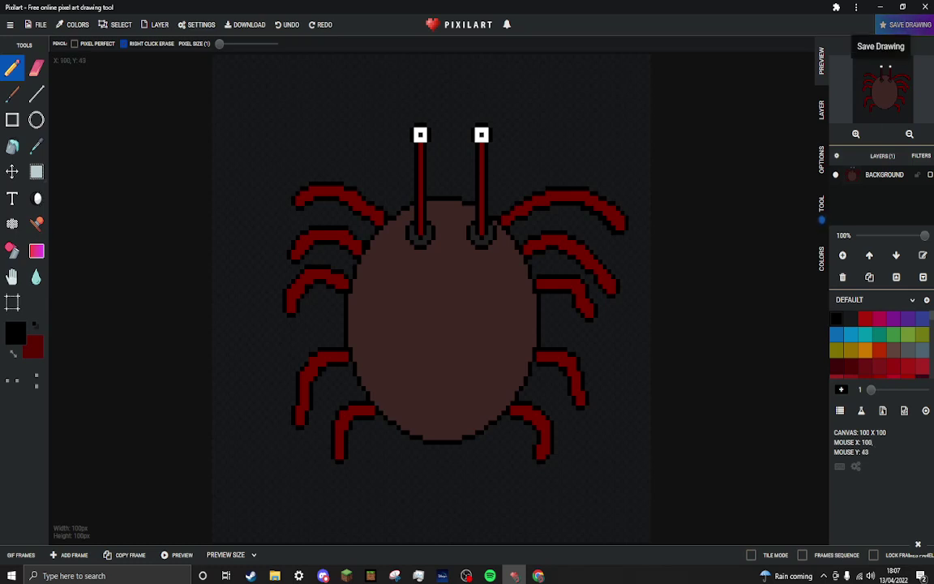
{"action": "left_click", "coordinate": [905, 24]}
{"action": "left_click", "coordinate": [585, 181]}
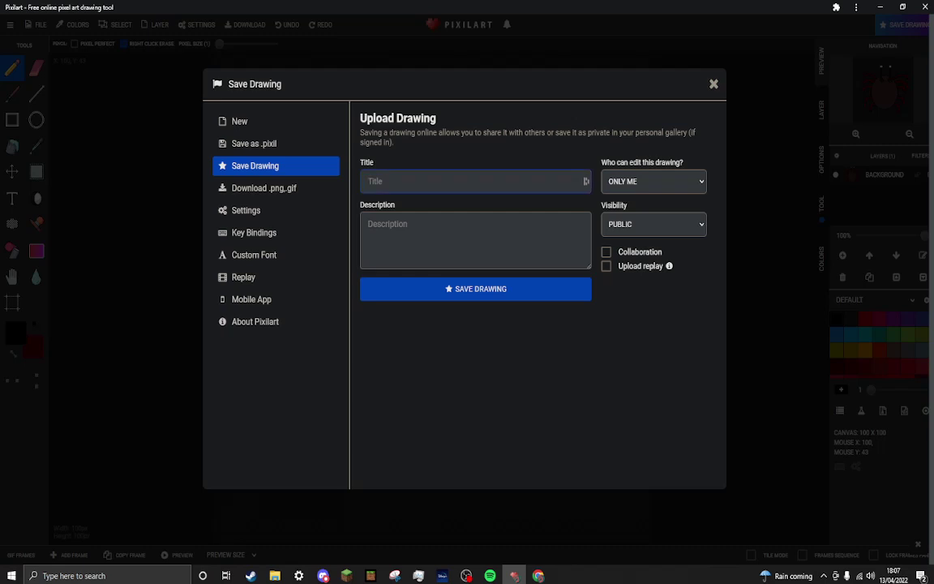
{"action": "type", "text": "Horrifying crab"}
{"action": "key", "text": "Tab"}
{"action": "type", "text": "#challe"}
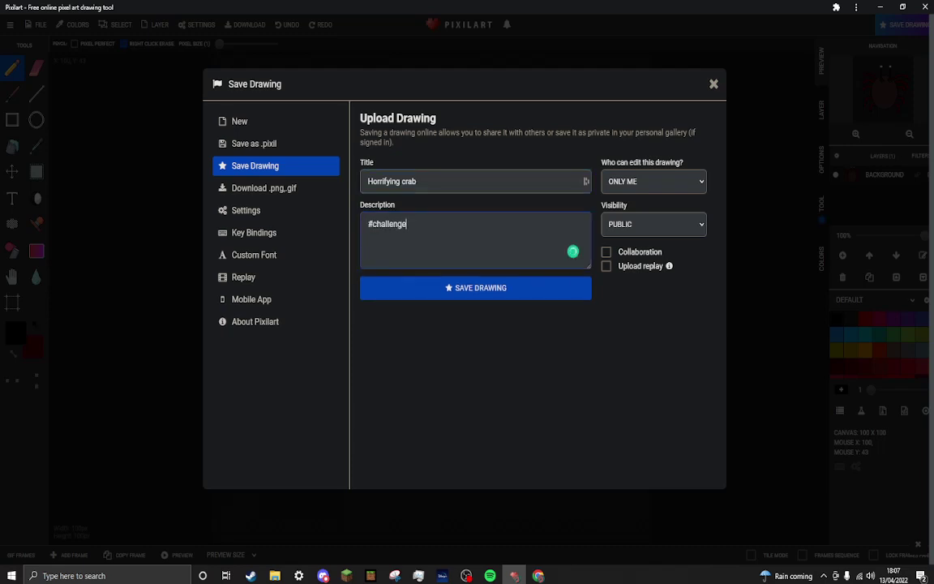
{"action": "left_click", "coordinate": [476, 289]}
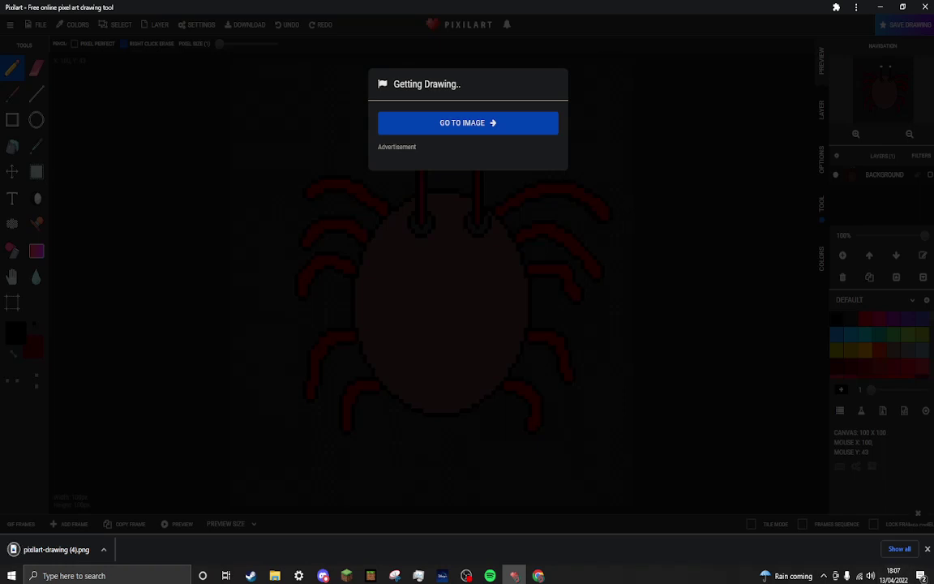
{"action": "left_click", "coordinate": [927, 549]}
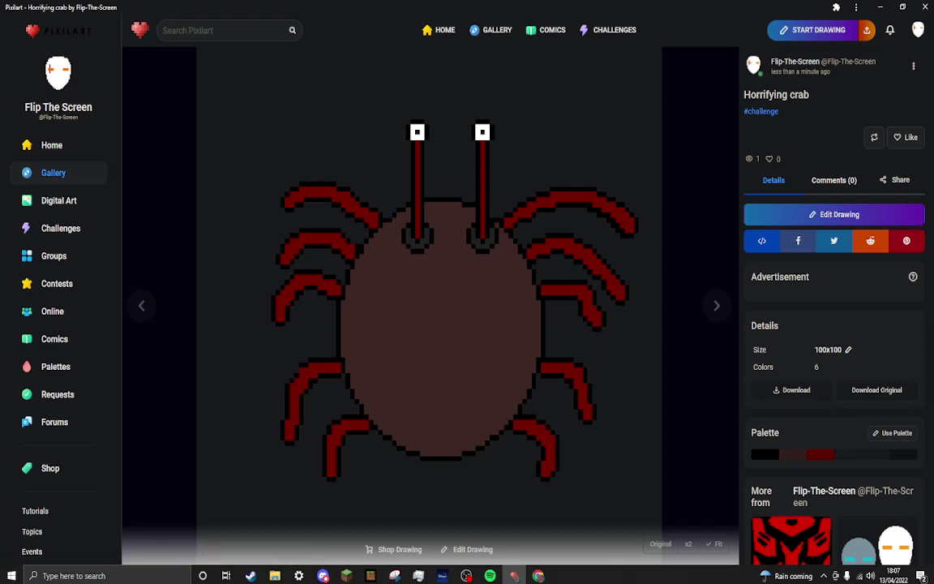
{"action": "mouse_move", "coordinate": [537, 575]}
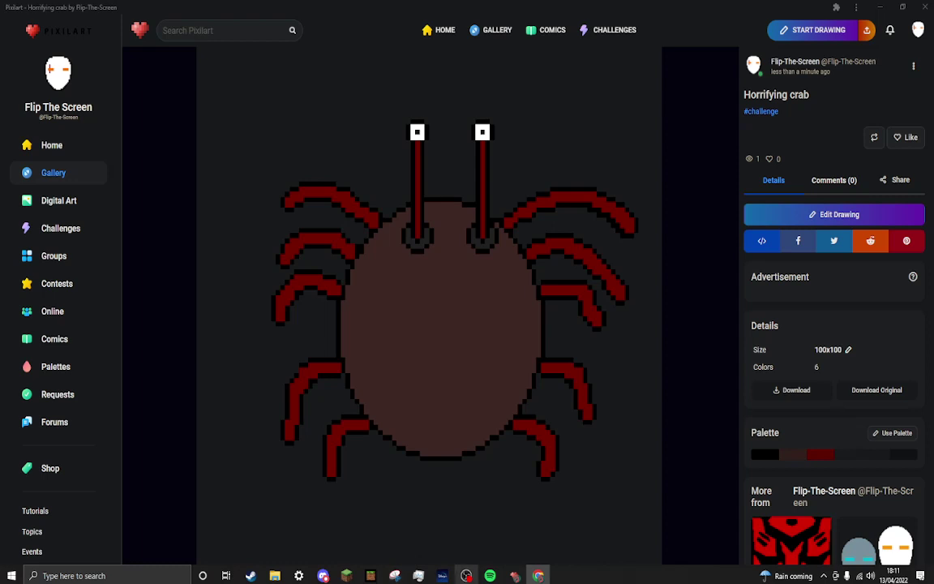
{"action": "left_click", "coordinate": [467, 575]}
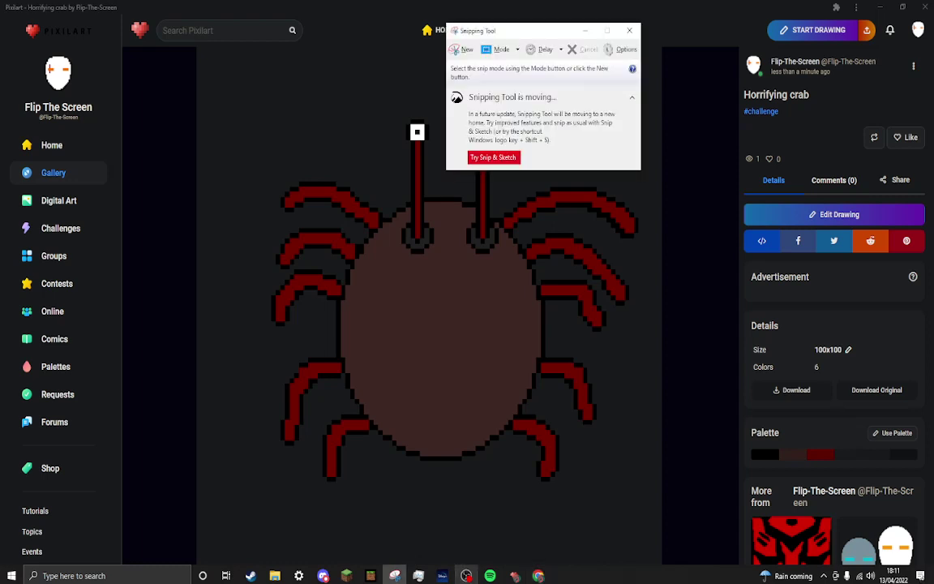
{"action": "left_click", "coordinate": [459, 50]}
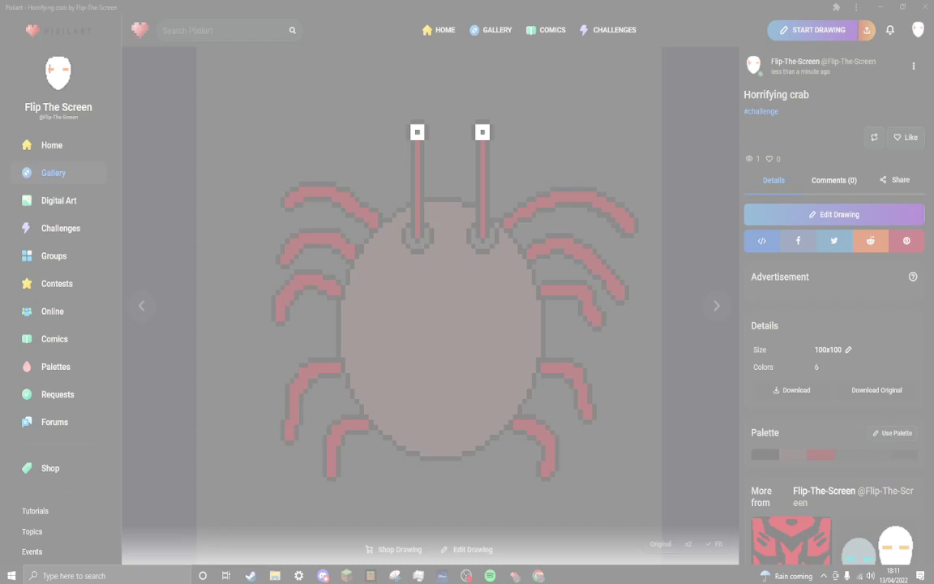
{"action": "key", "text": "Escape"}
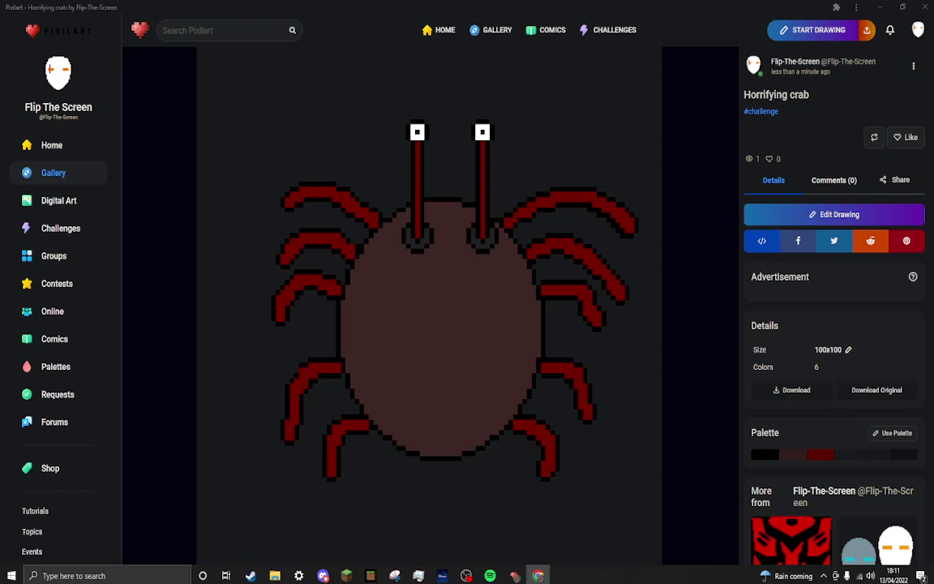
{"action": "left_click_drag", "start_coordinate": [0, 8], "coordinate": [555, 0]}
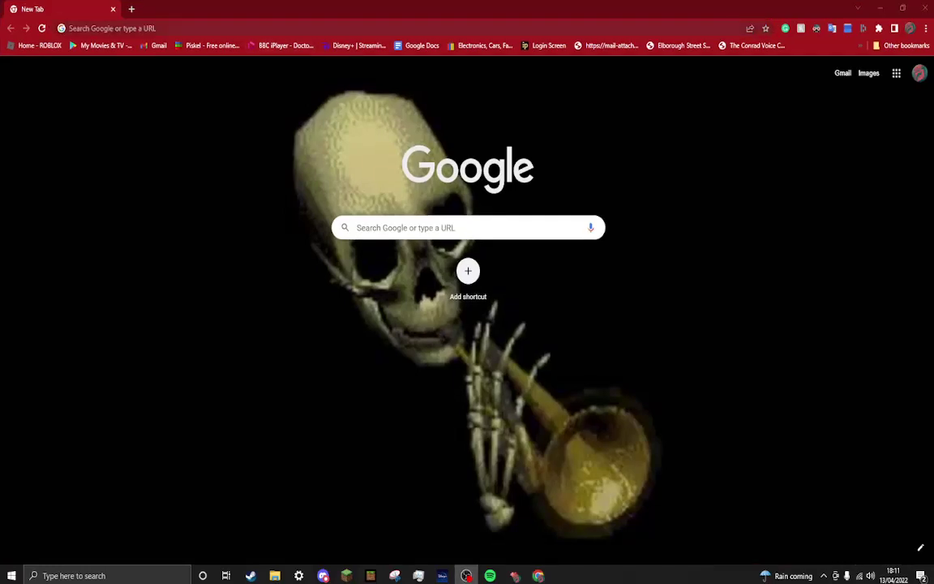
- Search the web for "SMG4 chonk", correcting the mistyped "SMG$ chonk" query
{"action": "left_click", "coordinate": [68, 29]}
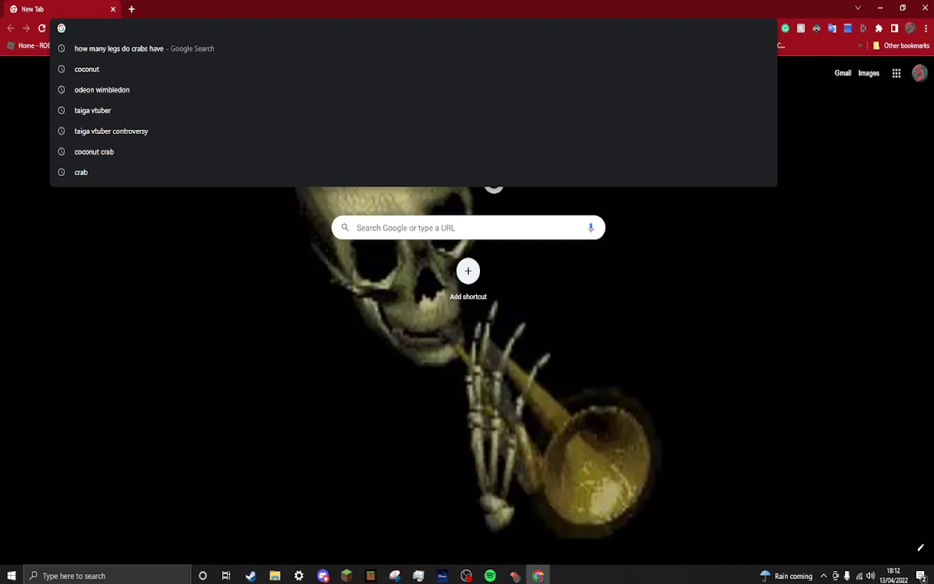
{"action": "type", "text": "SMG"}
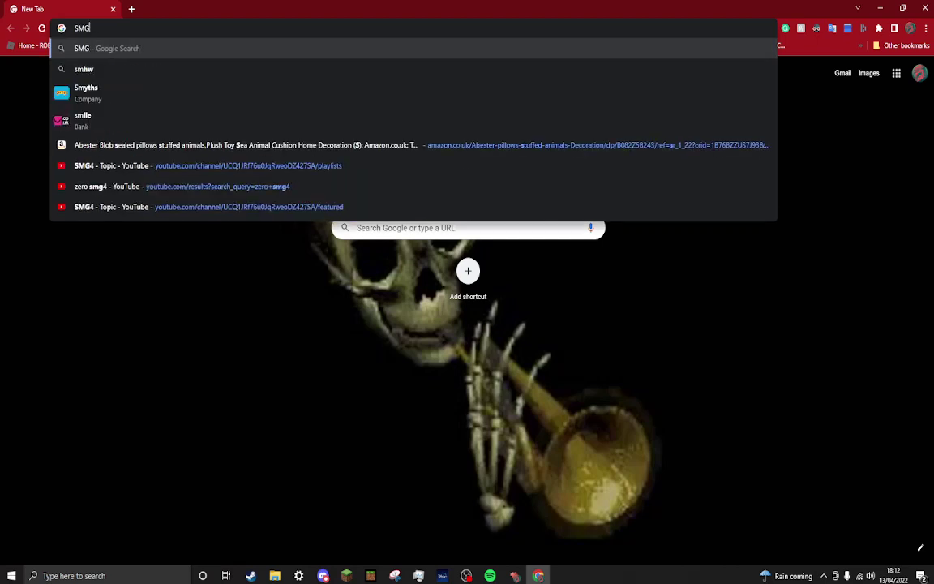
{"action": "type", "text": "$ chonk"}
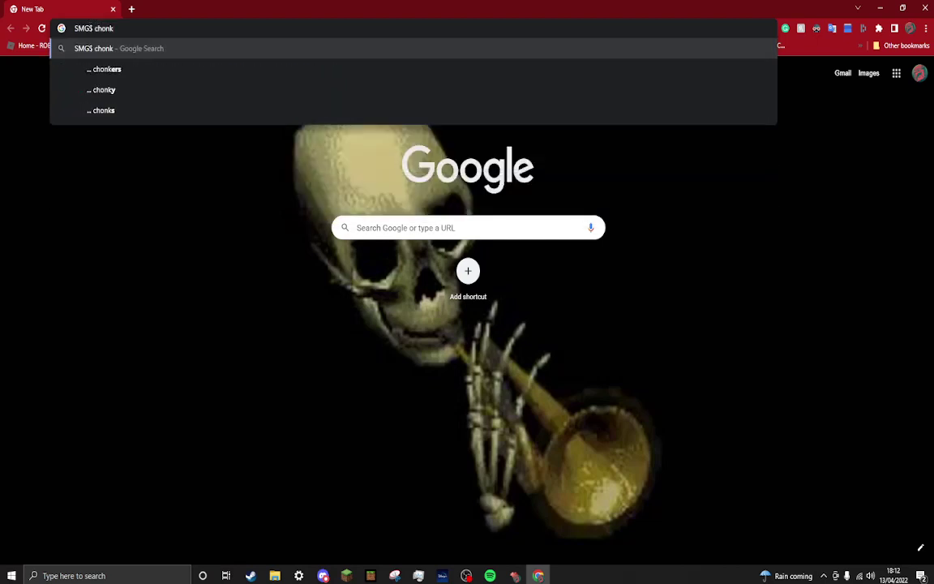
{"action": "key", "text": "Return"}
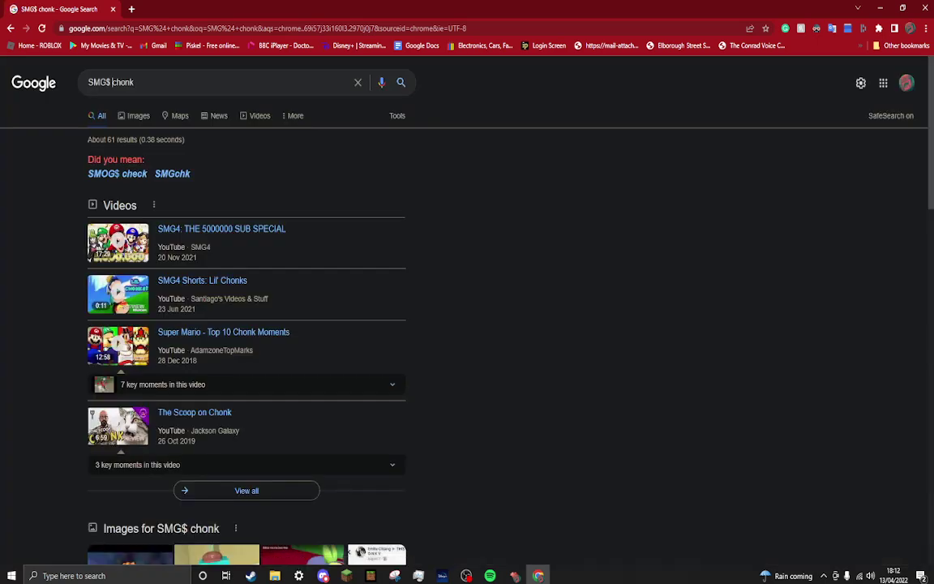
{"action": "left_click", "coordinate": [111, 82]}
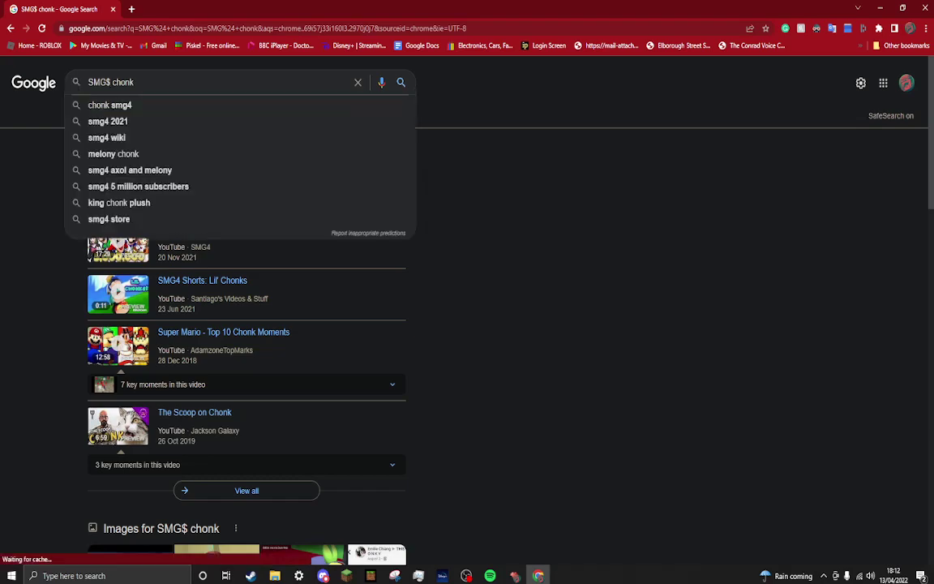
{"action": "key", "text": "BackSpace"}
{"action": "type", "text": "4"}
{"action": "key", "text": "Return"}
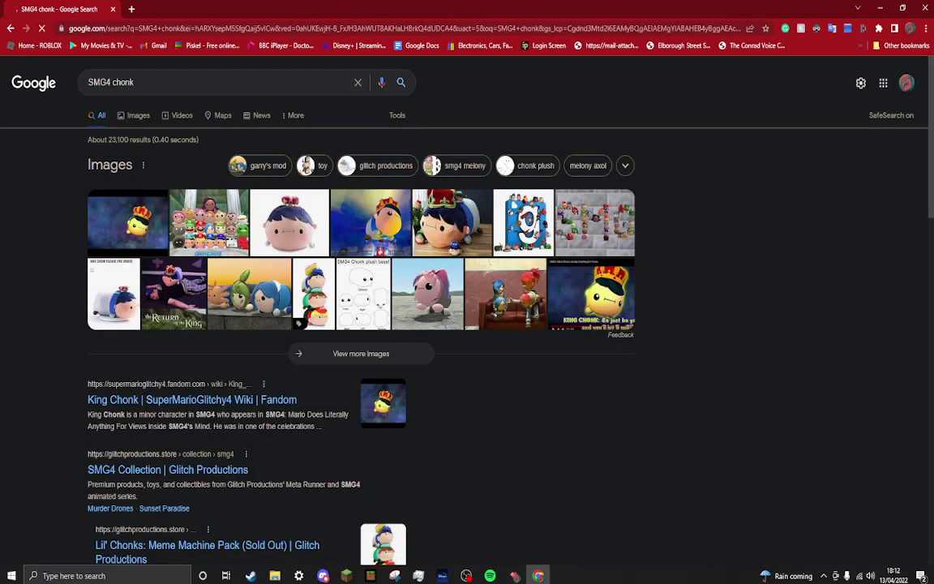
- Show the image results, preview the crowned King Chonk plush photo as reference, and move the browser window off the drawing page
{"action": "left_click", "coordinate": [134, 115]}
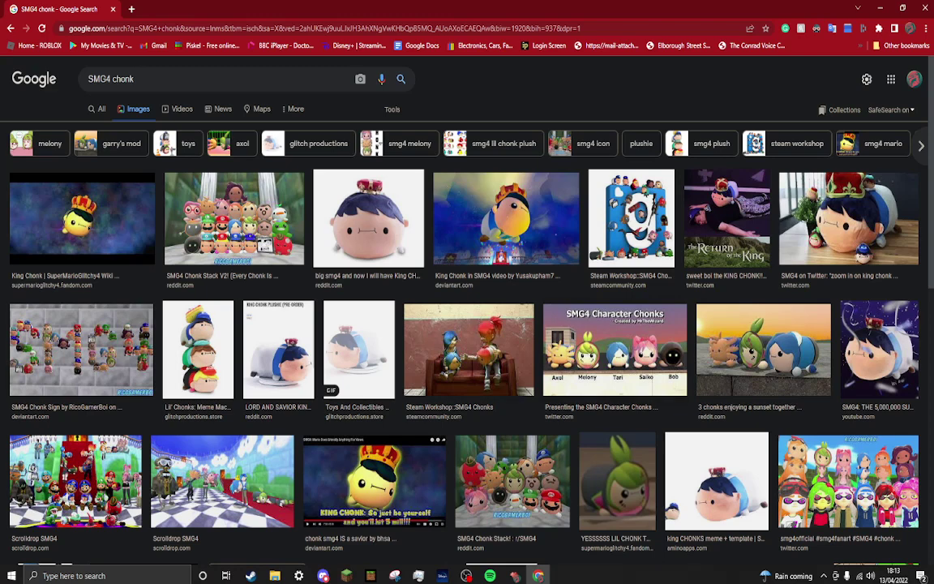
{"action": "left_click", "coordinate": [369, 217]}
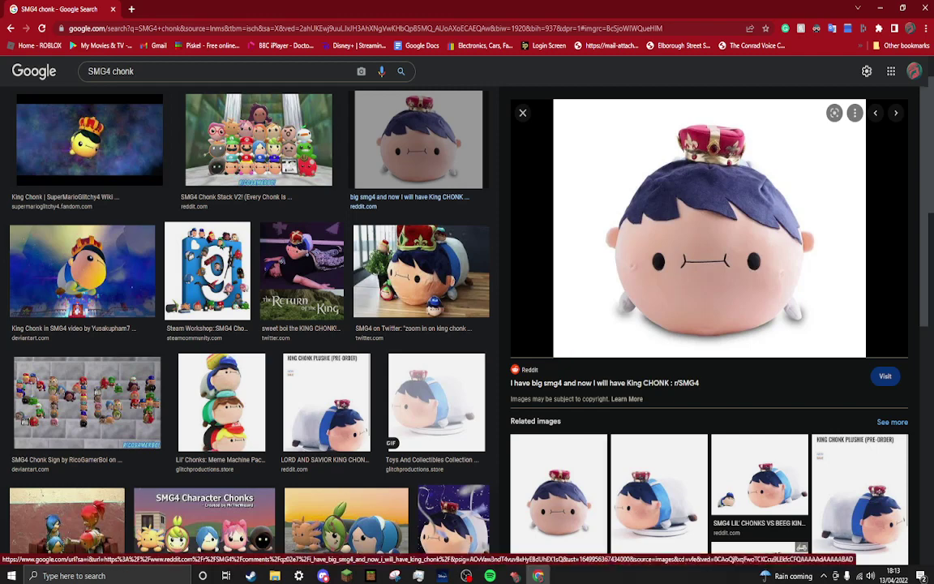
{"action": "scroll", "coordinate": [710, 324], "scroll_direction": "down", "scroll_amount": 5}
{"action": "scroll", "coordinate": [710, 324], "scroll_direction": "up", "scroll_amount": 5}
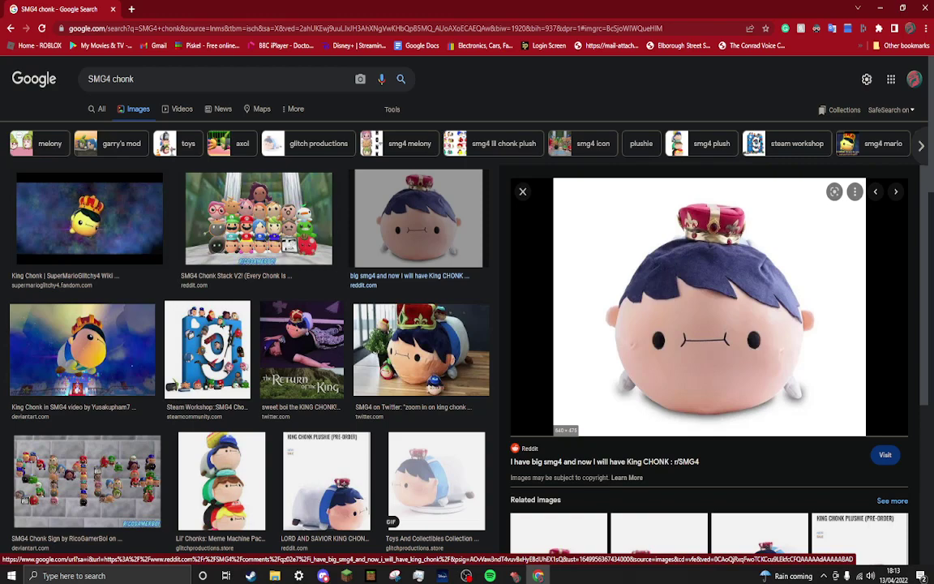
{"action": "left_click_drag", "start_coordinate": [459, 8], "coordinate": [0, 67]}
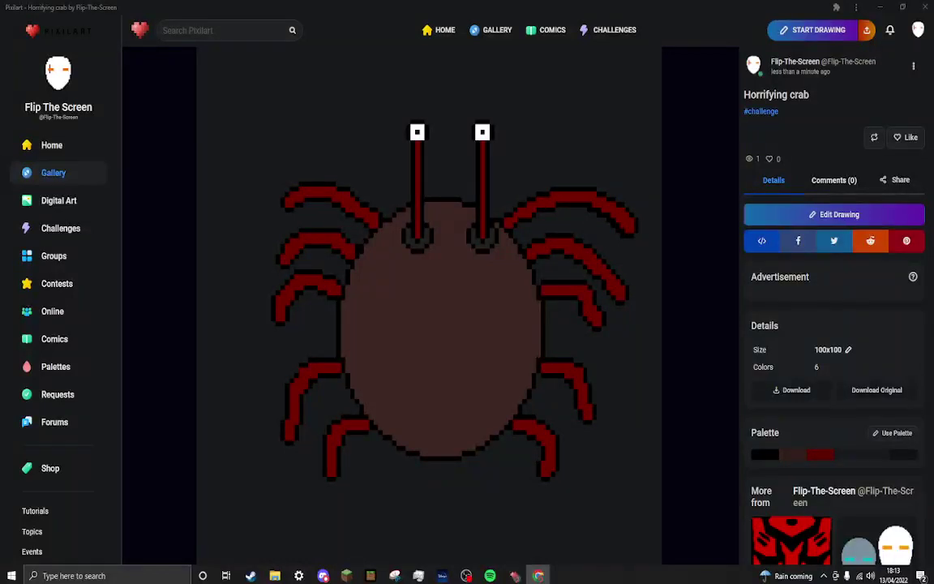
- Start a new blank drawing of 100 by 100 pixels
{"action": "left_click", "coordinate": [813, 30]}
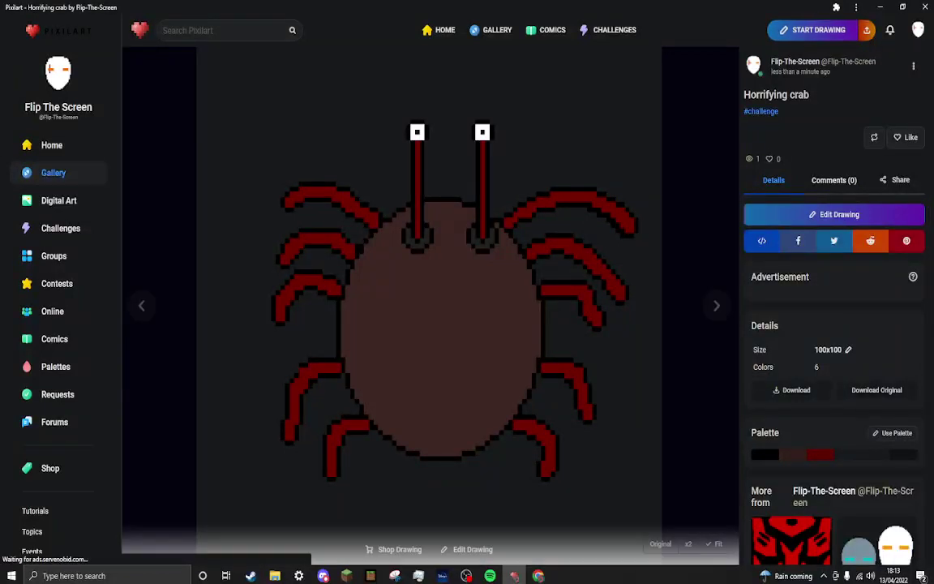
{"action": "left_click", "coordinate": [467, 549]}
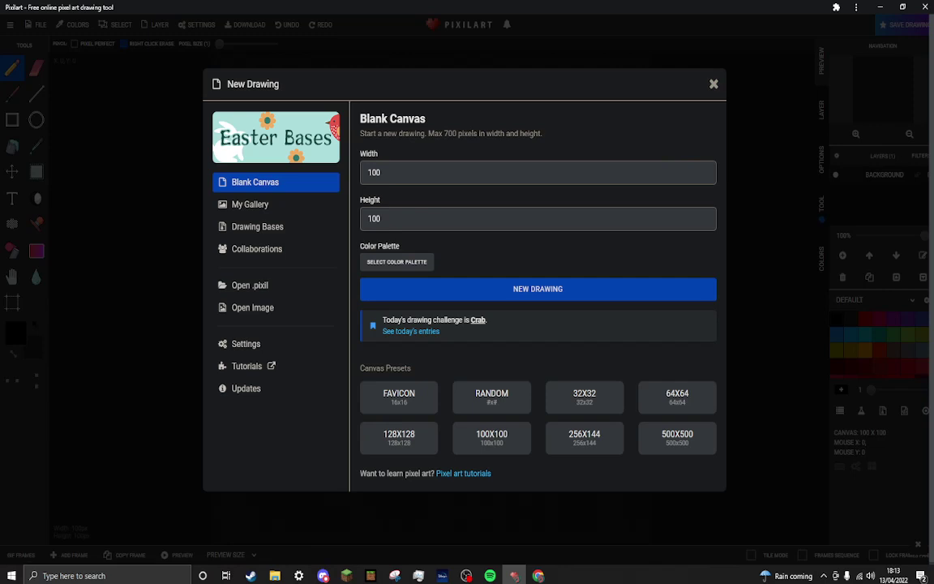
{"action": "left_click", "coordinate": [537, 289]}
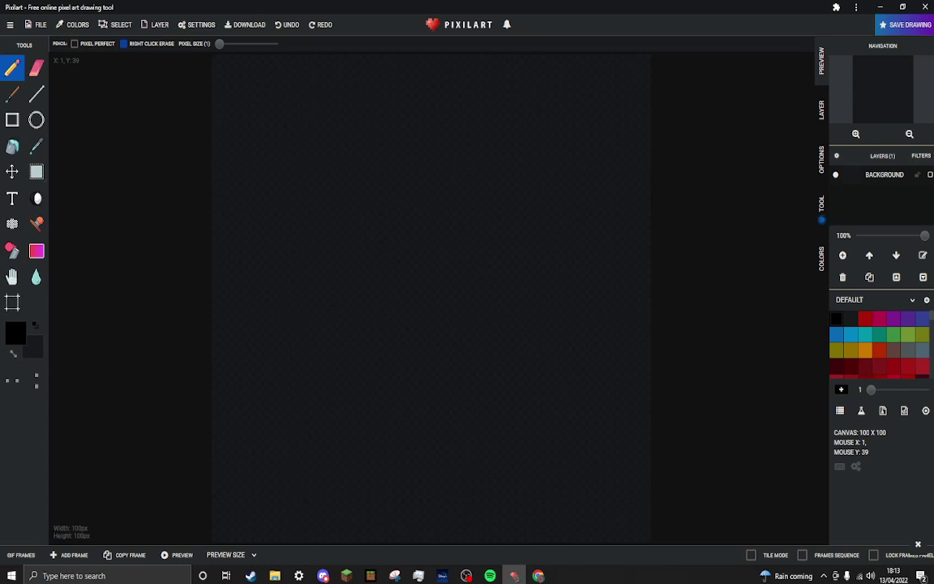
- Draw a black circle outline about 60 pixels wide and 52 high in the upper middle of the canvas, starting at X 20, Y 20
{"action": "key", "text": "alt+Tab"}
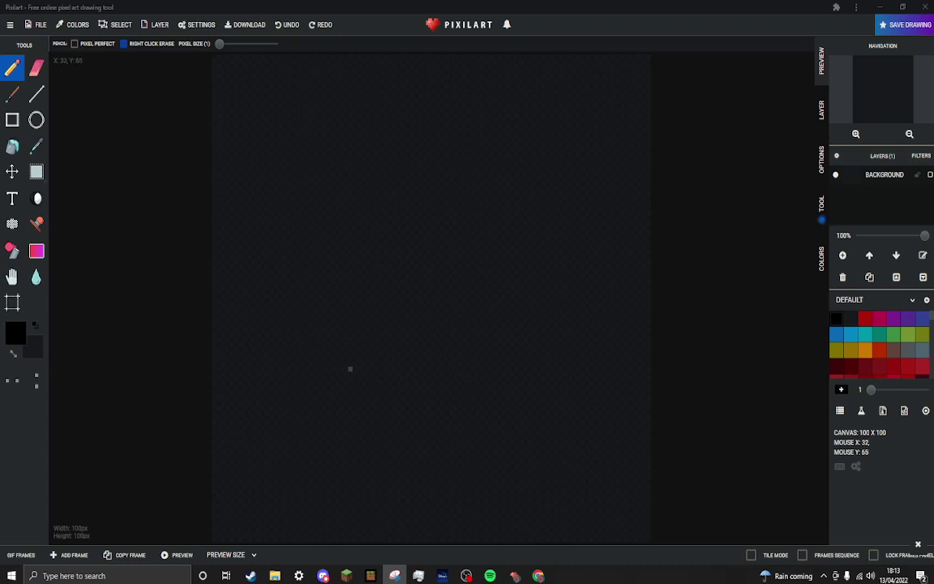
{"action": "left_click", "coordinate": [36, 120]}
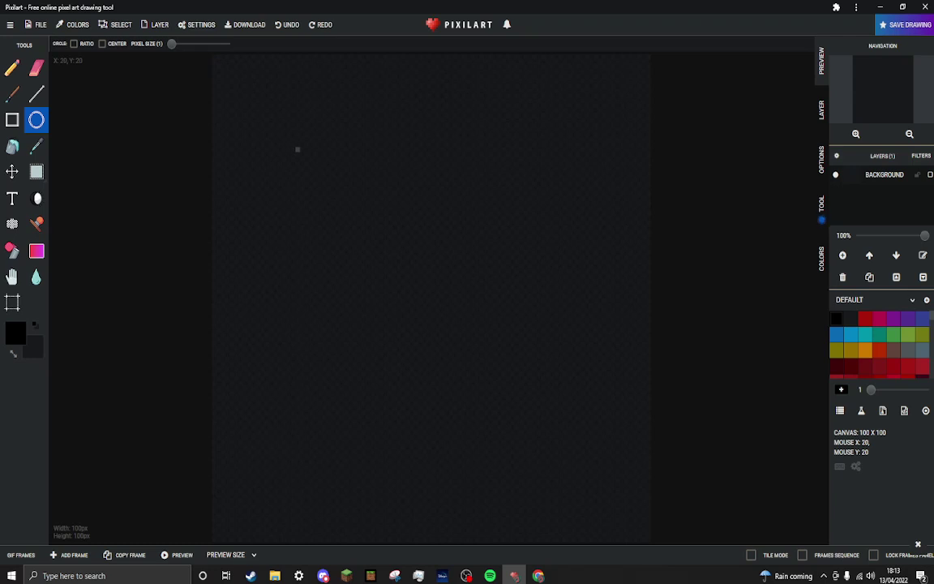
{"action": "left_click_drag", "start_coordinate": [295, 149], "coordinate": [552, 403]}
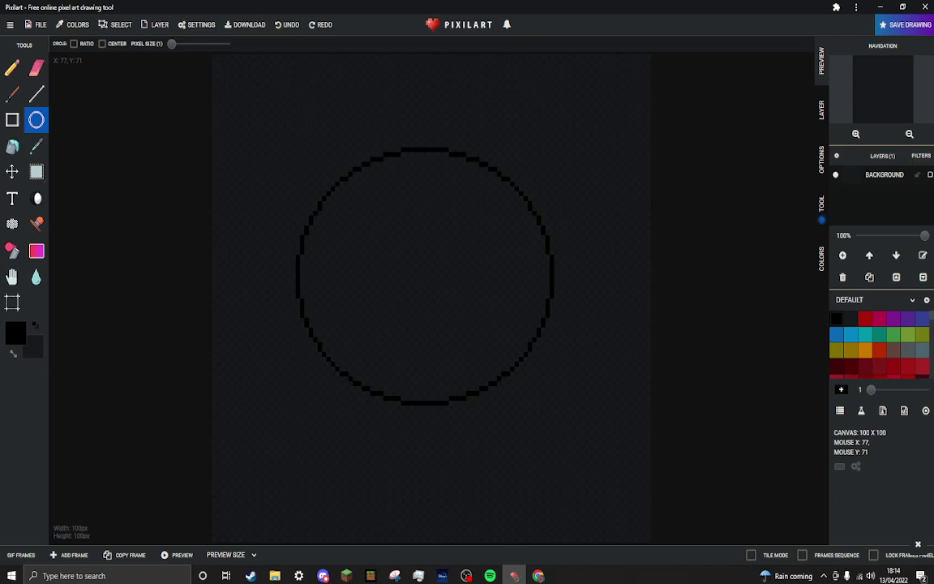
{"action": "left_click_drag", "start_coordinate": [554, 404], "coordinate": [559, 404]}
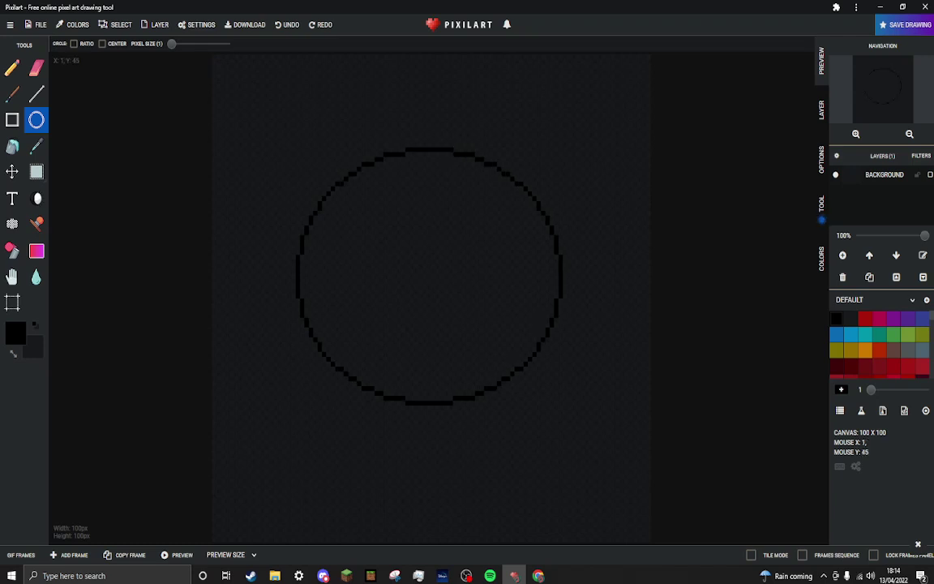
{"action": "key", "text": "alt+Tab"}
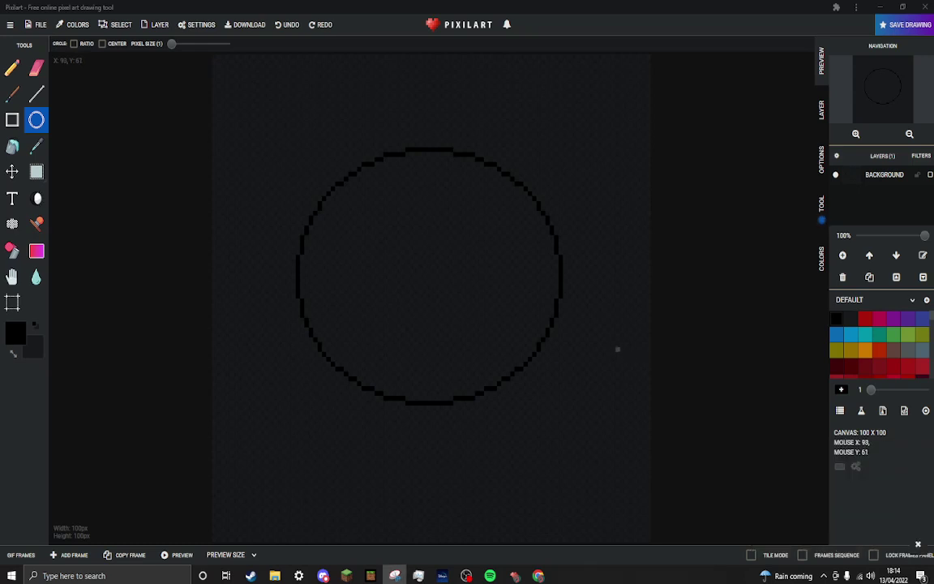
- Try mixing a pale orange-beige foreground colour for the character's skin
{"action": "scroll", "coordinate": [879, 341], "scroll_direction": "down", "scroll_amount": 6}
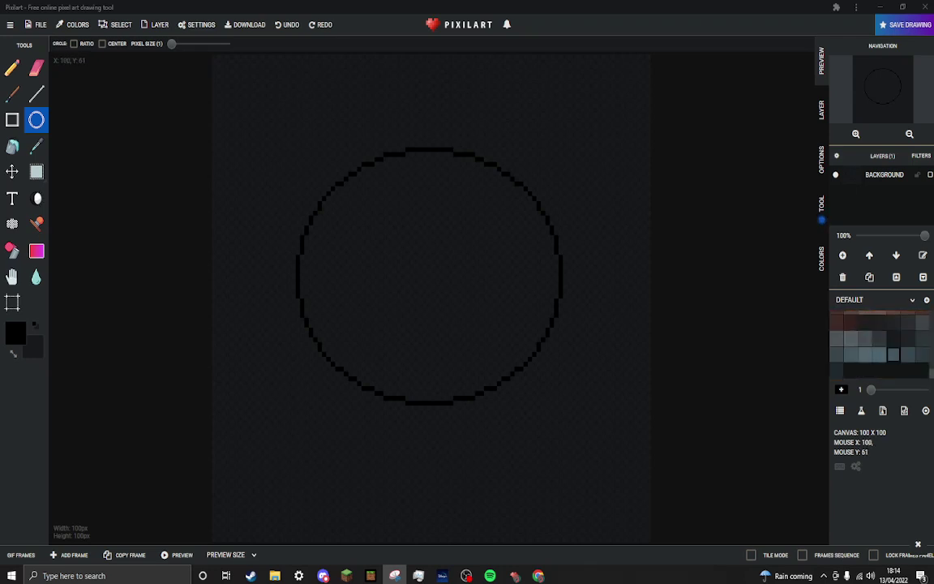
{"action": "left_click", "coordinate": [15, 332]}
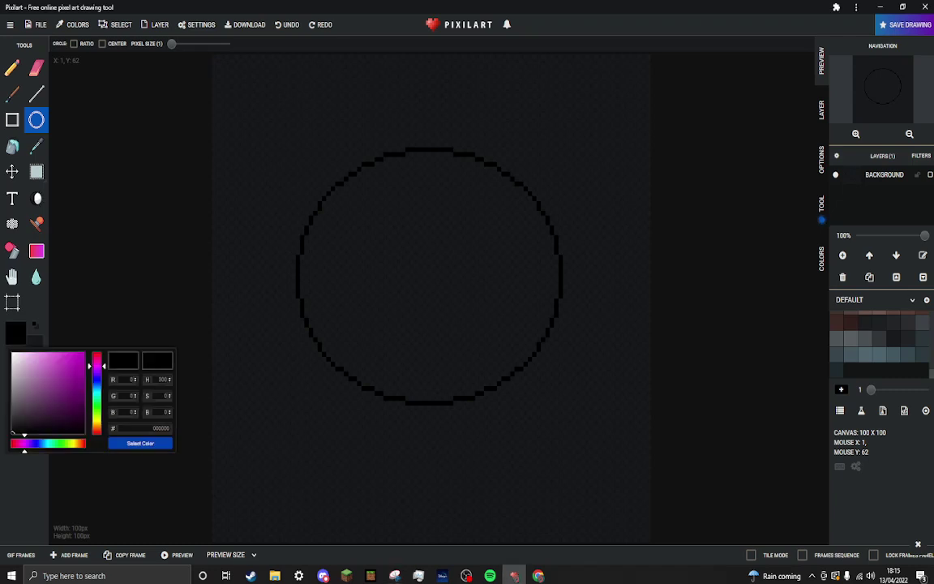
{"action": "left_click_drag", "start_coordinate": [96, 417], "coordinate": [96, 426]}
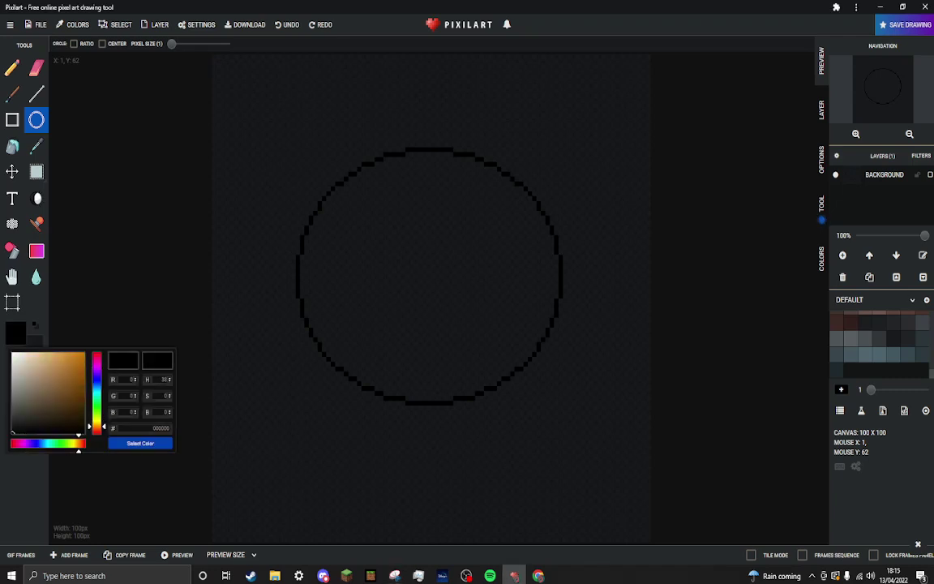
{"action": "left_click", "coordinate": [65, 385]}
{"action": "left_click_drag", "start_coordinate": [65, 385], "coordinate": [30, 381]}
{"action": "left_click", "coordinate": [27, 355]}
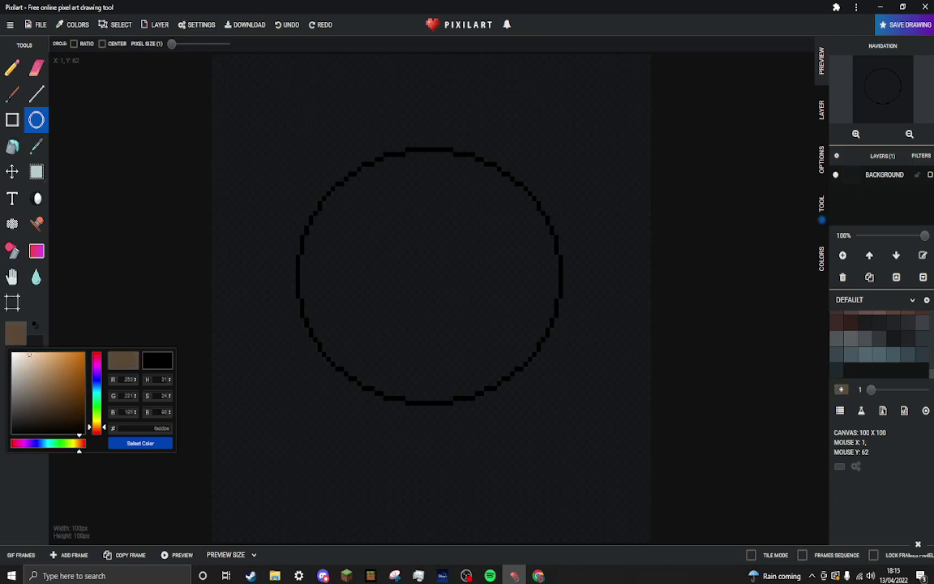
- Try the dark brown palette swatch and remix it into a greyish beige of R 150, G 143, B 128
{"action": "left_click", "coordinate": [837, 322]}
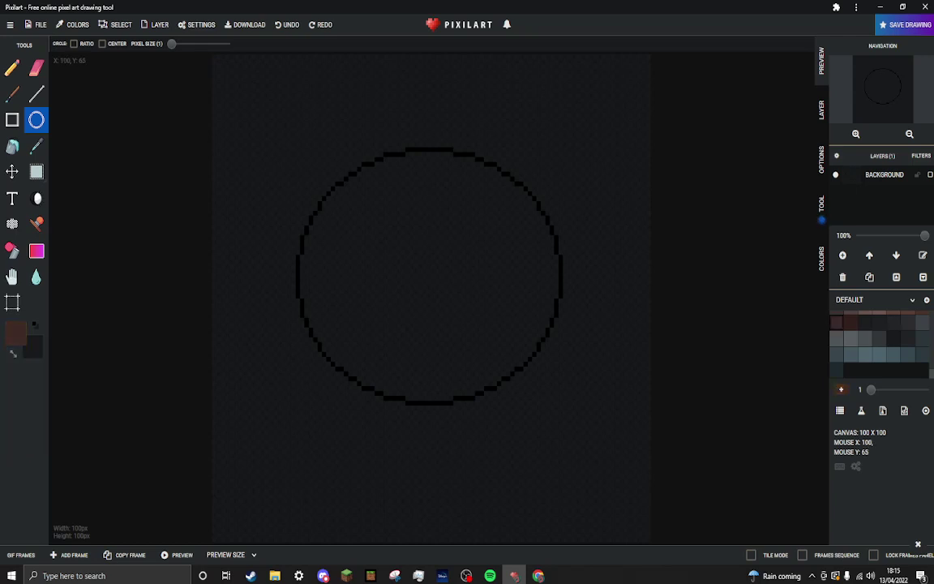
{"action": "left_click", "coordinate": [16, 332]}
{"action": "left_click", "coordinate": [36, 369]}
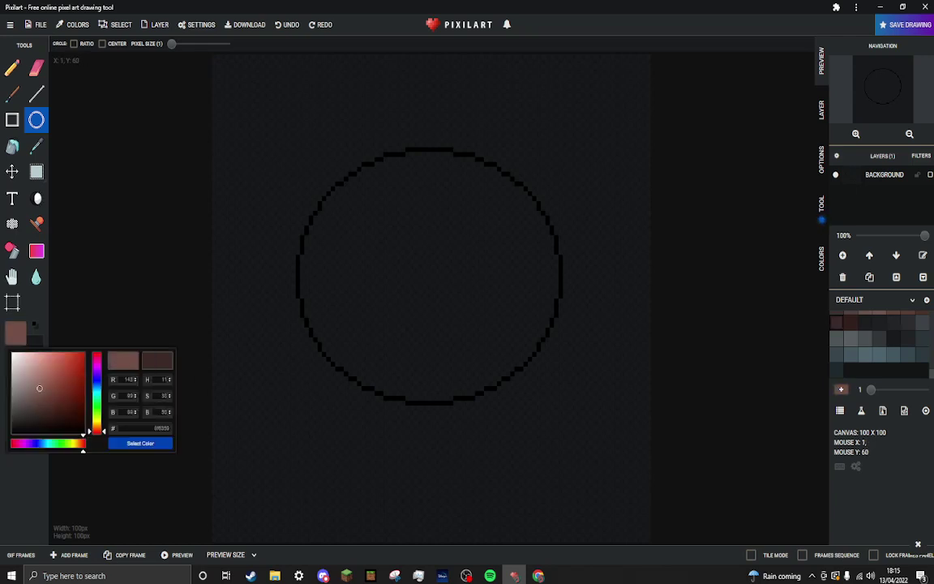
{"action": "mouse_move", "coordinate": [37, 369]}
{"action": "left_mouse_down"}
{"action": "mouse_move", "coordinate": [27, 379]}
{"action": "mouse_move", "coordinate": [45, 381]}
{"action": "mouse_move", "coordinate": [37, 359]}
{"action": "mouse_move", "coordinate": [22, 401]}
{"action": "mouse_move", "coordinate": [13, 353]}
{"action": "mouse_move", "coordinate": [18, 360]}
{"action": "left_mouse_up"}
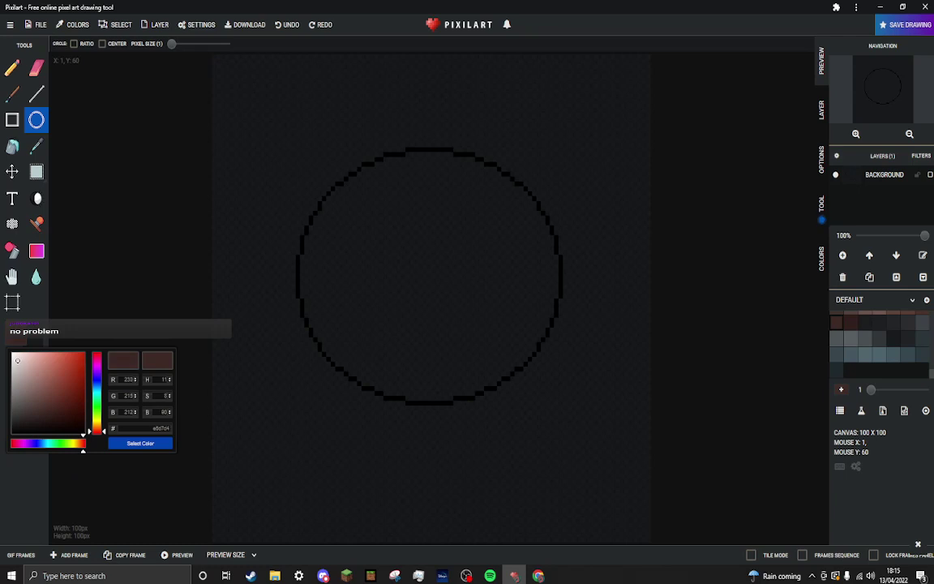
{"action": "left_click_drag", "start_coordinate": [97, 431], "coordinate": [97, 425]}
{"action": "mouse_move", "coordinate": [17, 361]}
{"action": "left_mouse_down"}
{"action": "mouse_move", "coordinate": [28, 360]}
{"action": "mouse_move", "coordinate": [22, 386]}
{"action": "left_mouse_up"}
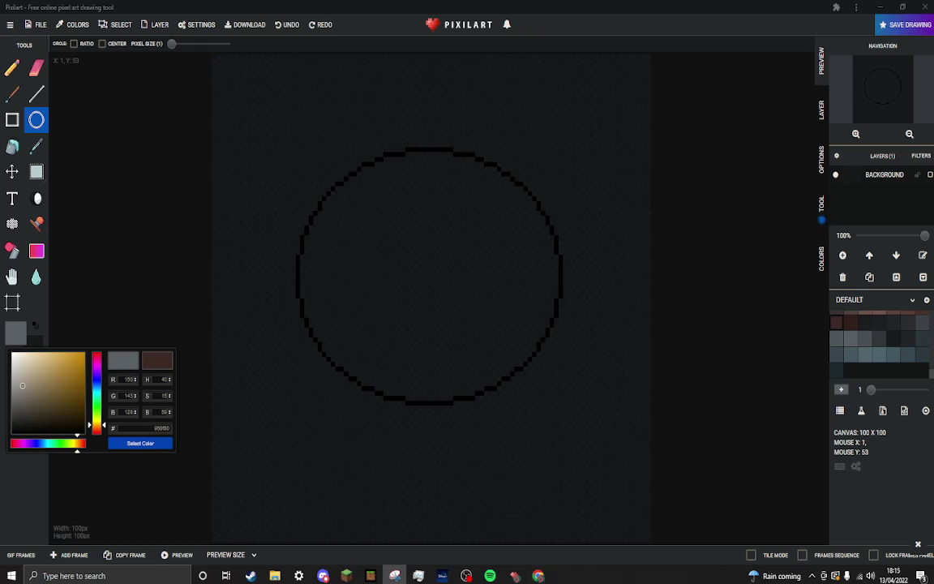
- Try entering the hex code #fde7d as the foreground colour
{"action": "double_click", "coordinate": [155, 429]}
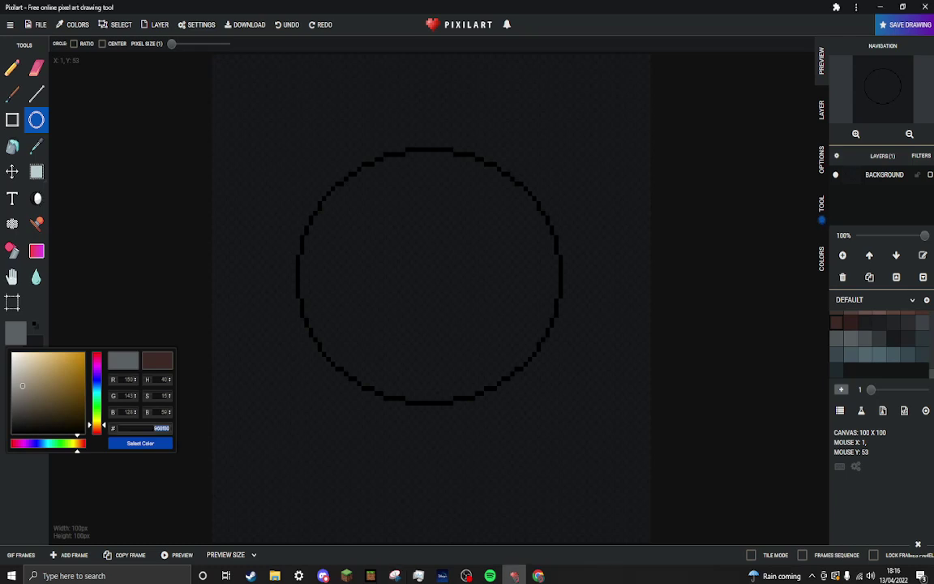
{"action": "type", "text": "#fda7d"}
{"action": "key", "text": "Return"}
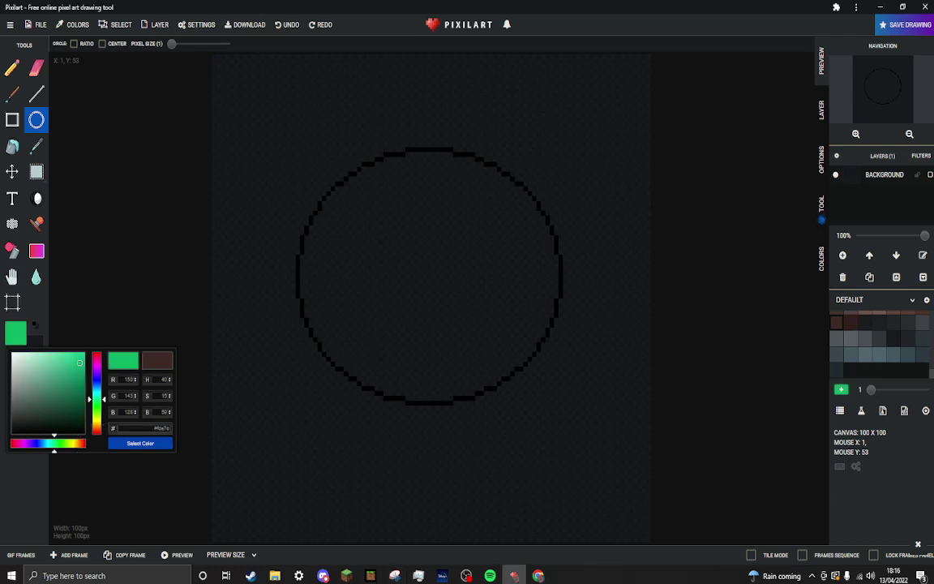
- Recheck the colour reference, set the foreground colour to hex fde7d6, and confirm it
{"action": "key", "text": "alt+Tab"}
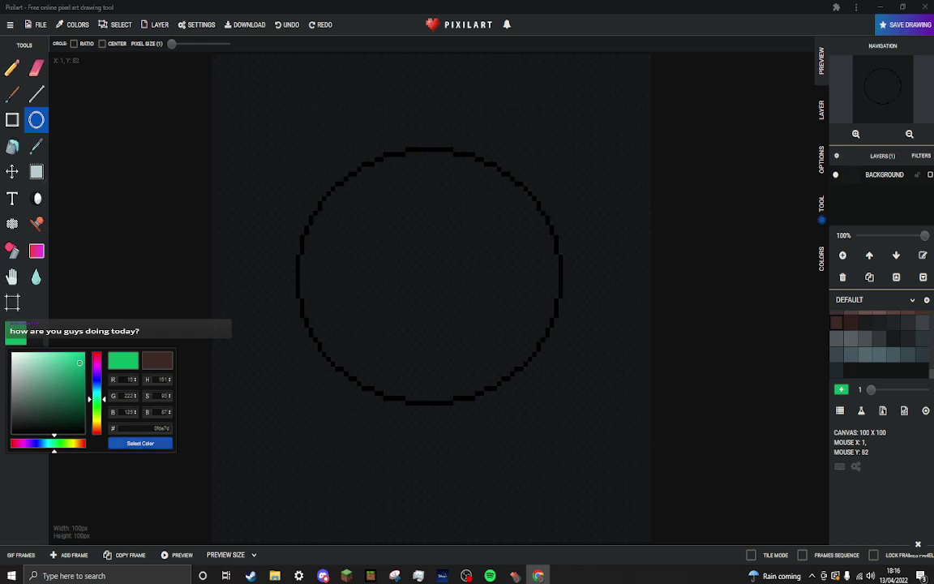
{"action": "key", "text": "alt+Tab"}
{"action": "double_click", "coordinate": [160, 428]}
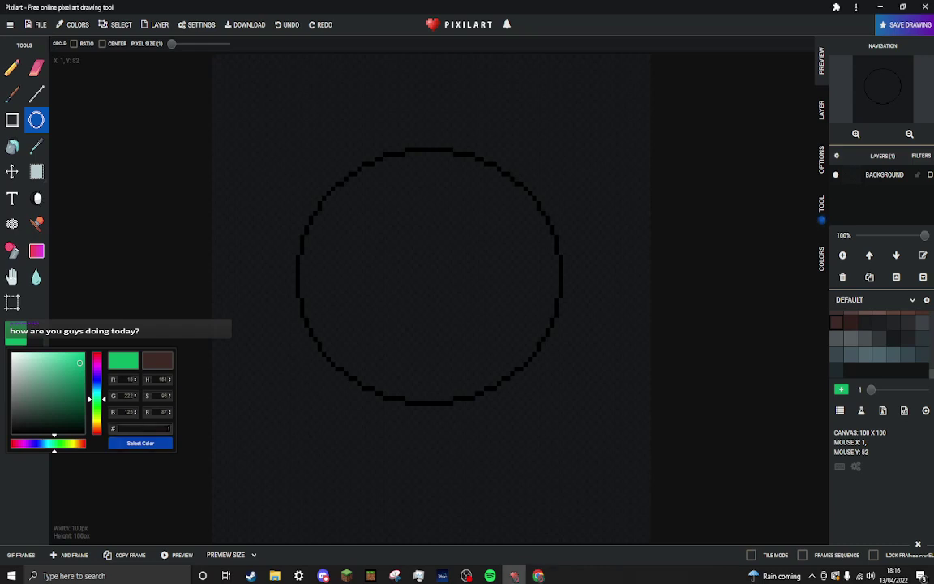
{"action": "type", "text": "00f"}
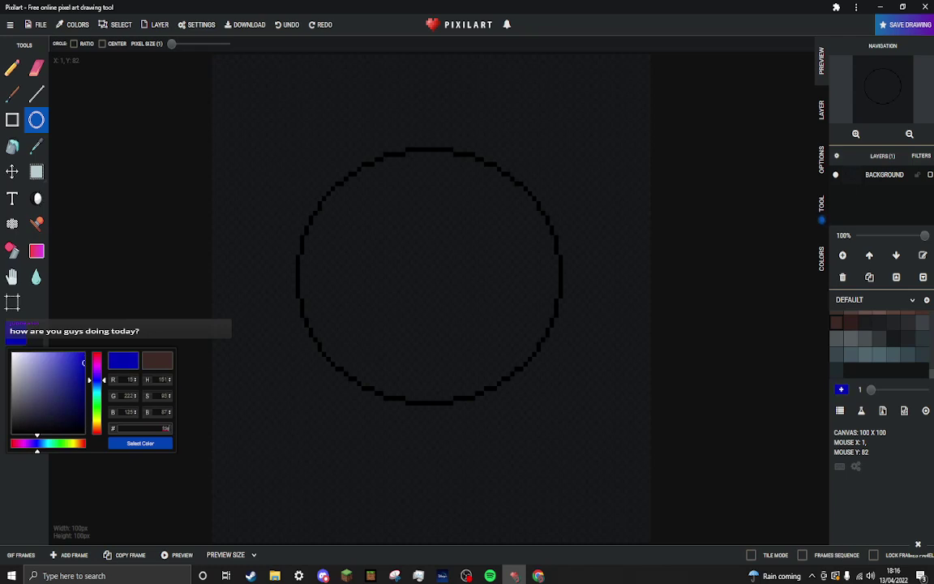
{"action": "type", "text": "7d"}
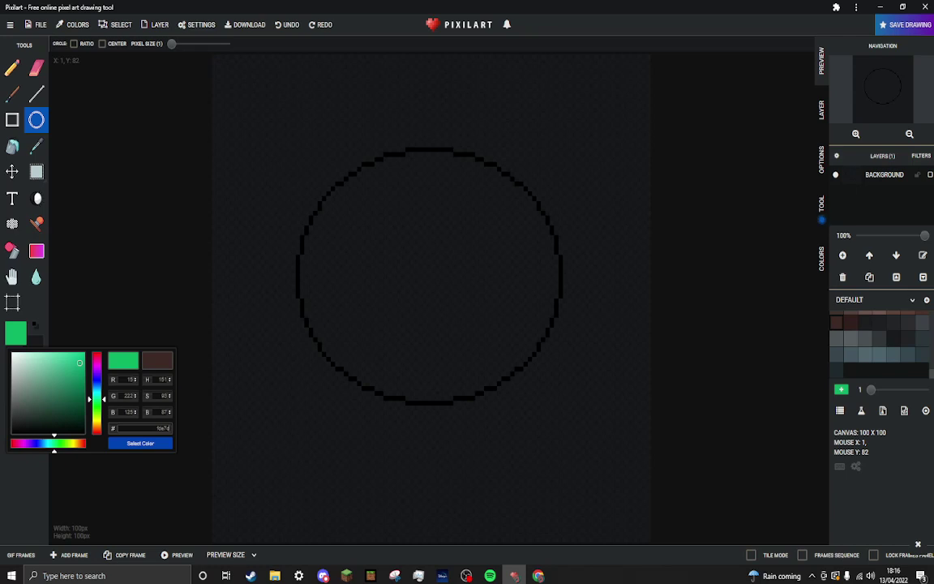
{"action": "type", "text": "6"}
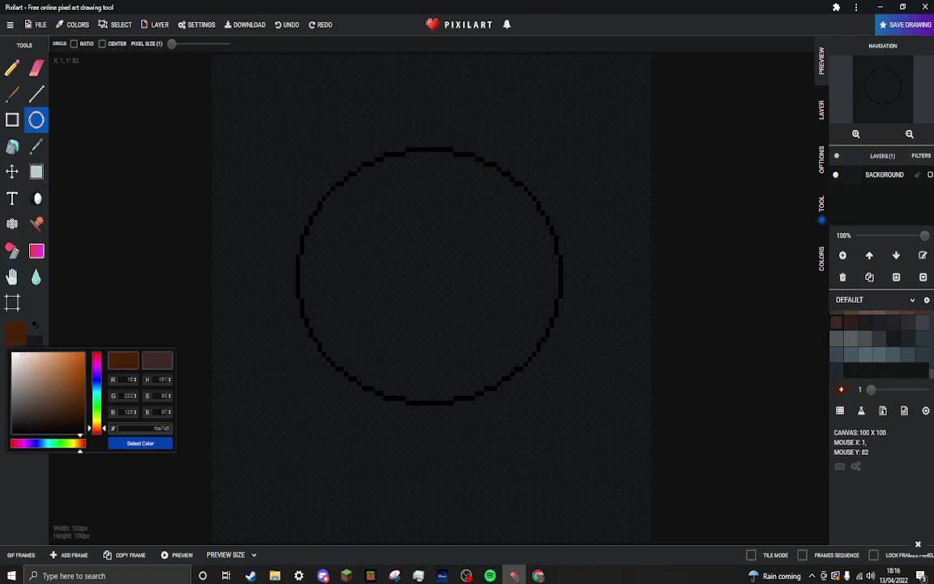
{"action": "left_click", "coordinate": [141, 442]}
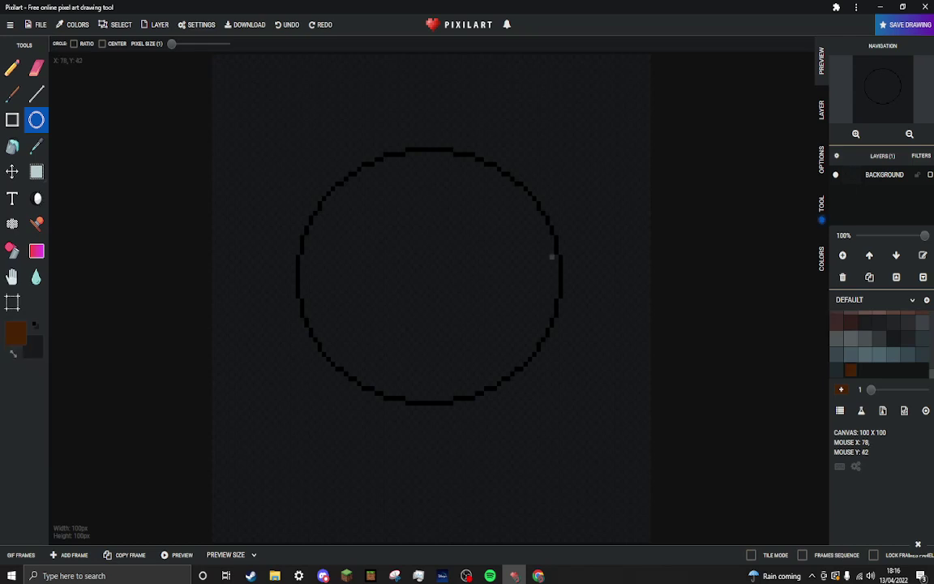
- Check the Dark Reader extension's site access options and open its extension management page
{"action": "left_click", "coordinate": [836, 6]}
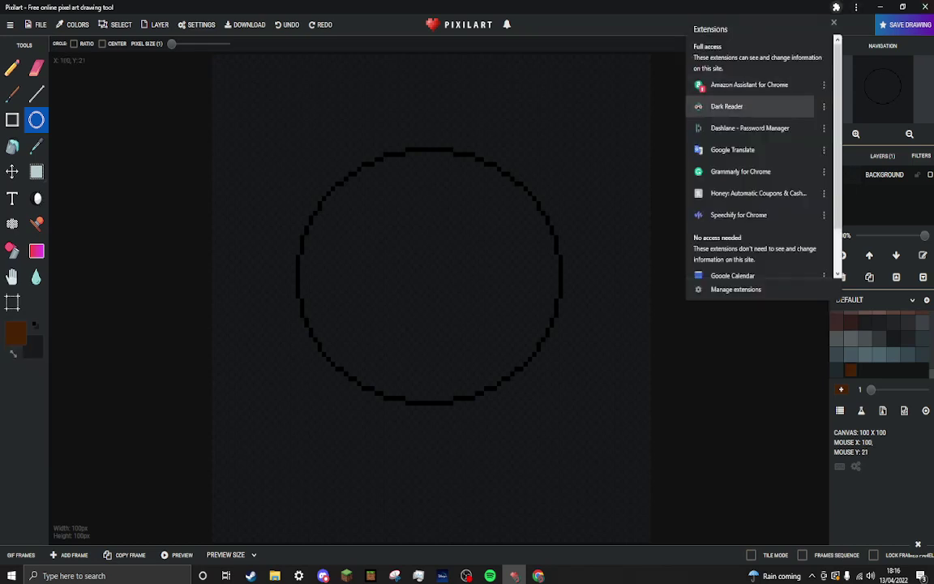
{"action": "left_click", "coordinate": [761, 106]}
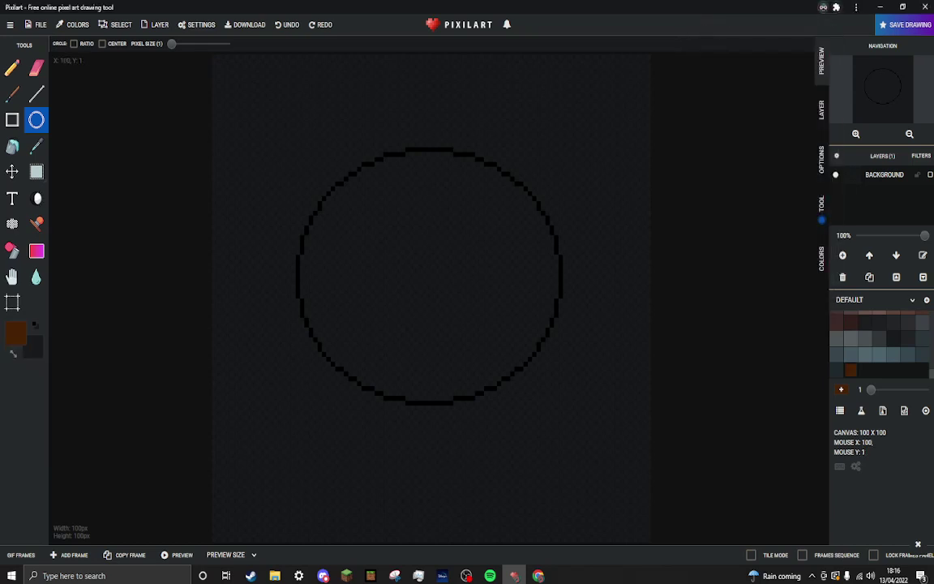
{"action": "left_click", "coordinate": [836, 7]}
{"action": "left_click", "coordinate": [824, 107]}
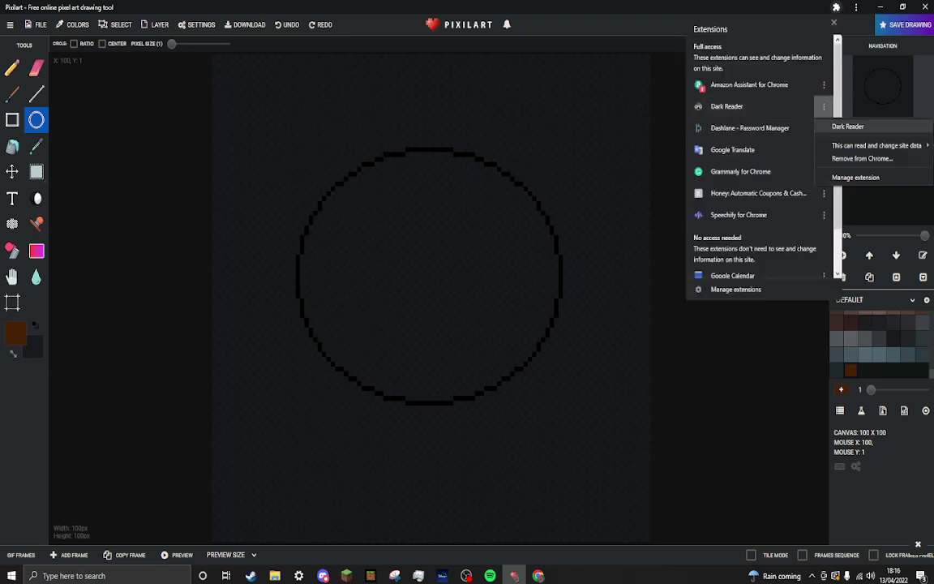
{"action": "mouse_move", "coordinate": [876, 145]}
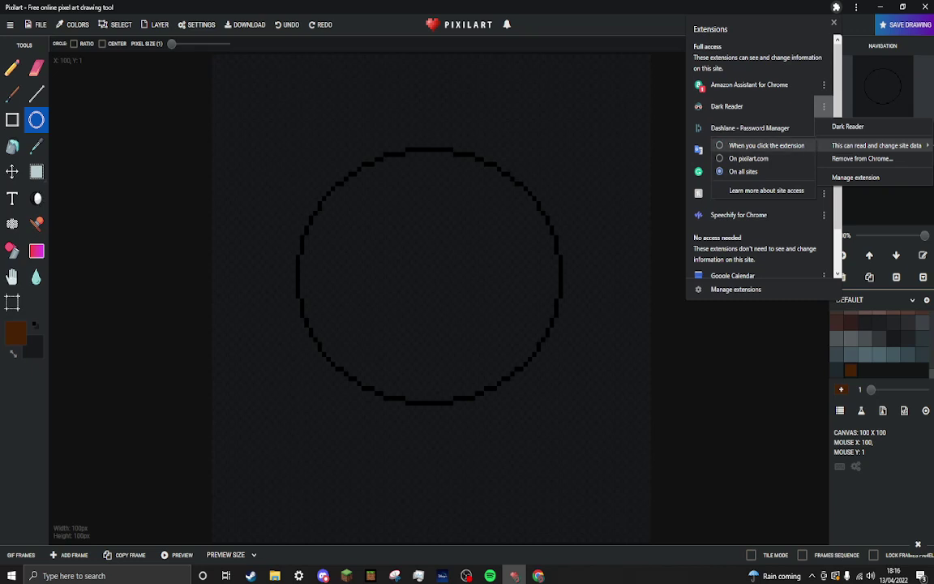
{"action": "left_click", "coordinate": [855, 177]}
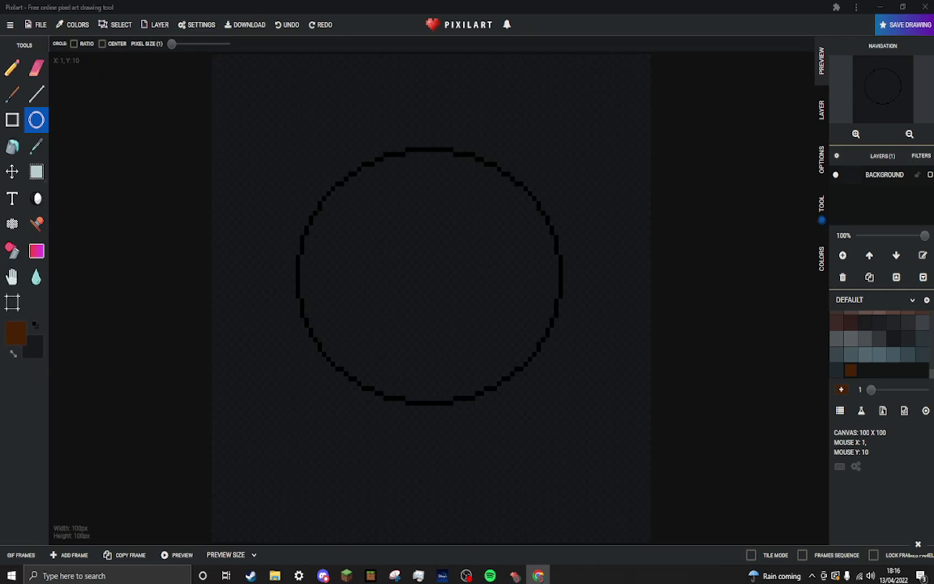
- Open the Dark Reader extension's own page from its options and return to the drawing
{"action": "left_click", "coordinate": [835, 8]}
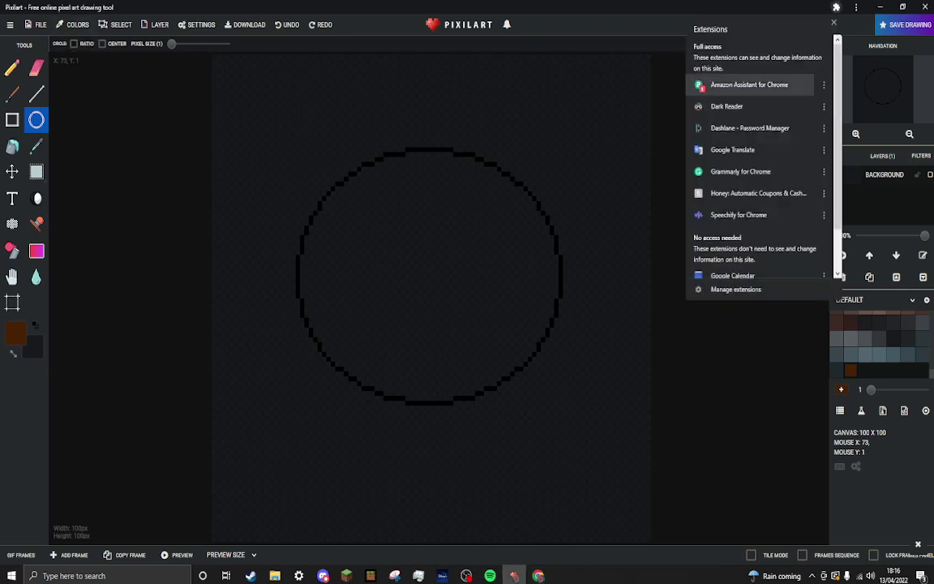
{"action": "left_click", "coordinate": [823, 106]}
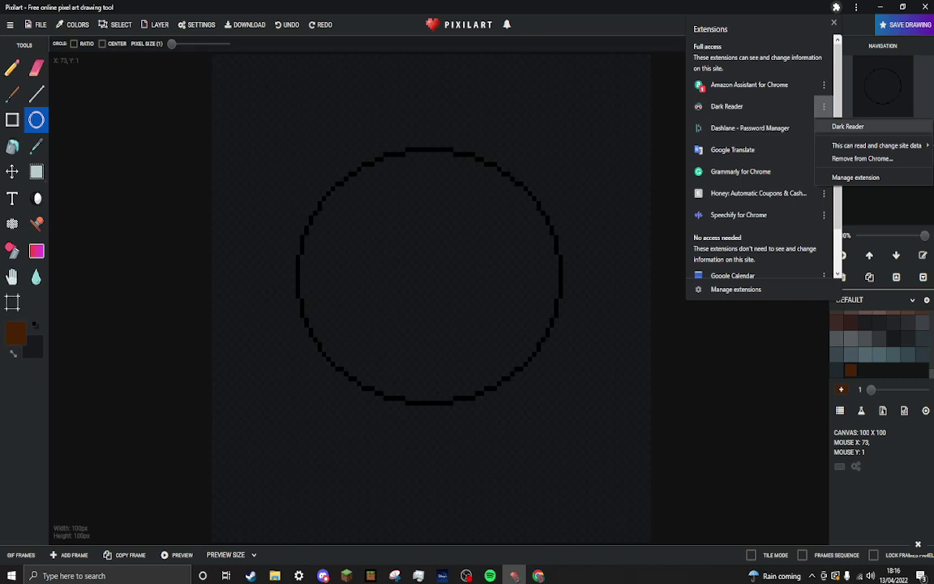
{"action": "left_click", "coordinate": [848, 126]}
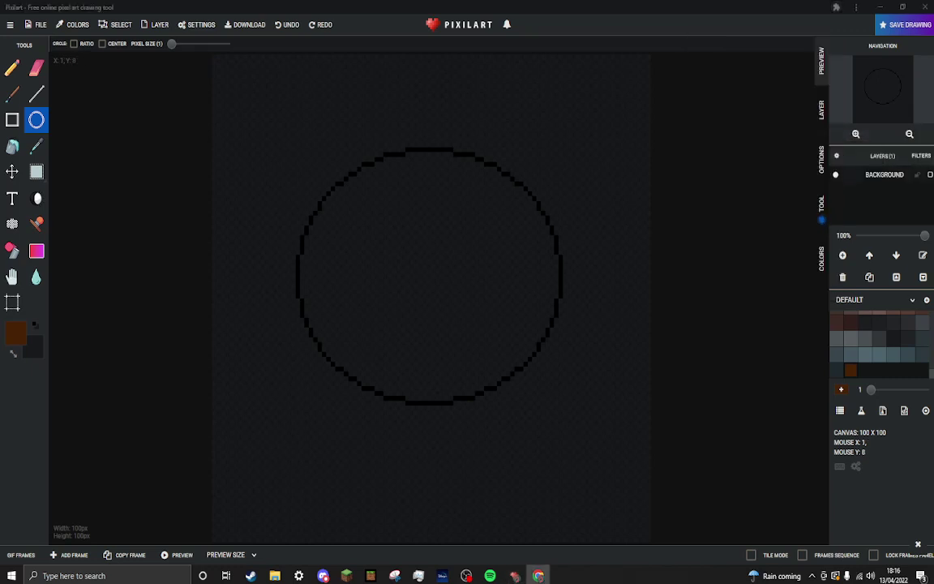
{"action": "left_click", "coordinate": [420, 315]}
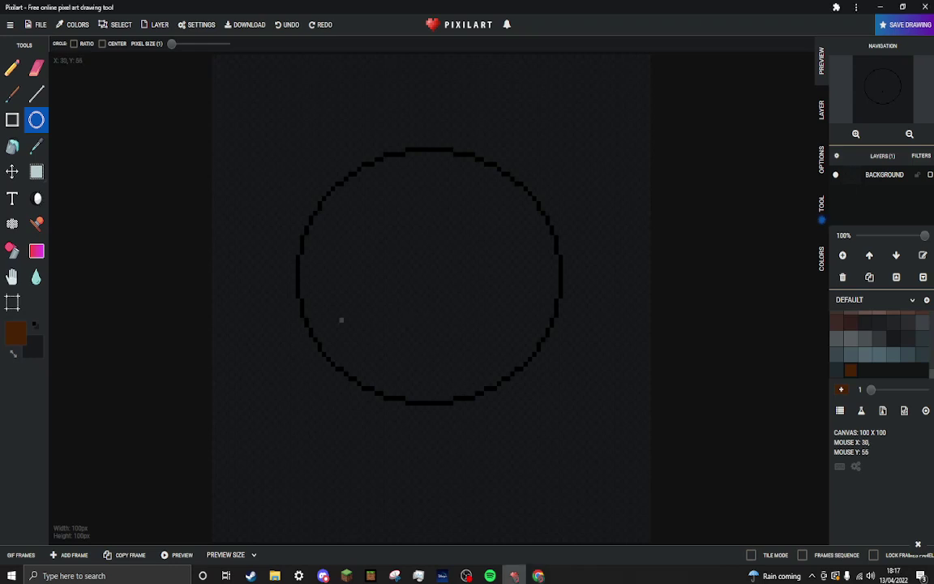
{"action": "key", "text": "alt+Tab"}
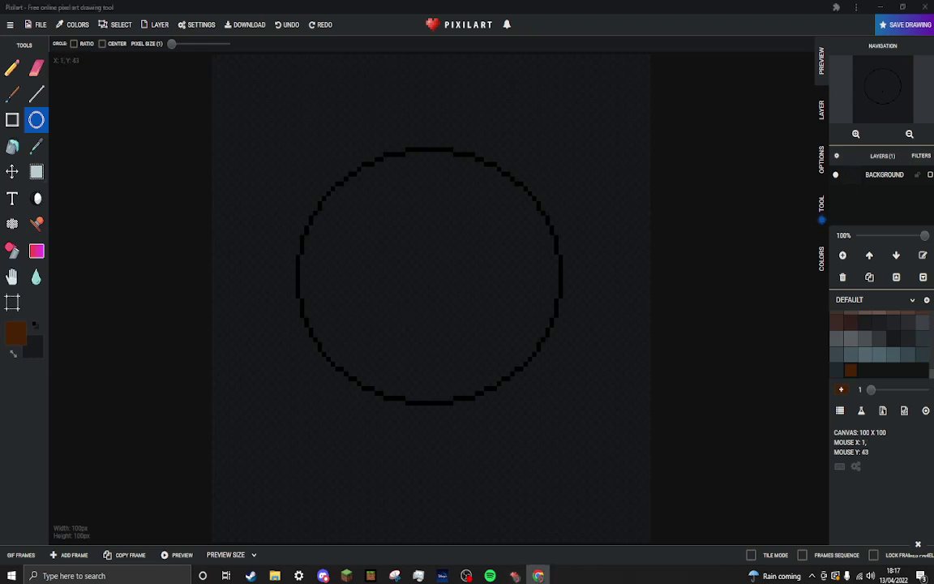
{"action": "key", "text": "alt+Tab"}
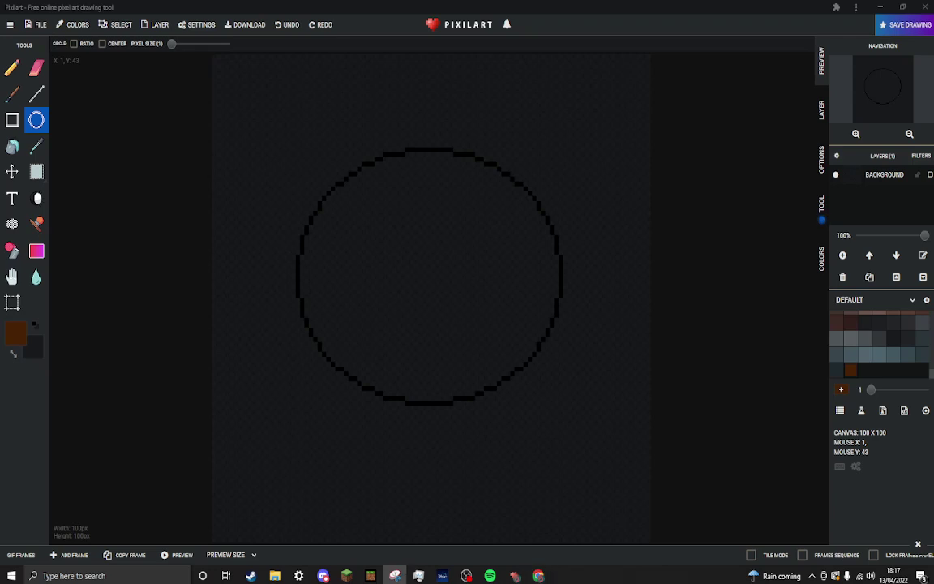
{"action": "key", "text": "alt+Tab"}
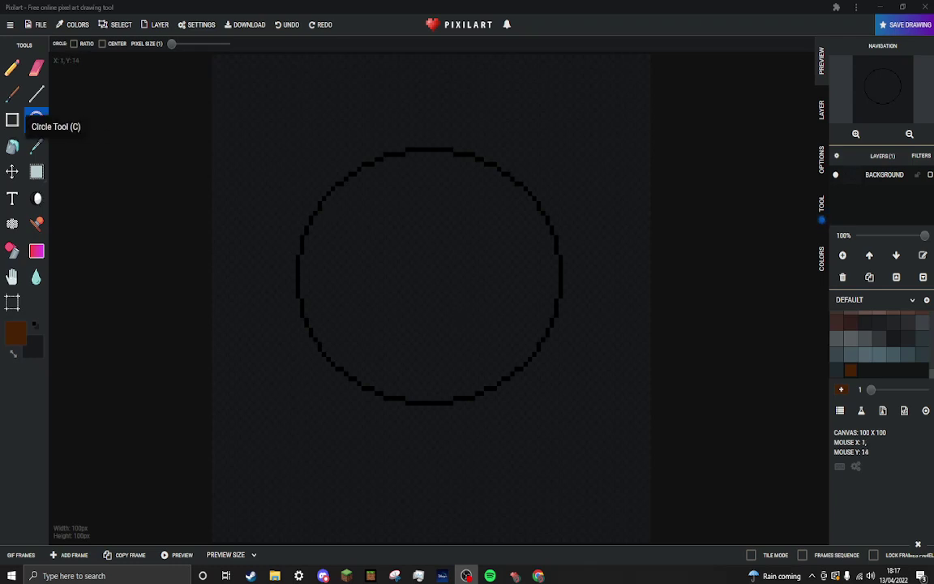
- Try filling the circle with the pale skin colour, and undo both the fill and the black outline
{"action": "left_click", "coordinate": [13, 147]}
{"action": "left_click", "coordinate": [350, 227]}
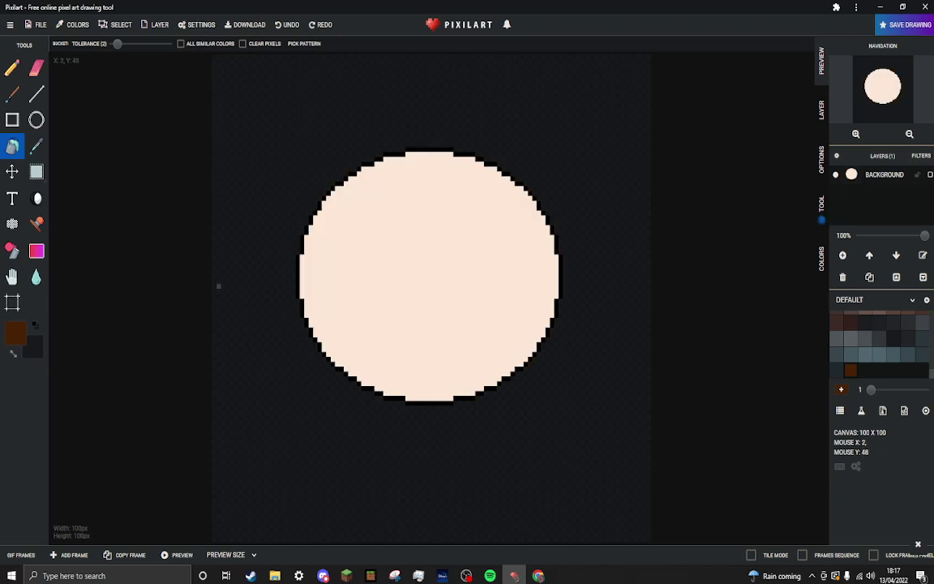
{"action": "key", "text": "ctrl+z"}
{"action": "key", "text": "ctrl+z"}
- Draw a slightly larger black circular outline with the Circle tool around the centre of the empty canvas
{"action": "left_click", "coordinate": [36, 119]}
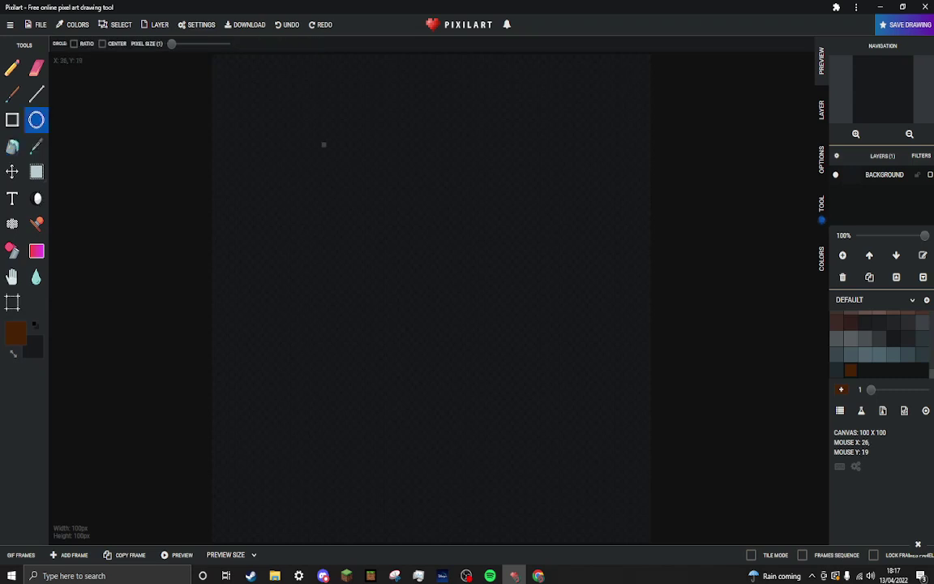
{"action": "left_click_drag", "start_coordinate": [306, 133], "coordinate": [547, 381]}
{"action": "key", "text": "ctrl+z"}
{"action": "left_click", "coordinate": [13, 355]}
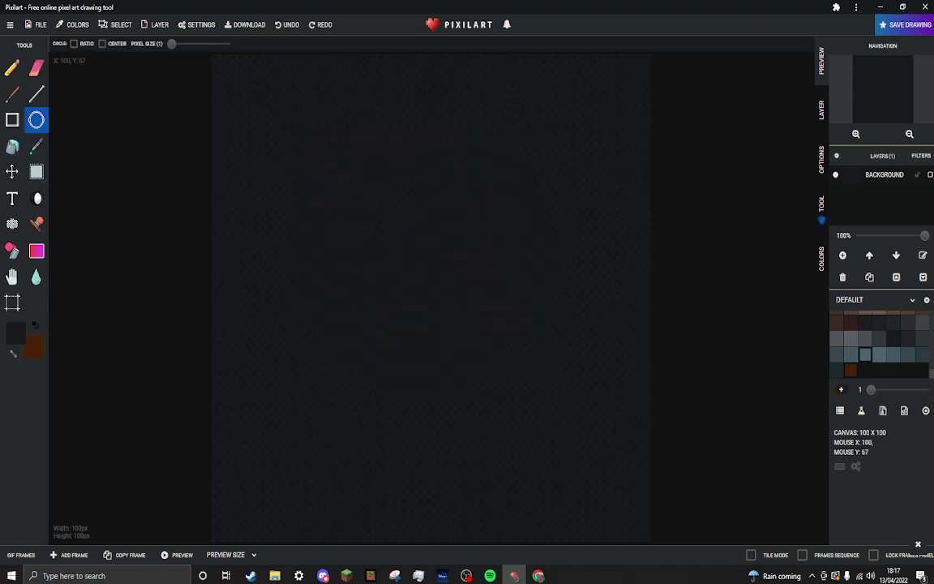
{"action": "scroll", "coordinate": [880, 341], "scroll_direction": "up", "scroll_amount": 3}
{"action": "left_click_drag", "start_coordinate": [298, 144], "coordinate": [580, 420]}
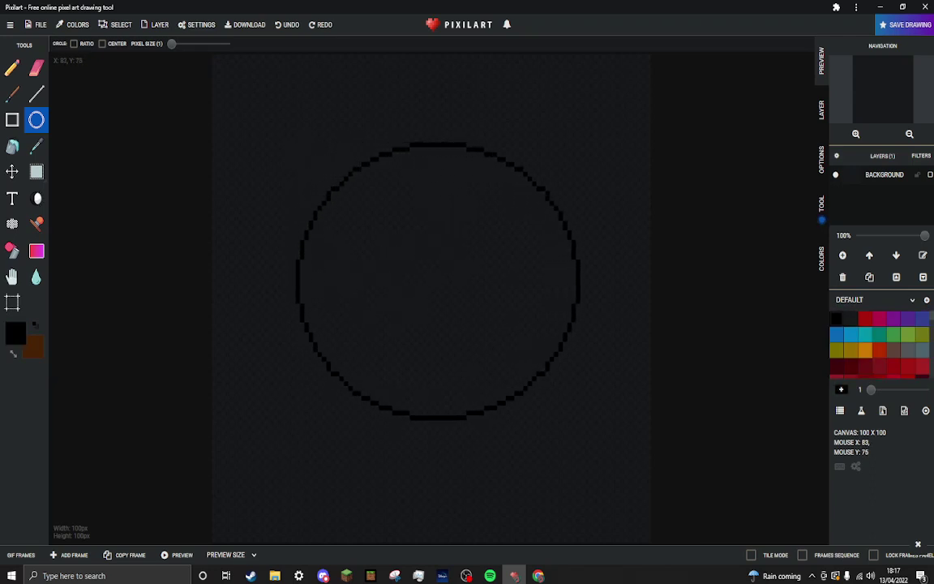
- Try remixing the skin colour swatch into a pale greyish beige and filling the new circle with it
{"action": "scroll", "coordinate": [879, 345], "scroll_direction": "down", "scroll_amount": 3}
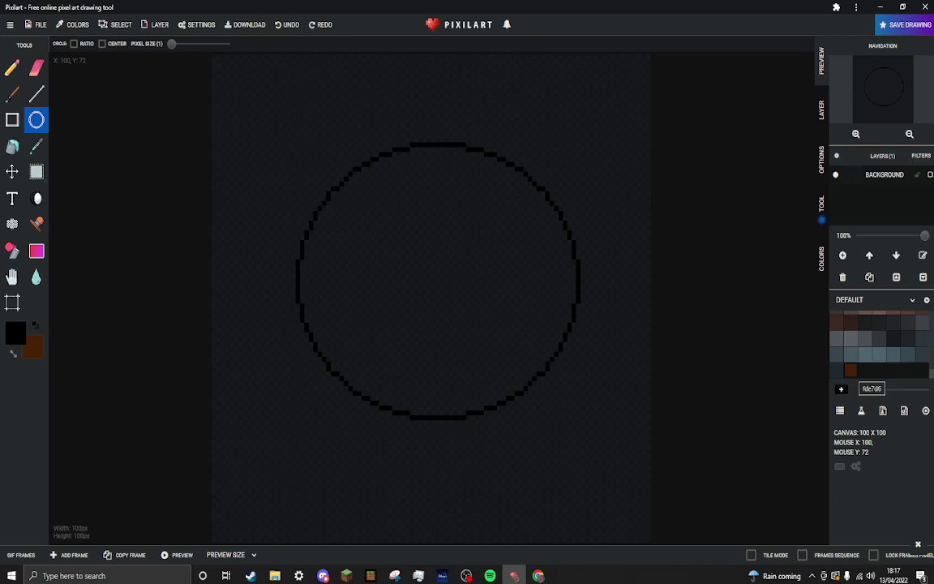
{"action": "left_click", "coordinate": [850, 370]}
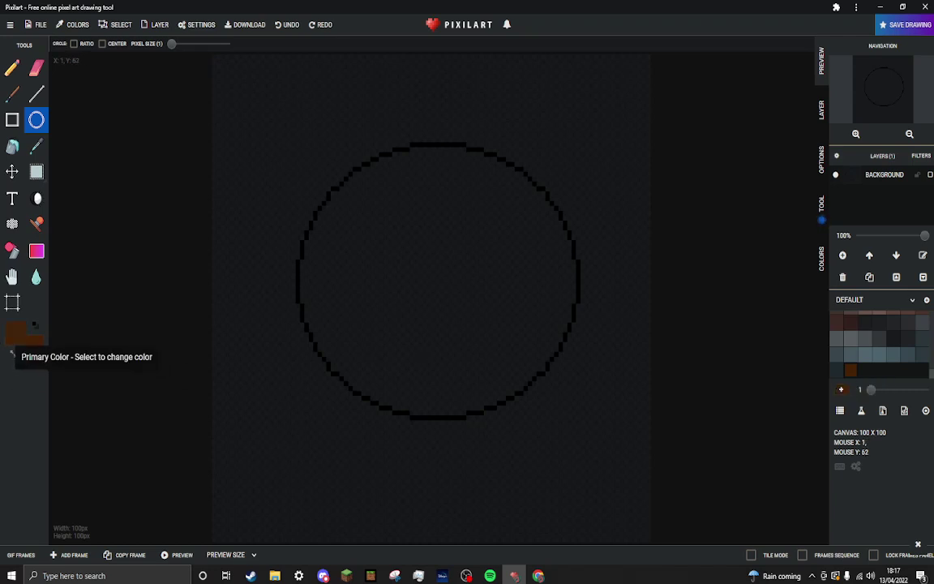
{"action": "left_click", "coordinate": [14, 331]}
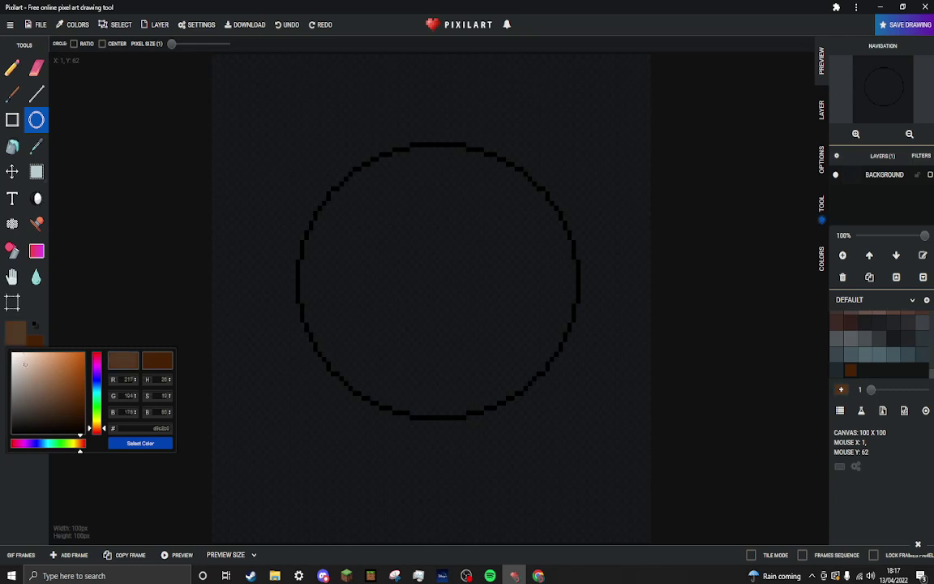
{"action": "left_click", "coordinate": [22, 361]}
{"action": "left_click_drag", "start_coordinate": [18, 361], "coordinate": [18, 367]}
{"action": "left_click", "coordinate": [354, 291]}
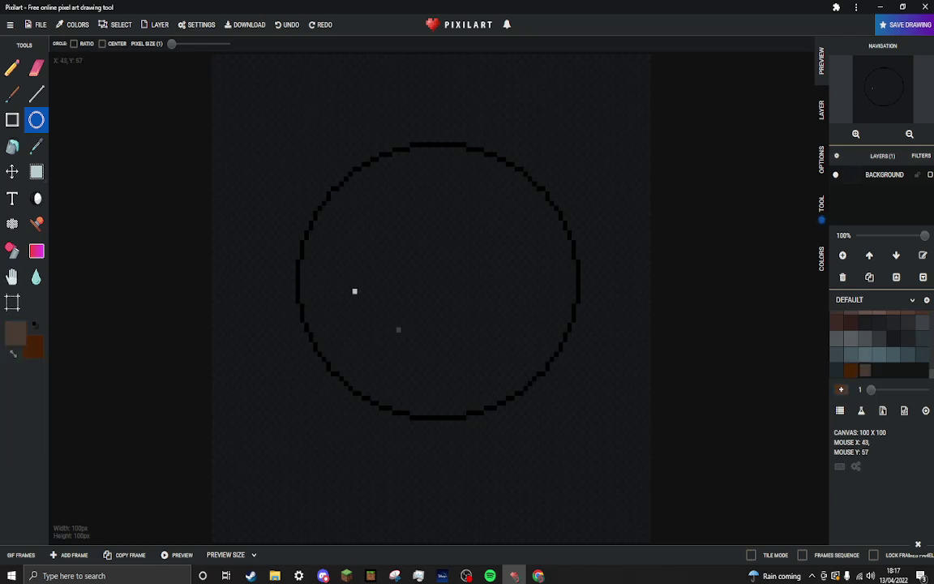
{"action": "left_click", "coordinate": [12, 146]}
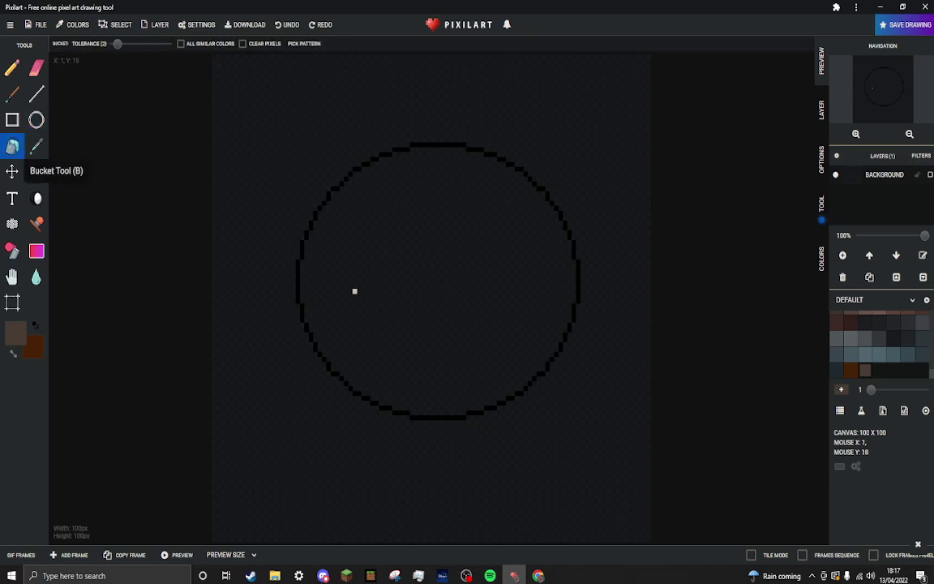
{"action": "left_click", "coordinate": [363, 233]}
{"action": "key", "text": "ctrl+z"}
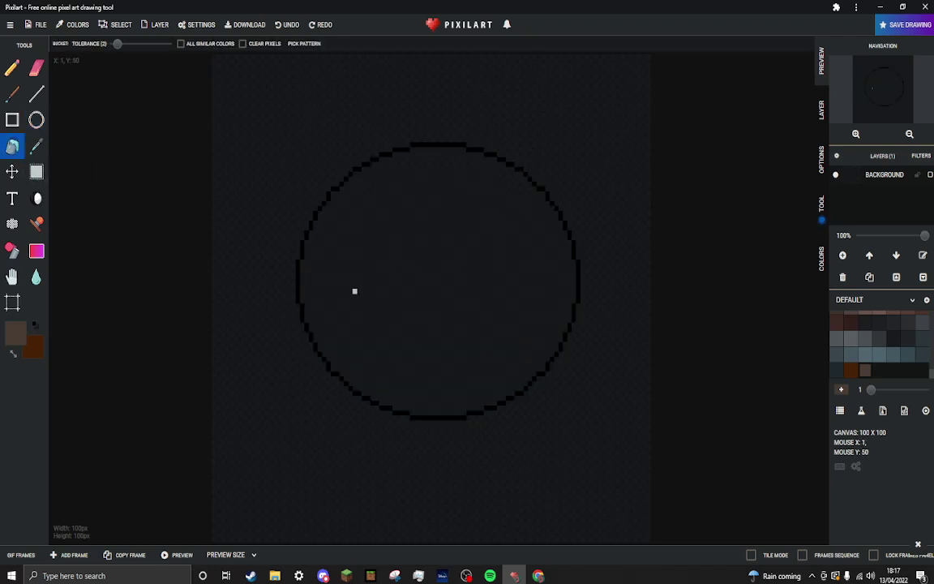
- Remix the primary colour into a warmer light peach skin tone and fill the circle with it
{"action": "left_click", "coordinate": [14, 332]}
{"action": "left_click", "coordinate": [31, 361]}
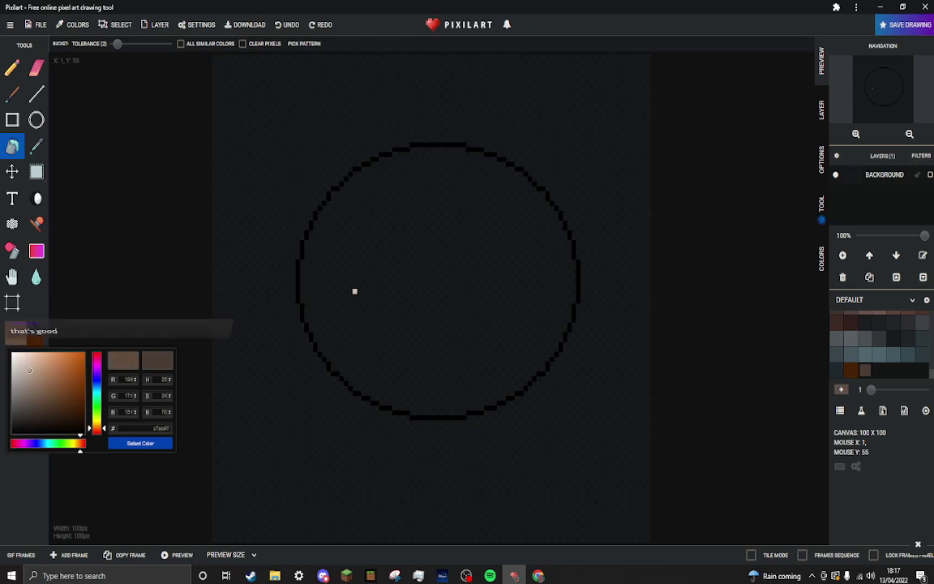
{"action": "left_click", "coordinate": [389, 324]}
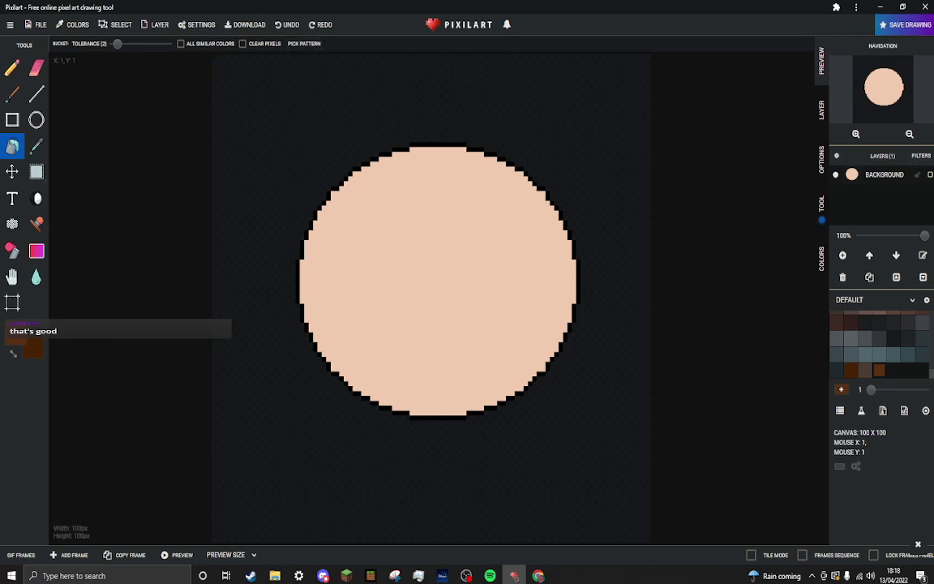
- Set the Pencil to size 2 with the bluish purple swatch, try a dot on the face, and undo it
{"action": "left_click", "coordinate": [13, 68]}
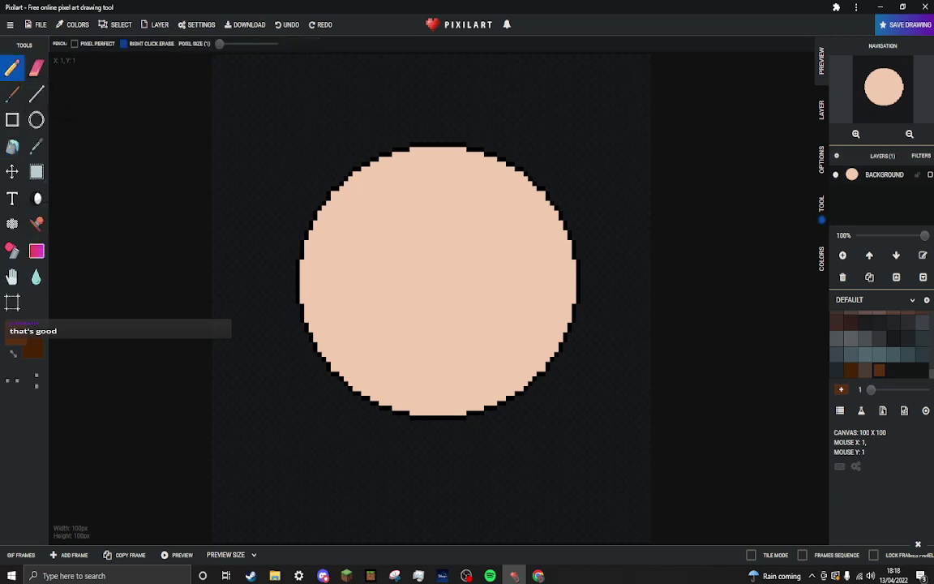
{"action": "key", "text": "4"}
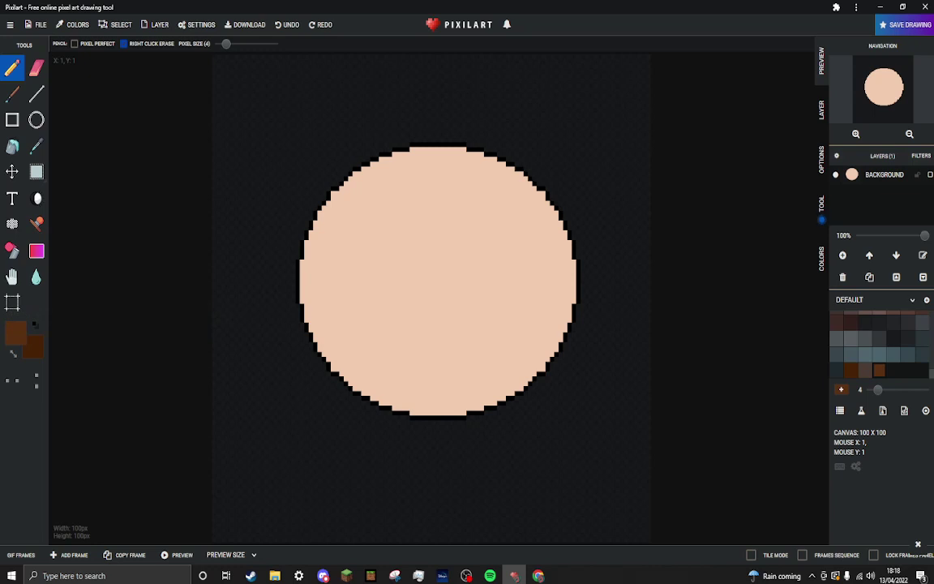
{"action": "key", "text": "bracketleft"}
{"action": "key", "text": "bracketleft"}
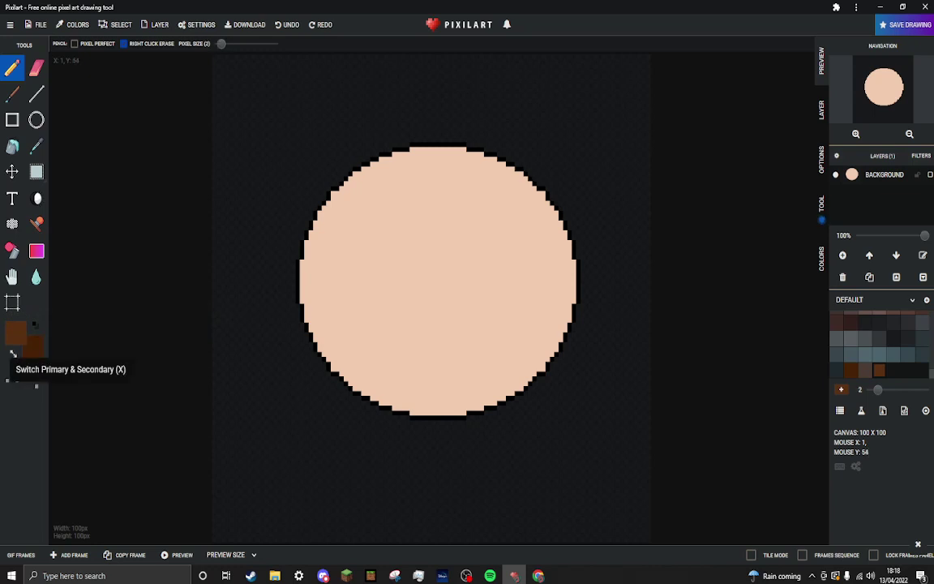
{"action": "left_click", "coordinate": [13, 353]}
{"action": "scroll", "coordinate": [906, 354], "scroll_direction": "up", "scroll_amount": 5}
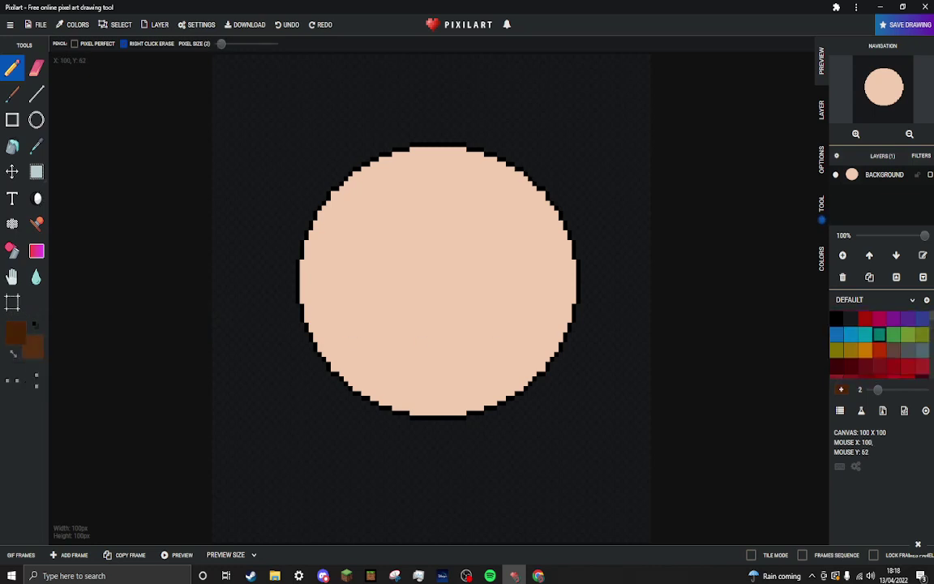
{"action": "left_click", "coordinate": [893, 319]}
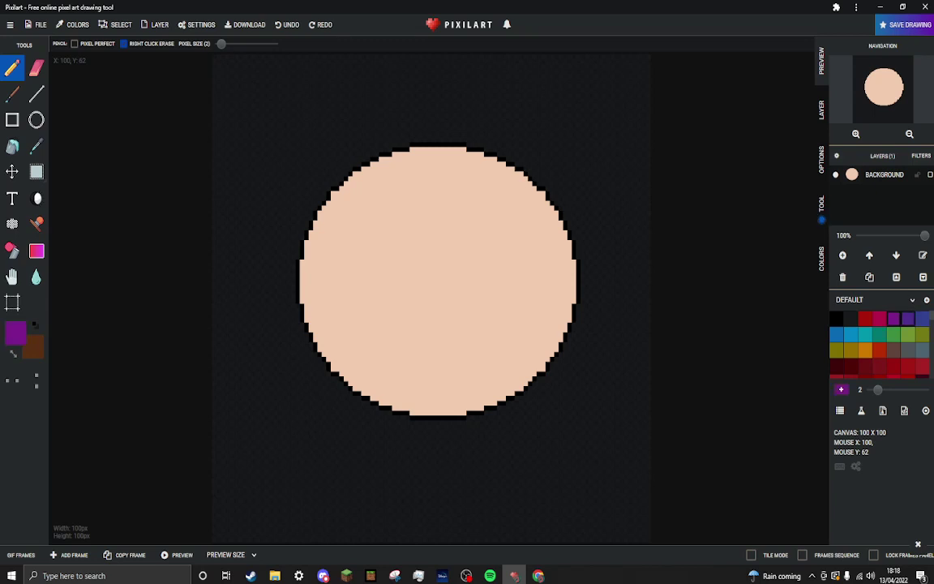
{"action": "left_click", "coordinate": [493, 294]}
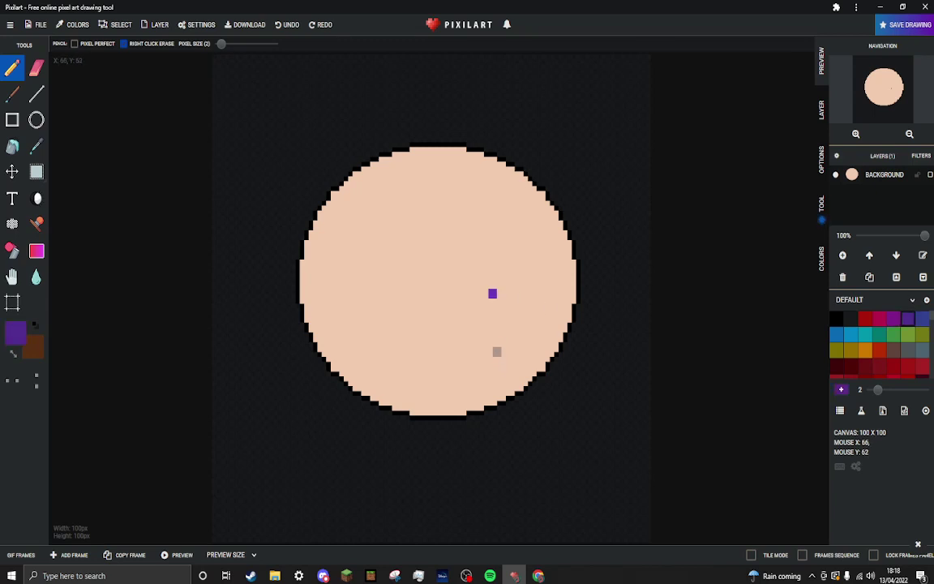
{"action": "key", "text": "ctrl+z"}
- Increase the pencil size to 4 and place two purple square eyes level with each other on the upper face
{"action": "left_click_drag", "start_coordinate": [221, 44], "coordinate": [226, 43]}
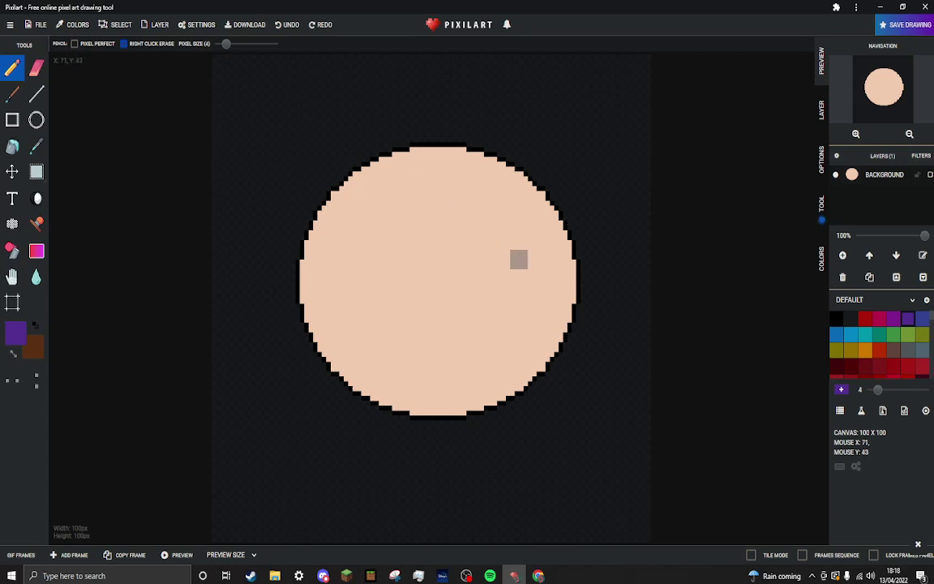
{"action": "left_click", "coordinate": [514, 235]}
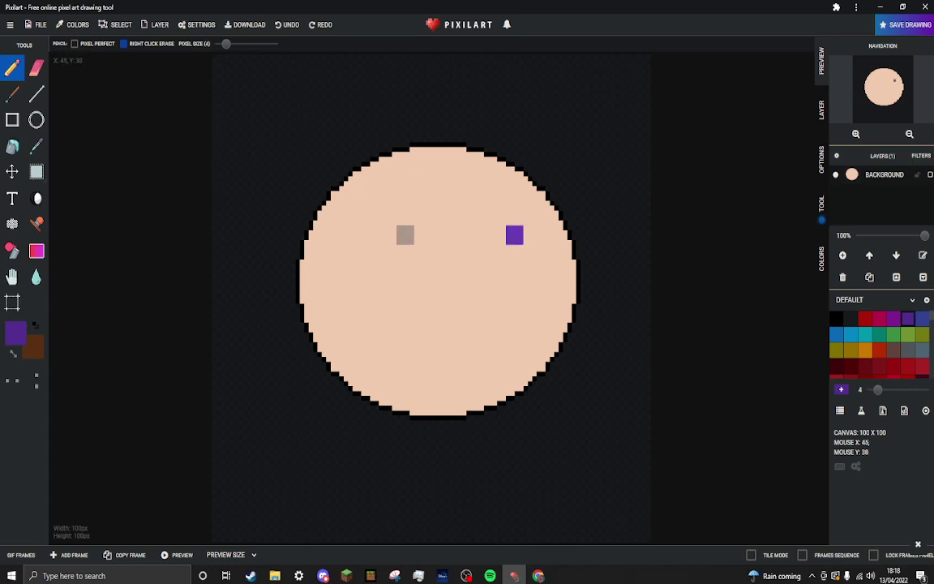
{"action": "left_click", "coordinate": [370, 235]}
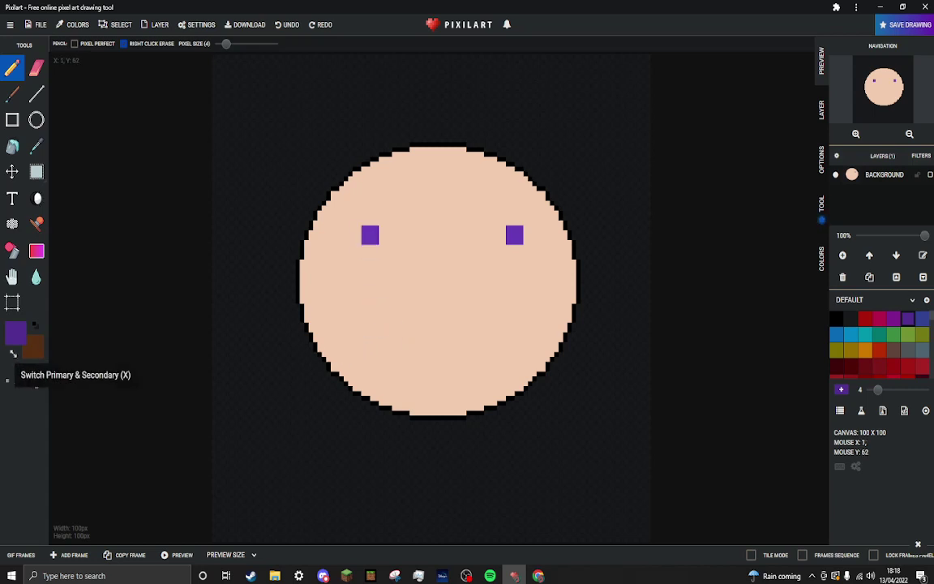
- Make black the primary colour with purple as secondary, and reduce the pencil size to 2
{"action": "left_click", "coordinate": [13, 354]}
{"action": "left_click", "coordinate": [837, 317]}
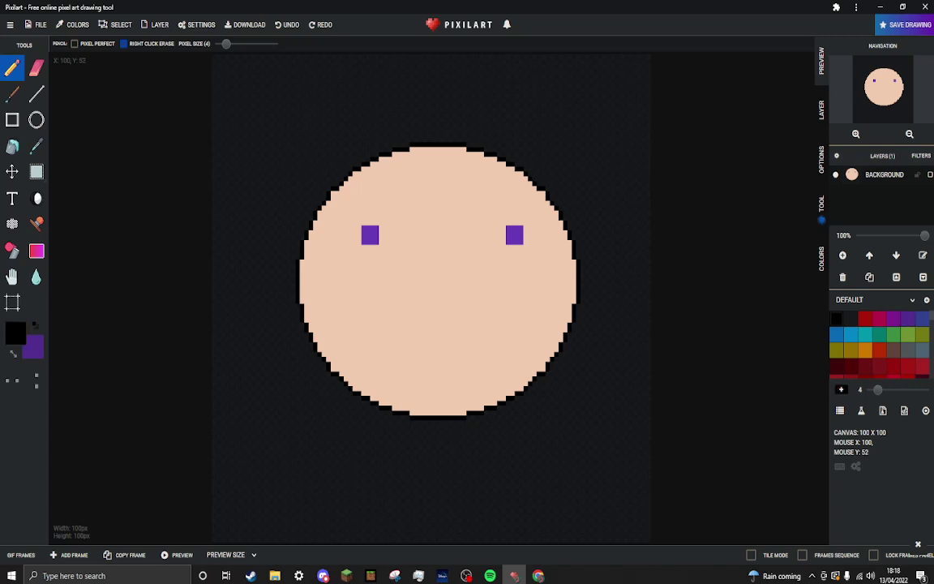
{"action": "left_click_drag", "start_coordinate": [226, 43], "coordinate": [221, 44]}
{"action": "left_click", "coordinate": [537, 575]}
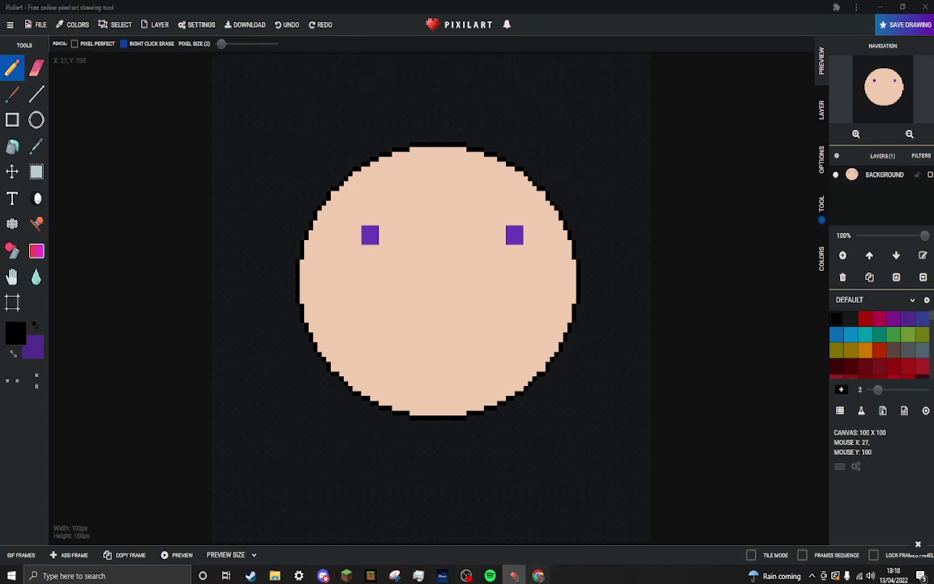
{"action": "left_click", "coordinate": [394, 575]}
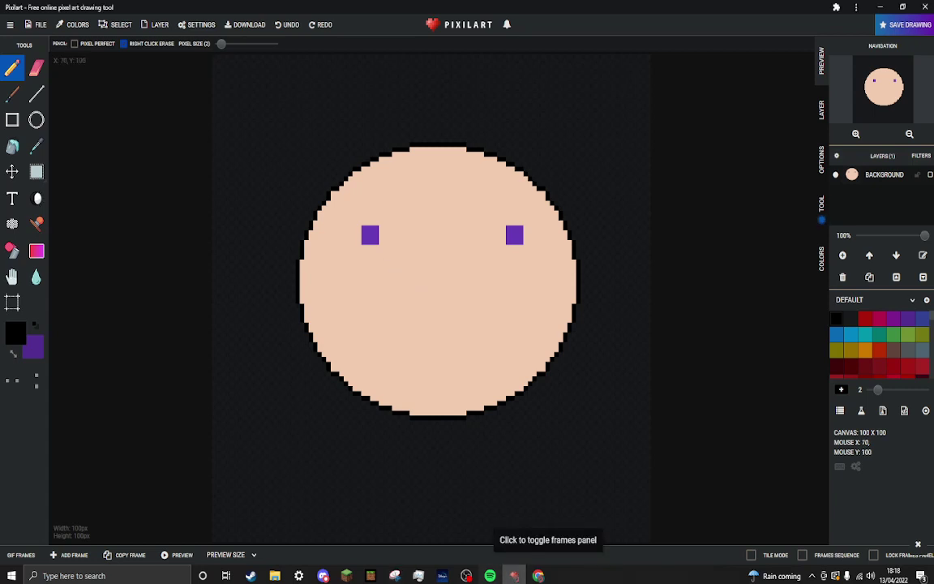
- Undo both eyes and replace them with two purple size-4 pencil squares, slightly lower and farther apart on the face
{"action": "key", "text": "ctrl+z"}
{"action": "key", "text": "ctrl+z"}
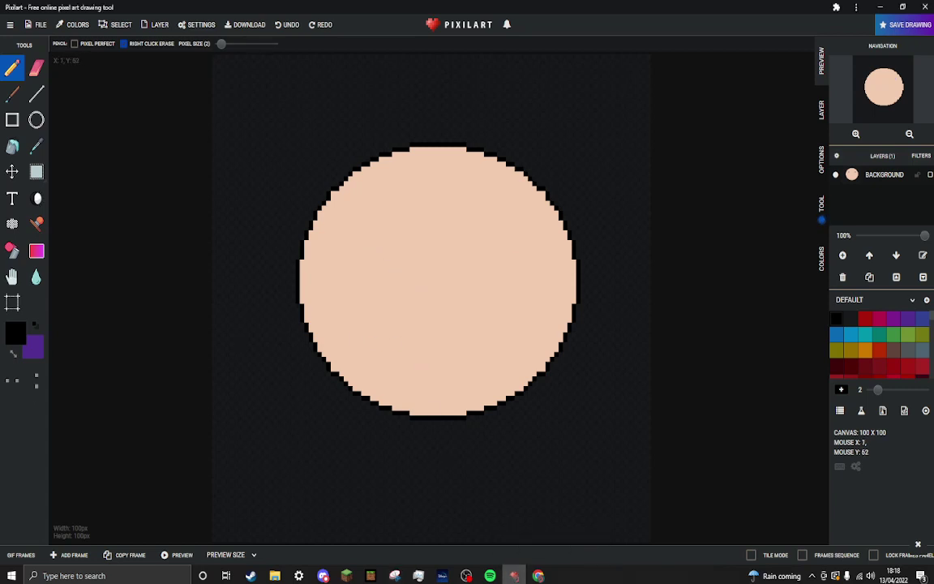
{"action": "left_click", "coordinate": [13, 352]}
{"action": "left_click", "coordinate": [226, 44]}
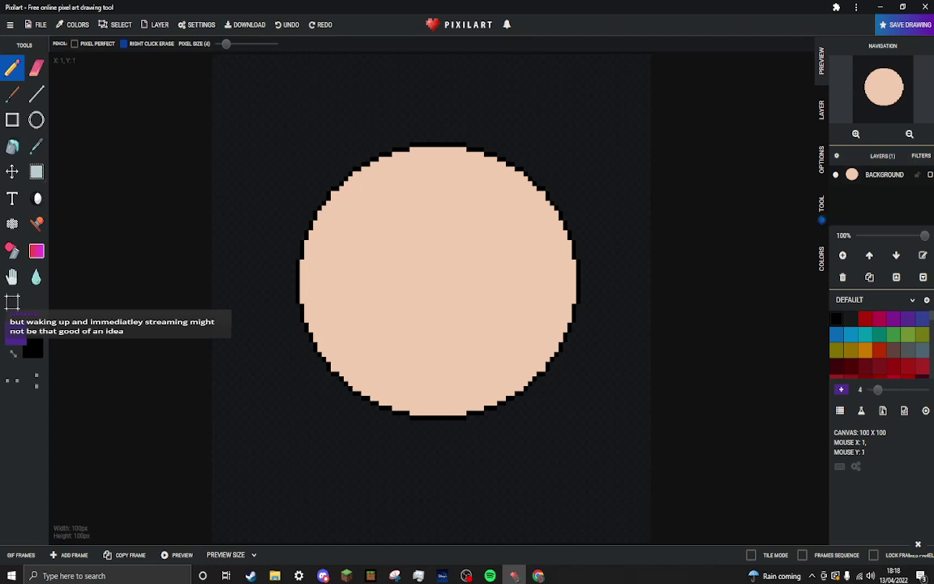
{"action": "left_click", "coordinate": [366, 259]}
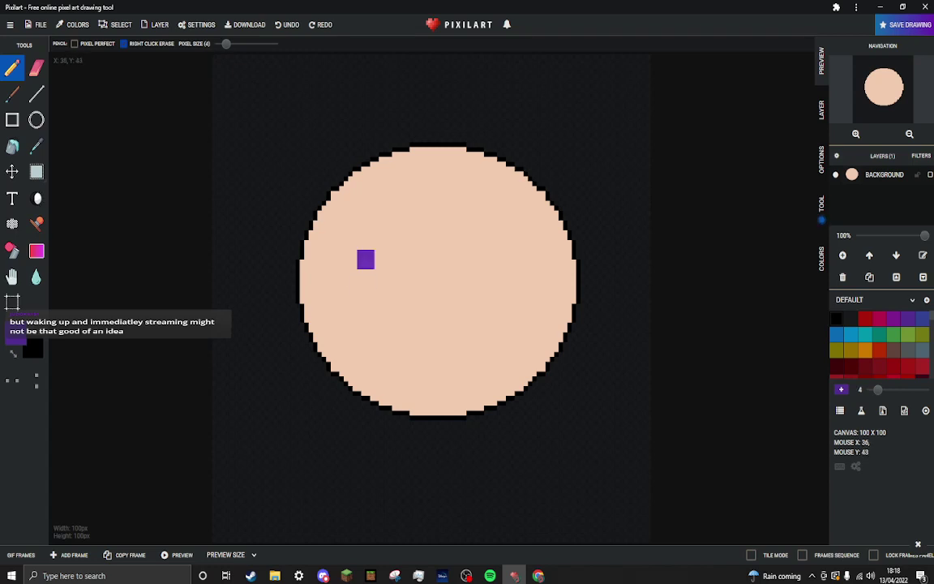
{"action": "left_click", "coordinate": [519, 259]}
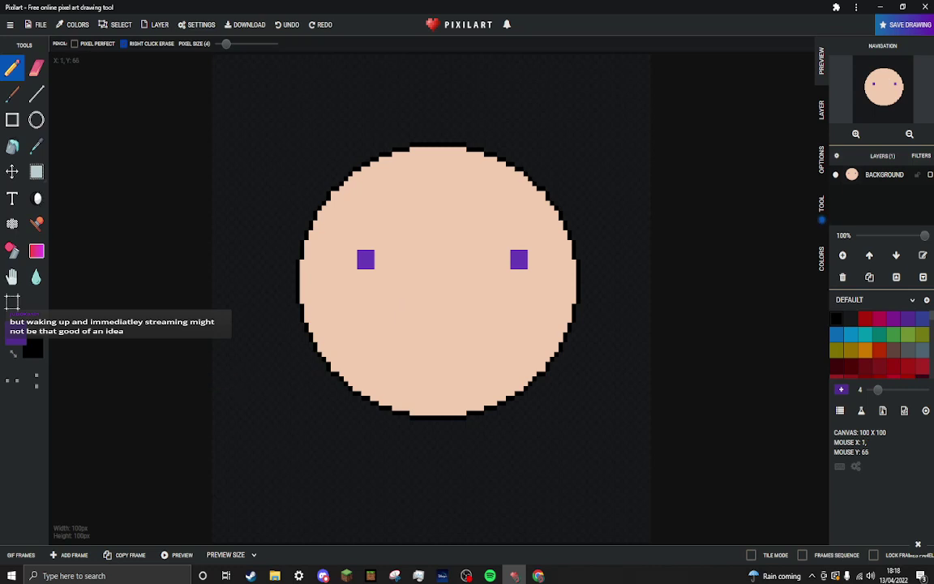
- Switch to black at pencil size 2, try horizontal mouth strokes below the eyes, and undo them
{"action": "left_click", "coordinate": [13, 354]}
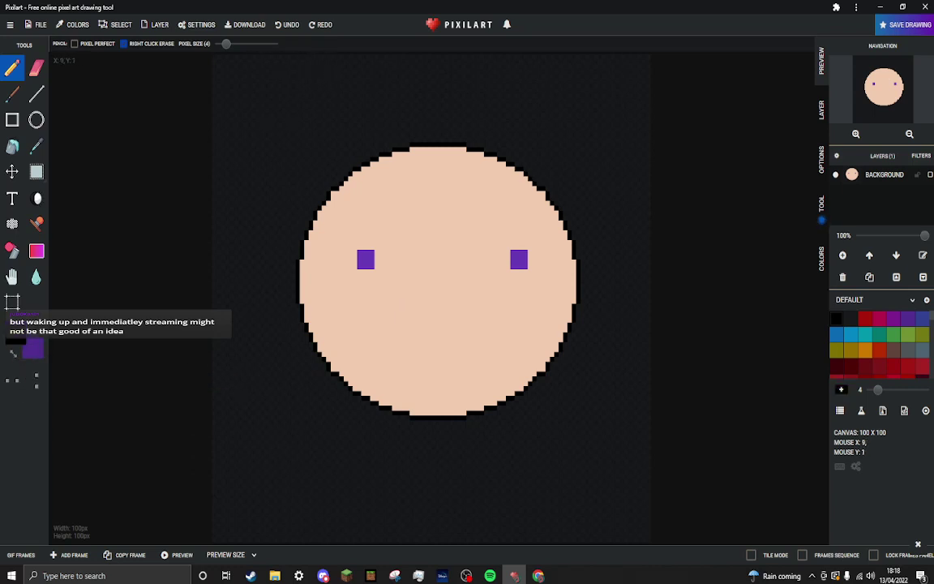
{"action": "left_click_drag", "start_coordinate": [226, 43], "coordinate": [222, 44]}
{"action": "left_click_drag", "start_coordinate": [403, 308], "coordinate": [470, 312]}
{"action": "key", "text": "ctrl+z"}
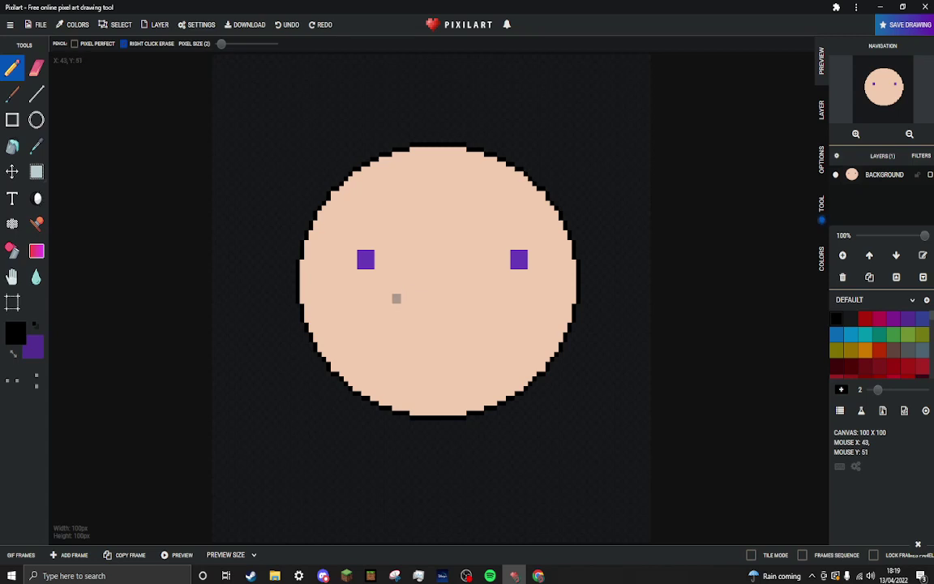
{"action": "left_click_drag", "start_coordinate": [394, 303], "coordinate": [429, 303]}
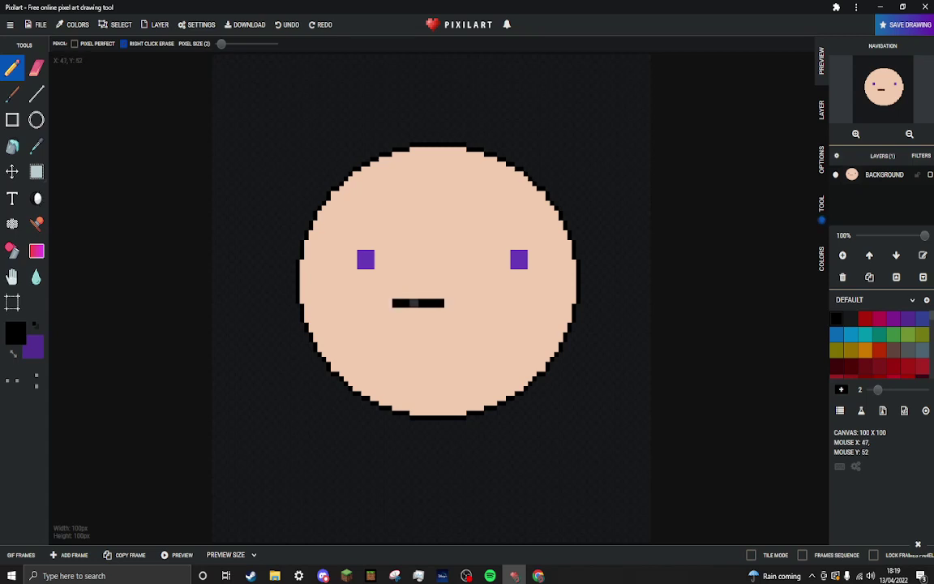
{"action": "key", "text": "ctrl+z"}
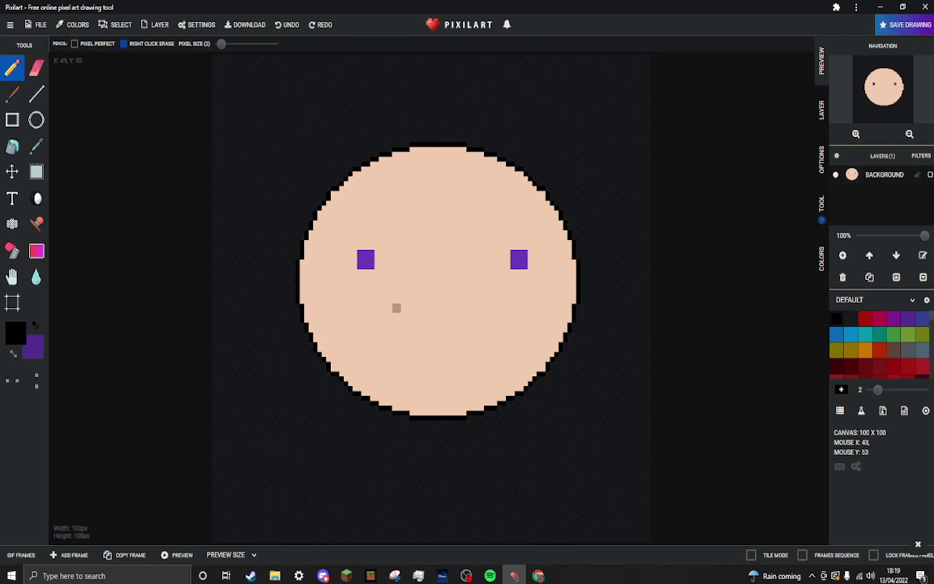
- Draw a symmetrical black cat-style mouth below and between the eyes, with two dips, a raised middle and upturned ends
{"action": "left_click", "coordinate": [396, 298]}
{"action": "left_click", "coordinate": [404, 308]}
{"action": "left_click", "coordinate": [413, 307]}
{"action": "left_click", "coordinate": [423, 307]}
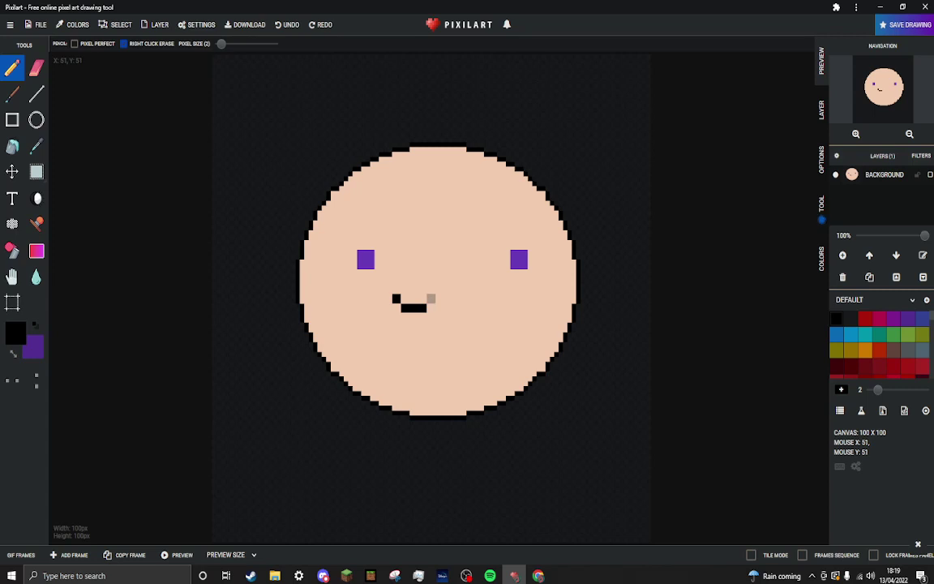
{"action": "left_click", "coordinate": [430, 298]}
{"action": "left_click", "coordinate": [440, 299]}
{"action": "left_click", "coordinate": [448, 298]}
{"action": "left_click", "coordinate": [457, 307]}
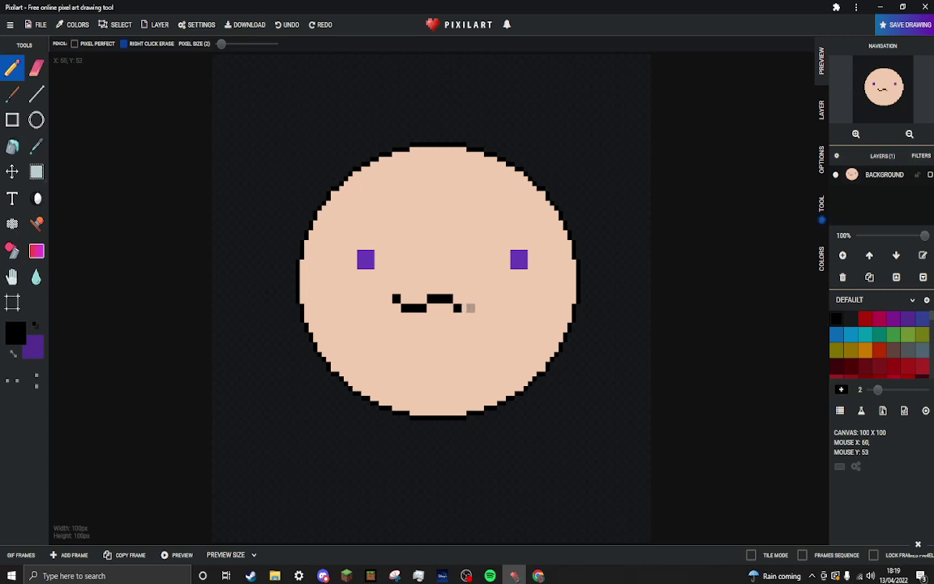
{"action": "left_click", "coordinate": [466, 303]}
{"action": "left_click_drag", "start_coordinate": [467, 302], "coordinate": [476, 307]}
{"action": "left_click", "coordinate": [483, 300]}
{"action": "left_click", "coordinate": [466, 576]}
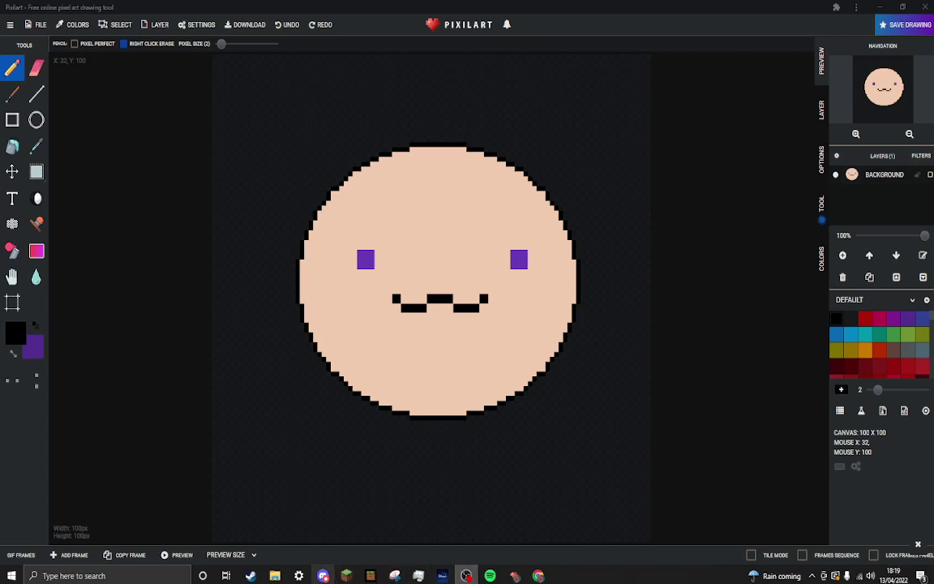
{"action": "mouse_move", "coordinate": [323, 576]}
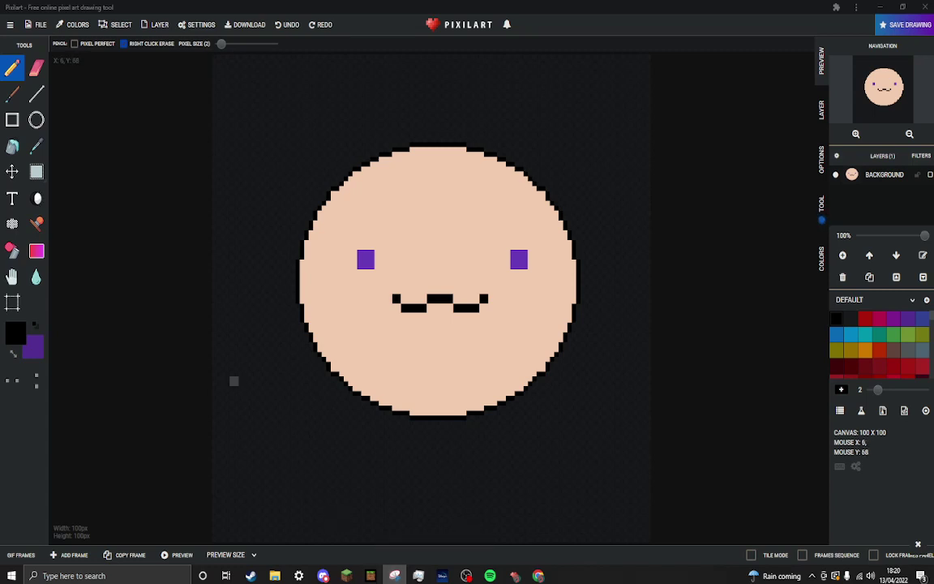
- Draw a black upper whisker at pencil size 1 on each cheek, stepping down from the face outline to below the eye
{"action": "left_click", "coordinate": [218, 44]}
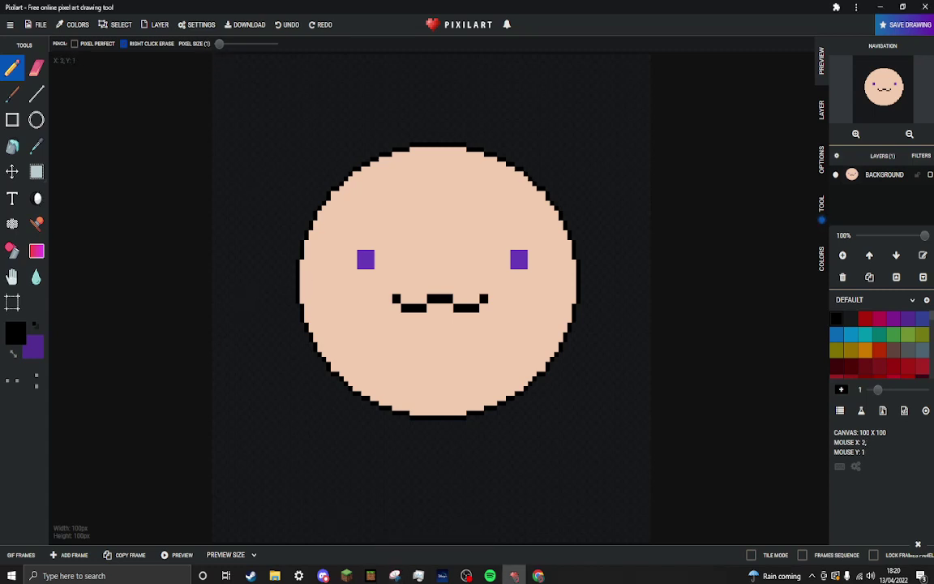
{"action": "scroll", "coordinate": [236, 193], "scroll_direction": "up", "scroll_amount": 2}
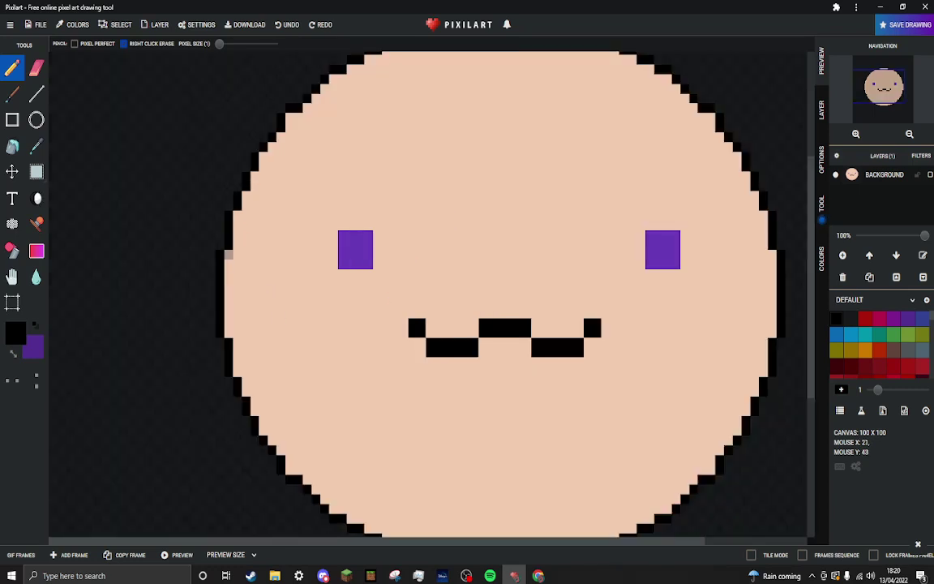
{"action": "mouse_move", "coordinate": [228, 255]}
{"action": "left_mouse_down"}
{"action": "mouse_move", "coordinate": [326, 293]}
{"action": "mouse_move", "coordinate": [361, 293]}
{"action": "left_mouse_up"}
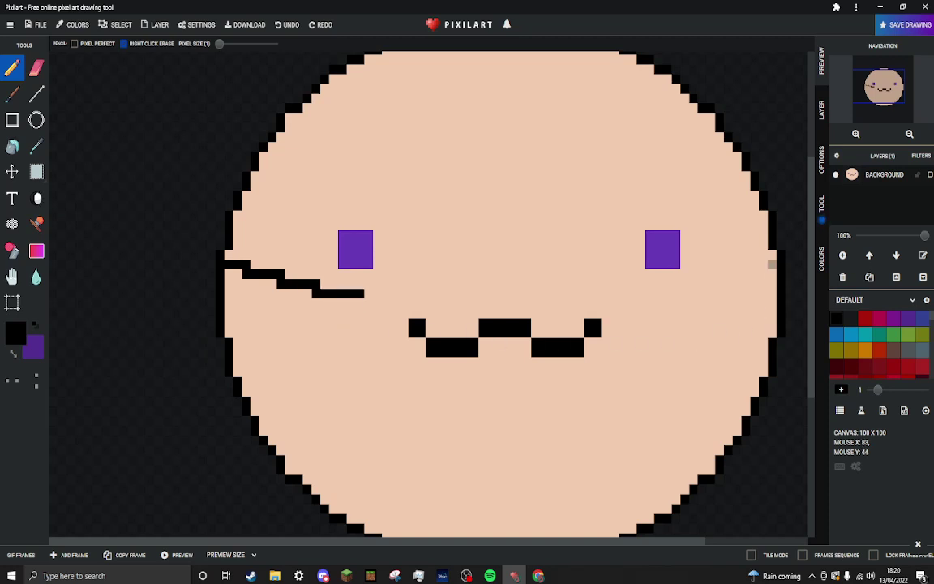
{"action": "left_click", "coordinate": [772, 263]}
{"action": "mouse_move", "coordinate": [772, 264]}
{"action": "left_mouse_down"}
{"action": "mouse_move", "coordinate": [702, 291]}
{"action": "mouse_move", "coordinate": [649, 293]}
{"action": "left_mouse_up"}
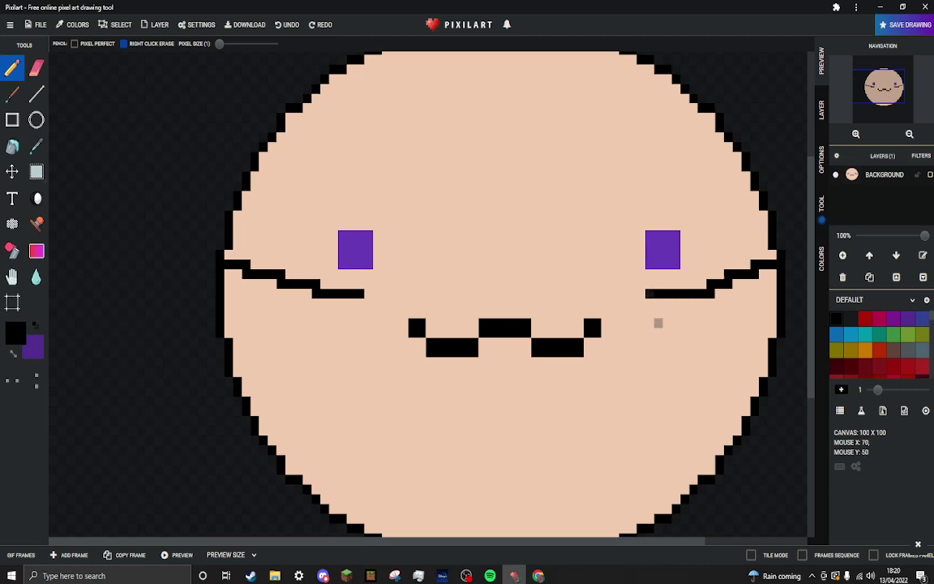
{"action": "key", "text": "ctrl+z"}
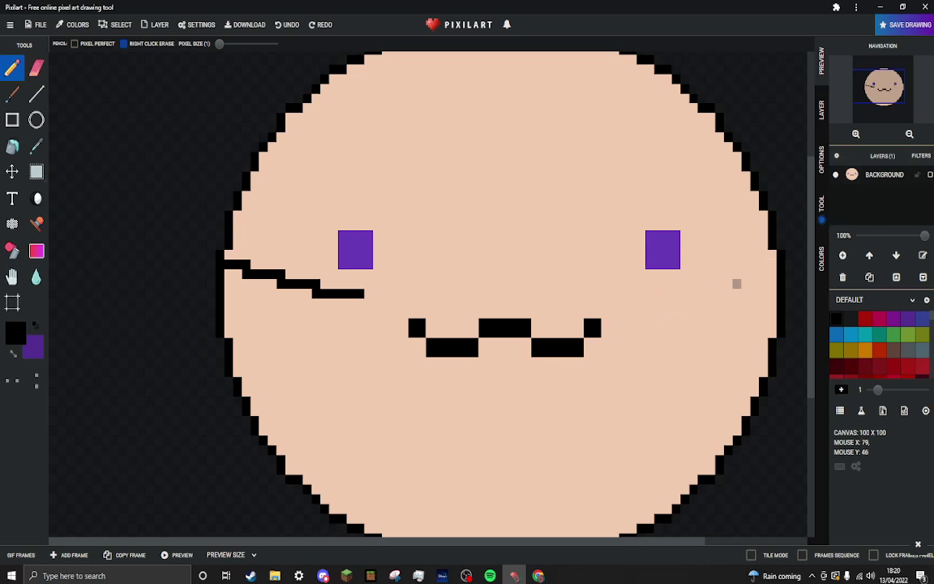
{"action": "mouse_move", "coordinate": [763, 264]}
{"action": "left_mouse_down"}
{"action": "mouse_move", "coordinate": [688, 292]}
{"action": "mouse_move", "coordinate": [658, 293]}
{"action": "left_mouse_up"}
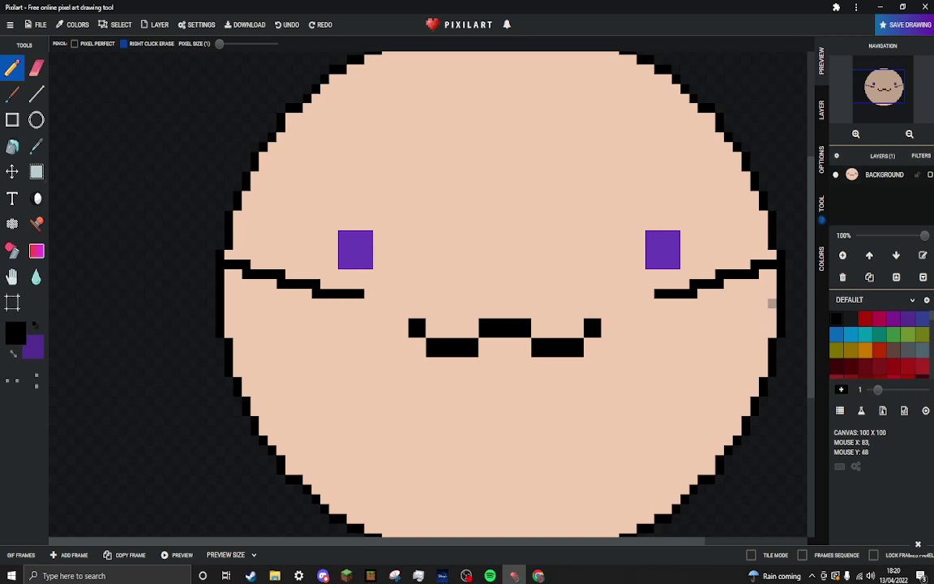
- Add a second black whisker beneath the first on both cheeks, running inward from the face outline
{"action": "left_click_drag", "start_coordinate": [772, 303], "coordinate": [712, 322]}
{"action": "left_click_drag", "start_coordinate": [676, 332], "coordinate": [658, 332]}
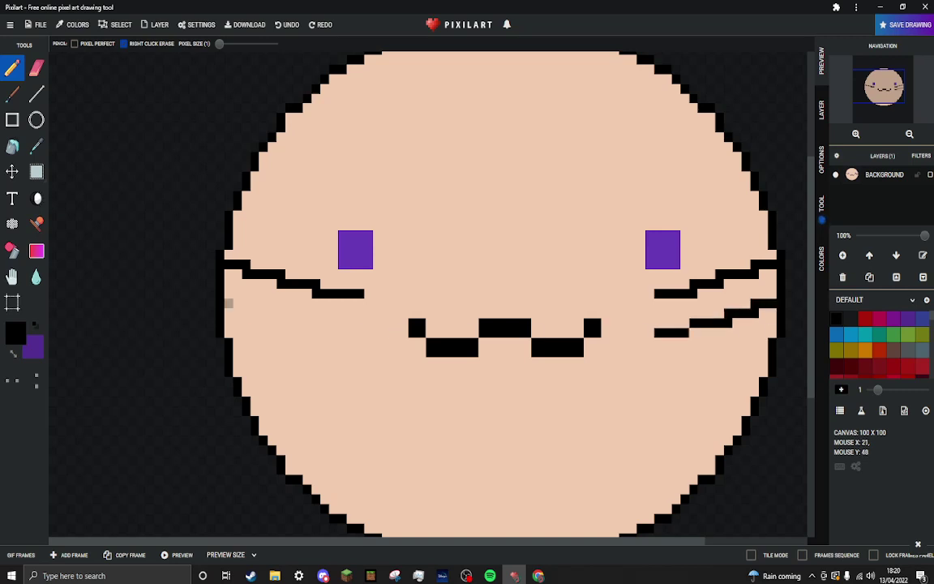
{"action": "mouse_move", "coordinate": [229, 304]}
{"action": "left_mouse_down"}
{"action": "mouse_move", "coordinate": [289, 333]}
{"action": "mouse_move", "coordinate": [350, 332]}
{"action": "left_mouse_up"}
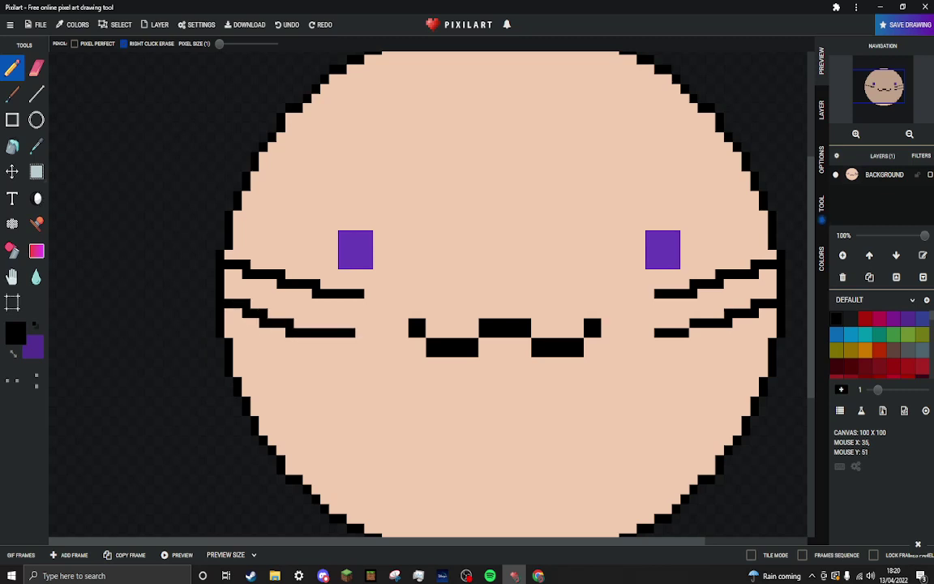
{"action": "scroll", "coordinate": [422, 303], "scroll_direction": "down", "scroll_amount": 2}
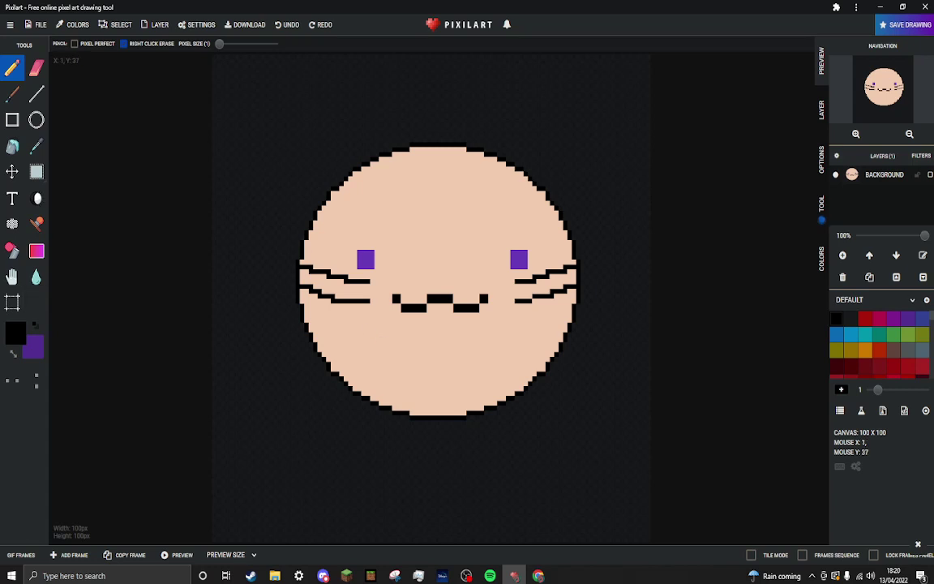
- Make purple the primary colour again and lighten it to #8a5dde
{"action": "left_click", "coordinate": [13, 353]}
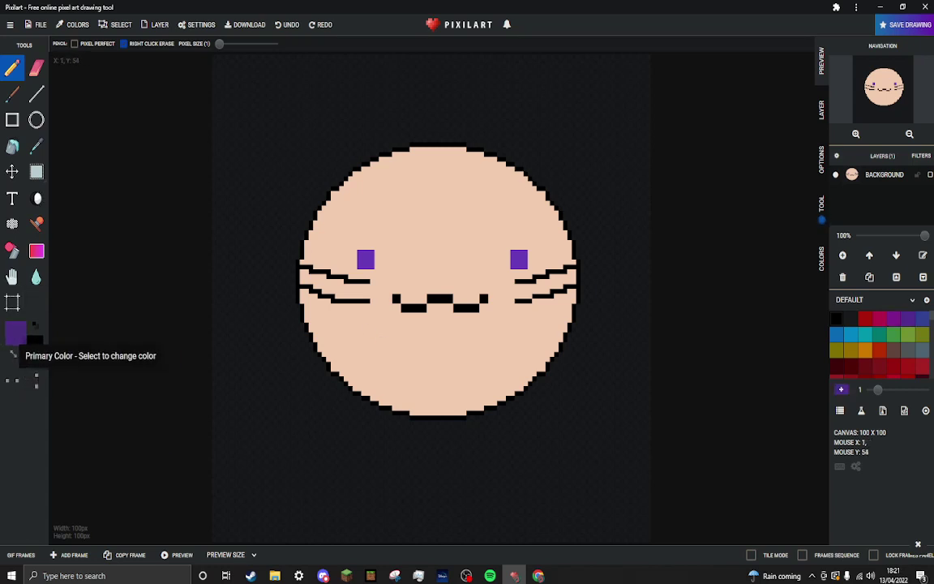
{"action": "left_click", "coordinate": [16, 332]}
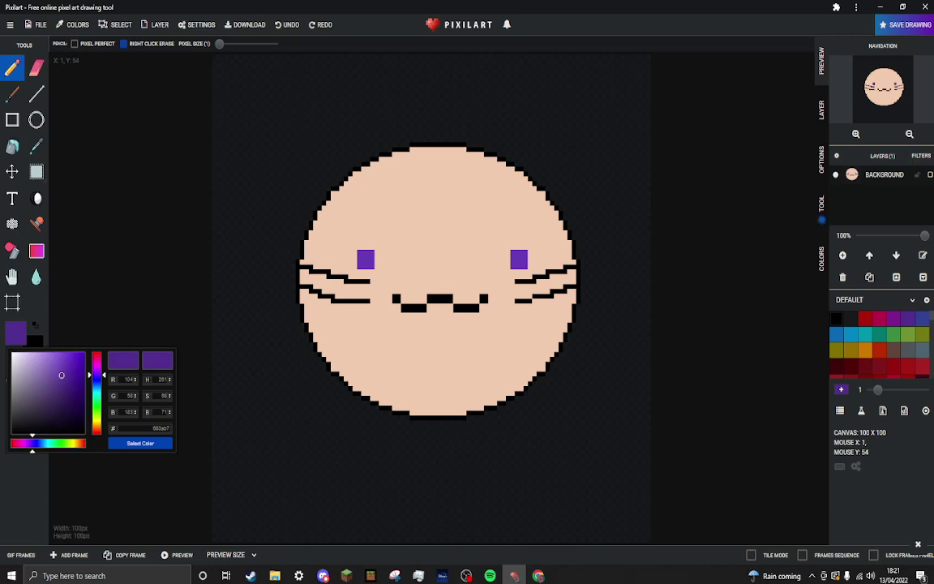
{"action": "left_click_drag", "start_coordinate": [61, 375], "coordinate": [54, 364]}
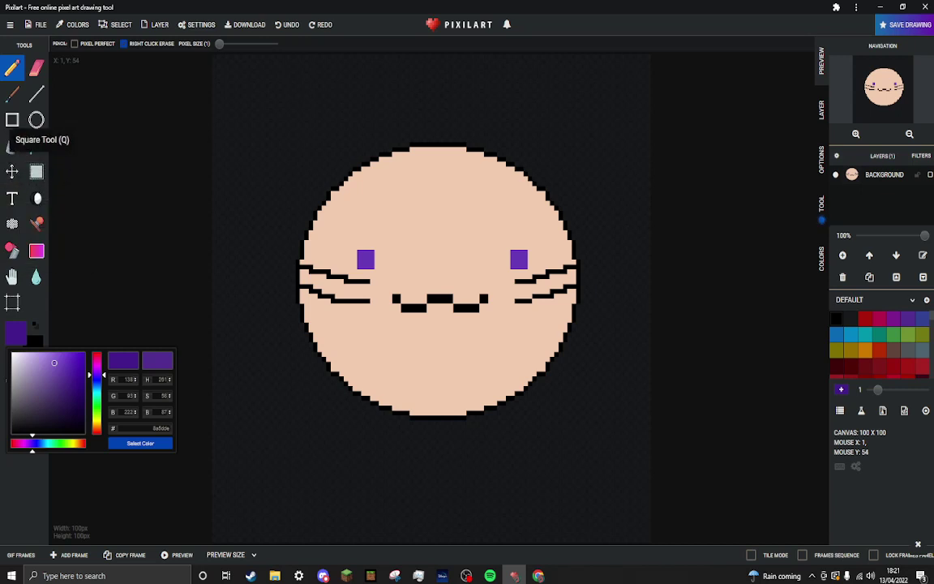
- With the Brush at size 12, paint light purple hair over the head and down both sides, plus a fringe across the forehead
{"action": "left_click", "coordinate": [12, 94]}
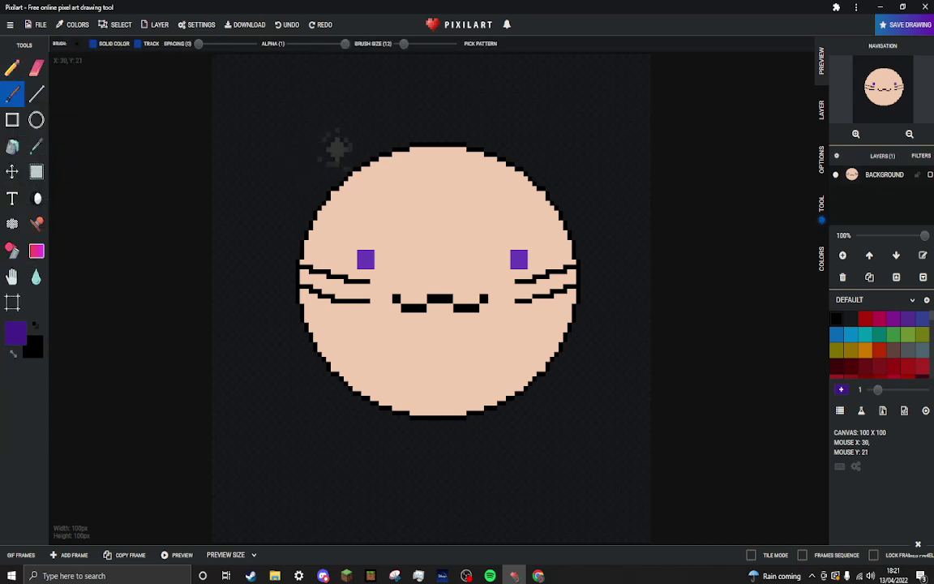
{"action": "mouse_move", "coordinate": [343, 147]}
{"action": "left_mouse_down"}
{"action": "mouse_move", "coordinate": [411, 120]}
{"action": "mouse_move", "coordinate": [411, 130]}
{"action": "mouse_move", "coordinate": [501, 138]}
{"action": "mouse_move", "coordinate": [541, 162]}
{"action": "mouse_move", "coordinate": [576, 199]}
{"action": "mouse_move", "coordinate": [611, 311]}
{"action": "left_mouse_up"}
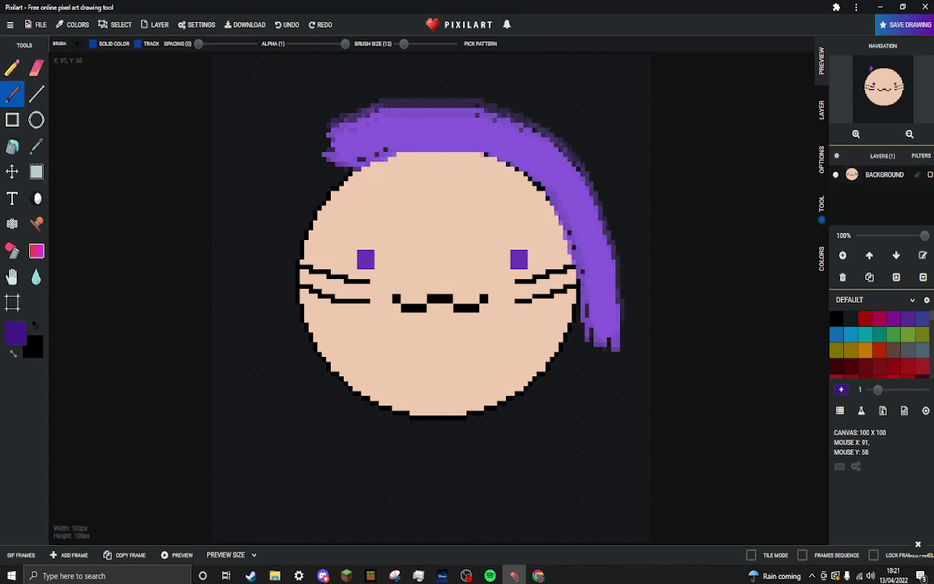
{"action": "mouse_move", "coordinate": [612, 348]}
{"action": "left_mouse_down"}
{"action": "mouse_move", "coordinate": [612, 366]}
{"action": "mouse_move", "coordinate": [586, 381]}
{"action": "mouse_move", "coordinate": [593, 352]}
{"action": "left_mouse_up"}
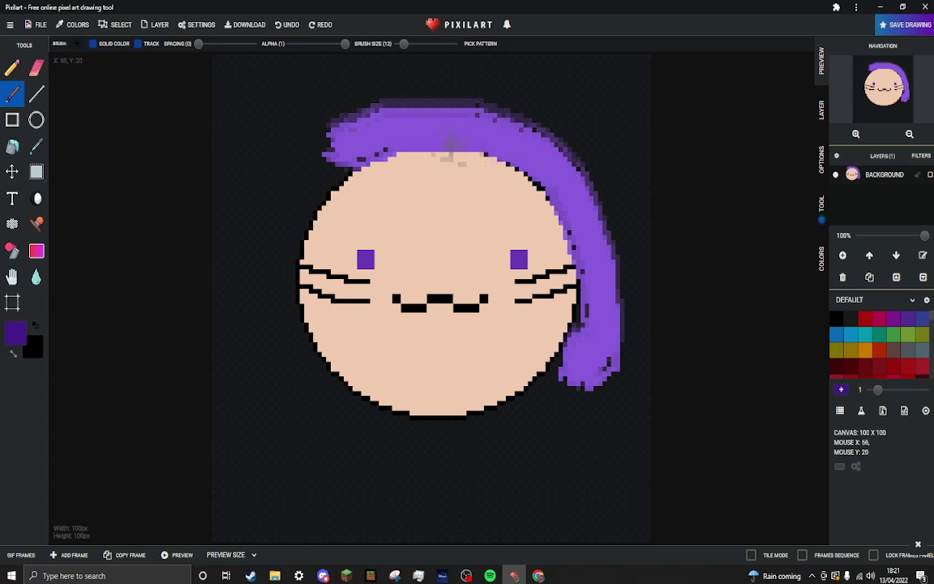
{"action": "mouse_move", "coordinate": [389, 152]}
{"action": "left_mouse_down"}
{"action": "mouse_move", "coordinate": [373, 175]}
{"action": "mouse_move", "coordinate": [389, 190]}
{"action": "mouse_move", "coordinate": [405, 174]}
{"action": "mouse_move", "coordinate": [491, 173]}
{"action": "left_mouse_up"}
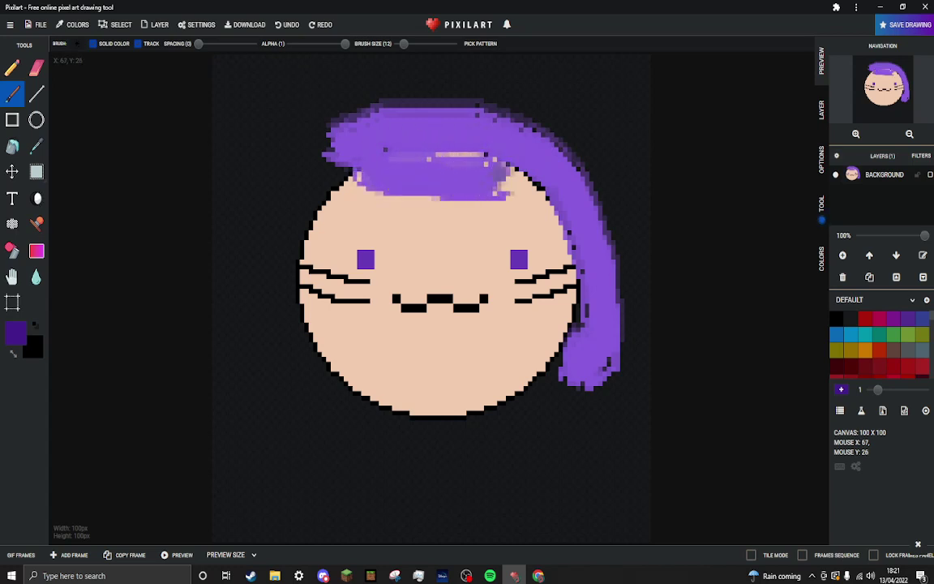
{"action": "mouse_move", "coordinate": [363, 152]}
{"action": "left_mouse_down"}
{"action": "mouse_move", "coordinate": [338, 149]}
{"action": "mouse_move", "coordinate": [306, 189]}
{"action": "mouse_move", "coordinate": [261, 284]}
{"action": "mouse_move", "coordinate": [264, 320]}
{"action": "mouse_move", "coordinate": [284, 345]}
{"action": "mouse_move", "coordinate": [284, 423]}
{"action": "mouse_move", "coordinate": [318, 467]}
{"action": "mouse_move", "coordinate": [328, 437]}
{"action": "mouse_move", "coordinate": [303, 428]}
{"action": "mouse_move", "coordinate": [308, 438]}
{"action": "mouse_move", "coordinate": [308, 394]}
{"action": "mouse_move", "coordinate": [299, 408]}
{"action": "mouse_move", "coordinate": [318, 389]}
{"action": "mouse_move", "coordinate": [303, 370]}
{"action": "mouse_move", "coordinate": [303, 339]}
{"action": "mouse_move", "coordinate": [275, 334]}
{"action": "mouse_move", "coordinate": [283, 399]}
{"action": "left_mouse_up"}
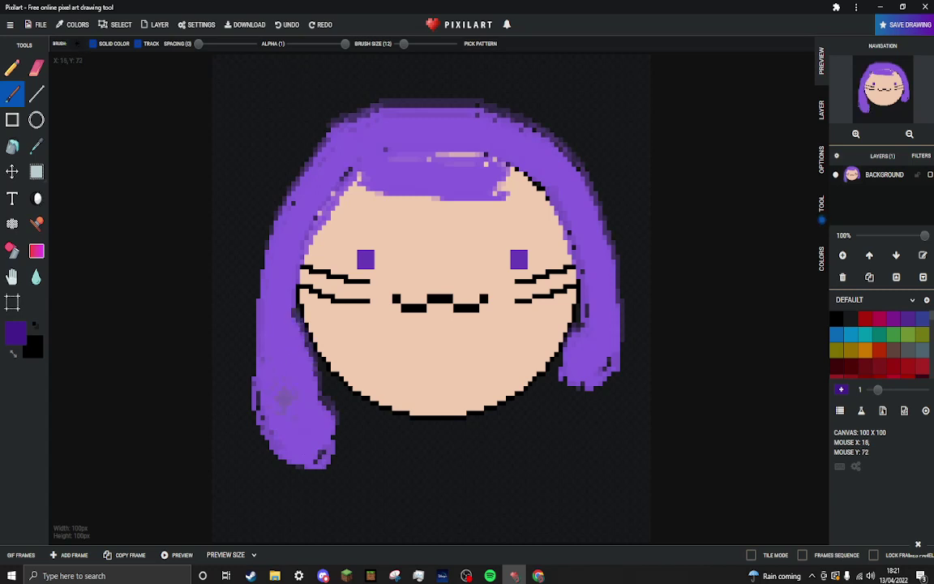
- Lengthen and thicken the lower ends of the side hair and fill the skin-coloured gaps in and beside the fringe
{"action": "mouse_move", "coordinate": [578, 359]}
{"action": "left_mouse_down"}
{"action": "mouse_move", "coordinate": [544, 437]}
{"action": "mouse_move", "coordinate": [568, 454]}
{"action": "mouse_move", "coordinate": [565, 411]}
{"action": "mouse_move", "coordinate": [610, 394]}
{"action": "mouse_move", "coordinate": [600, 412]}
{"action": "left_mouse_up"}
{"action": "mouse_move", "coordinate": [332, 433]}
{"action": "left_mouse_down"}
{"action": "mouse_move", "coordinate": [328, 407]}
{"action": "mouse_move", "coordinate": [291, 359]}
{"action": "mouse_move", "coordinate": [310, 388]}
{"action": "left_mouse_up"}
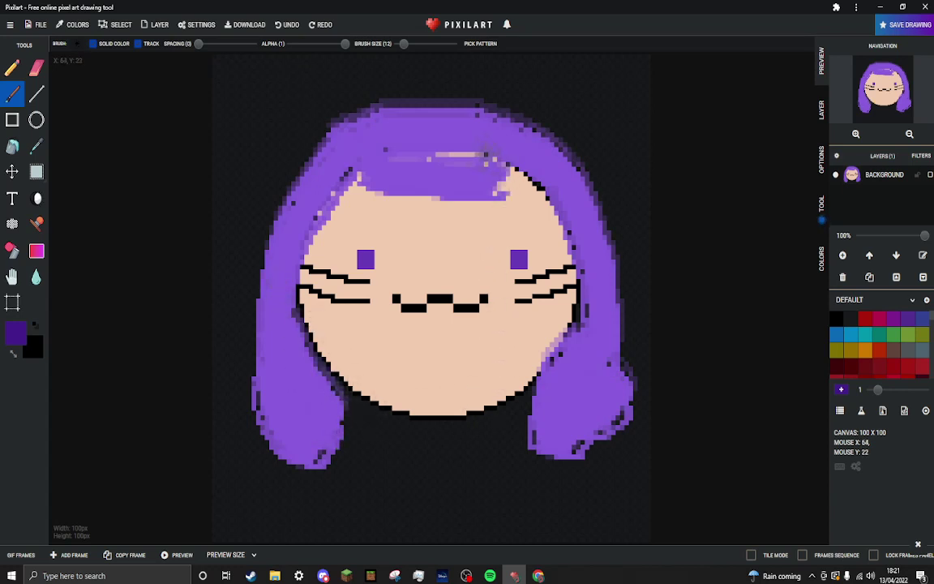
{"action": "mouse_move", "coordinate": [486, 154]}
{"action": "left_mouse_down"}
{"action": "mouse_move", "coordinate": [381, 152]}
{"action": "mouse_move", "coordinate": [438, 142]}
{"action": "left_mouse_up"}
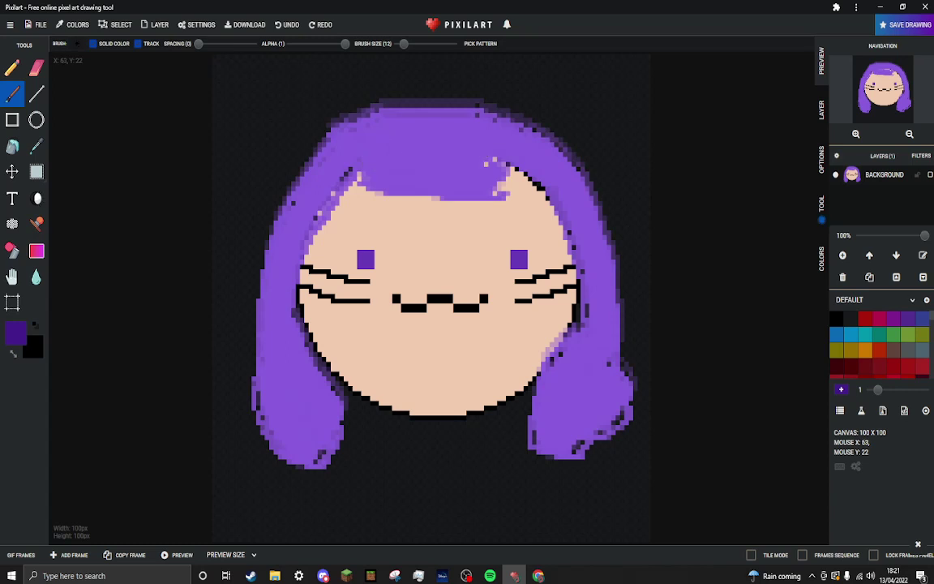
{"action": "left_click_drag", "start_coordinate": [495, 180], "coordinate": [493, 171]}
{"action": "mouse_move", "coordinate": [369, 188]}
{"action": "left_mouse_down"}
{"action": "mouse_move", "coordinate": [352, 181]}
{"action": "mouse_move", "coordinate": [320, 218]}
{"action": "left_mouse_up"}
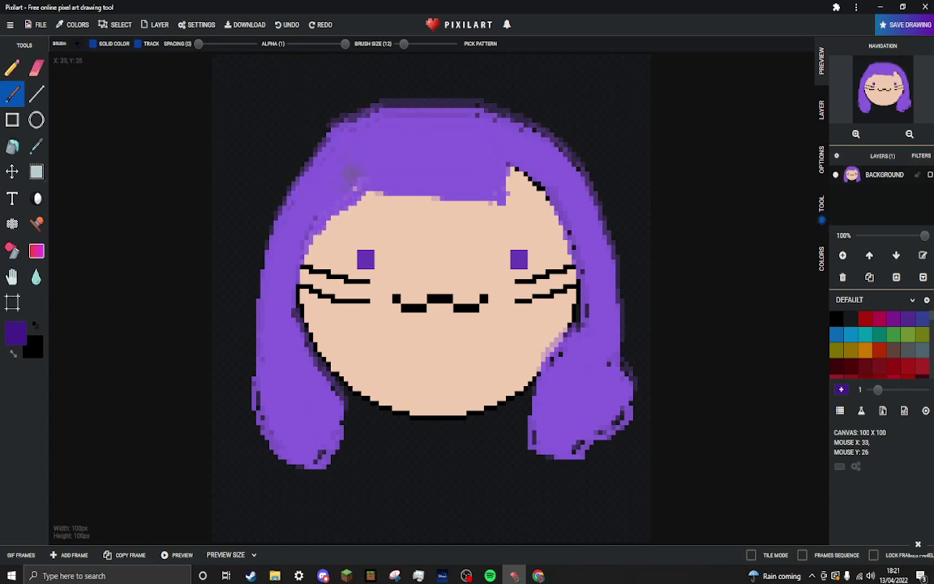
- Cover the skin-coloured gap at the right of the fringe with purple and paint a white patch on the hair above it
{"action": "mouse_move", "coordinate": [514, 168]}
{"action": "left_mouse_down"}
{"action": "mouse_move", "coordinate": [568, 196]}
{"action": "mouse_move", "coordinate": [587, 220]}
{"action": "left_mouse_up"}
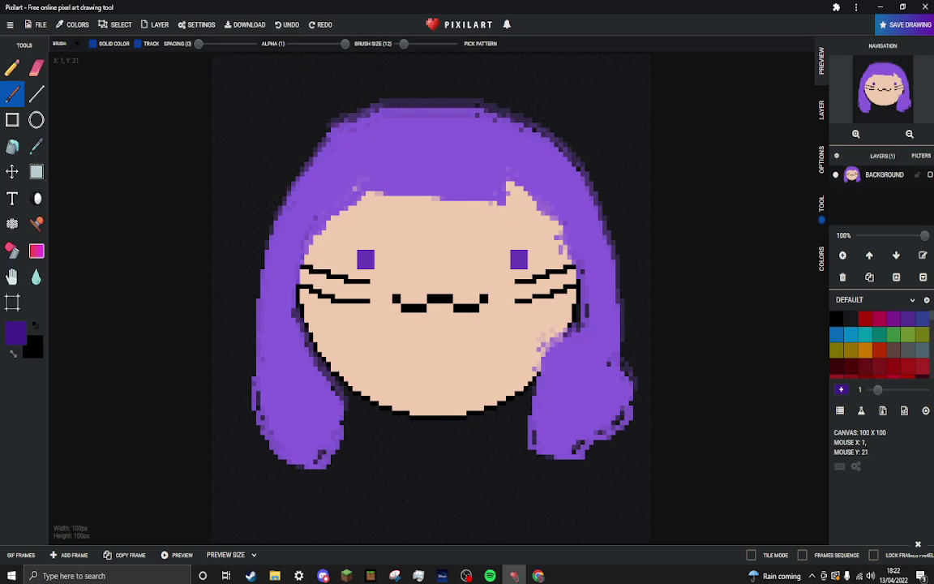
{"action": "scroll", "coordinate": [274, 146], "scroll_direction": "up", "scroll_amount": 2}
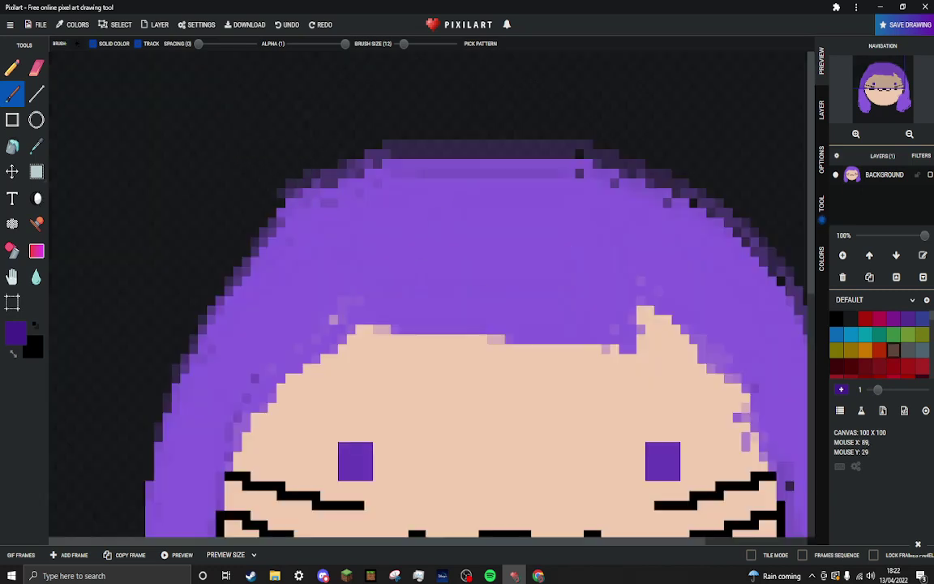
{"action": "left_click", "coordinate": [851, 318]}
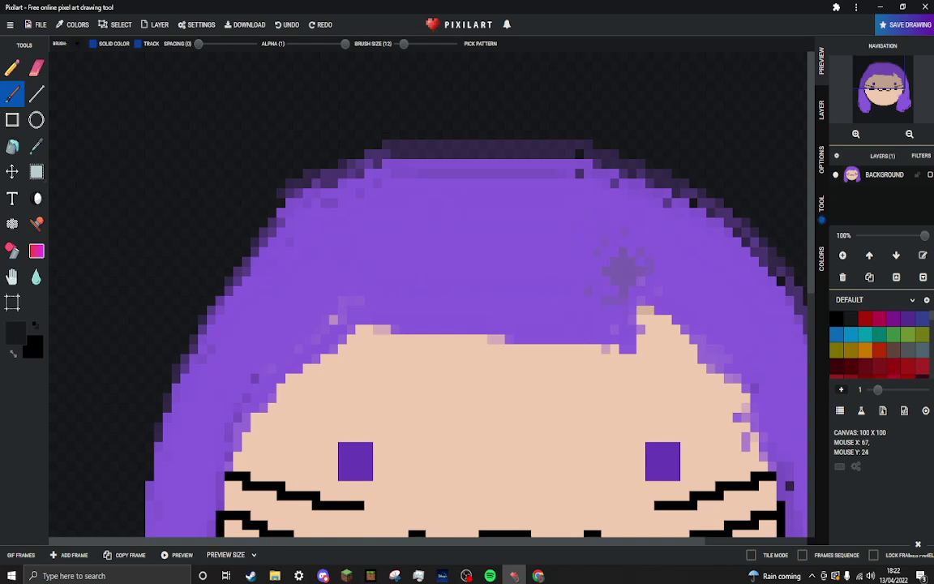
{"action": "left_click", "coordinate": [641, 258]}
{"action": "mouse_move", "coordinate": [657, 256]}
{"action": "left_mouse_down"}
{"action": "mouse_move", "coordinate": [649, 247]}
{"action": "mouse_move", "coordinate": [656, 266]}
{"action": "mouse_move", "coordinate": [632, 287]}
{"action": "left_mouse_up"}
{"action": "scroll", "coordinate": [658, 325], "scroll_direction": "down", "scroll_amount": 2}
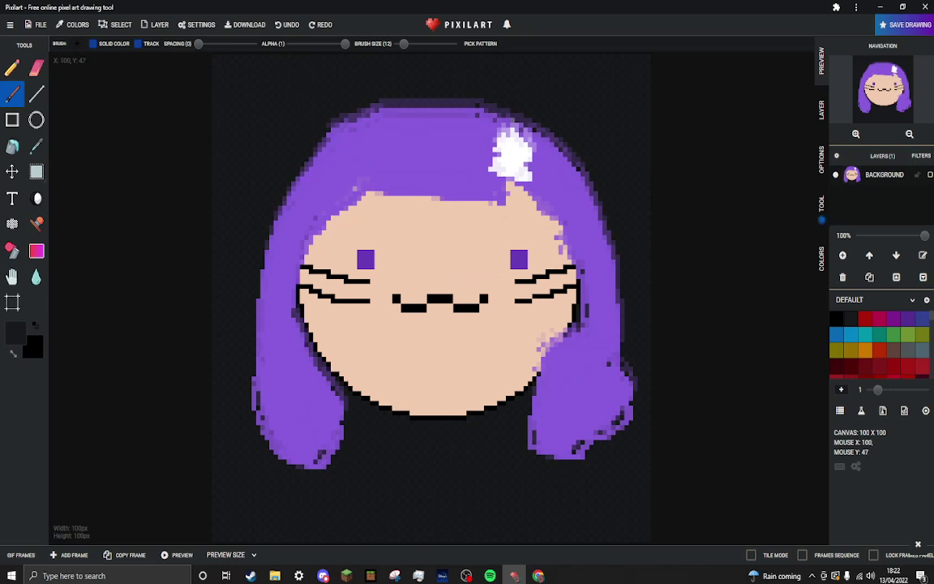
- With the Pencil at size 1, draw two mirrored, slanted white ovals on the hair above the fringe
{"action": "left_click", "coordinate": [12, 68]}
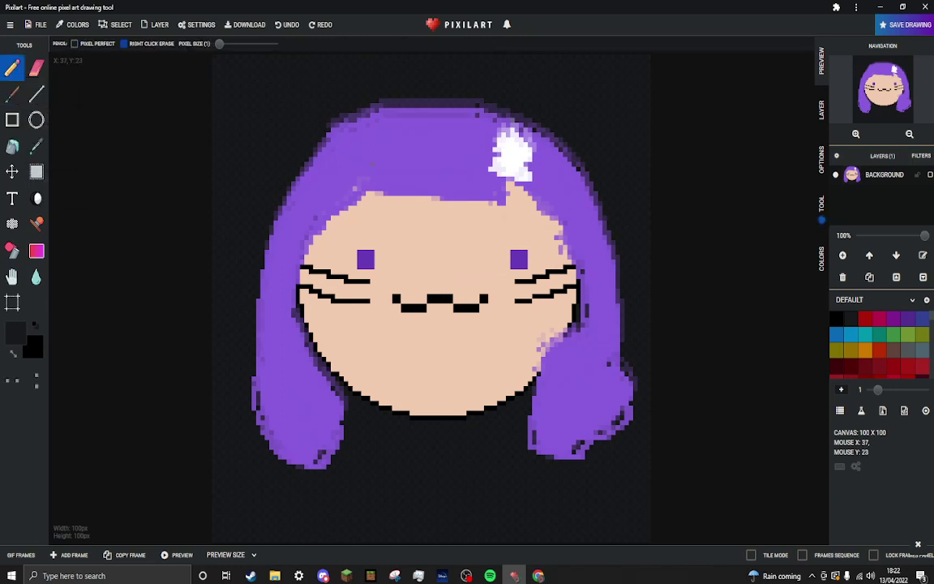
{"action": "left_click_drag", "start_coordinate": [219, 44], "coordinate": [226, 44]}
{"action": "left_click", "coordinate": [467, 575]}
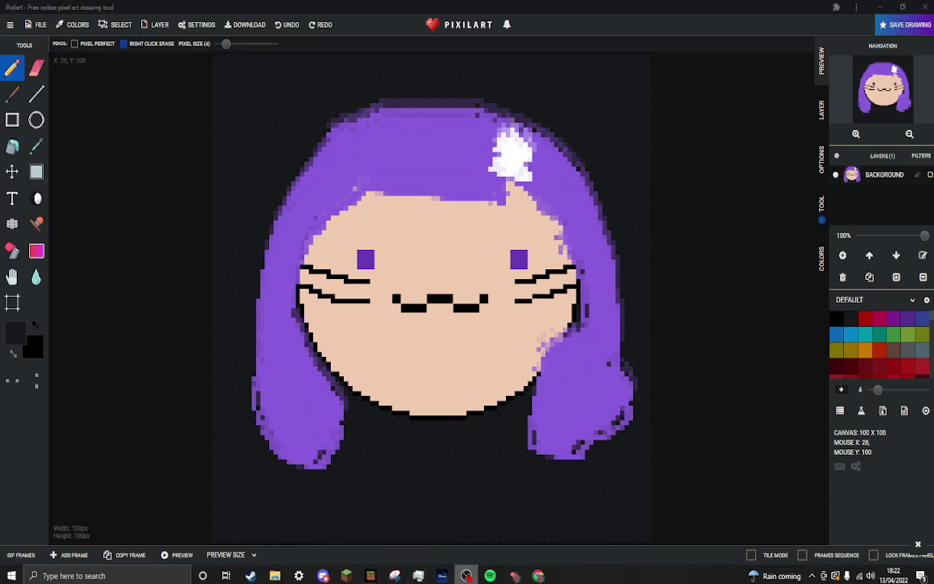
{"action": "left_click", "coordinate": [466, 576]}
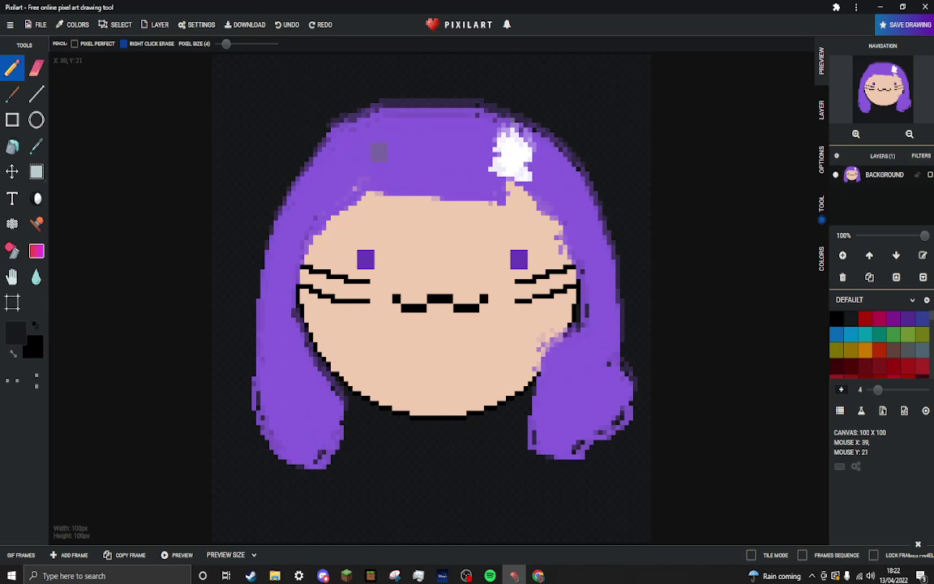
{"action": "left_click_drag", "start_coordinate": [226, 43], "coordinate": [219, 43]}
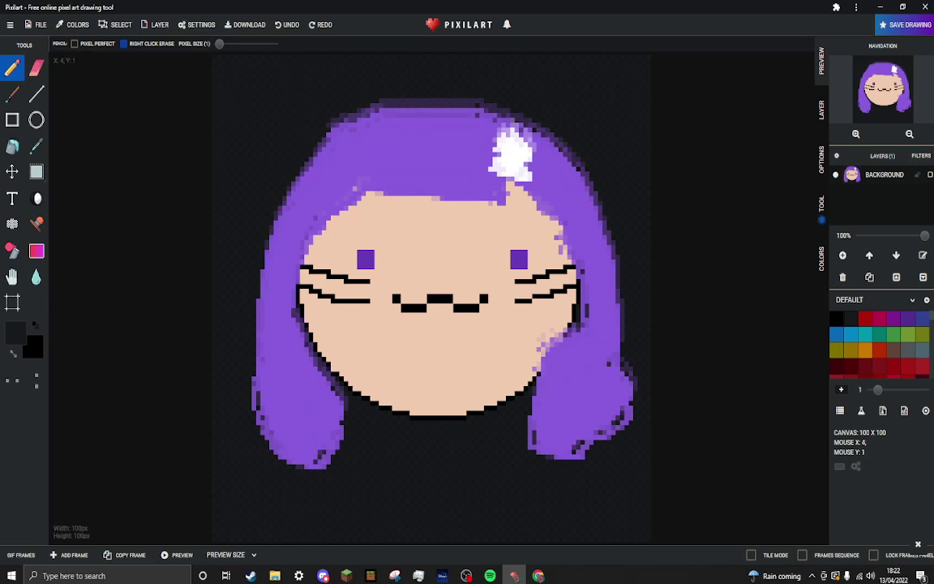
{"action": "scroll", "coordinate": [379, 173], "scroll_direction": "up", "scroll_amount": 2}
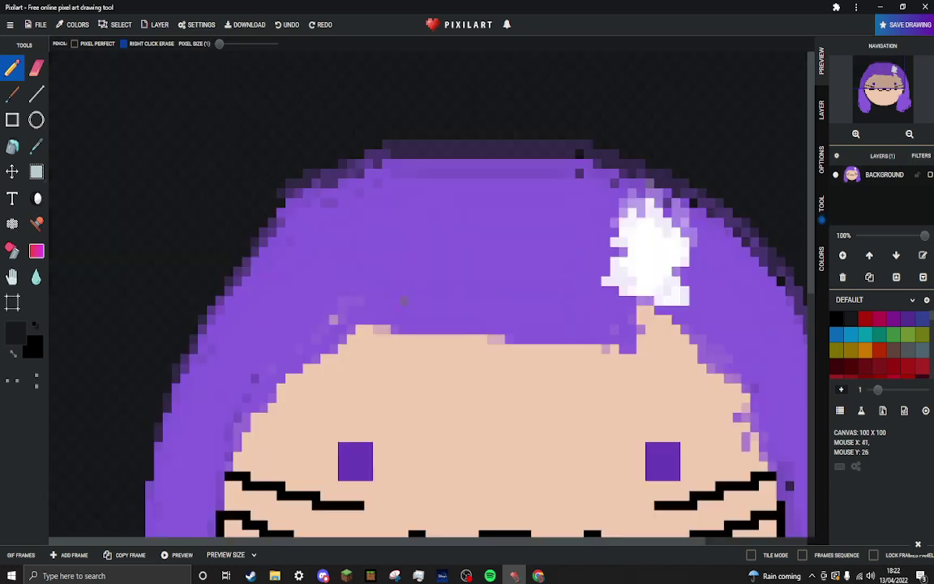
{"action": "mouse_move", "coordinate": [414, 272]}
{"action": "left_mouse_down"}
{"action": "mouse_move", "coordinate": [386, 212]}
{"action": "mouse_move", "coordinate": [368, 231]}
{"action": "mouse_move", "coordinate": [373, 250]}
{"action": "mouse_move", "coordinate": [391, 264]}
{"action": "mouse_move", "coordinate": [405, 261]}
{"action": "mouse_move", "coordinate": [391, 234]}
{"action": "left_mouse_up"}
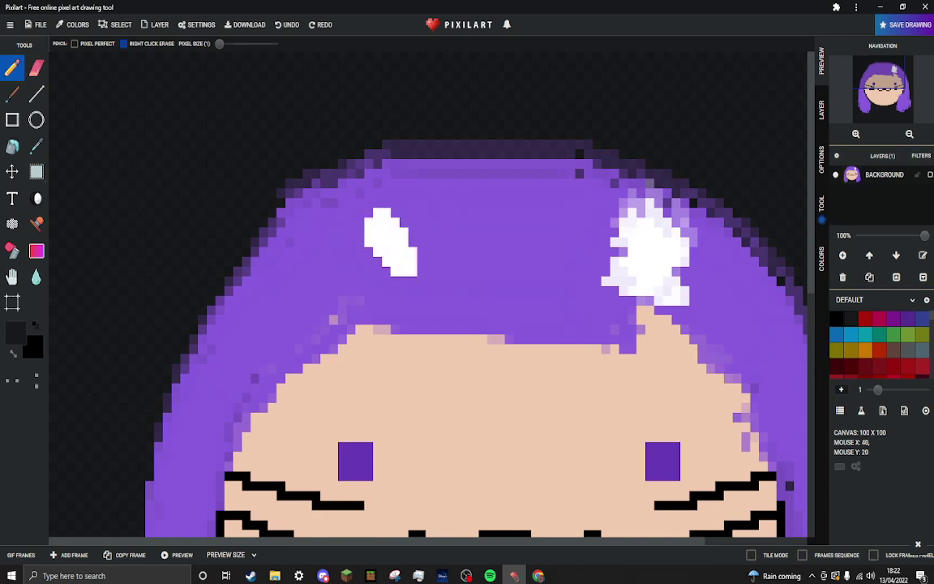
{"action": "mouse_move", "coordinate": [545, 272]}
{"action": "left_mouse_down"}
{"action": "mouse_move", "coordinate": [554, 240]}
{"action": "mouse_move", "coordinate": [589, 212]}
{"action": "mouse_move", "coordinate": [589, 243]}
{"action": "mouse_move", "coordinate": [562, 273]}
{"action": "mouse_move", "coordinate": [580, 219]}
{"action": "mouse_move", "coordinate": [562, 241]}
{"action": "left_mouse_up"}
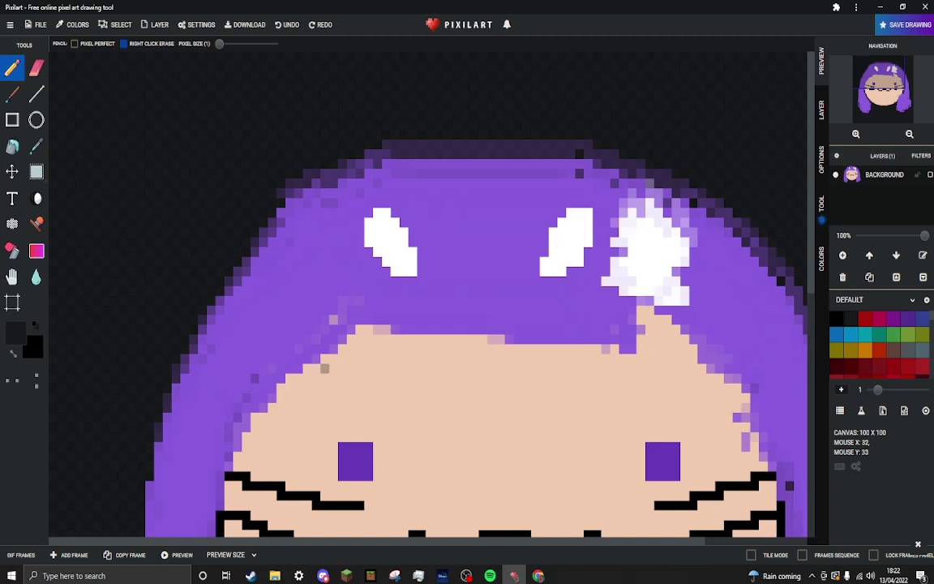
- Make a darker, muted purple the primary colour and outline both white ovals with it
{"action": "left_click", "coordinate": [12, 352]}
{"action": "scroll", "coordinate": [880, 353], "scroll_direction": "down", "scroll_amount": 5}
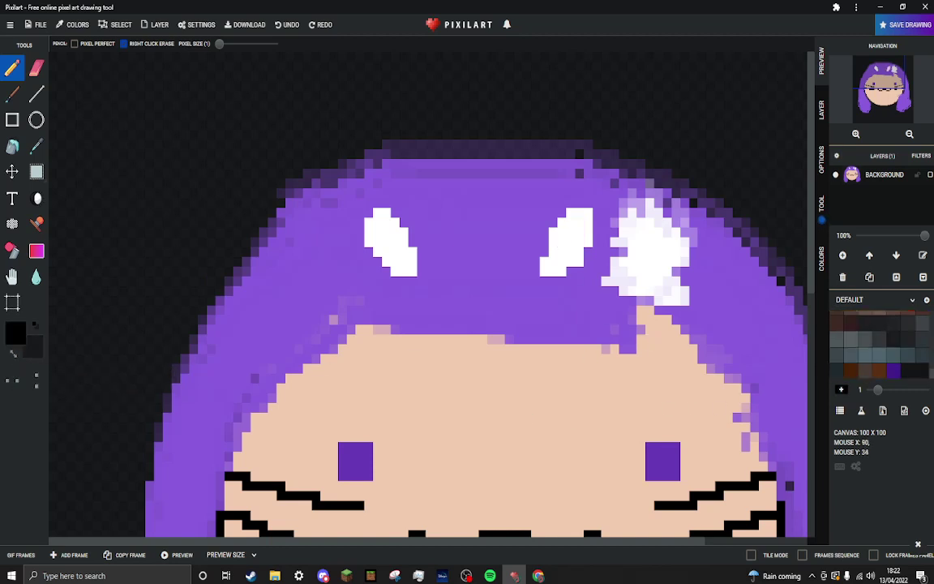
{"action": "left_click", "coordinate": [894, 370]}
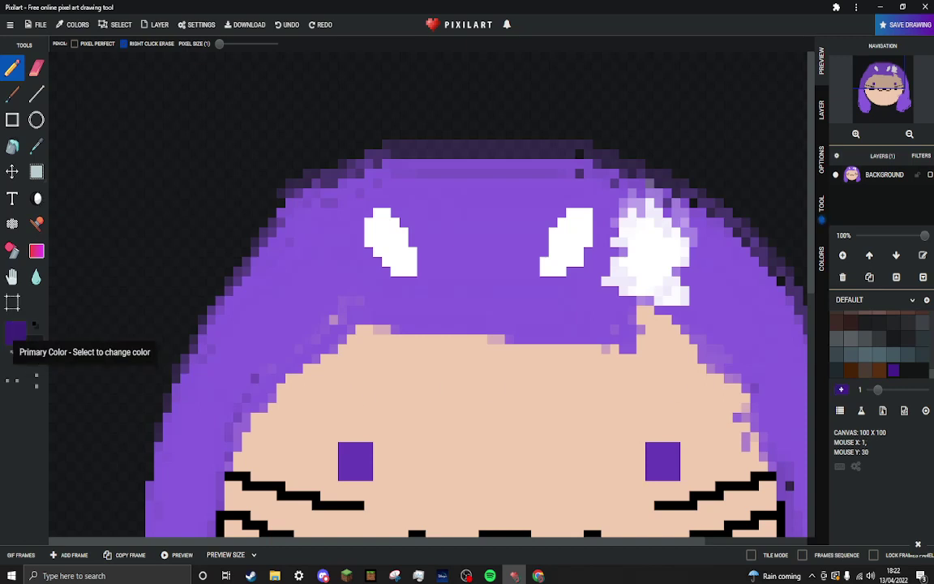
{"action": "left_click", "coordinate": [15, 330]}
{"action": "left_click_drag", "start_coordinate": [53, 363], "coordinate": [51, 376]}
{"action": "left_click", "coordinate": [140, 443]}
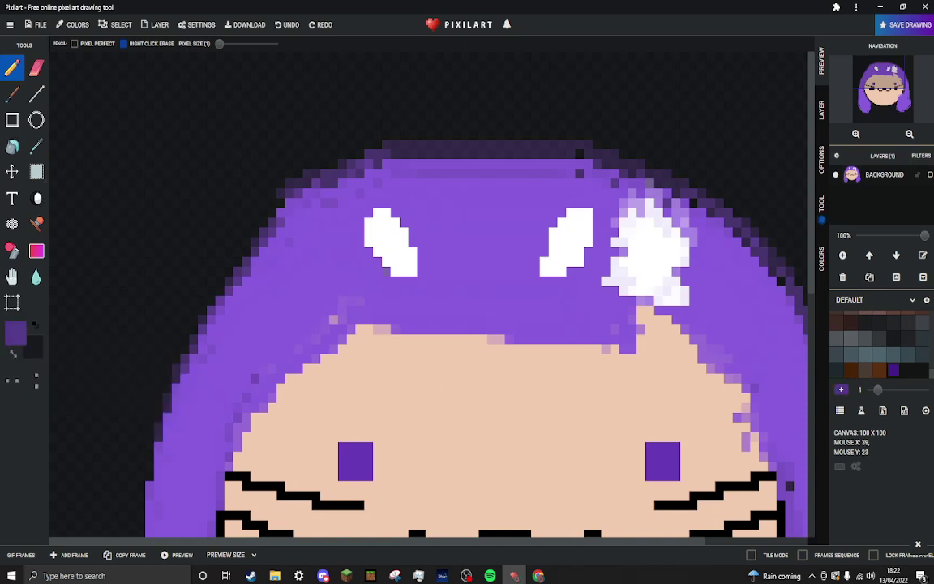
{"action": "left_click", "coordinate": [379, 270]}
{"action": "left_click_drag", "start_coordinate": [359, 243], "coordinate": [360, 236]}
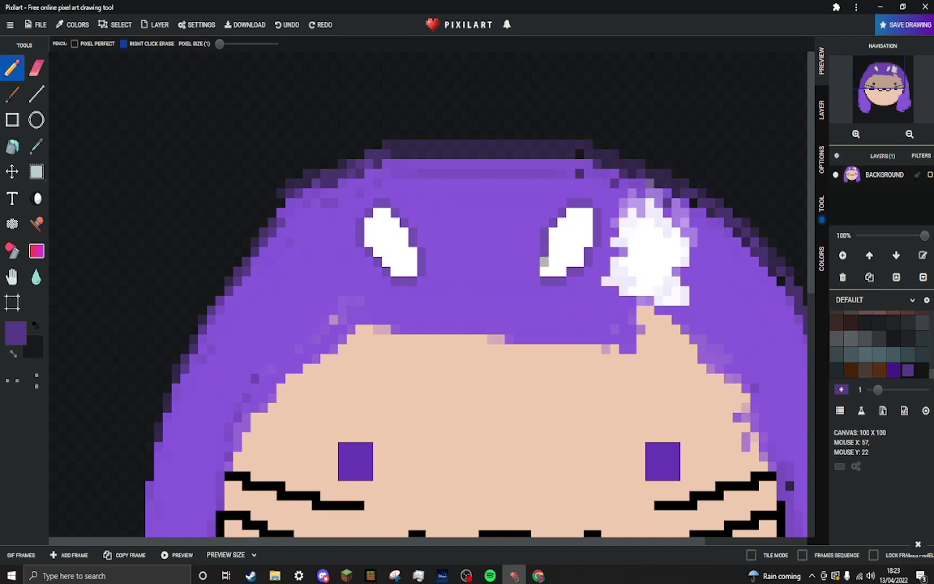
{"action": "scroll", "coordinate": [536, 313], "scroll_direction": "down", "scroll_amount": 2}
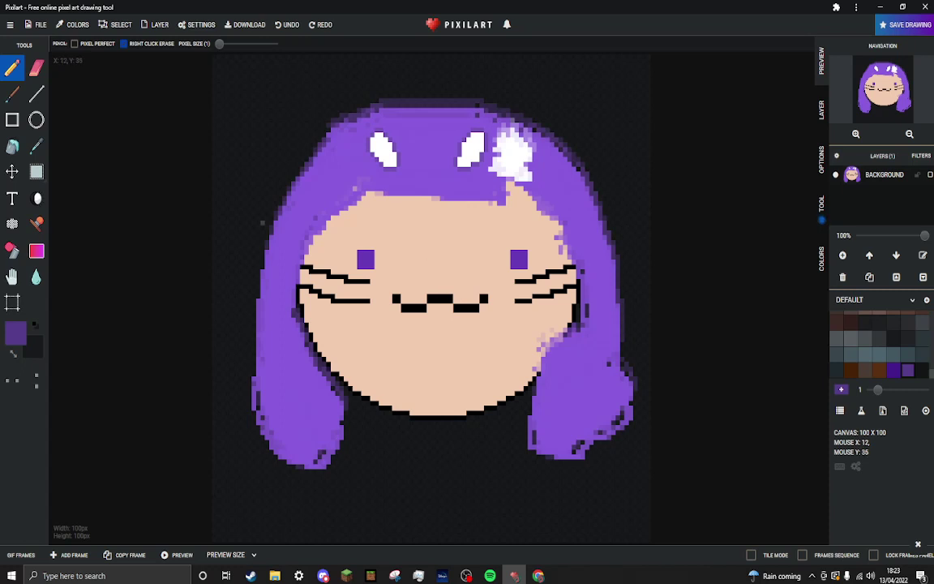
- Draw a short dark grey vertical bar at the fringe's lower edge and a pink one to its left
{"action": "left_click", "coordinate": [13, 354]}
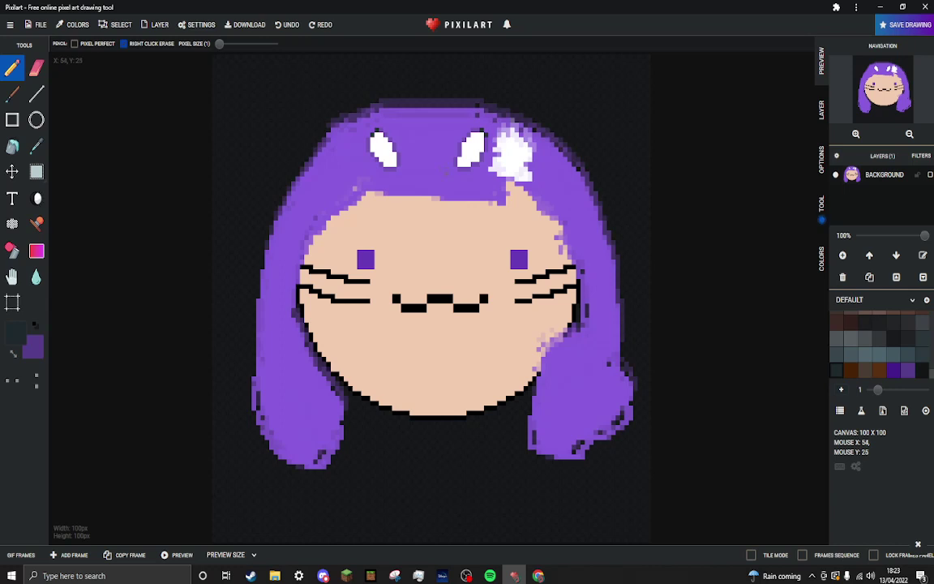
{"action": "left_click_drag", "start_coordinate": [451, 195], "coordinate": [450, 183]}
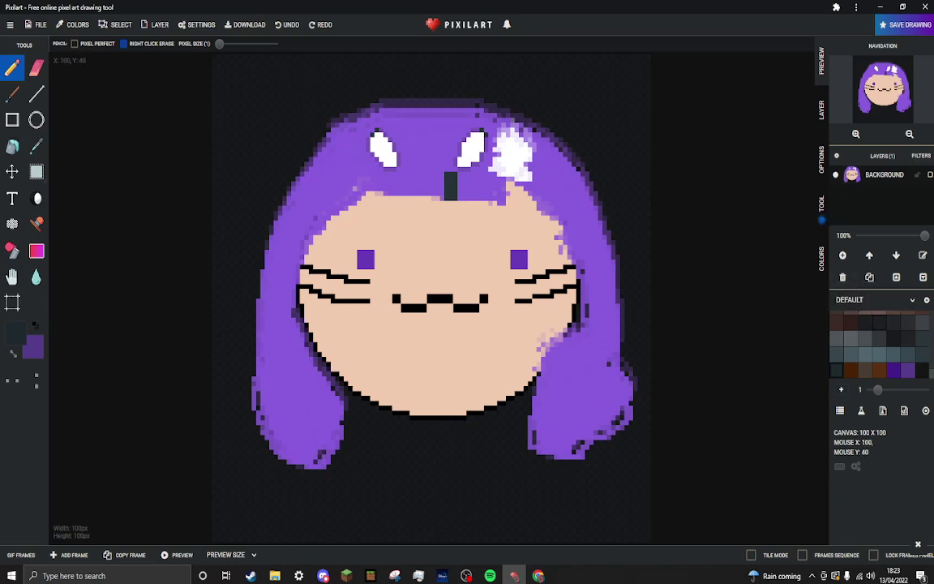
{"action": "left_click", "coordinate": [908, 369]}
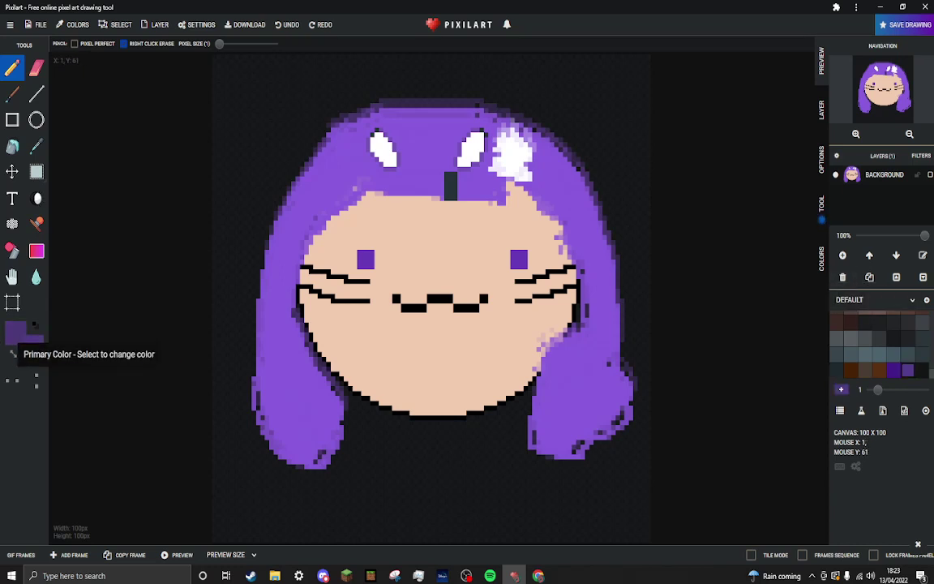
{"action": "left_click", "coordinate": [15, 331]}
{"action": "left_click_drag", "start_coordinate": [97, 375], "coordinate": [40, 362]}
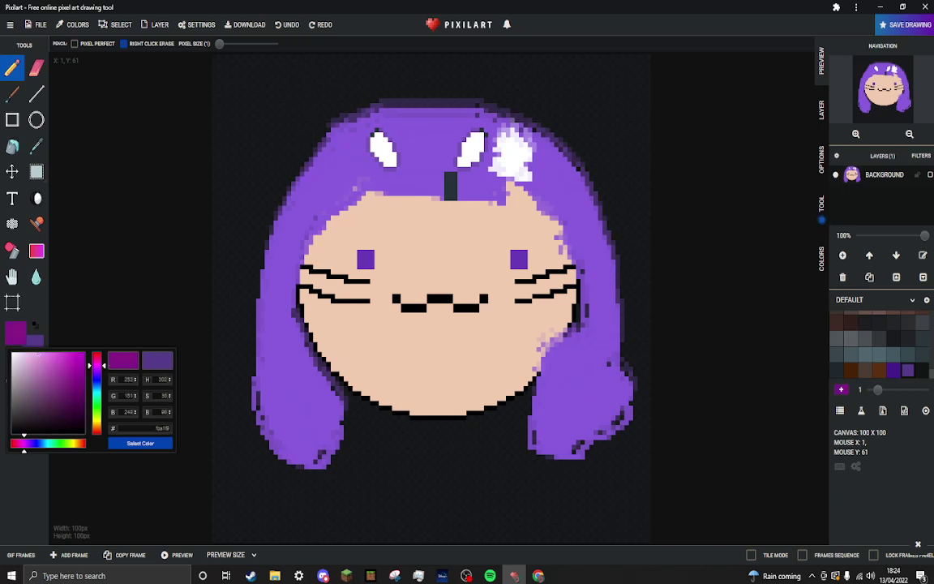
{"action": "left_click_drag", "start_coordinate": [85, 392], "coordinate": [85, 402]}
{"action": "left_click", "coordinate": [140, 443]}
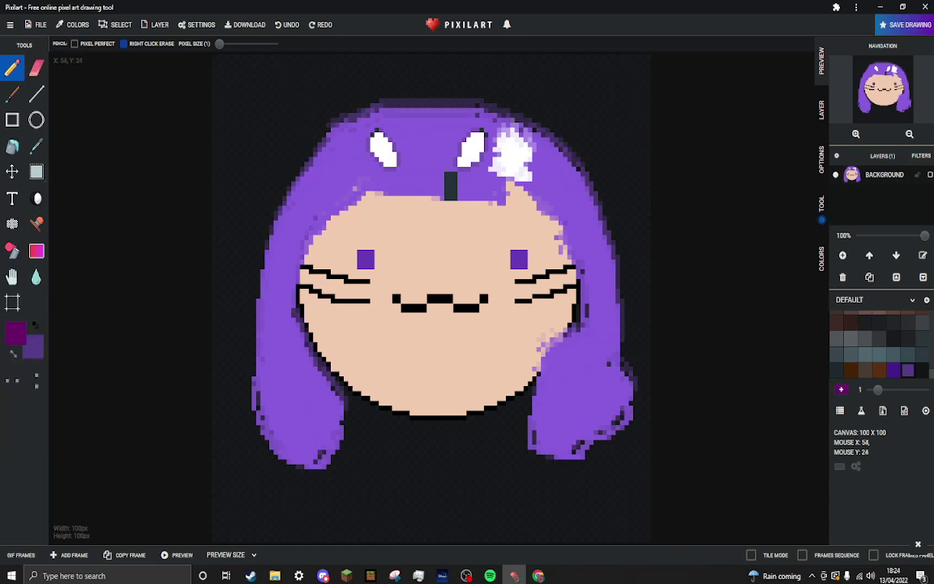
{"action": "left_click_drag", "start_coordinate": [412, 174], "coordinate": [412, 183]}
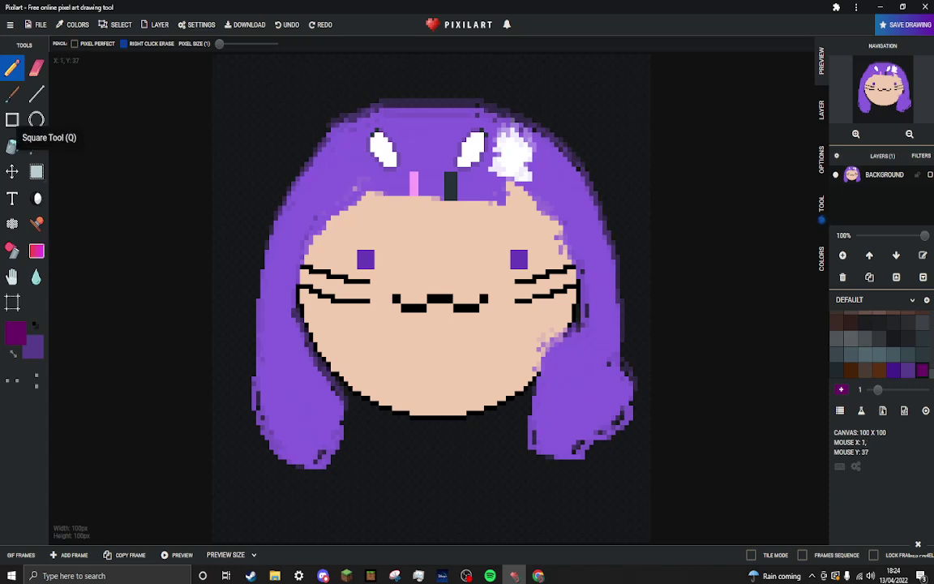
- Switch the primary colour to black and outline the flat top edge of the hair with the 1-pixel Pencil
{"action": "scroll", "coordinate": [880, 345], "scroll_direction": "up", "scroll_amount": 3}
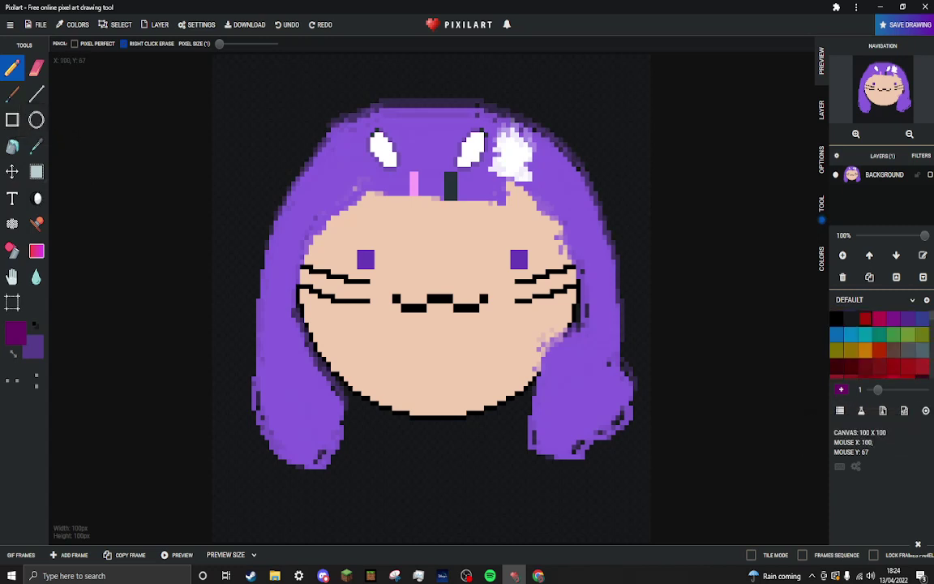
{"action": "left_click", "coordinate": [836, 318]}
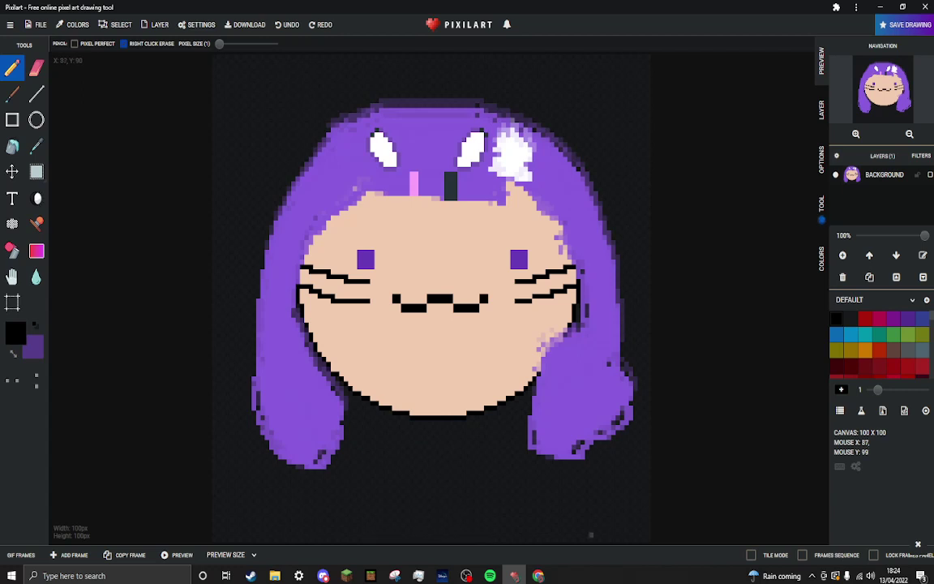
{"action": "scroll", "coordinate": [634, 233], "scroll_direction": "up", "scroll_amount": 2}
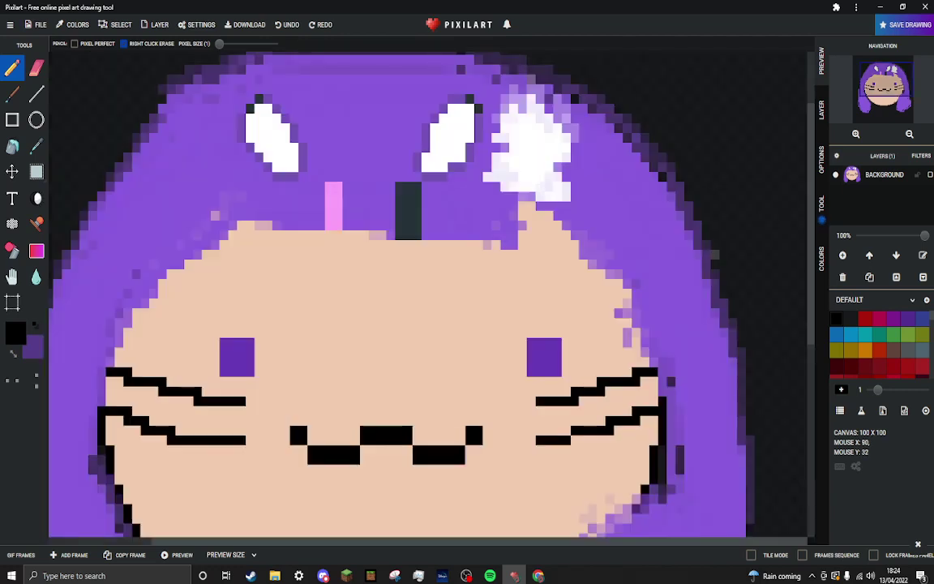
{"action": "scroll", "coordinate": [649, 219], "scroll_direction": "up", "scroll_amount": 2}
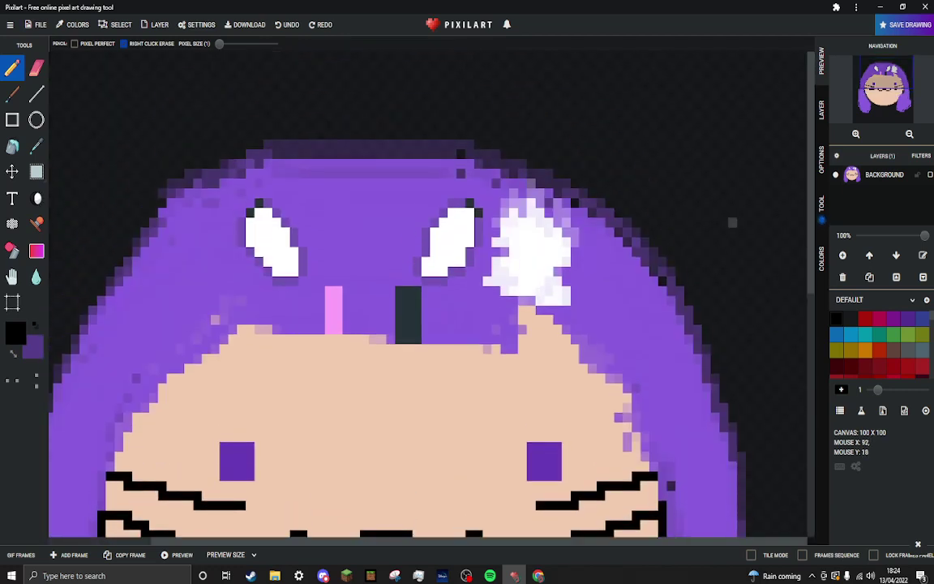
{"action": "mouse_move", "coordinate": [267, 134]}
{"action": "left_mouse_down"}
{"action": "mouse_move", "coordinate": [473, 134]}
{"action": "mouse_move", "coordinate": [486, 144]}
{"action": "left_mouse_up"}
{"action": "right_click", "coordinate": [478, 135]}
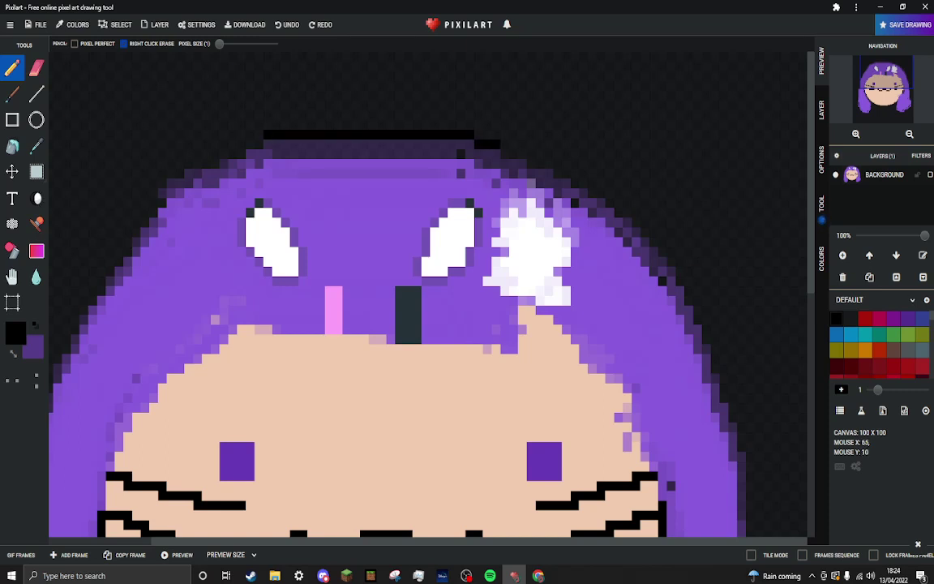
- Continue the black outline stepwise down the curved outer edge on the right of the hair
{"action": "left_click", "coordinate": [510, 153]}
{"action": "left_click_drag", "start_coordinate": [531, 163], "coordinate": [549, 163]}
{"action": "left_click", "coordinate": [558, 172]}
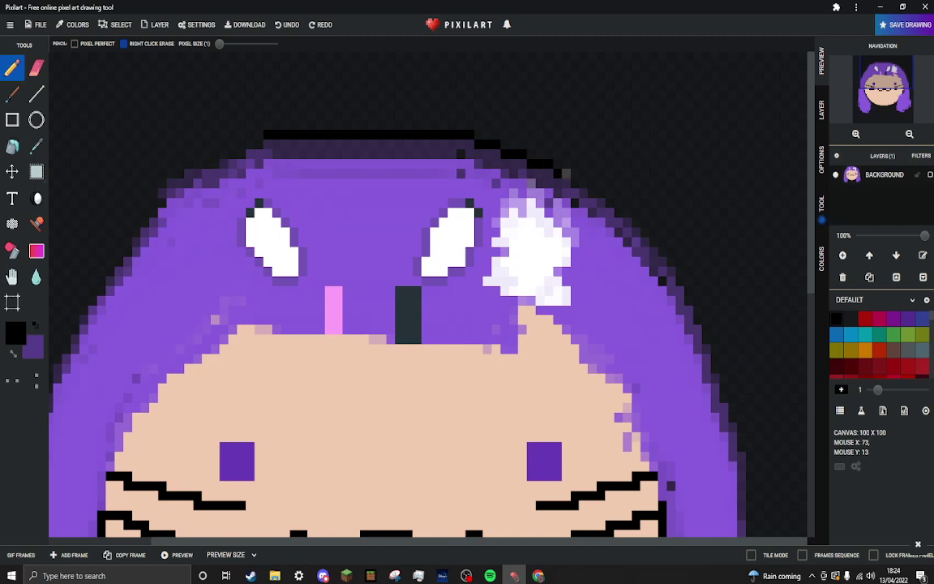
{"action": "left_click", "coordinate": [565, 173]}
{"action": "left_click", "coordinate": [601, 192]}
{"action": "left_click", "coordinate": [610, 202]}
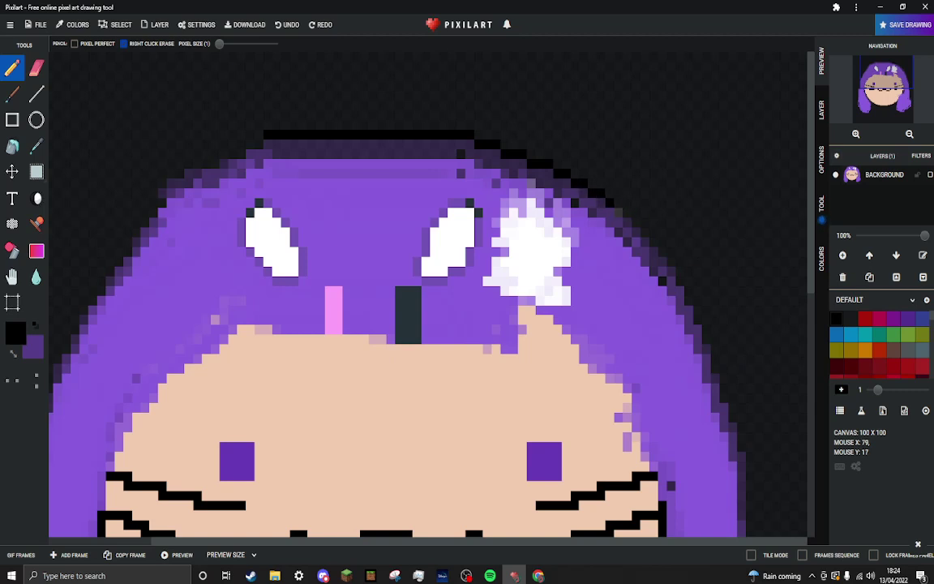
{"action": "left_click", "coordinate": [619, 213]}
{"action": "left_click", "coordinate": [627, 212]}
{"action": "left_click", "coordinate": [636, 222]}
{"action": "left_click", "coordinate": [644, 232]}
{"action": "left_click", "coordinate": [654, 242]}
{"action": "left_click", "coordinate": [662, 252]}
{"action": "left_click", "coordinate": [671, 261]}
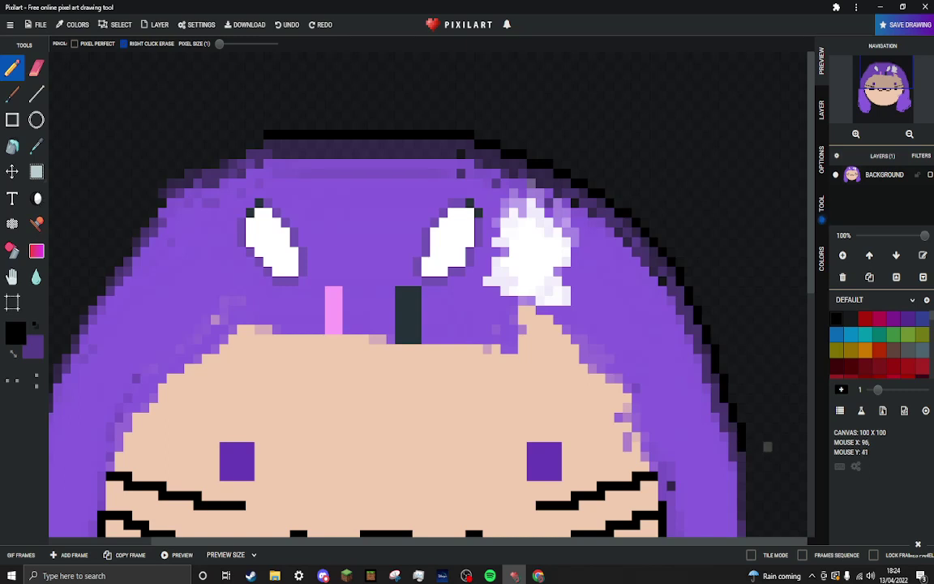
- Extend the black outline down the outer edge of the right-hand hair and around its lower bulge
{"action": "scroll", "coordinate": [746, 200], "scroll_direction": "down", "scroll_amount": 5}
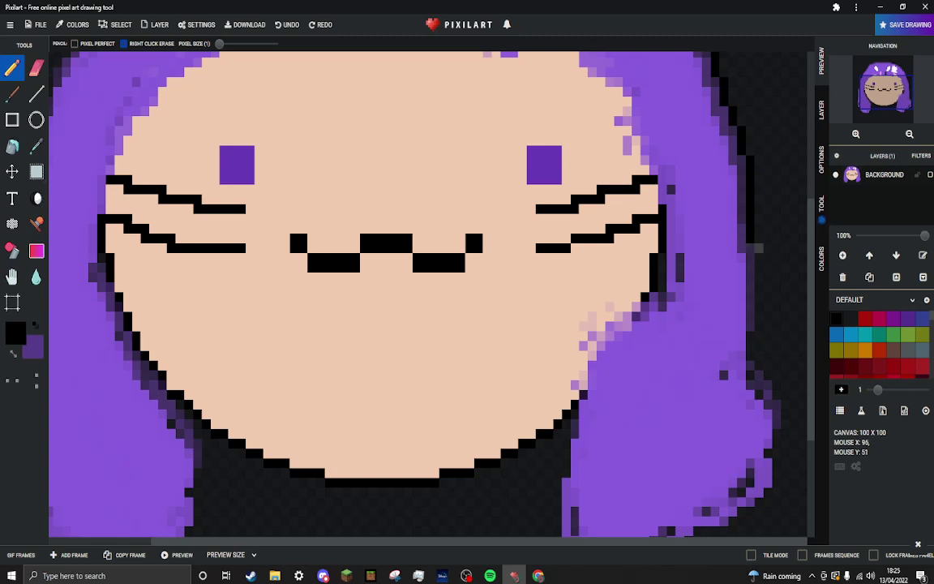
{"action": "left_click_drag", "start_coordinate": [759, 266], "coordinate": [759, 307]}
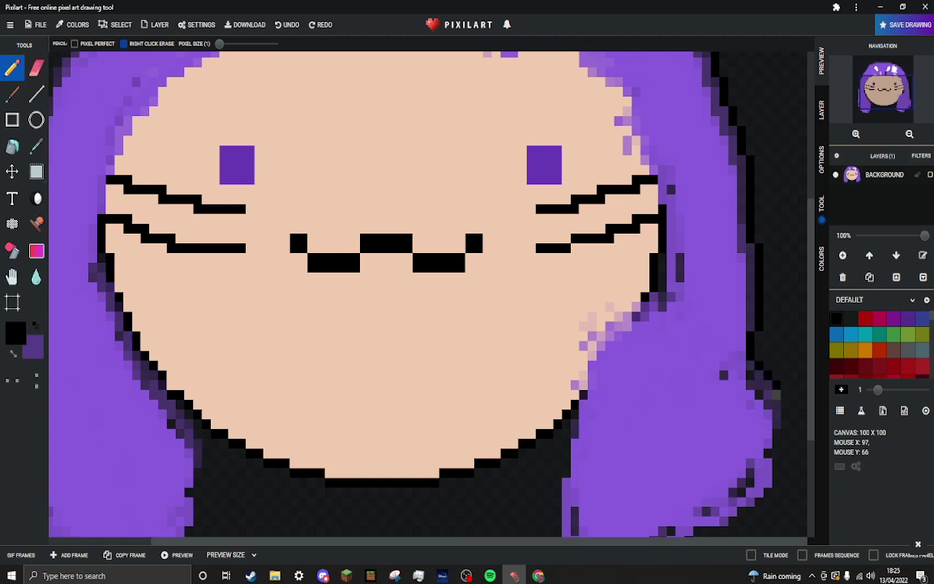
{"action": "left_click_drag", "start_coordinate": [776, 392], "coordinate": [786, 423]}
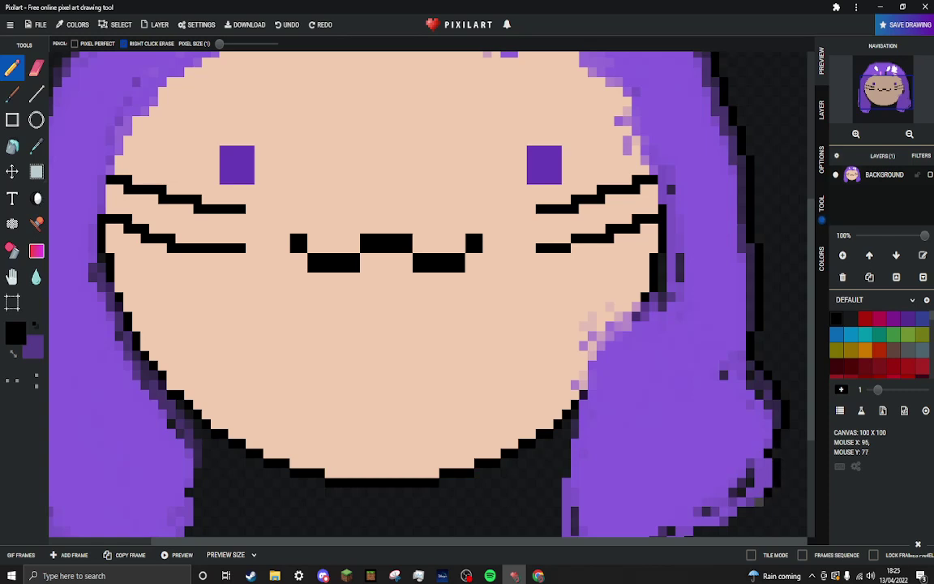
- Outline the bottom edge of the right-hand hair in black, up to its inner corner
{"action": "scroll", "coordinate": [676, 329], "scroll_direction": "down", "scroll_amount": 2}
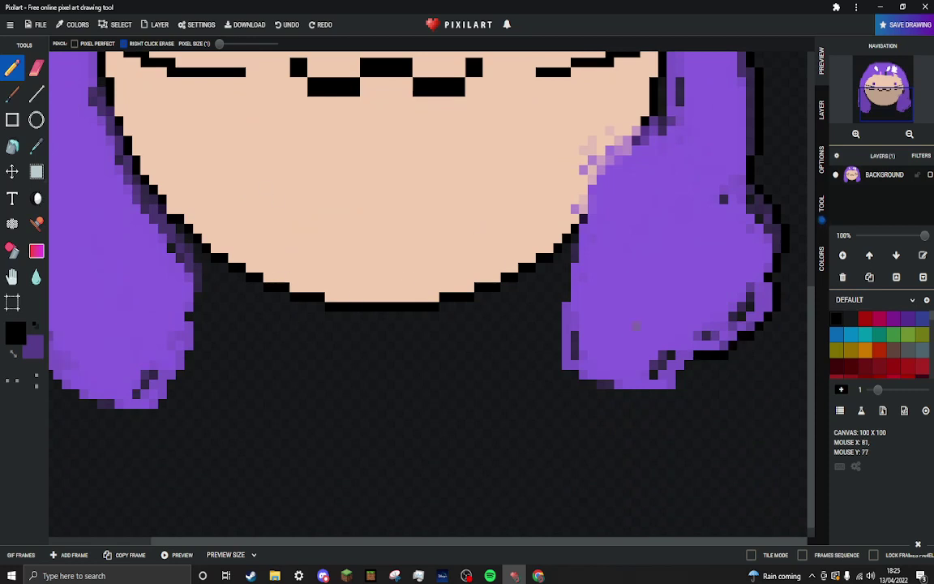
{"action": "left_click", "coordinate": [688, 365]}
{"action": "left_click", "coordinate": [680, 374]}
{"action": "left_click", "coordinate": [680, 384]}
{"action": "left_click_drag", "start_coordinate": [671, 394], "coordinate": [602, 394]}
{"action": "left_click", "coordinate": [575, 382]}
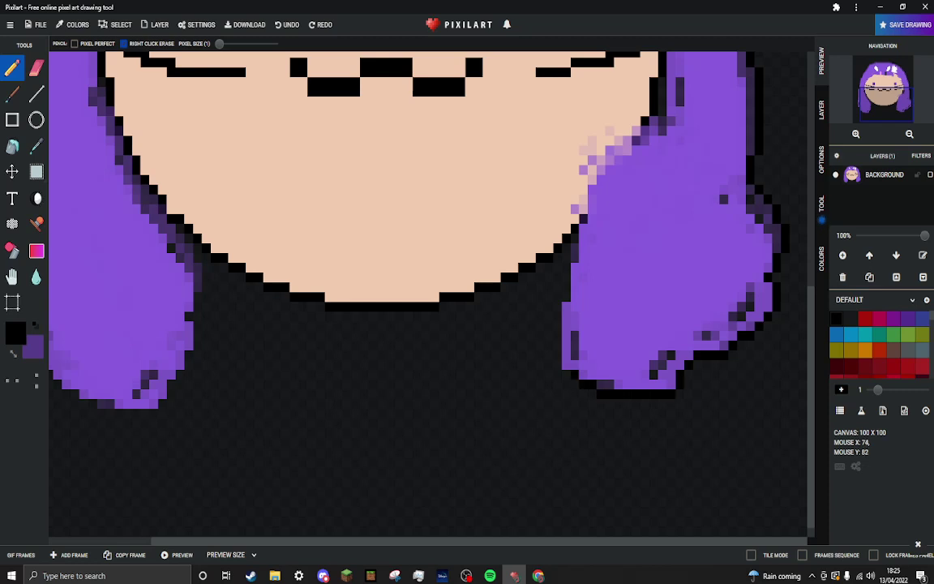
- Outline the inner edge of the right-hand hair in black, from its lower corner up to the face
{"action": "left_click_drag", "start_coordinate": [557, 357], "coordinate": [566, 266]}
{"action": "left_click", "coordinate": [566, 286]}
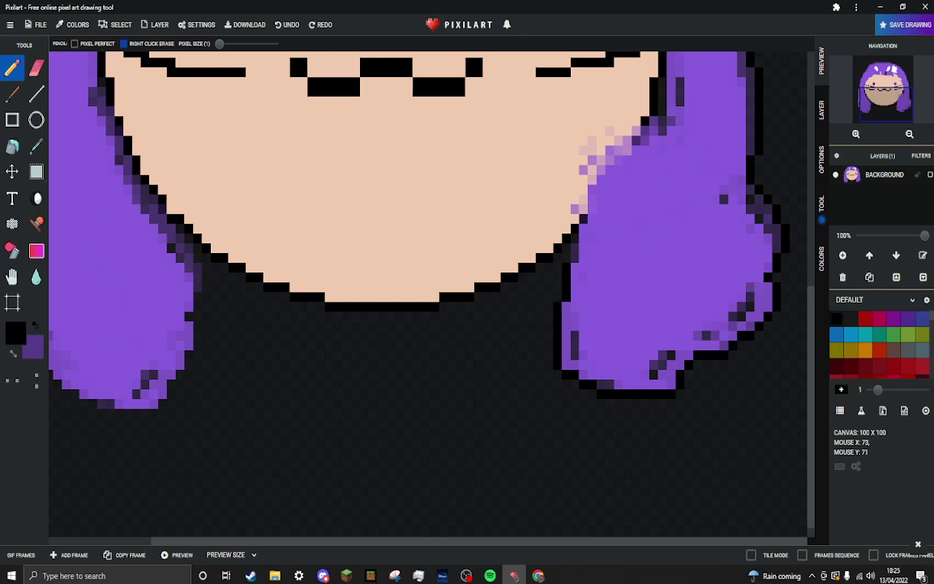
{"action": "left_click", "coordinate": [566, 258]}
- Outline the inner edge of the left-hand hair in black, from the face down and along its flat bottom
{"action": "scroll", "coordinate": [264, 355], "scroll_direction": "left", "scroll_amount": 3}
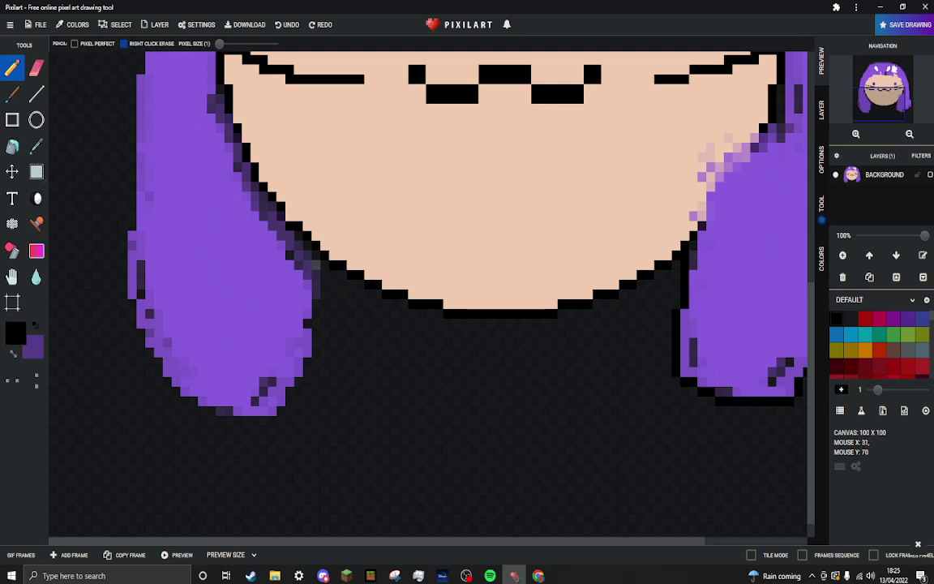
{"action": "mouse_move", "coordinate": [316, 246]}
{"action": "left_mouse_down"}
{"action": "mouse_move", "coordinate": [324, 274]}
{"action": "mouse_move", "coordinate": [316, 332]}
{"action": "left_mouse_up"}
{"action": "left_click", "coordinate": [317, 352]}
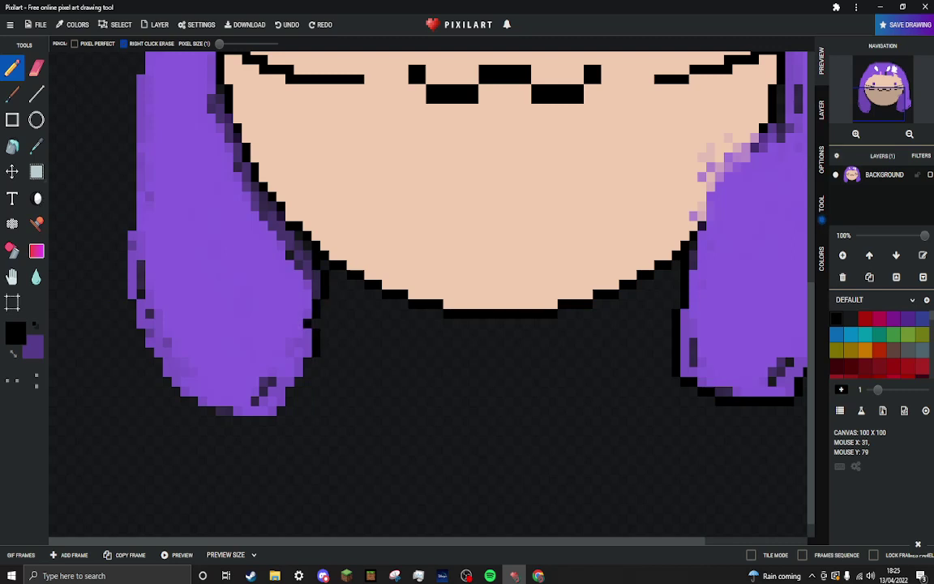
{"action": "left_click", "coordinate": [308, 361]}
{"action": "mouse_move", "coordinate": [298, 383]}
{"action": "left_mouse_down"}
{"action": "mouse_move", "coordinate": [281, 410]}
{"action": "mouse_move", "coordinate": [245, 419]}
{"action": "left_mouse_up"}
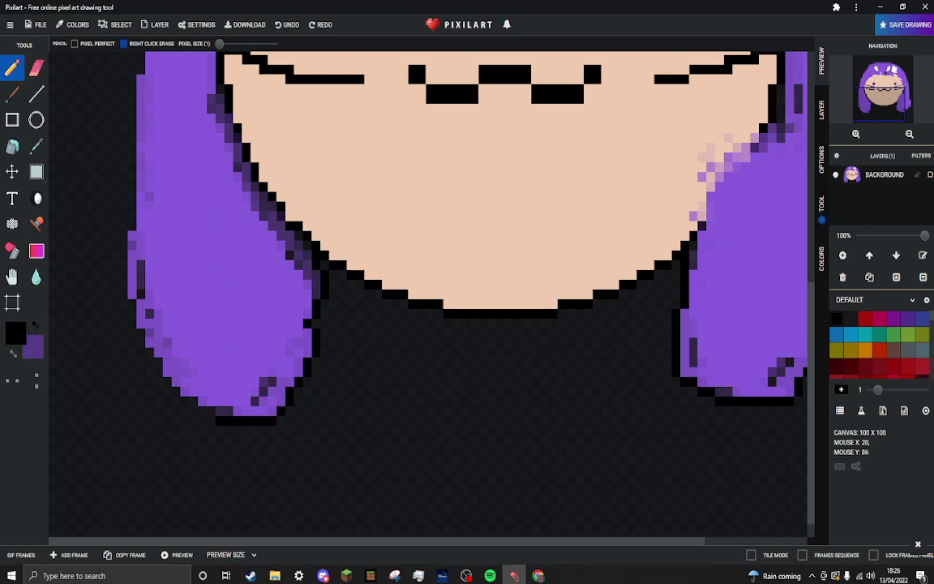
{"action": "left_click", "coordinate": [466, 575]}
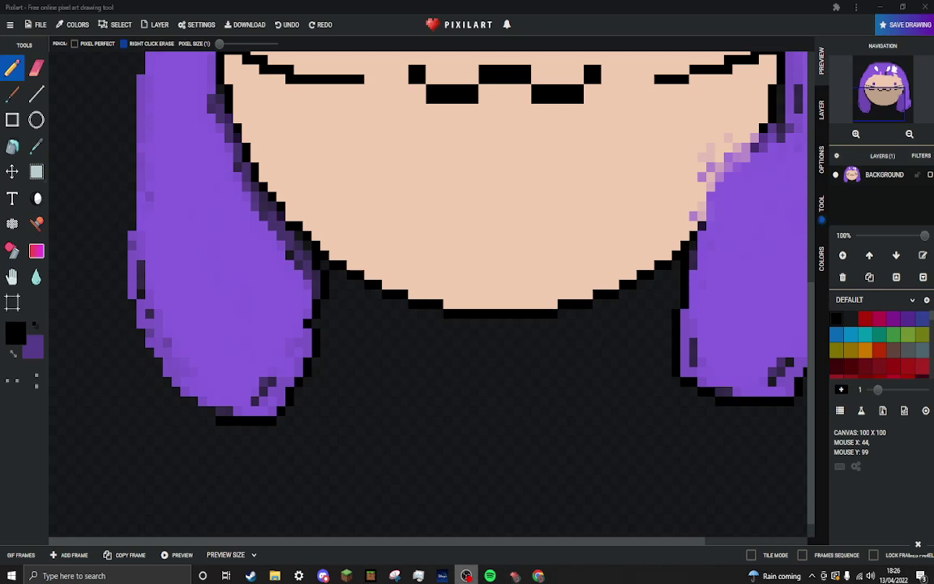
{"action": "left_click", "coordinate": [466, 575]}
{"action": "left_click", "coordinate": [466, 576]}
{"action": "left_click", "coordinate": [466, 575]}
- Continue the black outline stepwise around the rounded lower outer corner of the left-hand hair
{"action": "left_click", "coordinate": [211, 410]}
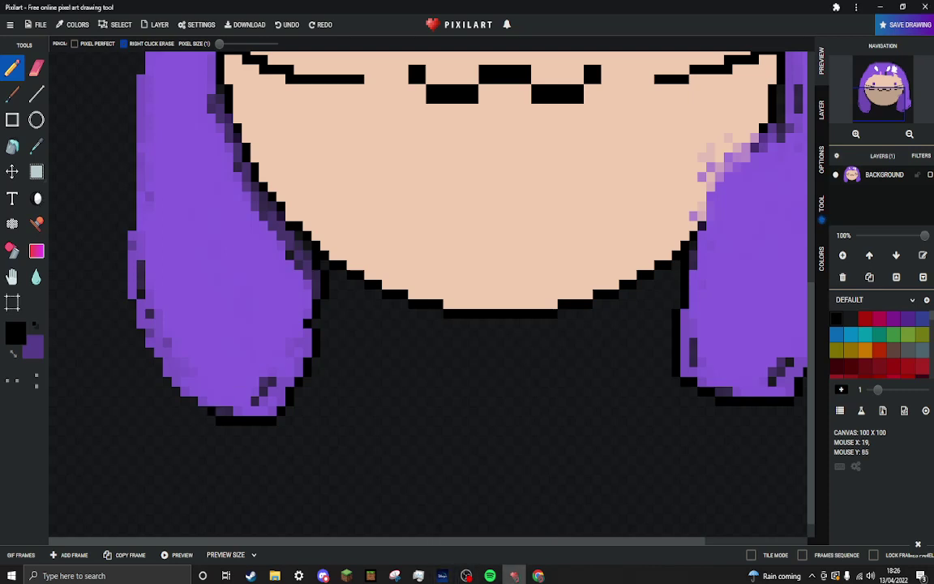
{"action": "left_click", "coordinate": [193, 401]}
{"action": "left_click", "coordinate": [184, 400]}
{"action": "left_click", "coordinate": [176, 390]}
{"action": "left_click", "coordinate": [167, 381]}
{"action": "left_click_drag", "start_coordinate": [169, 385], "coordinate": [144, 357]}
{"action": "left_click", "coordinate": [132, 323]}
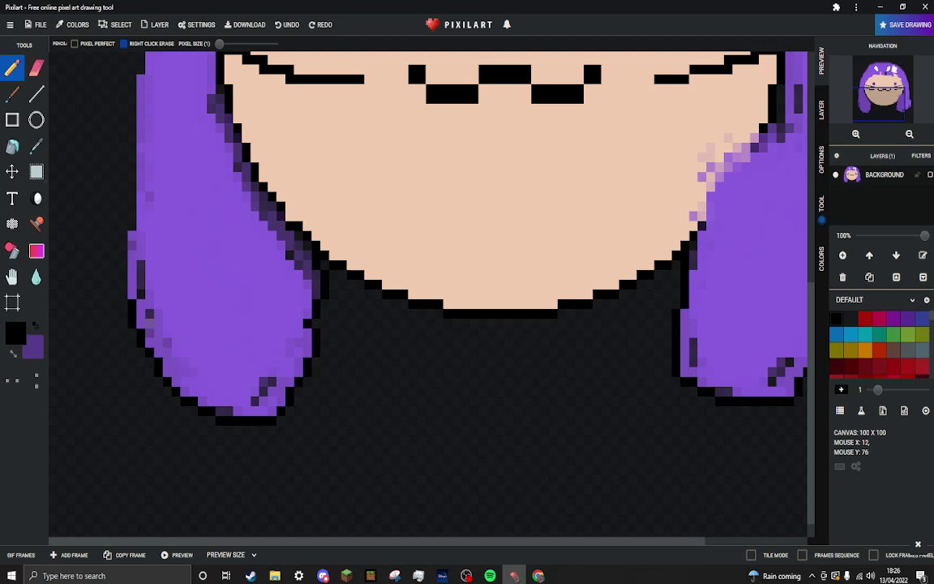
- Extend the black outline up the straight outer side of the left-hand hair
{"action": "left_click_drag", "start_coordinate": [123, 294], "coordinate": [114, 265]}
{"action": "left_click_drag", "start_coordinate": [114, 273], "coordinate": [122, 257]}
{"action": "mouse_move", "coordinate": [119, 203]}
{"action": "left_mouse_down"}
{"action": "mouse_move", "coordinate": [122, 170]}
{"action": "mouse_move", "coordinate": [133, 185]}
{"action": "mouse_move", "coordinate": [132, 109]}
{"action": "left_mouse_up"}
{"action": "right_click", "coordinate": [123, 196]}
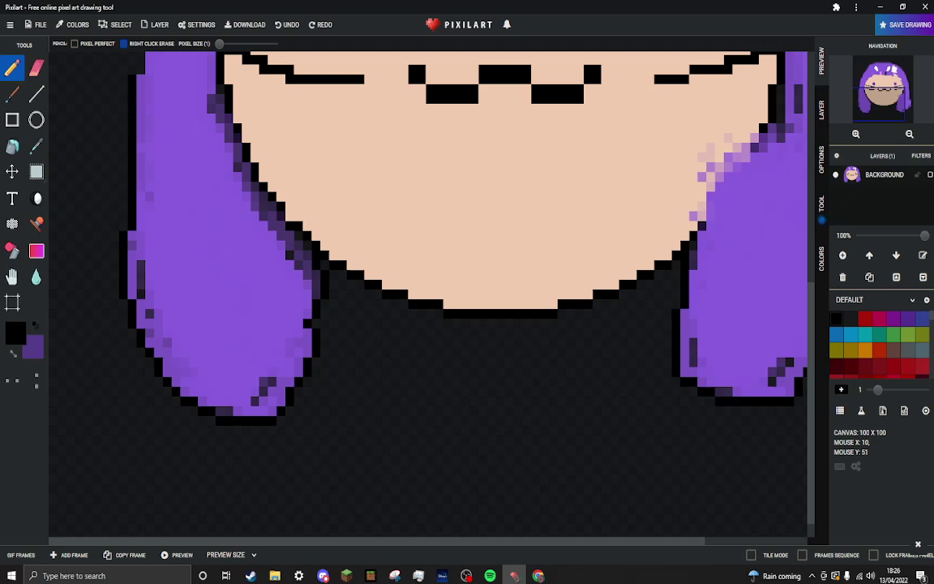
- Continue the black outline up the curved outer edge of the left-hand hair to the flat top
{"action": "scroll", "coordinate": [429, 292], "scroll_direction": "up", "scroll_amount": 4}
{"action": "scroll", "coordinate": [429, 292], "scroll_direction": "up", "scroll_amount": 1}
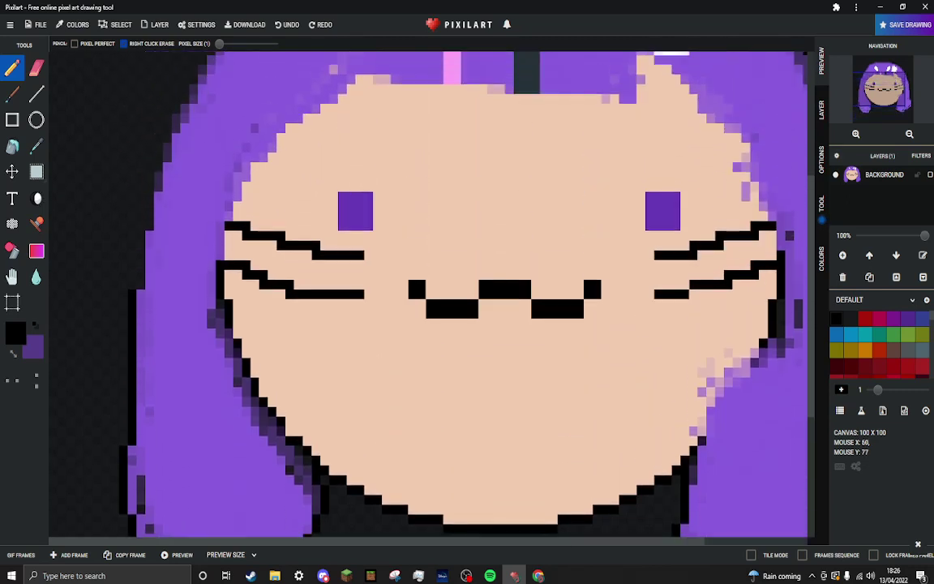
{"action": "scroll", "coordinate": [429, 292], "scroll_direction": "up", "scroll_amount": 4}
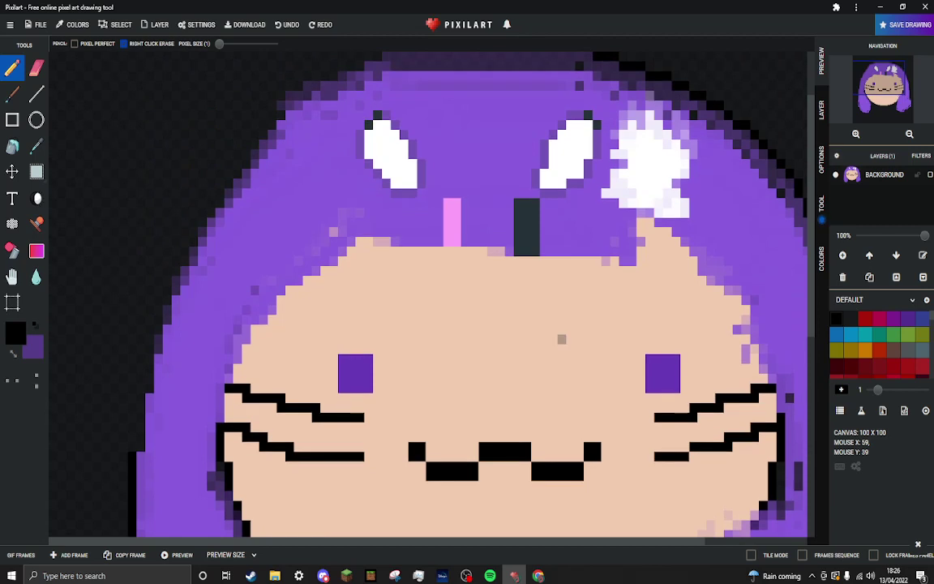
{"action": "mouse_move", "coordinate": [140, 439]}
{"action": "left_mouse_down"}
{"action": "mouse_move", "coordinate": [149, 348]}
{"action": "mouse_move", "coordinate": [166, 281]}
{"action": "mouse_move", "coordinate": [184, 264]}
{"action": "left_mouse_up"}
{"action": "left_click", "coordinate": [150, 339]}
{"action": "left_click", "coordinate": [158, 329]}
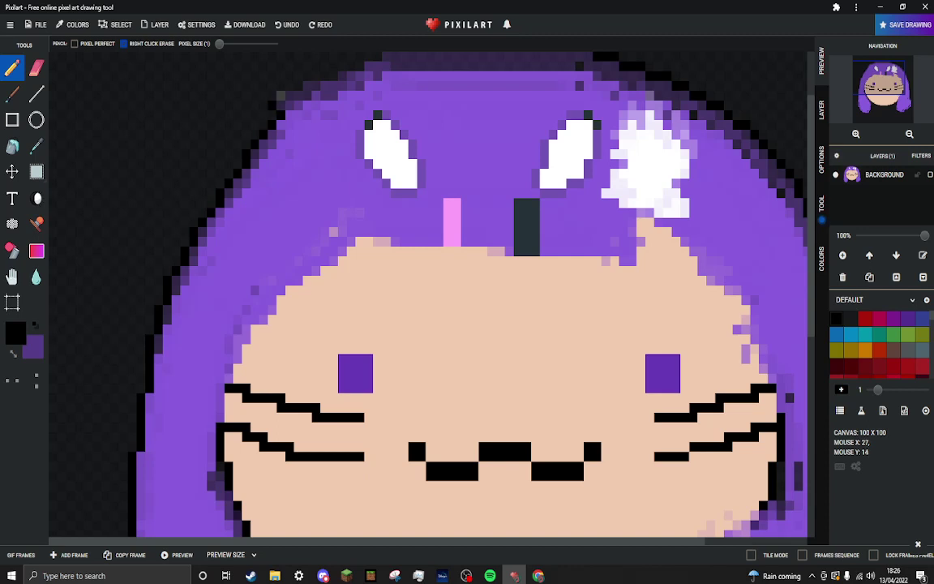
{"action": "left_click_drag", "start_coordinate": [297, 85], "coordinate": [324, 75]}
{"action": "left_click", "coordinate": [341, 65]}
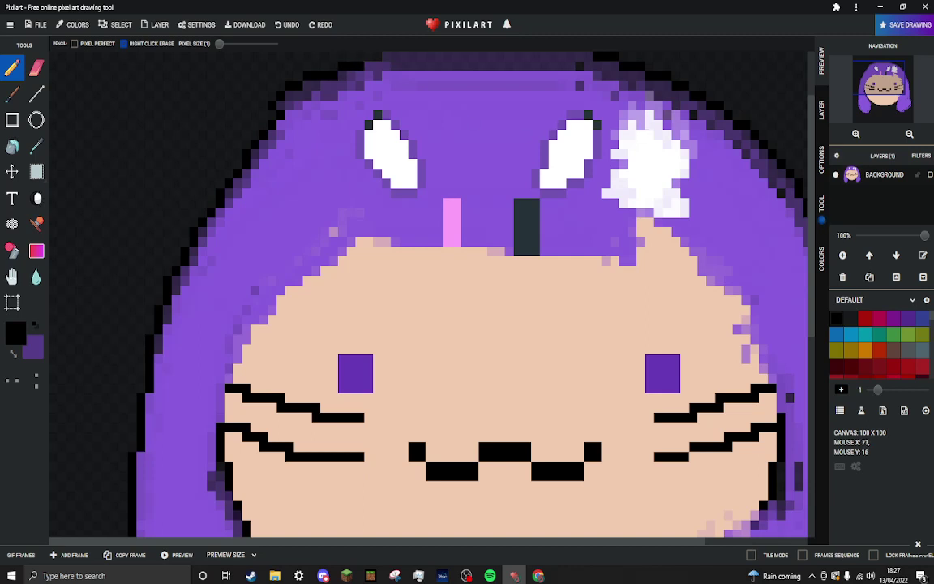
- Outline the face's upper-left edge against the hair in black, from the top whisker to the fringe
{"action": "scroll", "coordinate": [632, 68], "scroll_direction": "up", "scroll_amount": 2}
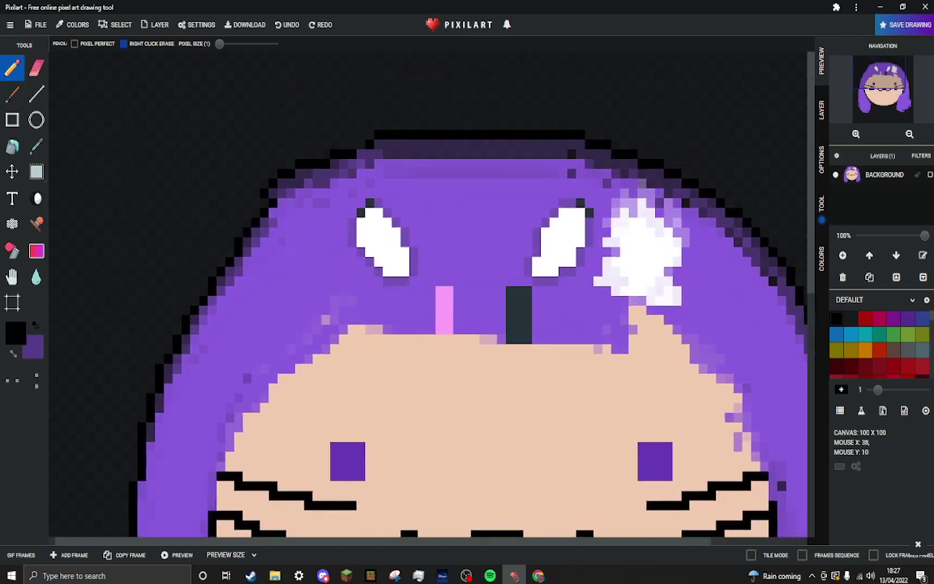
{"action": "scroll", "coordinate": [699, 236], "scroll_direction": "down", "scroll_amount": 3}
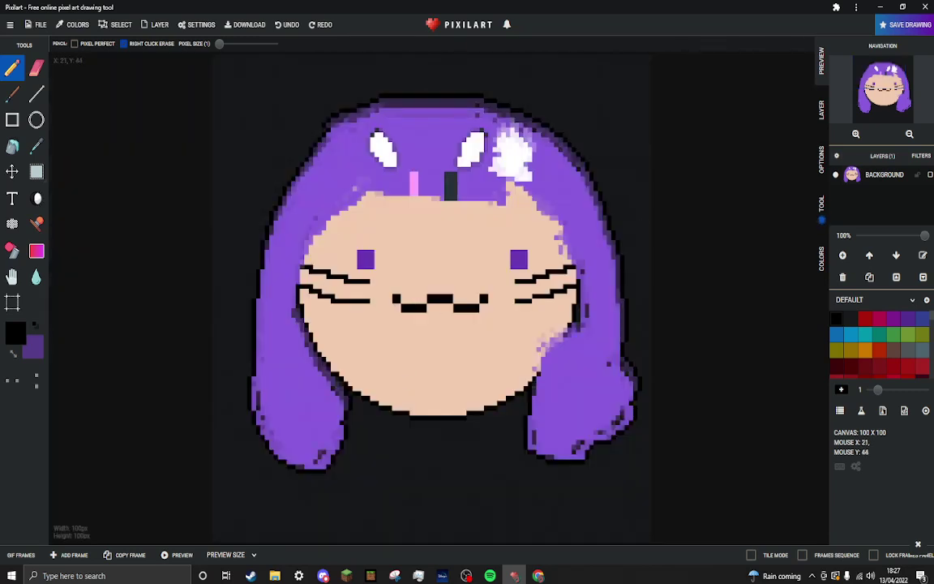
{"action": "scroll", "coordinate": [304, 270], "scroll_direction": "up", "scroll_amount": 3}
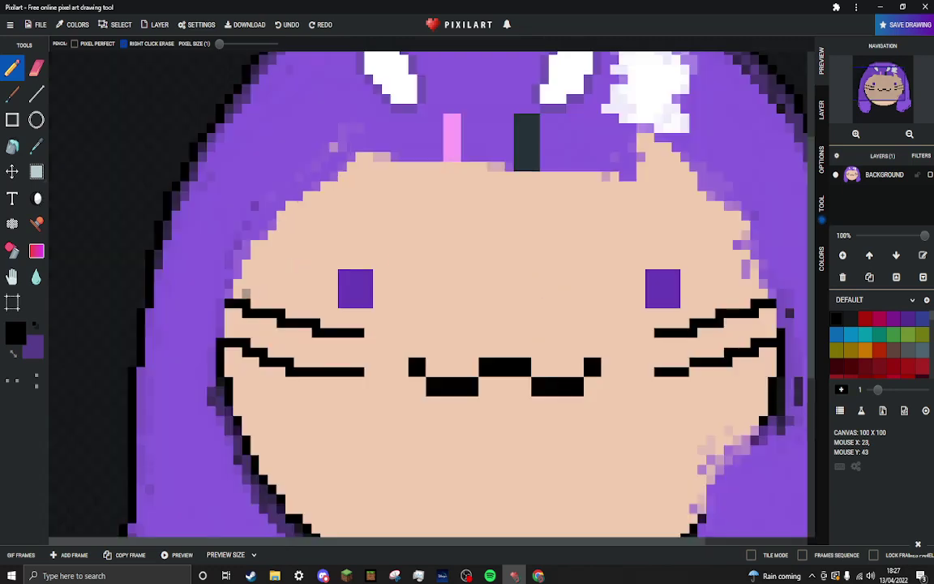
{"action": "mouse_move", "coordinate": [237, 294]}
{"action": "left_mouse_down"}
{"action": "mouse_move", "coordinate": [255, 246]}
{"action": "mouse_move", "coordinate": [280, 216]}
{"action": "mouse_move", "coordinate": [350, 178]}
{"action": "left_mouse_up"}
{"action": "left_click", "coordinate": [359, 157]}
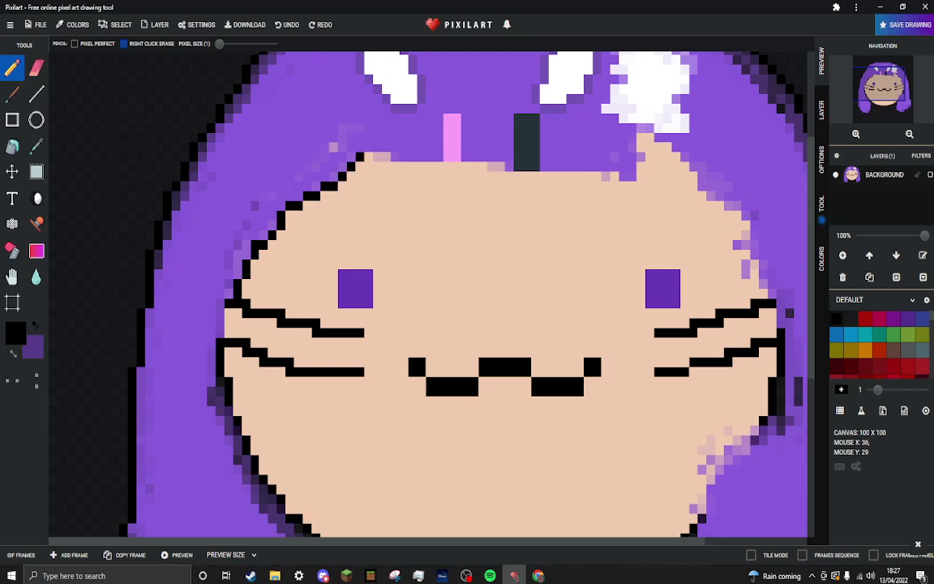
- Outline the bottom edge of the fringe in black across the forehead, stepping down towards the notch below the white flower
{"action": "left_click", "coordinate": [368, 158]}
{"action": "mouse_move", "coordinate": [376, 166]}
{"action": "left_mouse_down"}
{"action": "mouse_move", "coordinate": [468, 166]}
{"action": "mouse_move", "coordinate": [476, 157]}
{"action": "left_mouse_up"}
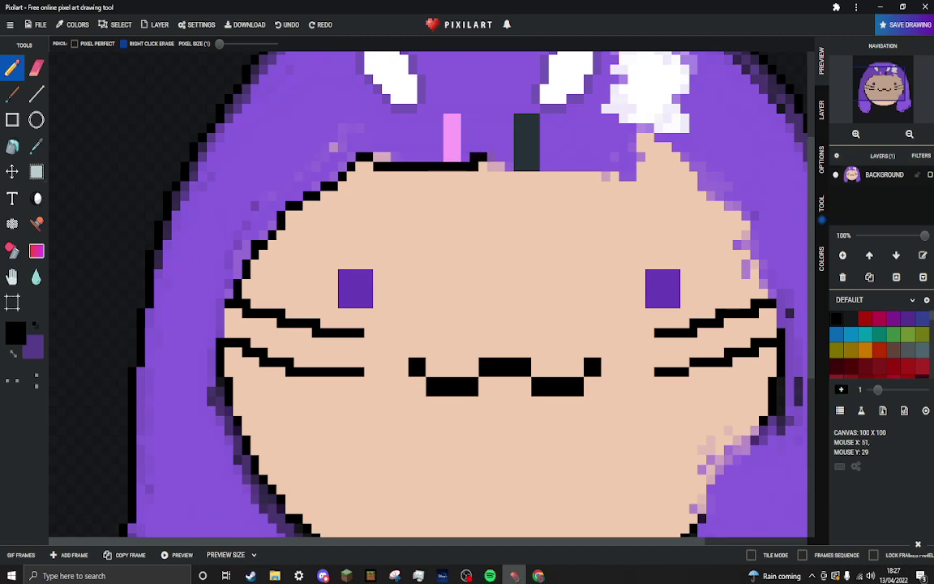
{"action": "key", "text": "ctrl+z"}
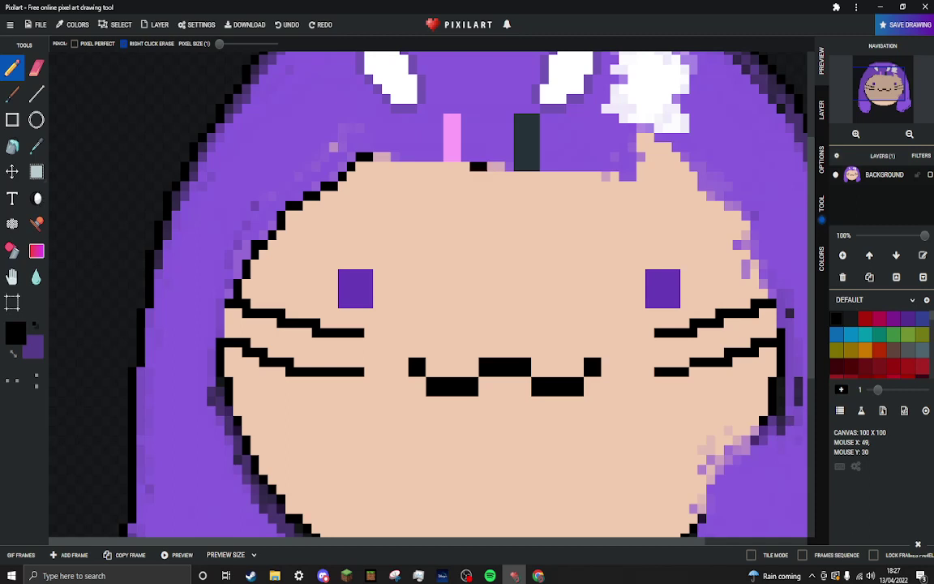
{"action": "mouse_move", "coordinate": [479, 166]}
{"action": "left_mouse_down"}
{"action": "mouse_move", "coordinate": [378, 166]}
{"action": "mouse_move", "coordinate": [597, 176]}
{"action": "mouse_move", "coordinate": [604, 185]}
{"action": "mouse_move", "coordinate": [632, 185]}
{"action": "left_mouse_up"}
{"action": "left_click", "coordinate": [615, 176]}
{"action": "left_click", "coordinate": [641, 176]}
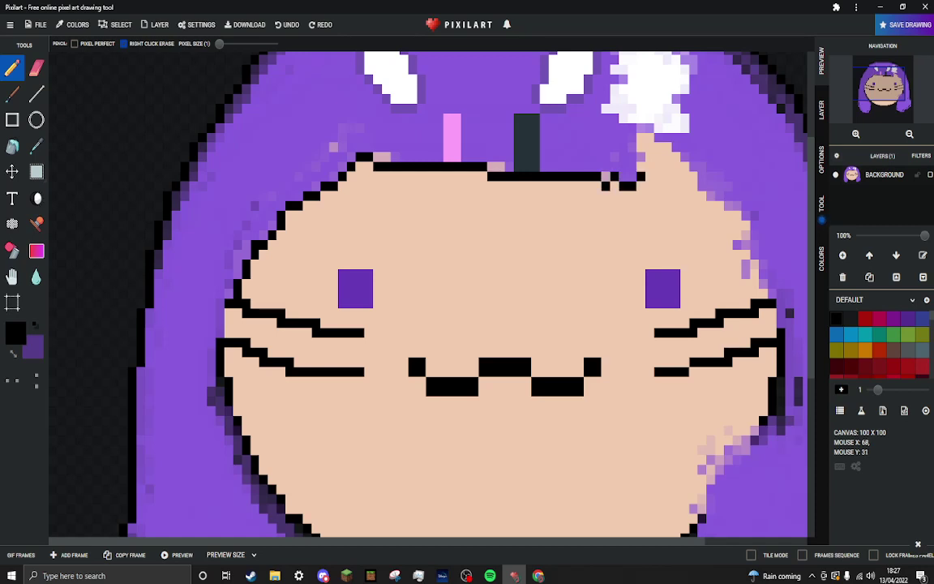
- Outline both sides of the pointed patch of skin below the white flower in black
{"action": "left_click", "coordinate": [640, 166]}
{"action": "left_click", "coordinate": [649, 156]}
{"action": "left_click", "coordinate": [640, 147]}
{"action": "left_click", "coordinate": [640, 138]}
{"action": "left_click", "coordinate": [649, 137]}
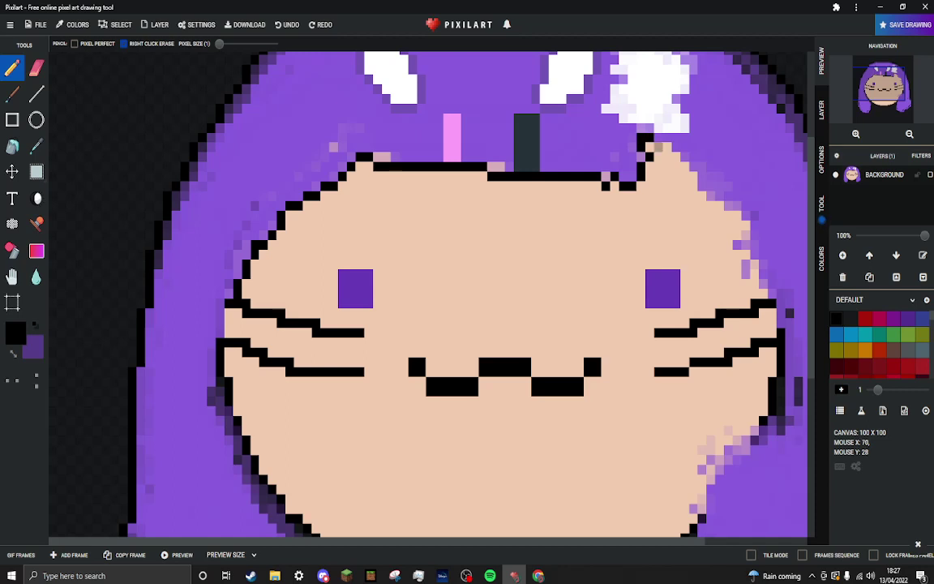
{"action": "left_click", "coordinate": [662, 148]}
{"action": "left_click", "coordinate": [693, 176]}
{"action": "left_click", "coordinate": [693, 185]}
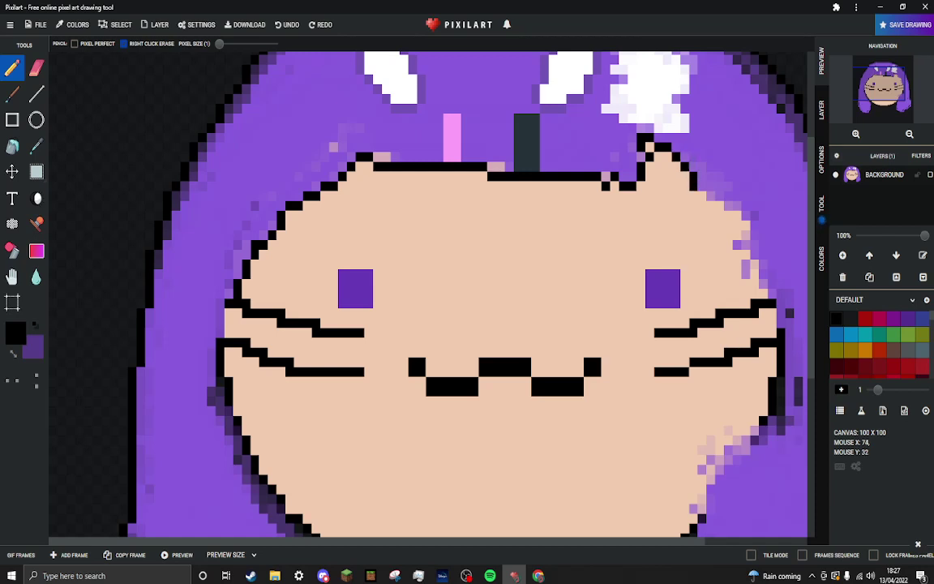
- Continue the black outline stepwise down the slope of the face's upper-right edge
{"action": "left_click", "coordinate": [703, 195]}
{"action": "left_click", "coordinate": [710, 205]}
{"action": "left_click", "coordinate": [719, 204]}
{"action": "left_click", "coordinate": [728, 214]}
{"action": "left_click", "coordinate": [737, 214]}
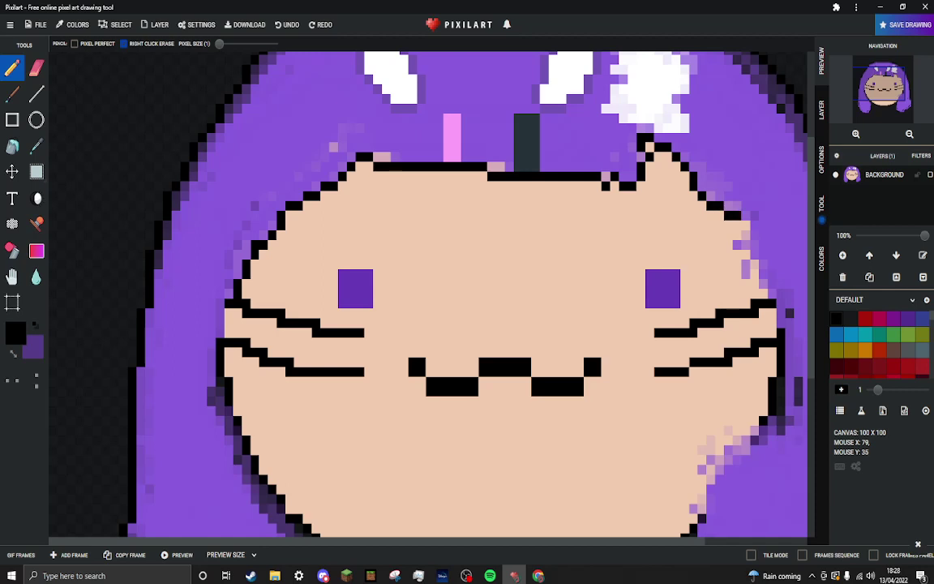
- Trace the jagged hair edge on the right of the face in black, down to the upper right whisker
{"action": "left_click", "coordinate": [746, 225]}
{"action": "left_click", "coordinate": [737, 235]}
{"action": "left_click", "coordinate": [728, 245]}
{"action": "left_click", "coordinate": [746, 254]}
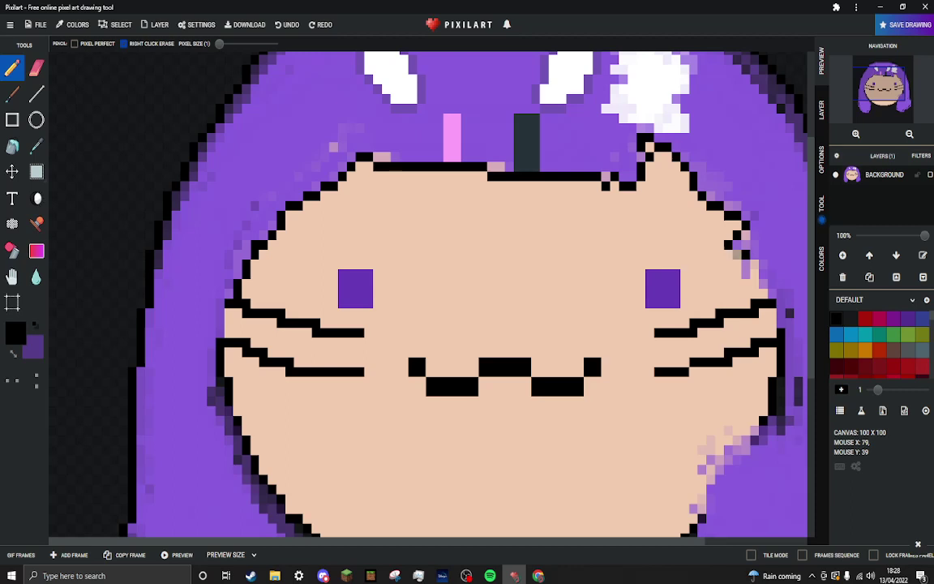
{"action": "left_click", "coordinate": [738, 254]}
{"action": "left_click", "coordinate": [744, 236]}
{"action": "left_click", "coordinate": [737, 264]}
{"action": "left_click", "coordinate": [737, 274]}
{"action": "left_click", "coordinate": [745, 283]}
{"action": "left_click", "coordinate": [754, 274]}
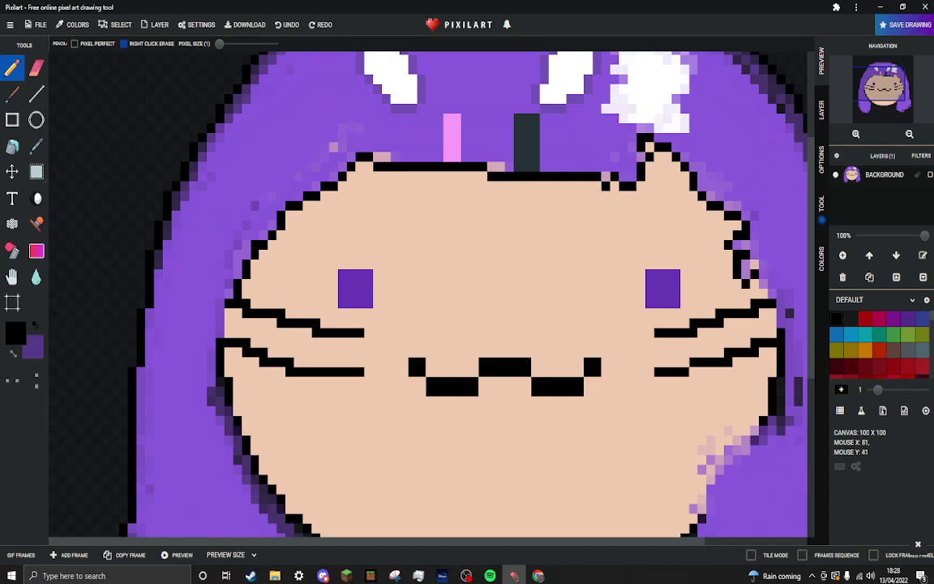
{"action": "left_click", "coordinate": [754, 264]}
{"action": "left_click", "coordinate": [763, 292]}
{"action": "scroll", "coordinate": [300, 292], "scroll_direction": "down", "scroll_amount": 2}
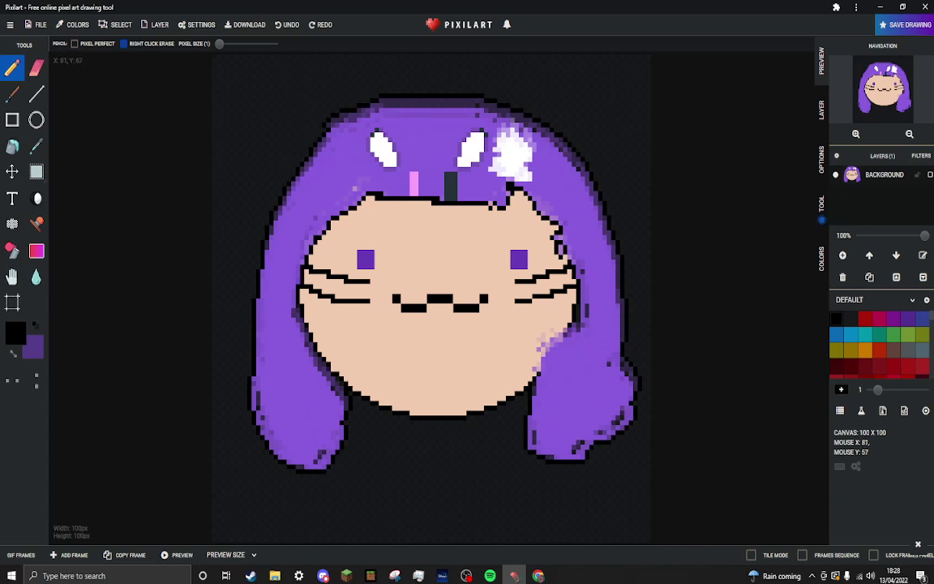
- Outline the diagonal upper edge of the right-hand hair in black where it overlaps the lower cheek
{"action": "scroll", "coordinate": [563, 274], "scroll_direction": "up", "scroll_amount": 2}
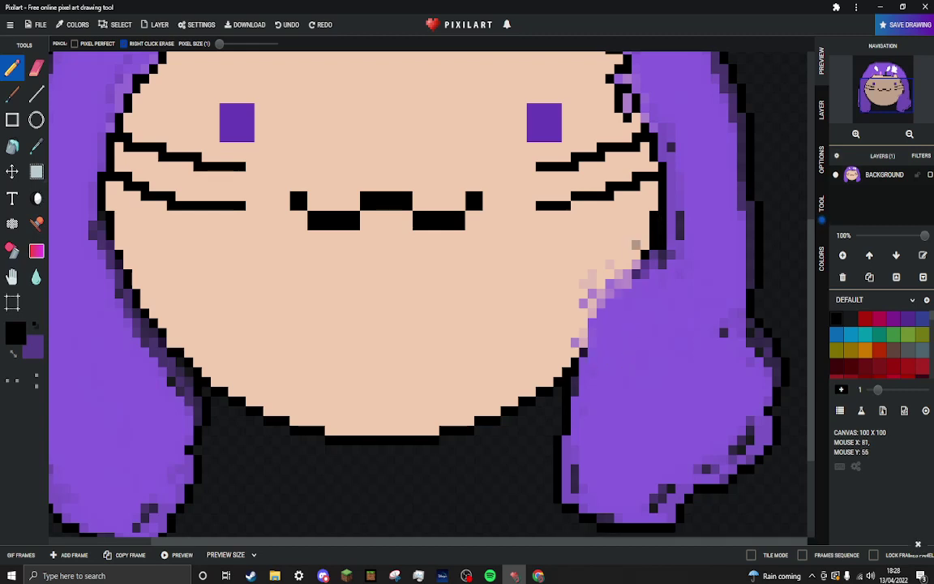
{"action": "left_click", "coordinate": [637, 255]}
{"action": "left_click", "coordinate": [627, 264]}
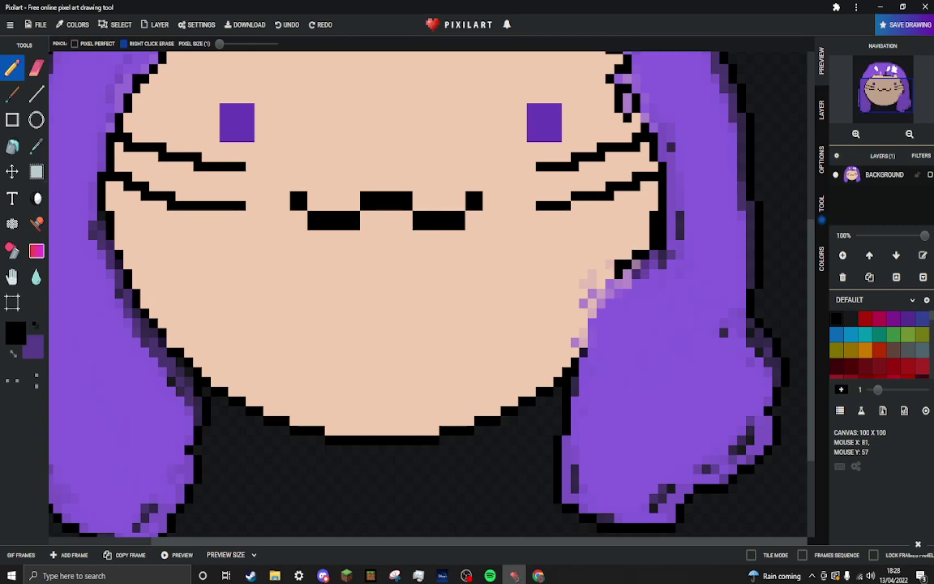
{"action": "left_click", "coordinate": [610, 274]}
{"action": "left_click", "coordinate": [601, 284]}
{"action": "left_click", "coordinate": [583, 294]}
{"action": "left_click", "coordinate": [575, 303]}
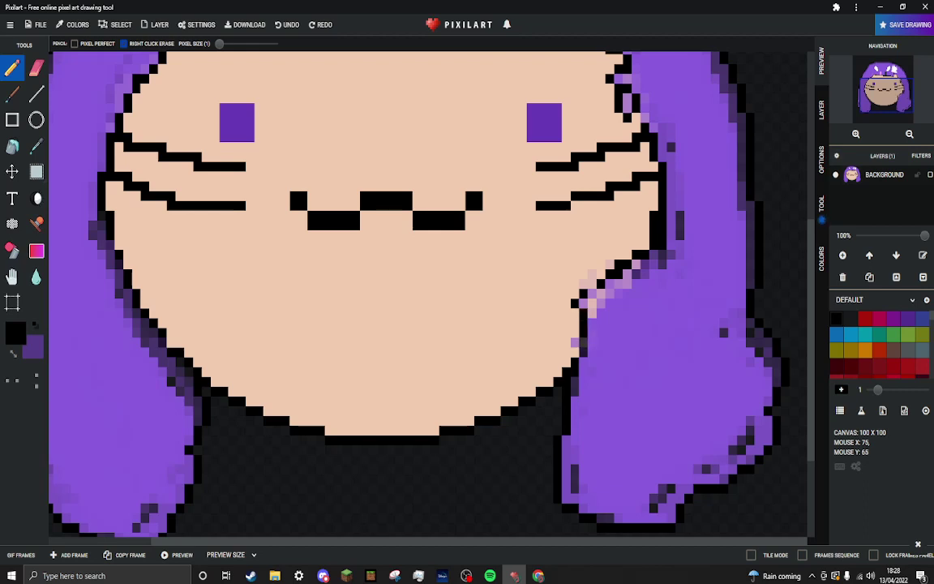
- Switch the primary colour to dark purple and recolour the stray skin-toned pixels inside the right-hand hair beside the cheek outline
{"action": "scroll", "coordinate": [879, 354], "scroll_direction": "down", "scroll_amount": 2}
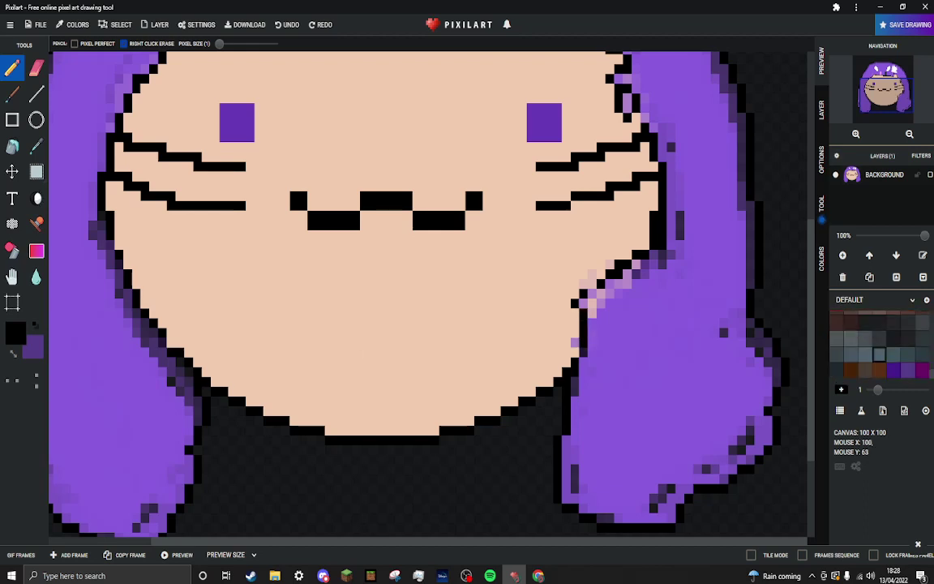
{"action": "left_click", "coordinate": [879, 370]}
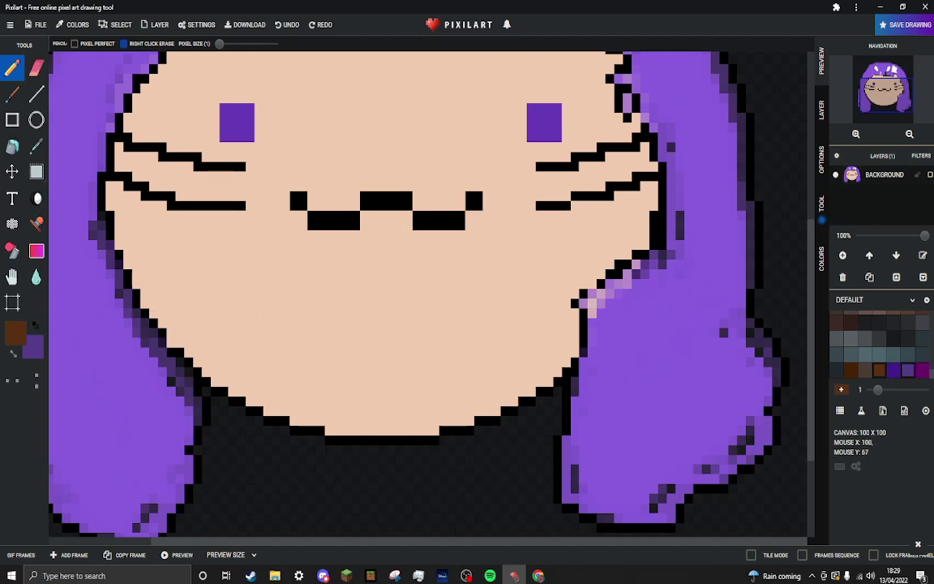
{"action": "left_click", "coordinate": [907, 370]}
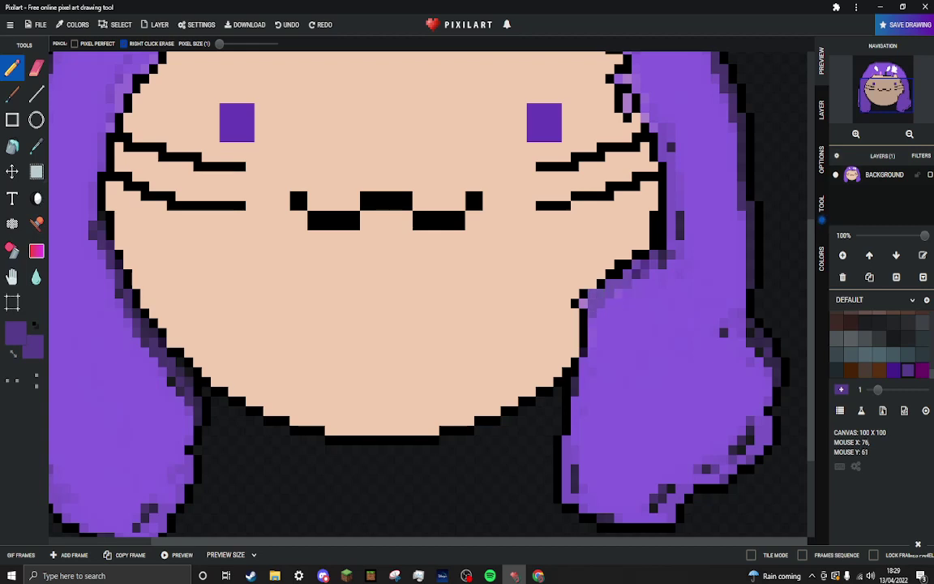
{"action": "scroll", "coordinate": [843, 349], "scroll_direction": "up", "scroll_amount": 3}
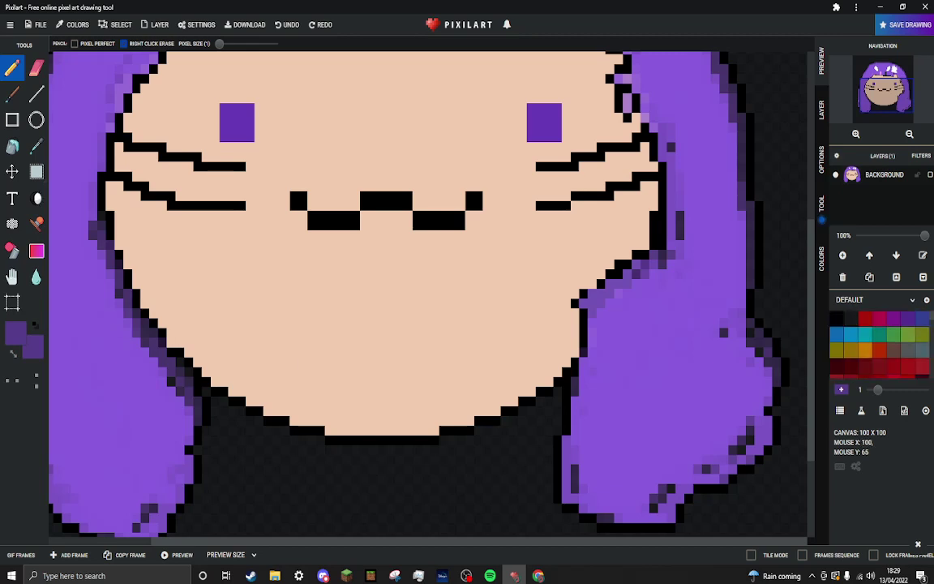
{"action": "left_click", "coordinate": [850, 319]}
{"action": "scroll", "coordinate": [502, 256], "scroll_direction": "down", "scroll_amount": 2}
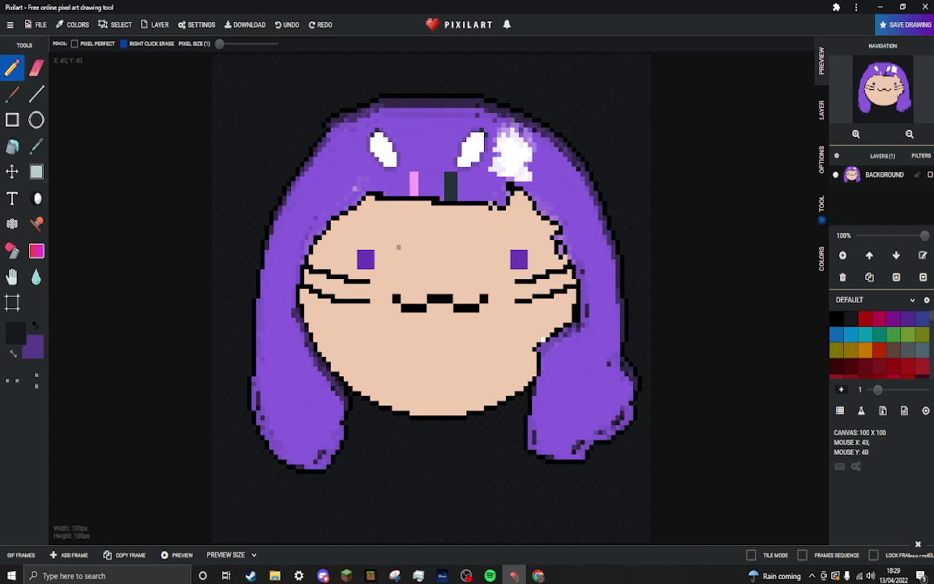
{"action": "left_click", "coordinate": [467, 575]}
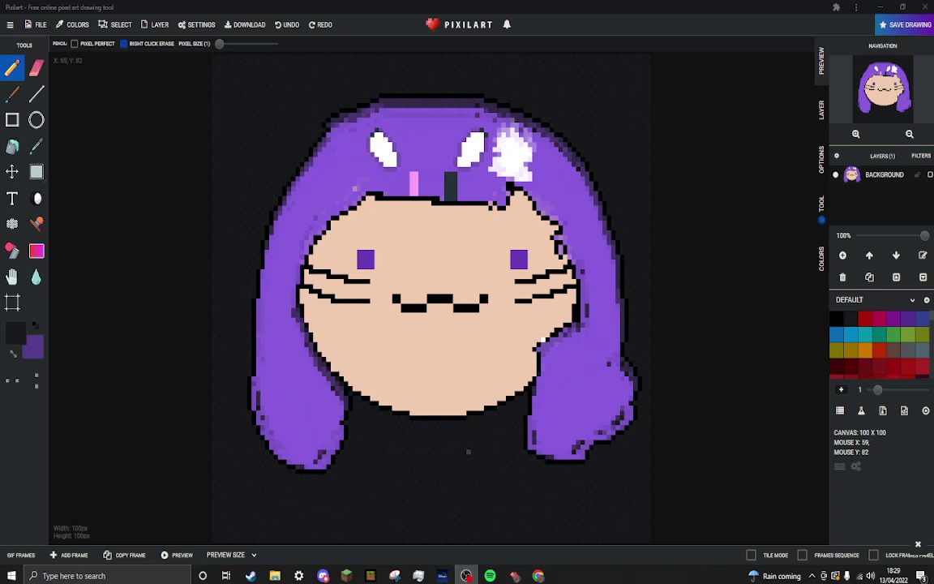
- Save the drawing online with the title "Taiga chonk fanart" and go to its image page
{"action": "left_click", "coordinate": [907, 25]}
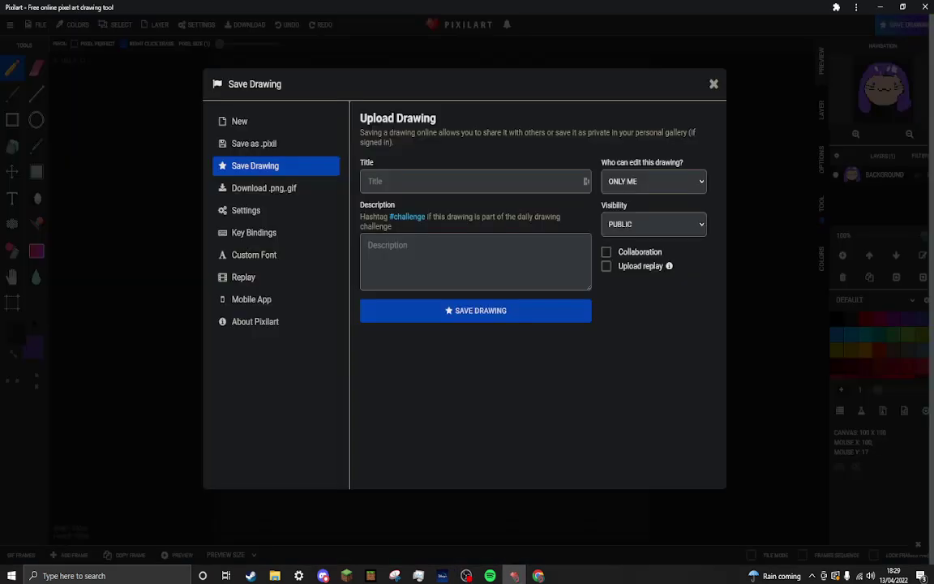
{"action": "left_click", "coordinate": [368, 181]}
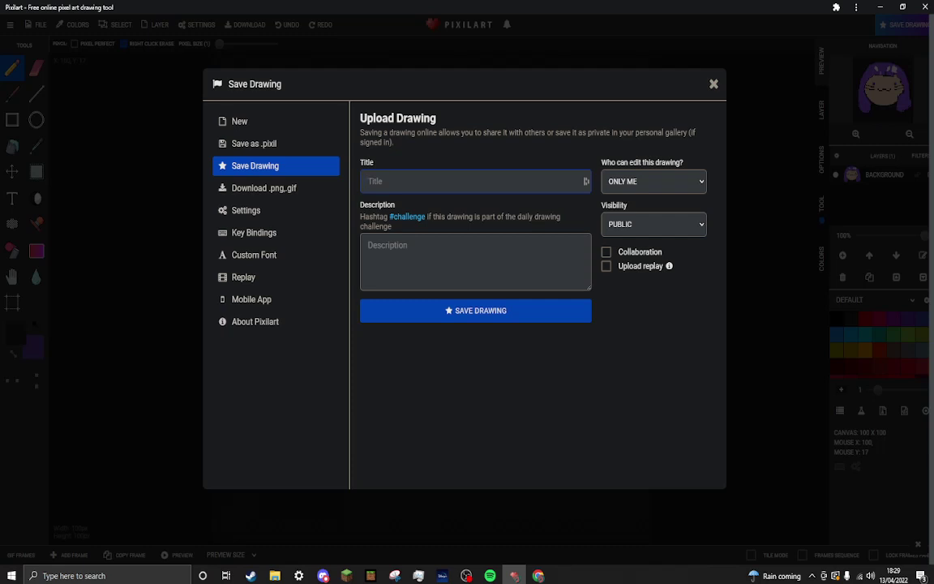
{"action": "type", "text": "Taiga chonk fanart"}
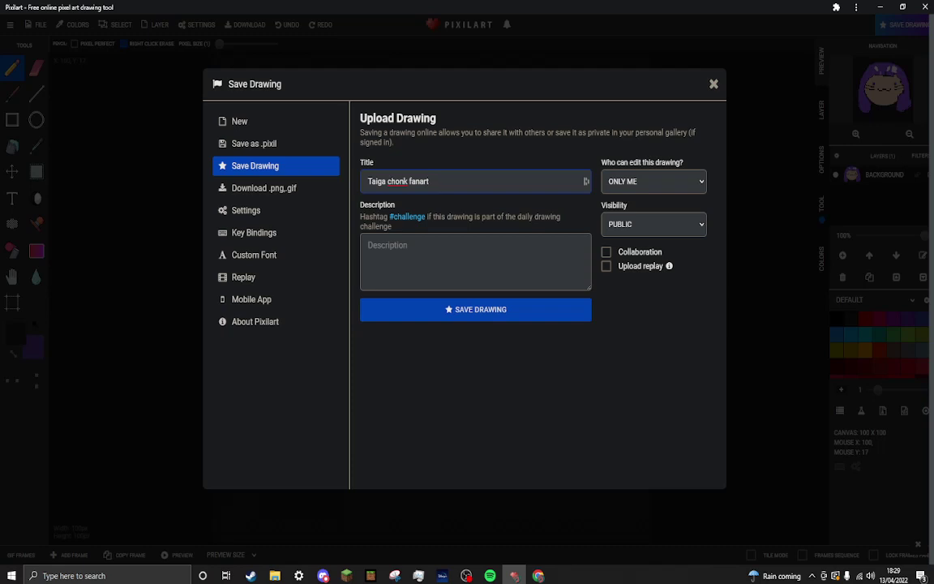
{"action": "key", "text": "Return"}
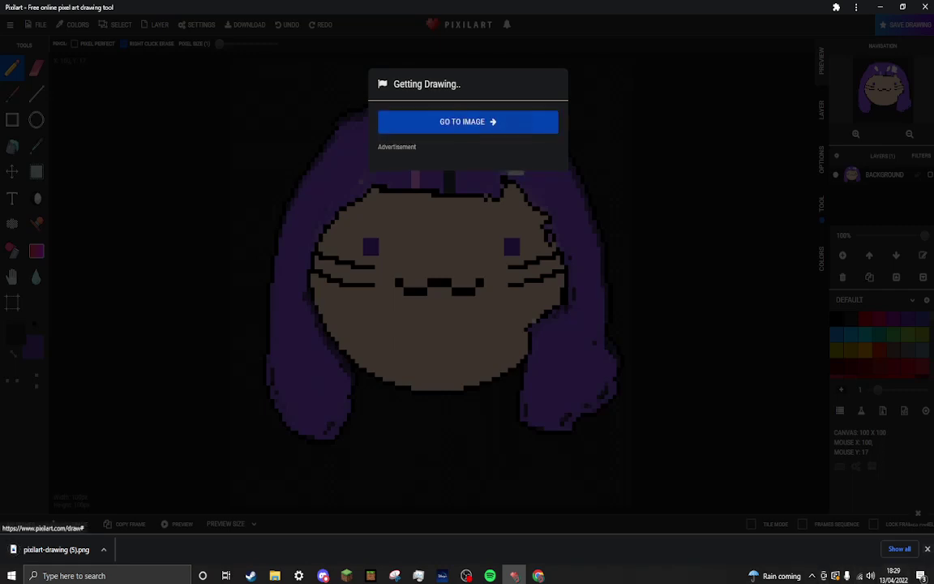
{"action": "left_click", "coordinate": [472, 122]}
{"action": "left_click", "coordinate": [468, 123]}
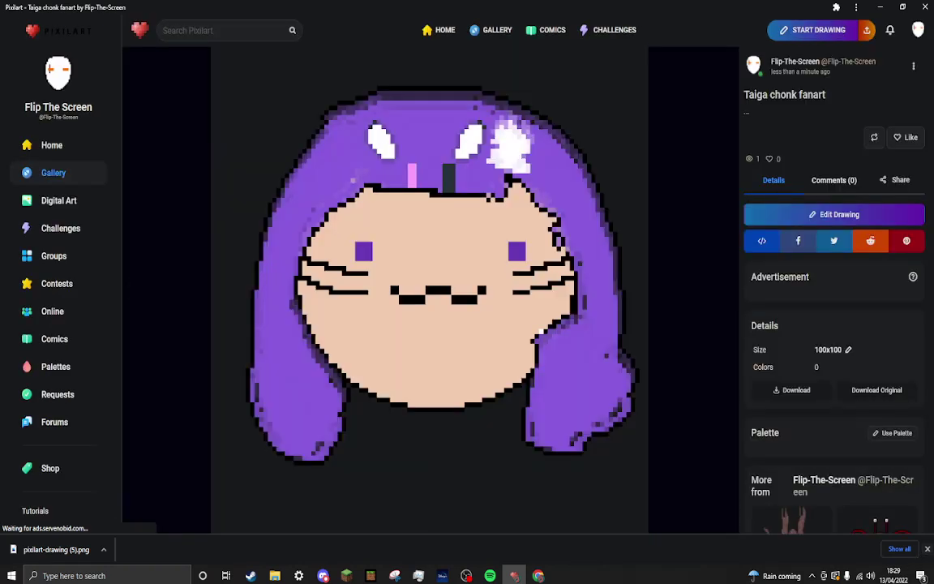
- Download the saved drawing as a PNG, open the downloaded file to check it, and close the image viewer
{"action": "left_click", "coordinate": [927, 549]}
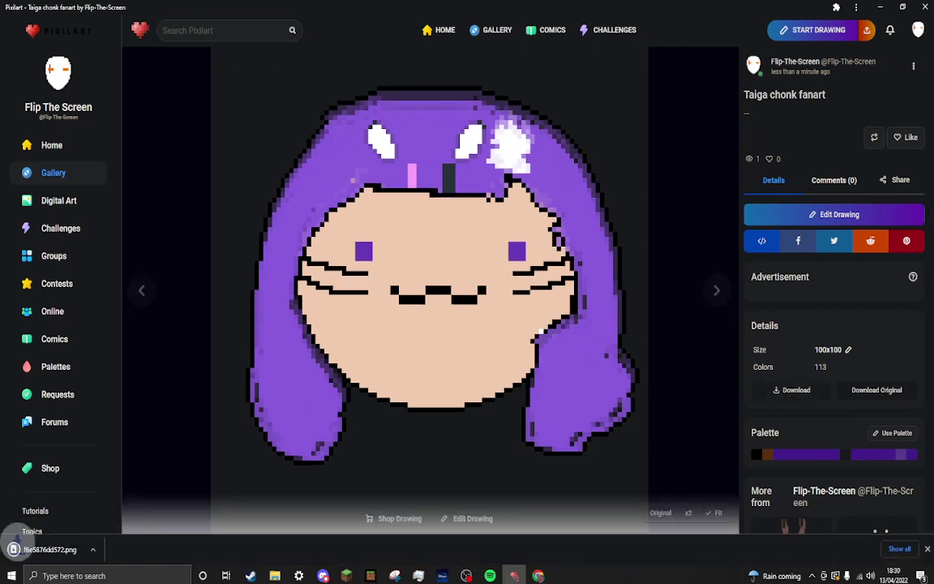
{"action": "left_click", "coordinate": [103, 549]}
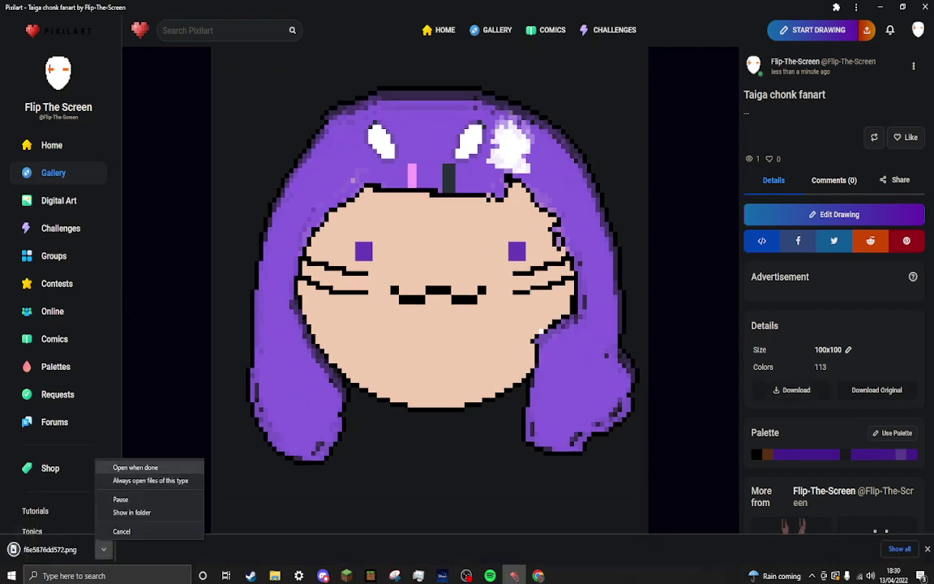
{"action": "left_click", "coordinate": [121, 499]}
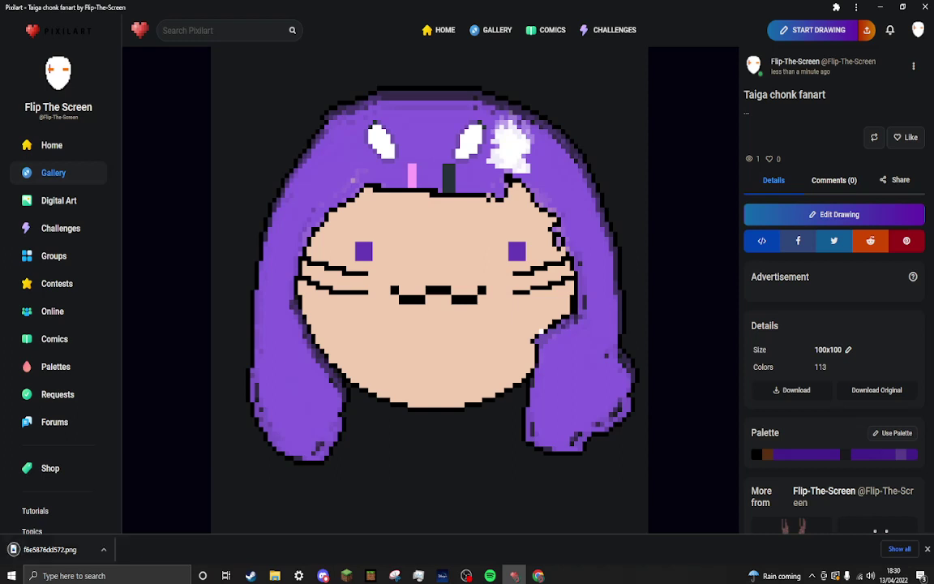
{"action": "left_click", "coordinate": [103, 550]}
{"action": "left_click", "coordinate": [103, 550]}
{"action": "left_click", "coordinate": [118, 478]}
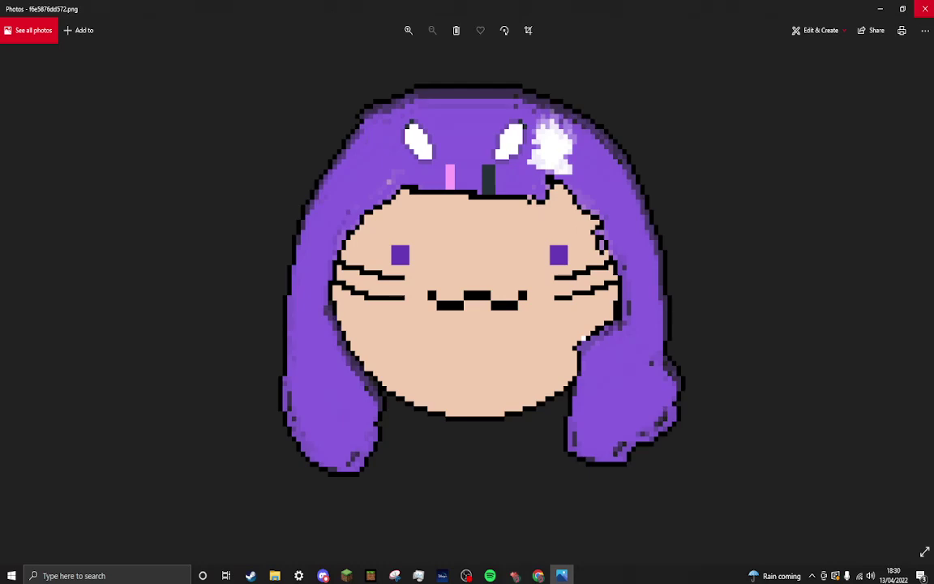
{"action": "left_click", "coordinate": [924, 9]}
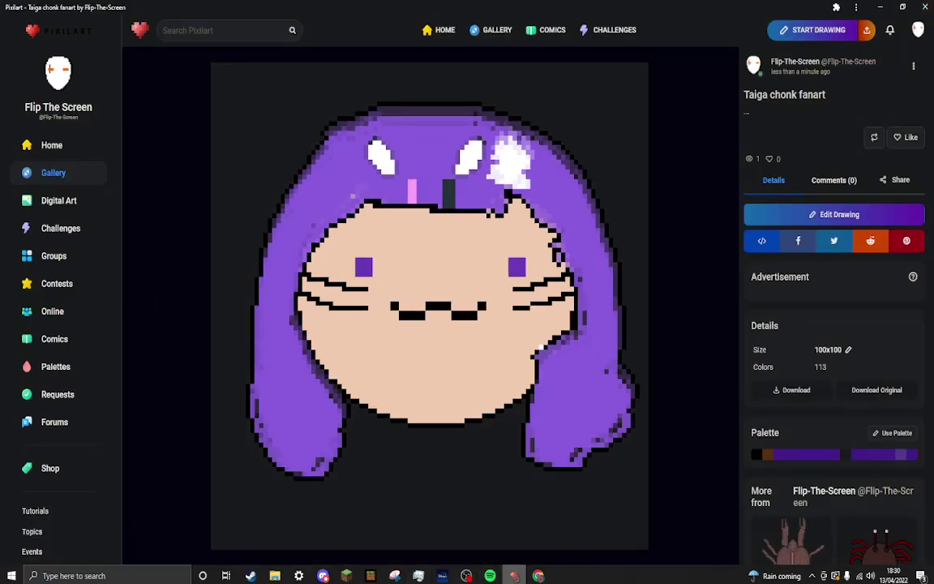
- Switch to the Chrome browser
{"action": "left_click", "coordinate": [538, 575]}
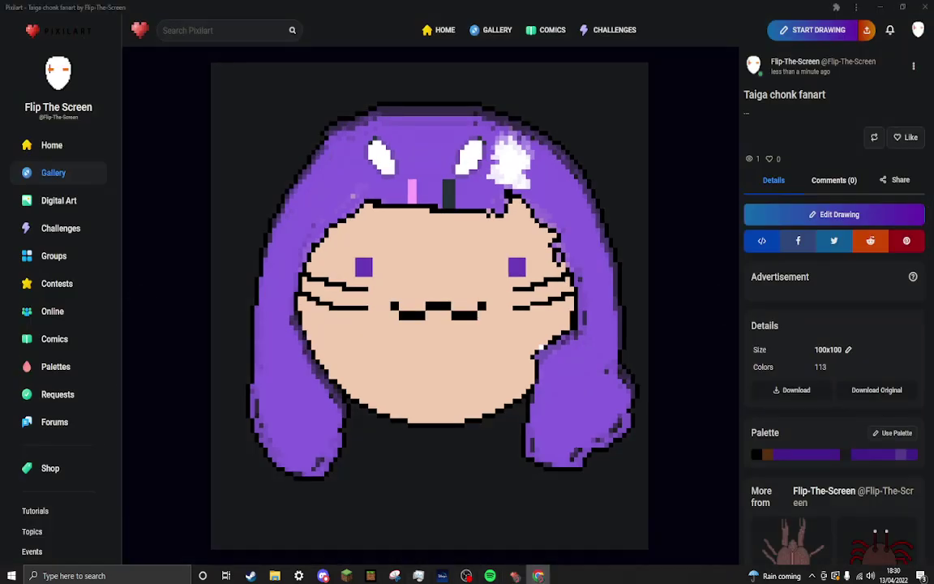